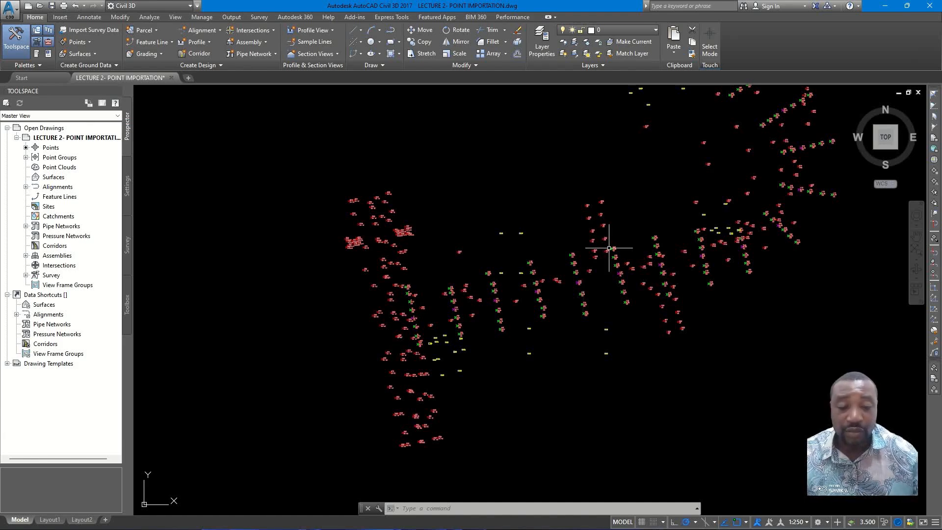
- Examine the imported survey points along the road route, including their numbers, elevations and description codes
scroll(670, 211, "down", 2)
middle_click_drag(666, 194, 539, 299)
mouse_move(572, 239)
middle_mouse_down()
mouse_move(561, 295)
mouse_move(577, 247)
middle_mouse_up()
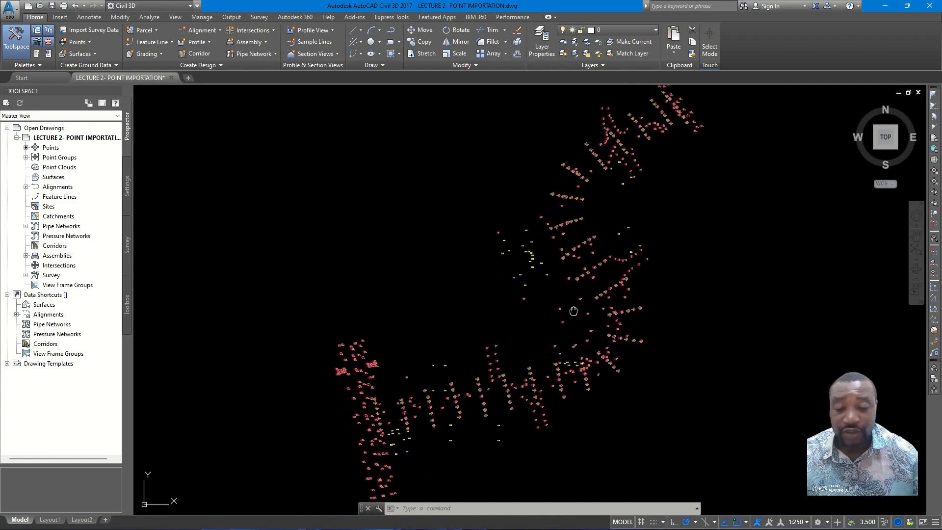
middle_click_drag(573, 311, 585, 271)
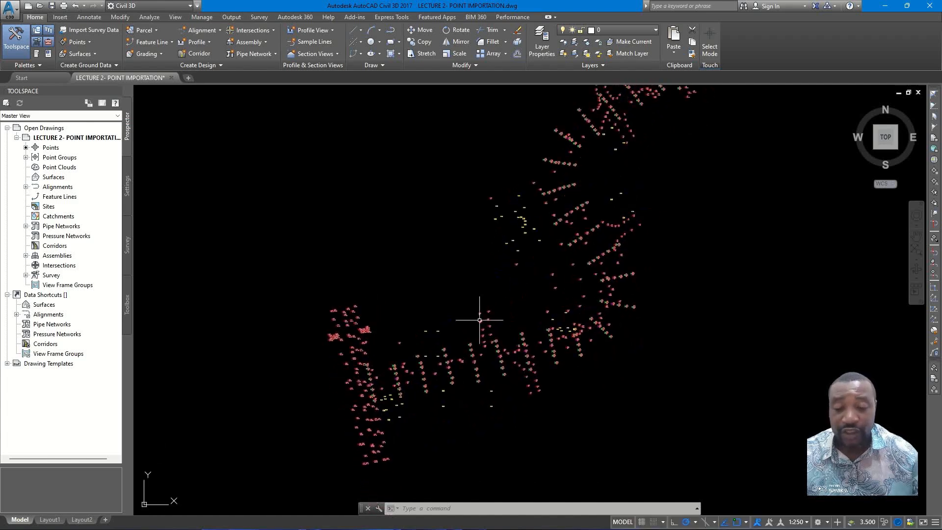
scroll(374, 384, "up", 5)
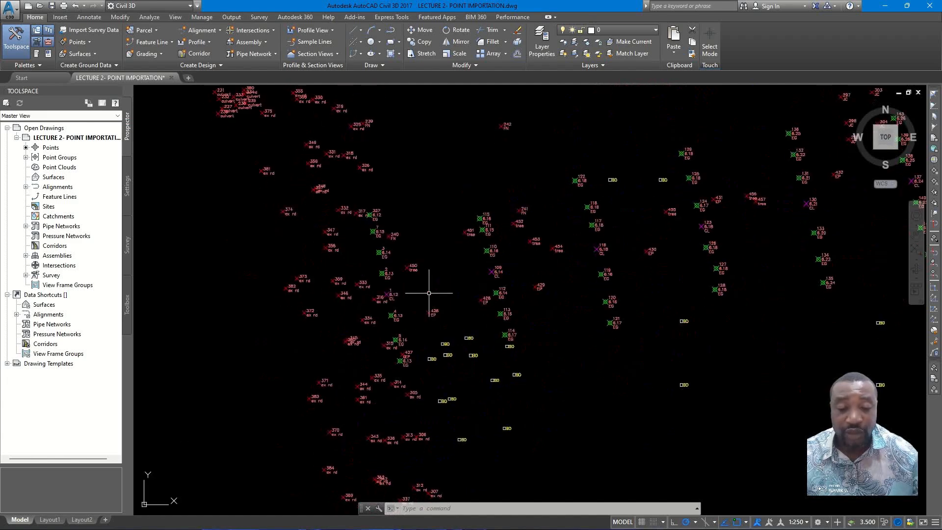
scroll(449, 318, "up", 2)
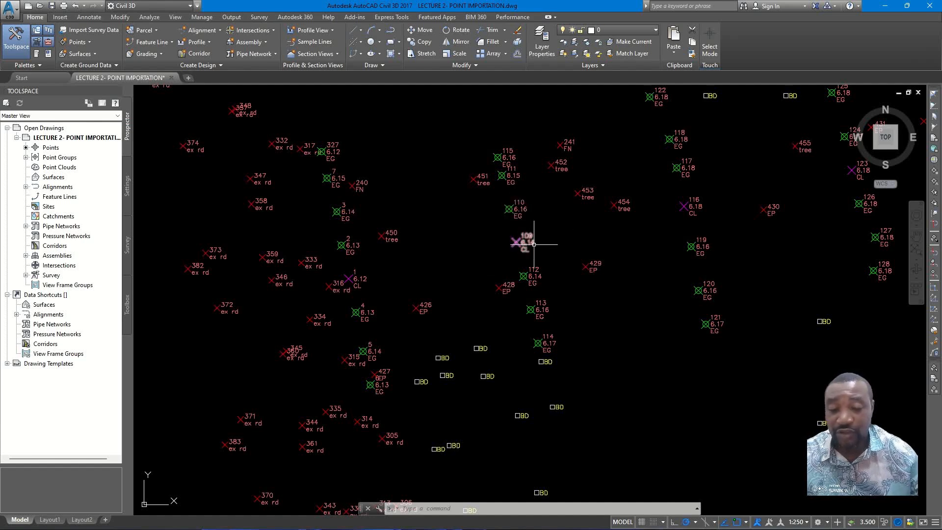
scroll(312, 298, "up", 1)
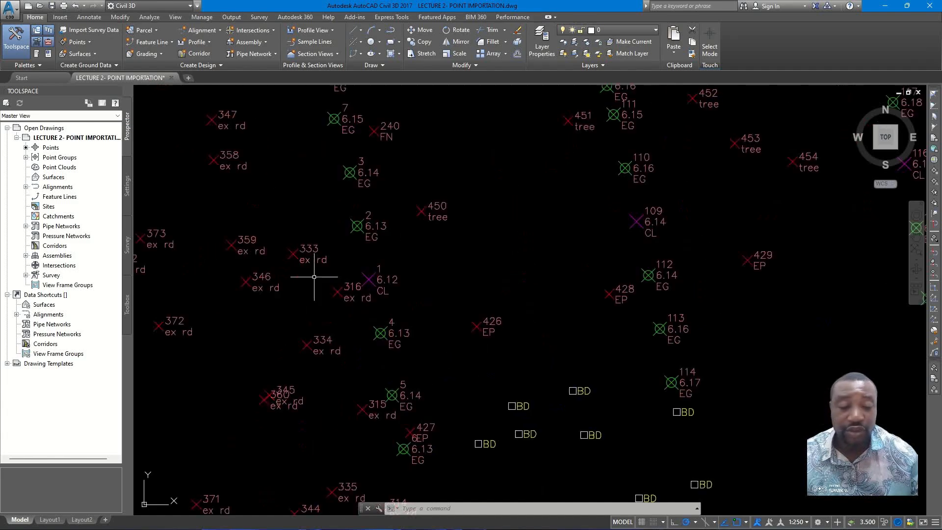
scroll(310, 273, "down", 3)
scroll(413, 361, "up", 3)
scroll(413, 361, "down", 5)
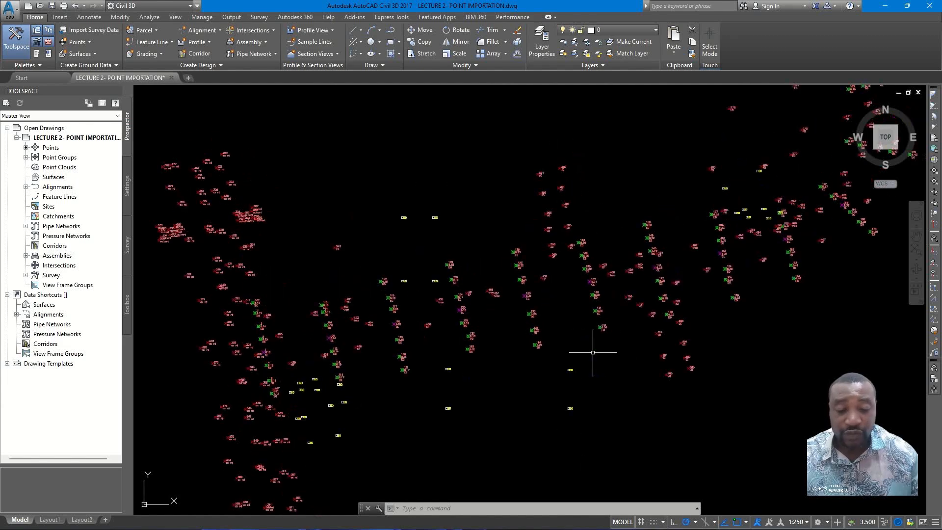
scroll(595, 343, "down", 3)
scroll(595, 338, "up", 3)
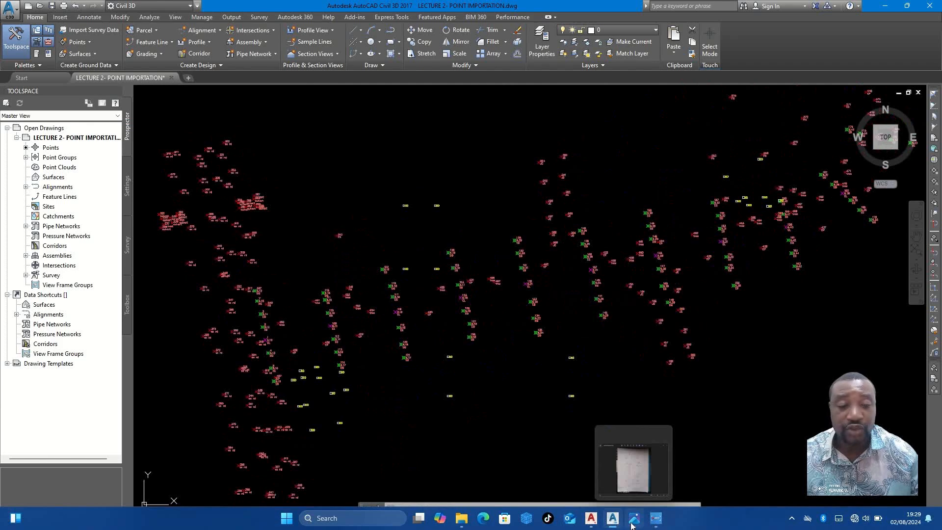
- Switch to the image viewer, examine the field sketch FIELD INFORMATION.jpg at full window size, and return to the drawing
left_click(631, 525)
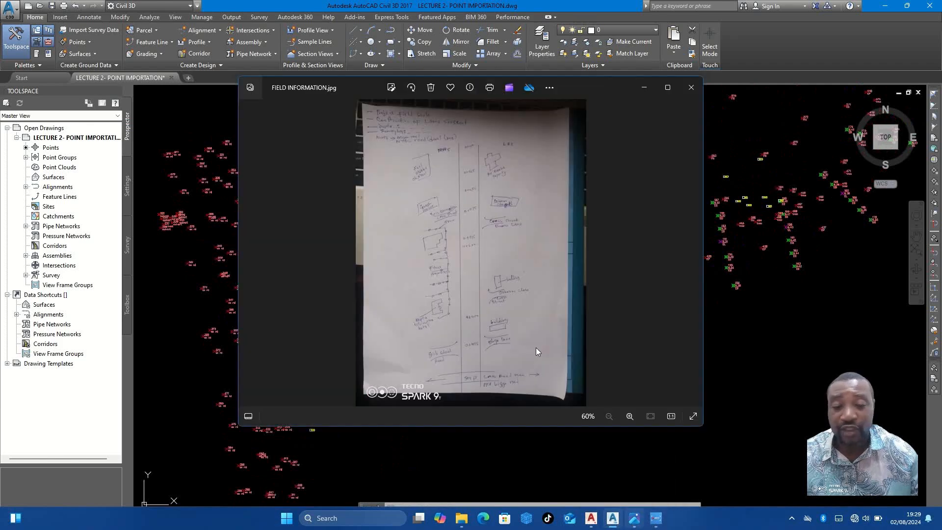
left_click(667, 88)
scroll(445, 142, "up", 4)
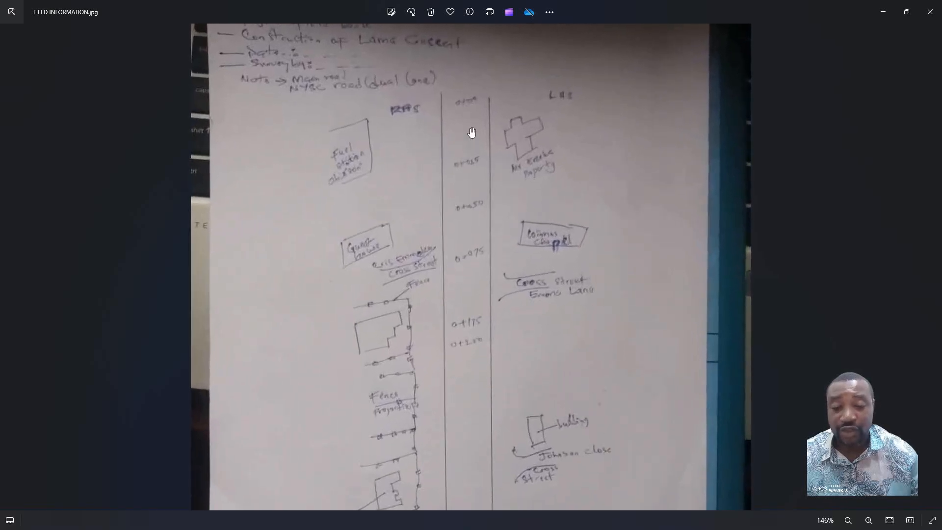
scroll(470, 137, "down", 2)
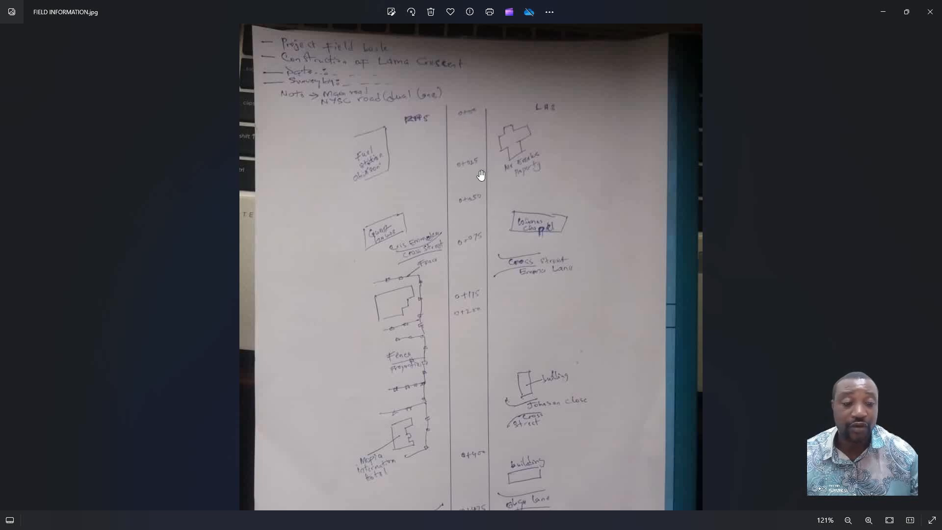
left_click(880, 15)
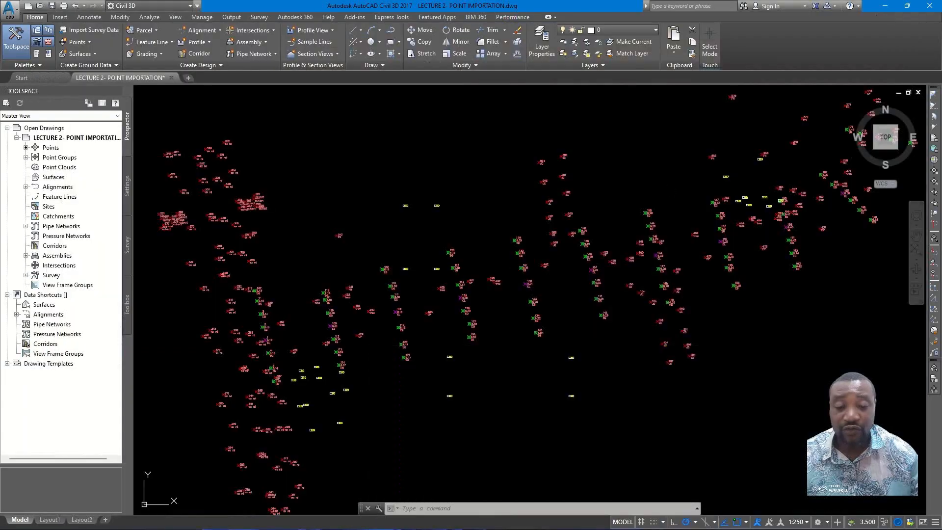
- Examine the tree, fence, building and road-edge points along the route from its start through the bend
left_click(491, 247)
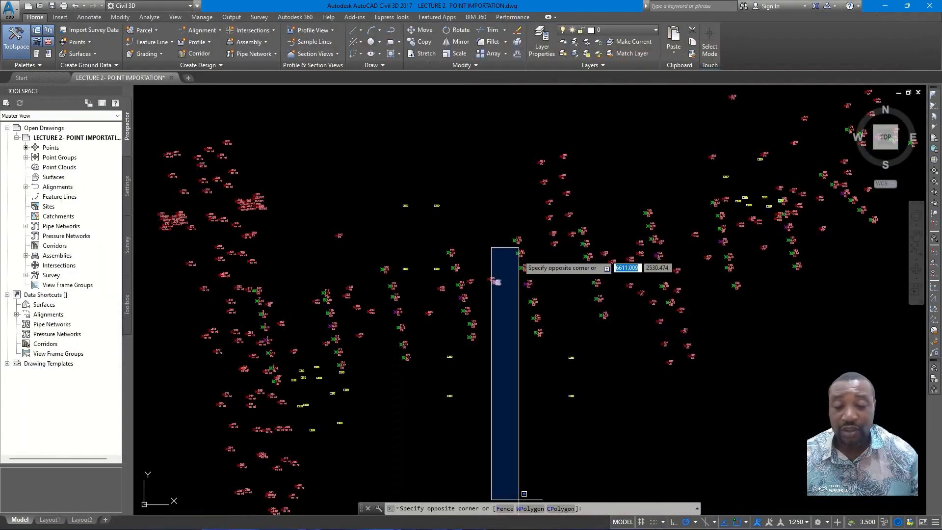
left_click(503, 280)
scroll(499, 274, "up", 10)
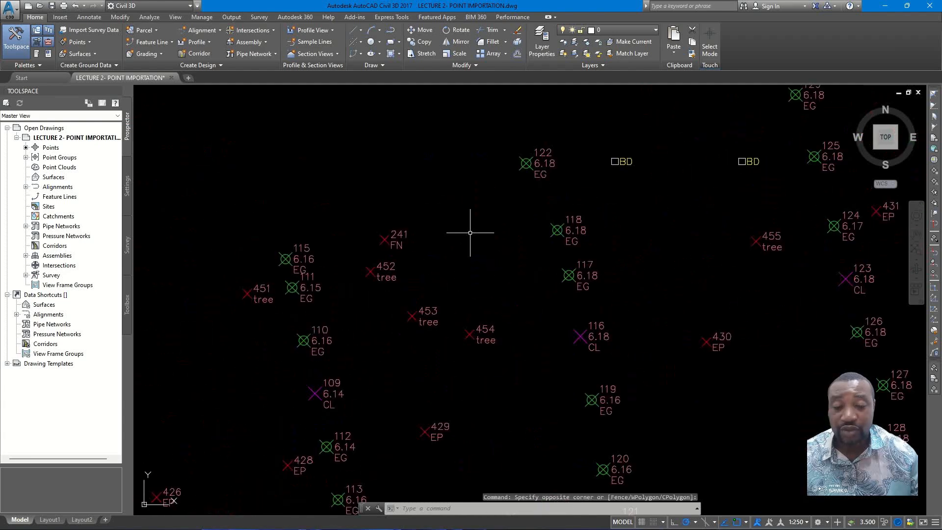
scroll(470, 232, "down", 2)
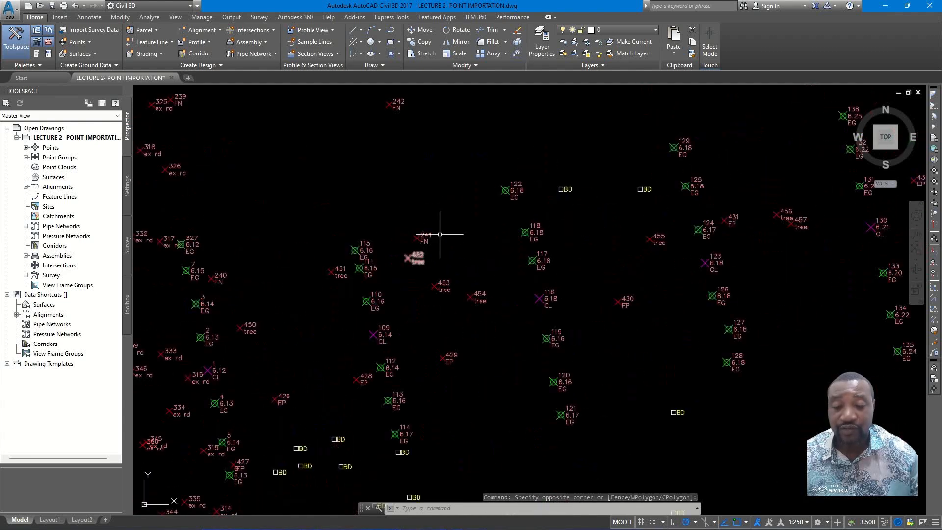
middle_click_drag(433, 292, 437, 218)
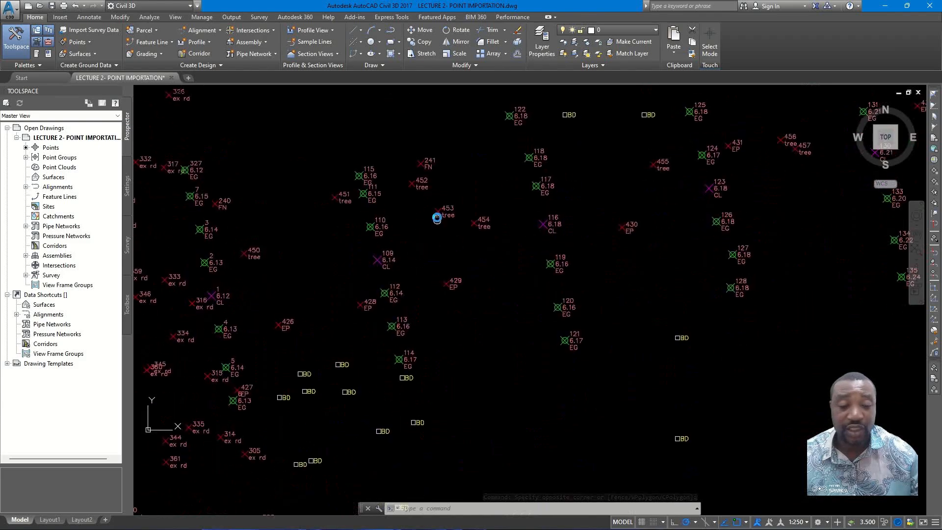
scroll(557, 267, "down", 5)
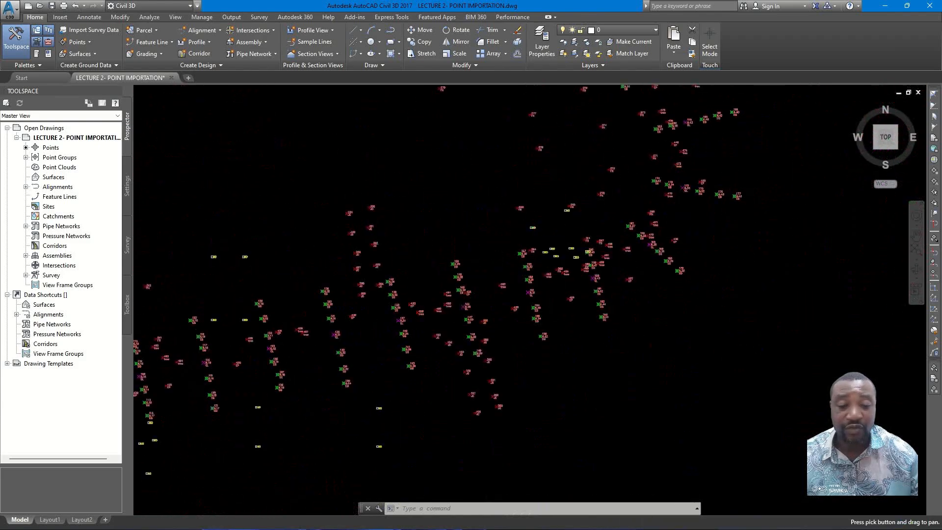
scroll(608, 239, "up", 2)
middle_click_drag(608, 239, 616, 318)
middle_click_drag(626, 266, 622, 311)
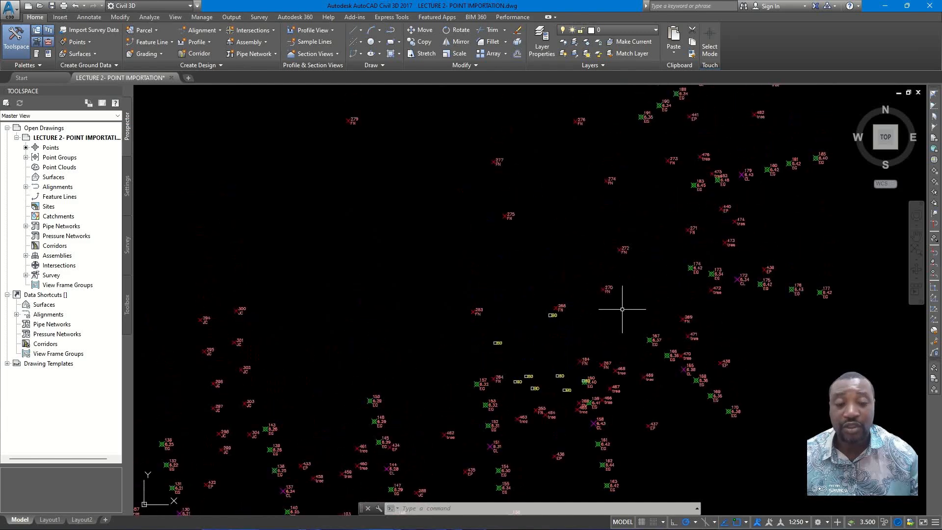
scroll(624, 304, "down", 2)
middle_click_drag(640, 251, 624, 301)
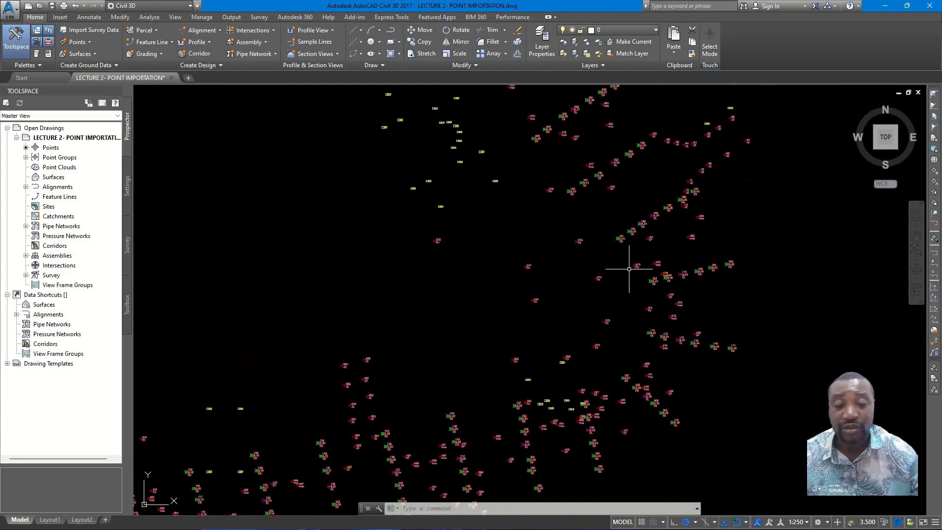
scroll(629, 269, "down", 2)
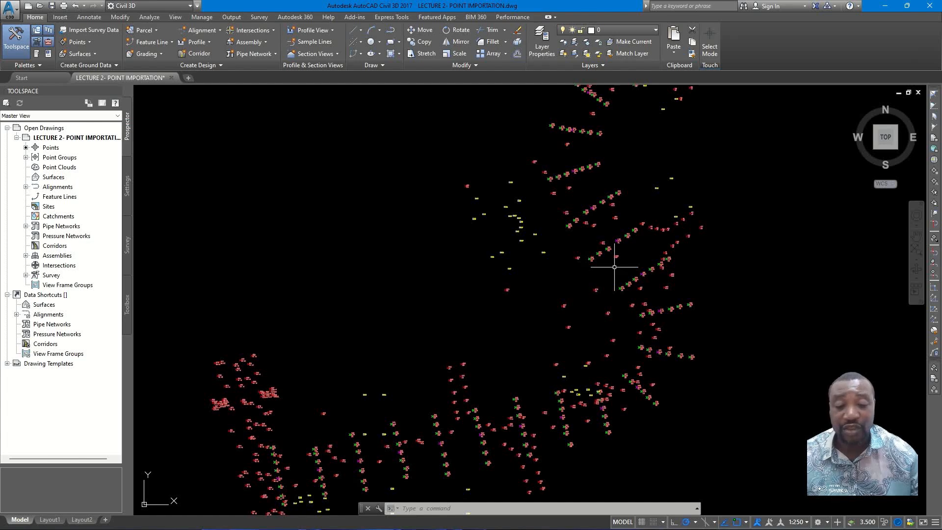
scroll(614, 267, "up", 5)
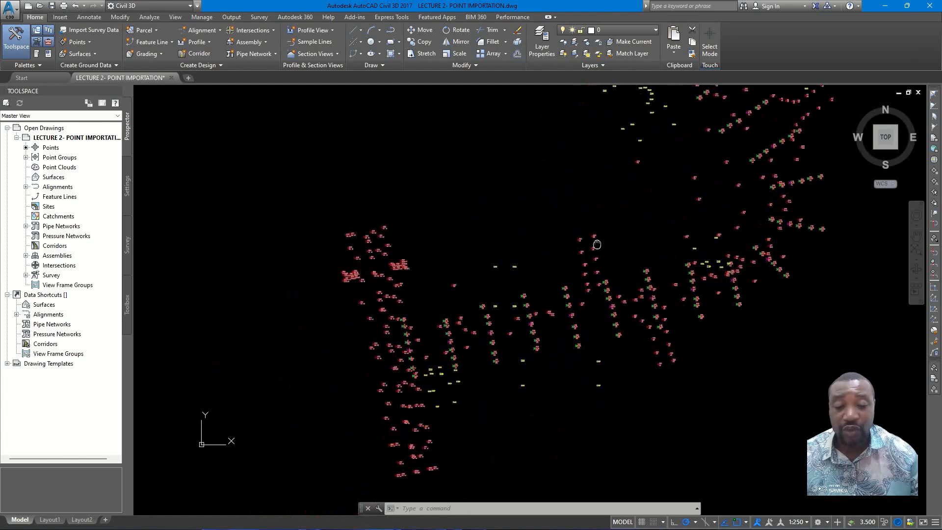
- Inspect the tree points near the start of the route and select tree point 453
scroll(489, 327, "up", 2)
middle_click_drag(483, 304, 501, 219)
middle_click_drag(497, 293, 514, 256)
scroll(448, 223, "up", 2)
left_click(450, 213)
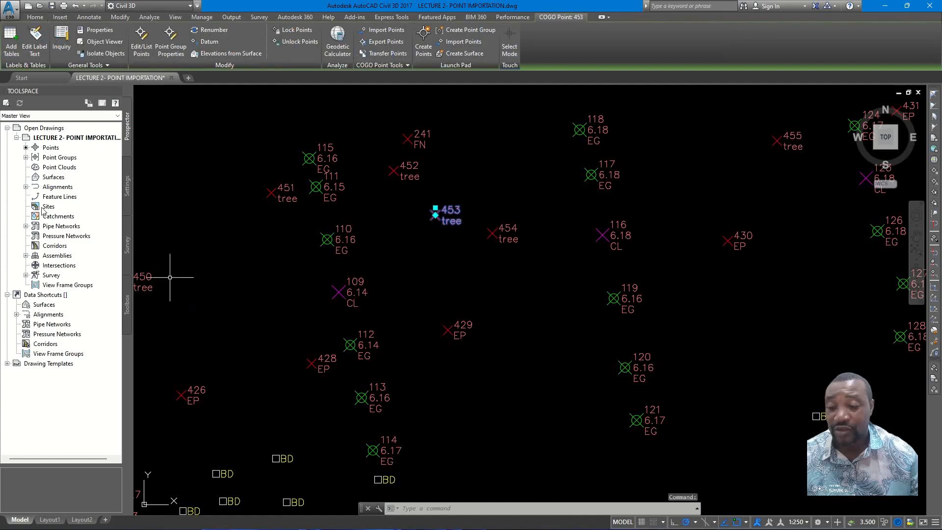
- Create a new point group in the drawing and name it TREE
left_click(26, 157)
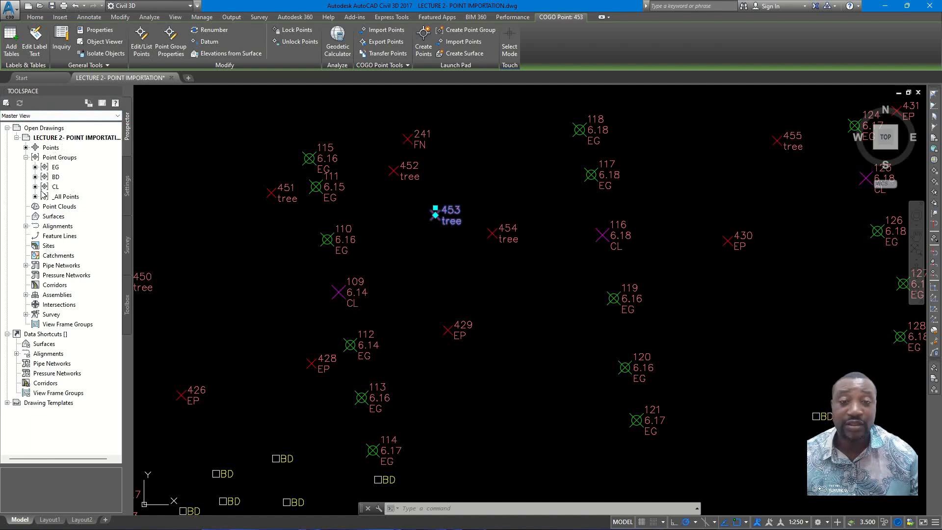
mouse_move(61, 168)
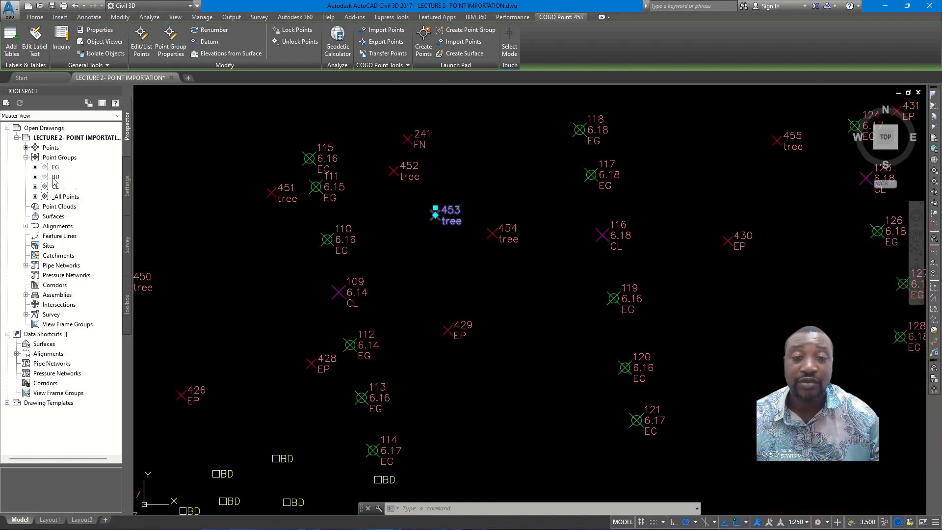
right_click(59, 157)
left_click(93, 179)
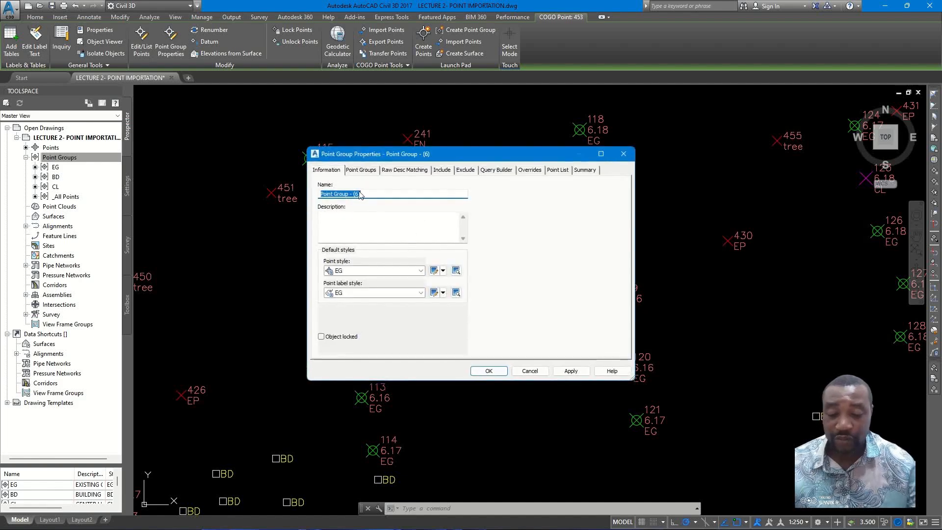
left_click(363, 193)
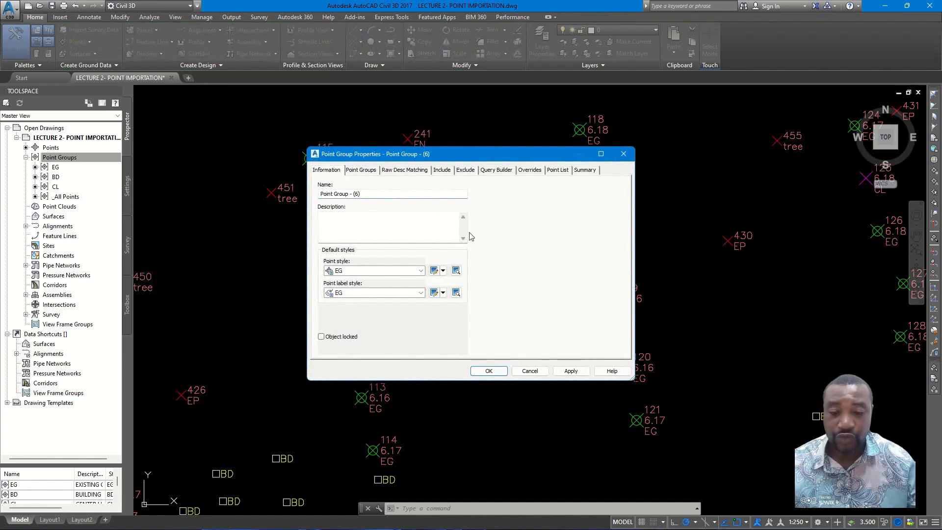
triple_click(350, 194)
type("TREE")
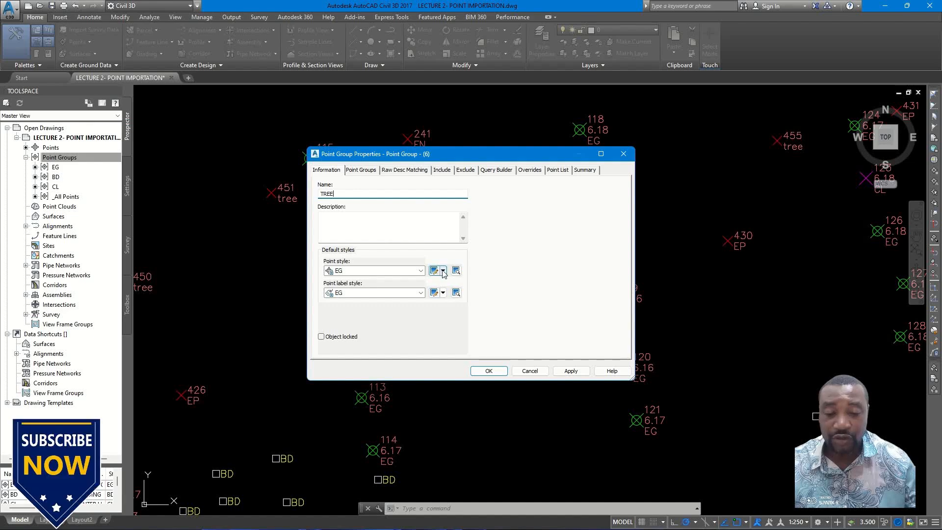
- Create a new point style for the TREE point group and name the style TREE
left_click(443, 270)
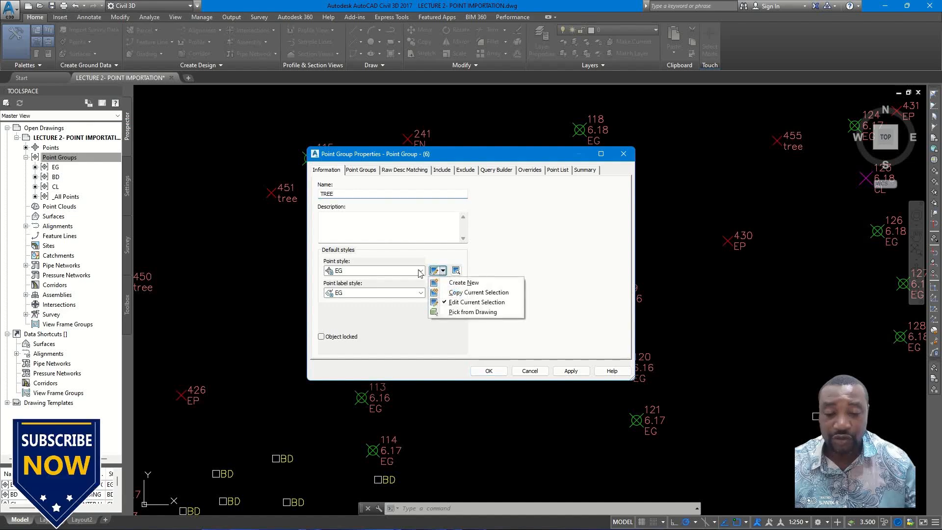
left_click(468, 284)
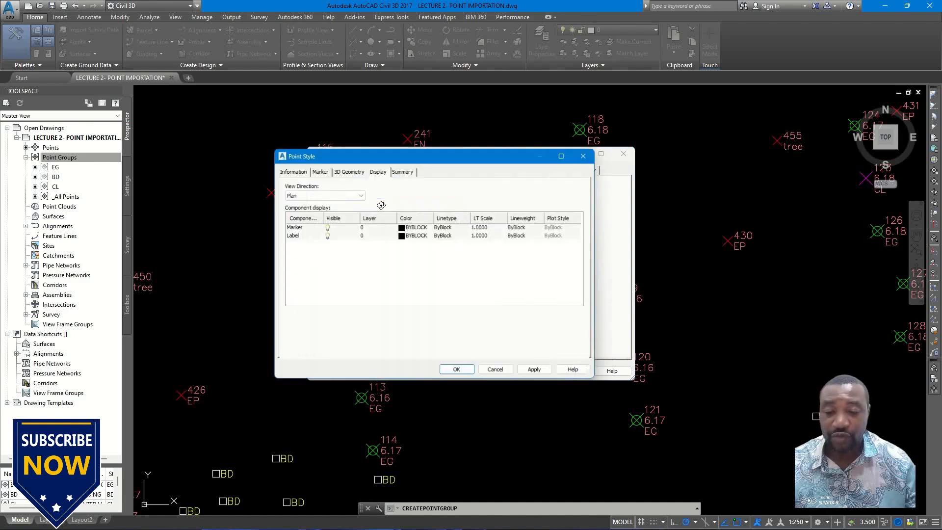
left_click(291, 170)
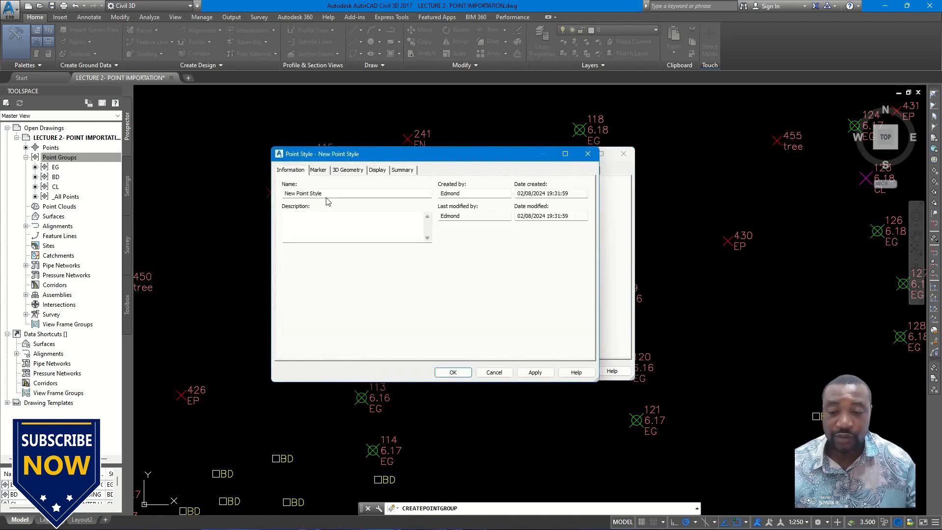
left_click_drag(325, 193, 264, 193)
type("TREE")
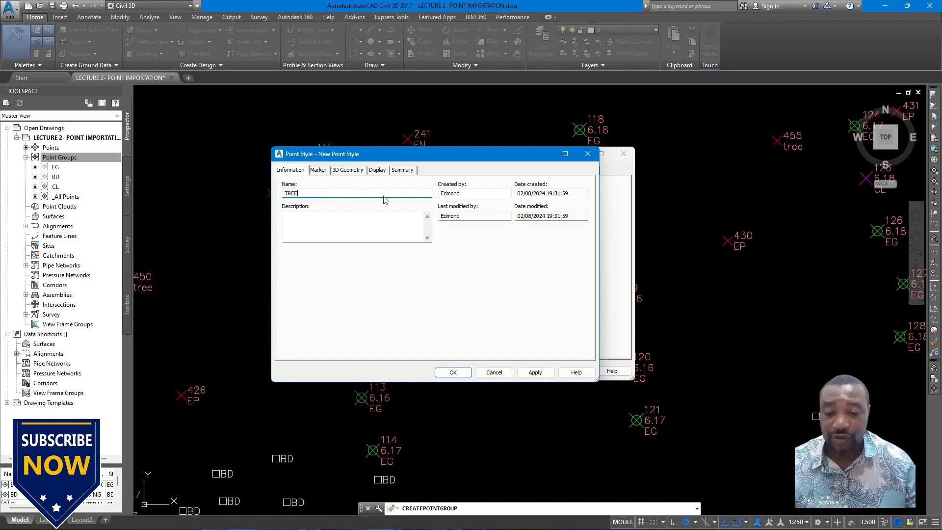
- Set the TREE point style's marker to the AutoCAD block symbol Tree 6
left_click(319, 170)
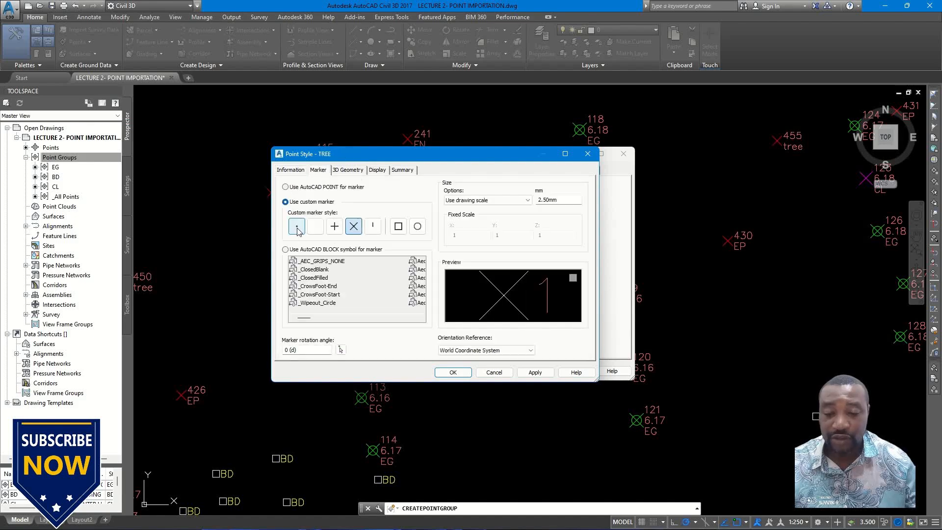
left_click(285, 249)
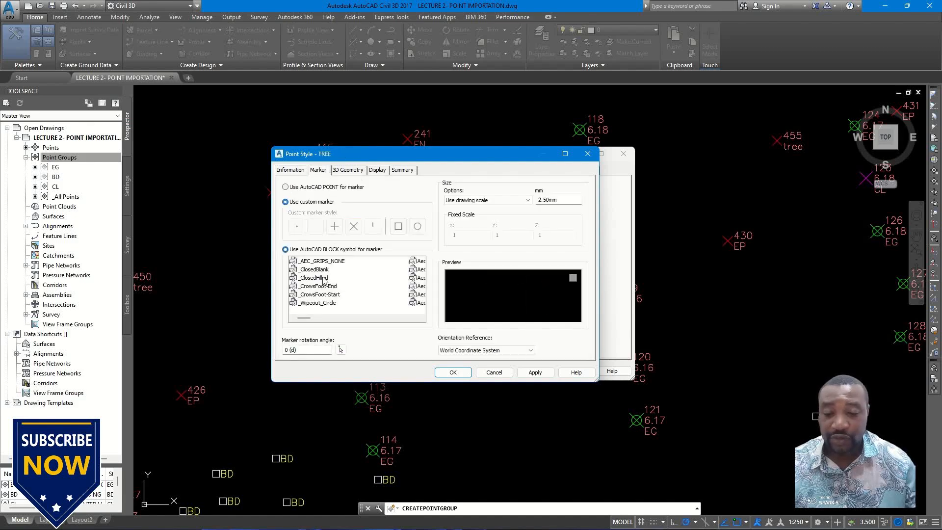
left_click(391, 318)
left_click(400, 317)
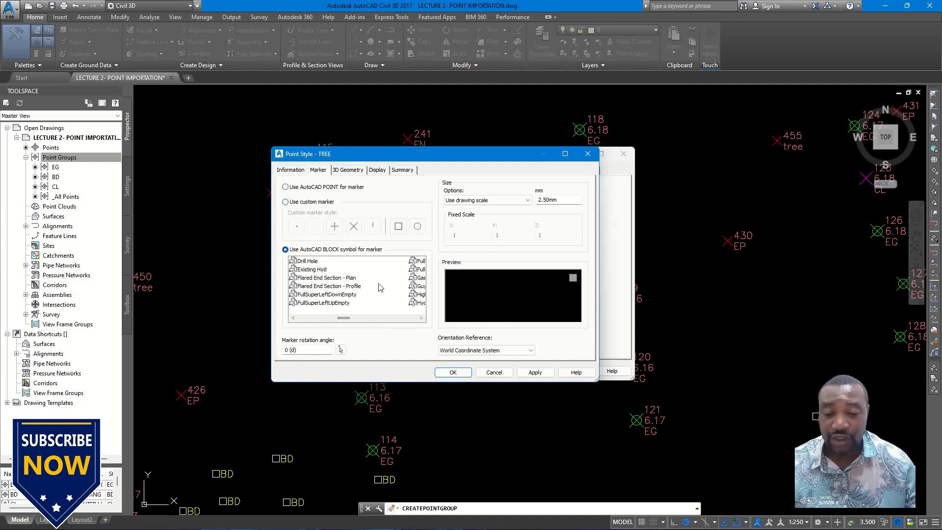
left_click(412, 317)
left_click(412, 318)
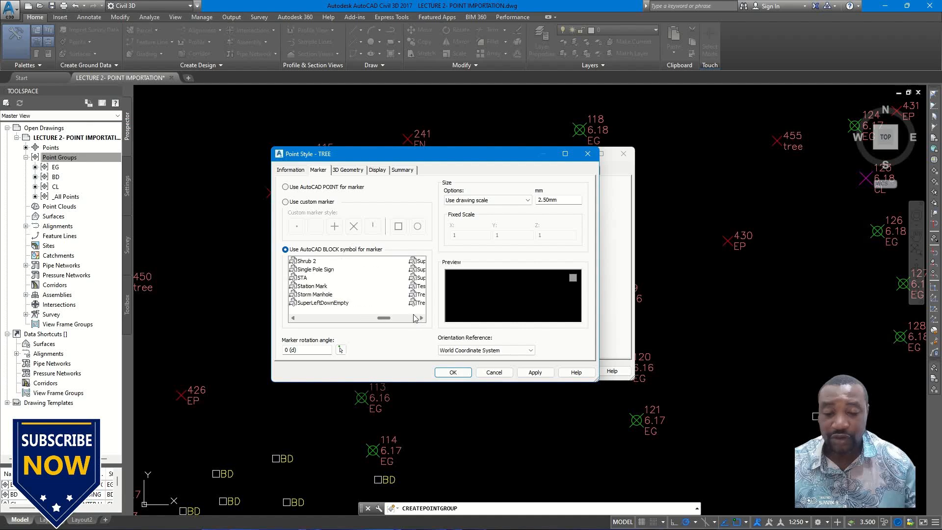
left_click(414, 318)
left_click(303, 288)
left_click(310, 295)
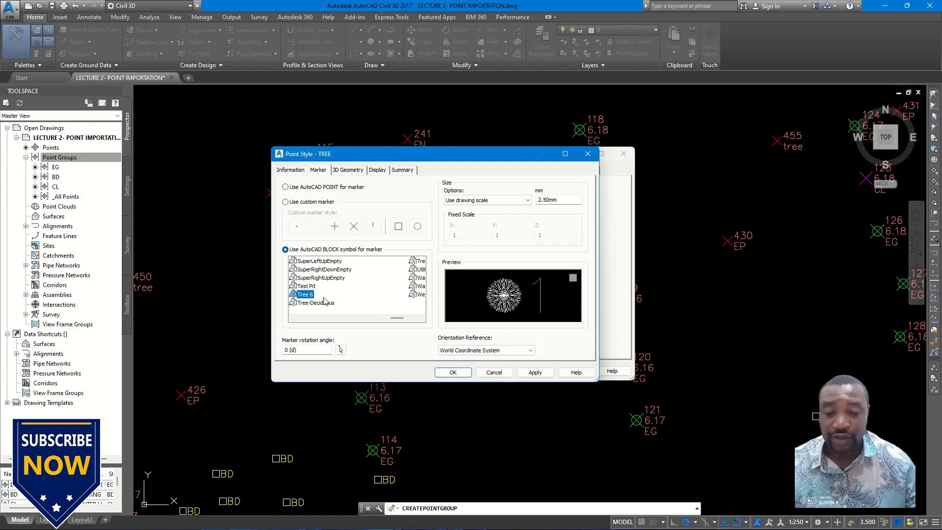
- Set the TREE point style's marker color to 102 for the plan view, check the marker preview, and accept the style
left_click(377, 170)
left_click(413, 227)
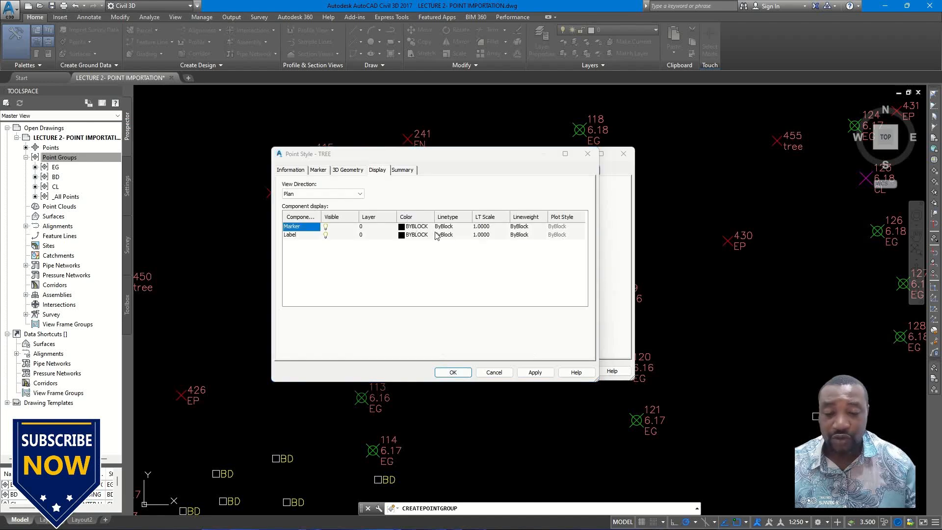
left_click(414, 227)
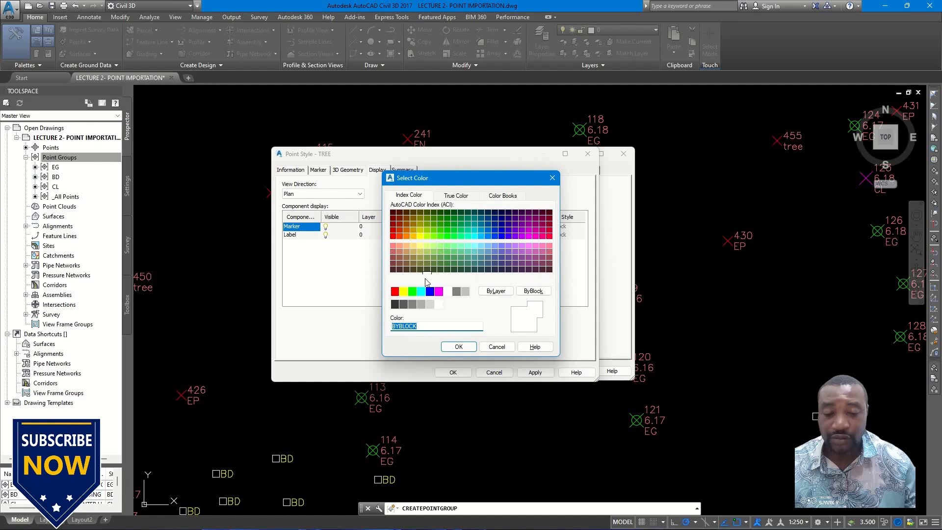
left_click(454, 251)
left_click(454, 230)
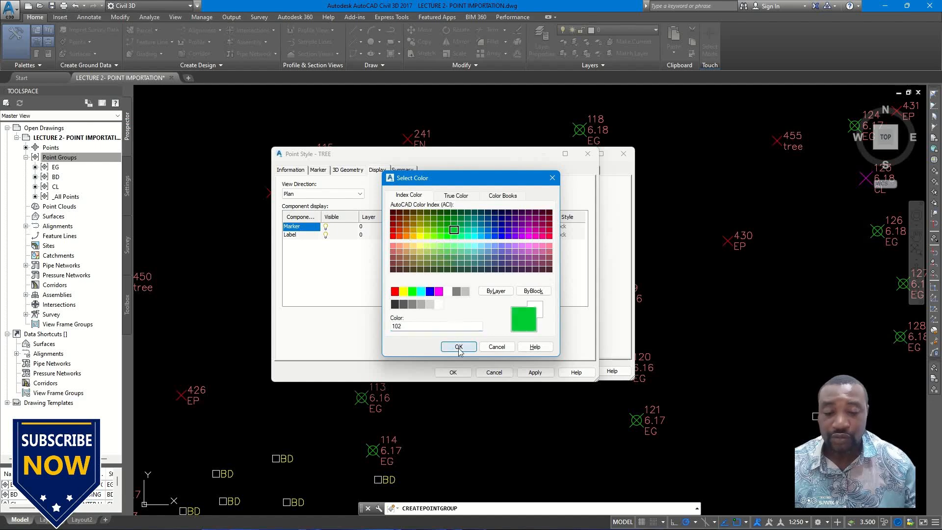
left_click(458, 346)
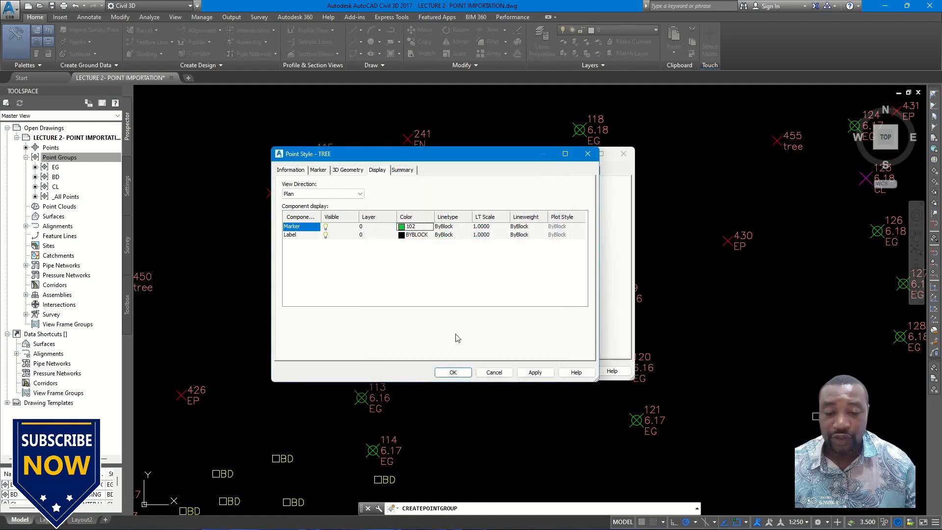
left_click(316, 170)
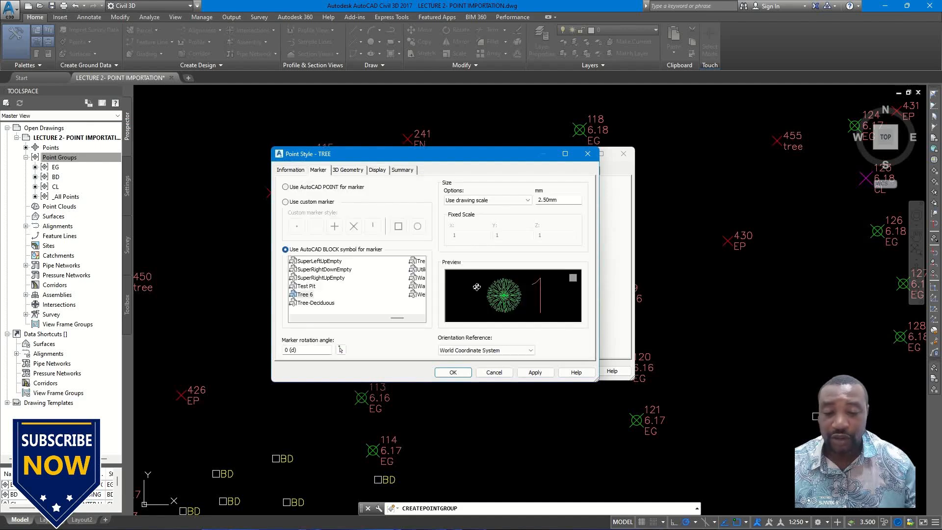
left_click(454, 372)
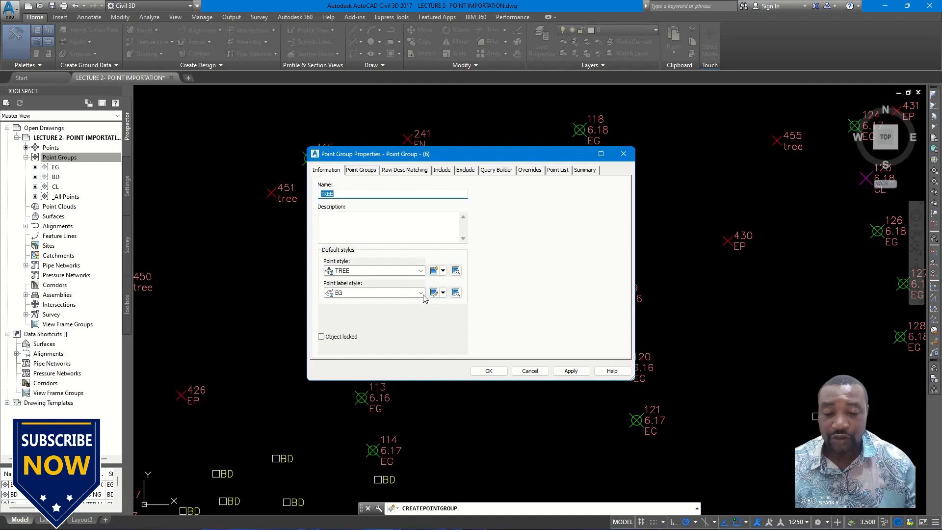
- Create a new point label style for the TREE point group, name it TREE, and open its layout settings
left_click(443, 293)
left_click(461, 304)
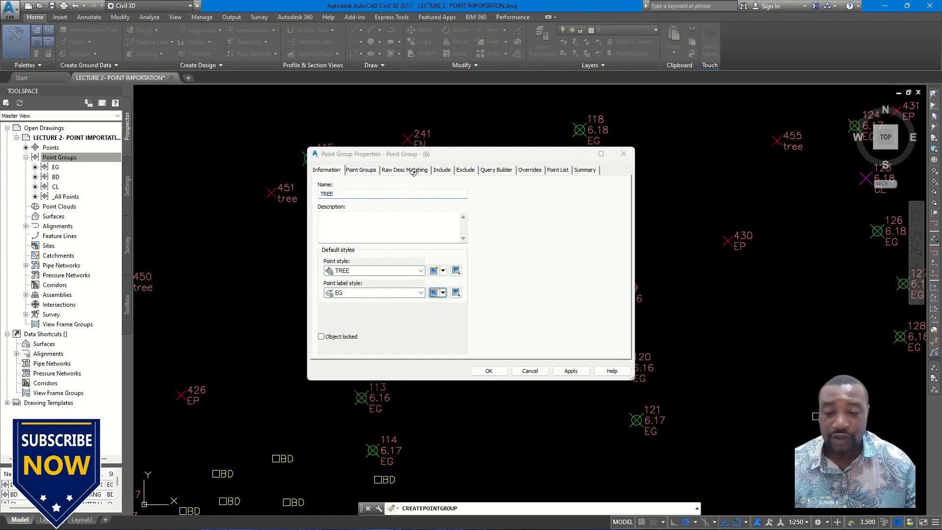
left_click(358, 167)
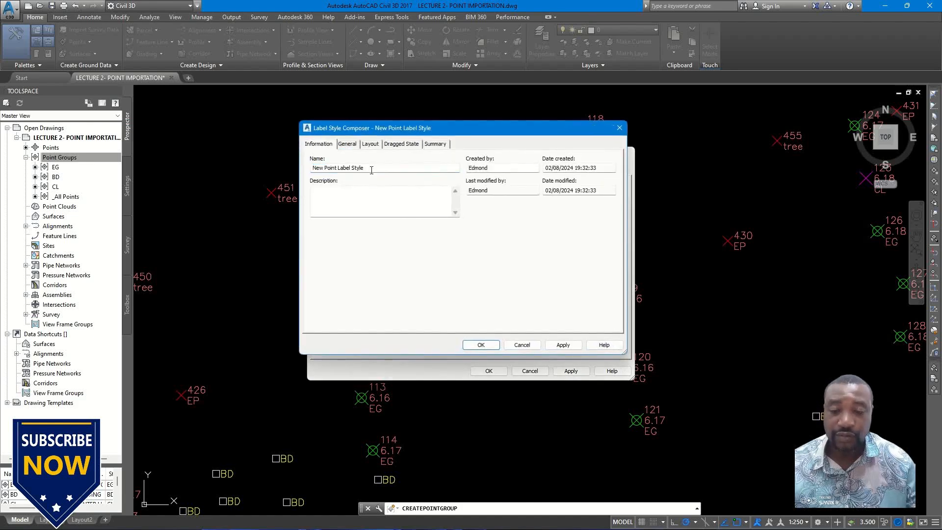
left_click_drag(371, 170, 295, 168)
left_click(311, 167)
type("TREE")
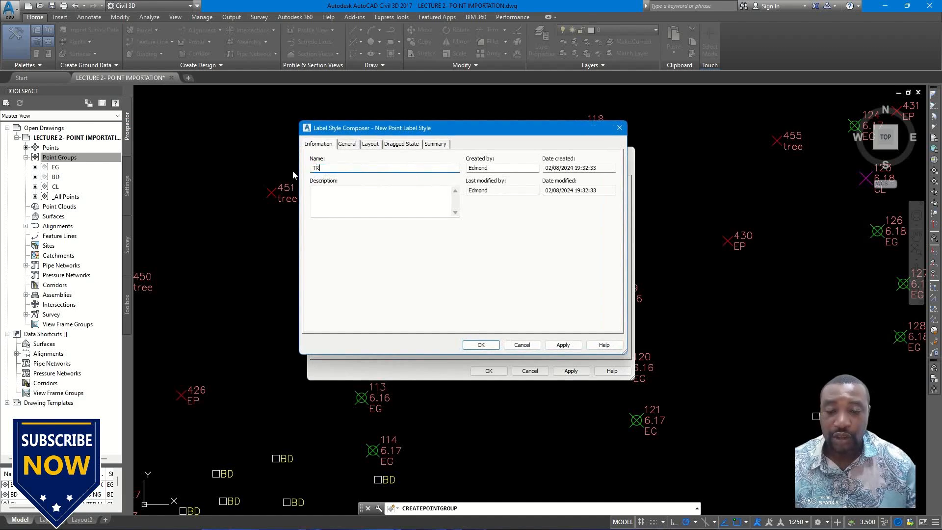
left_click(370, 144)
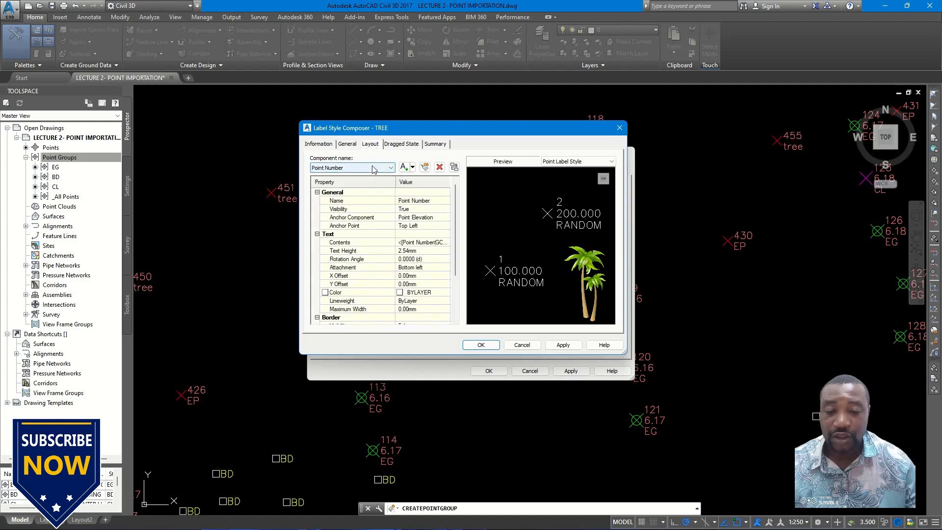
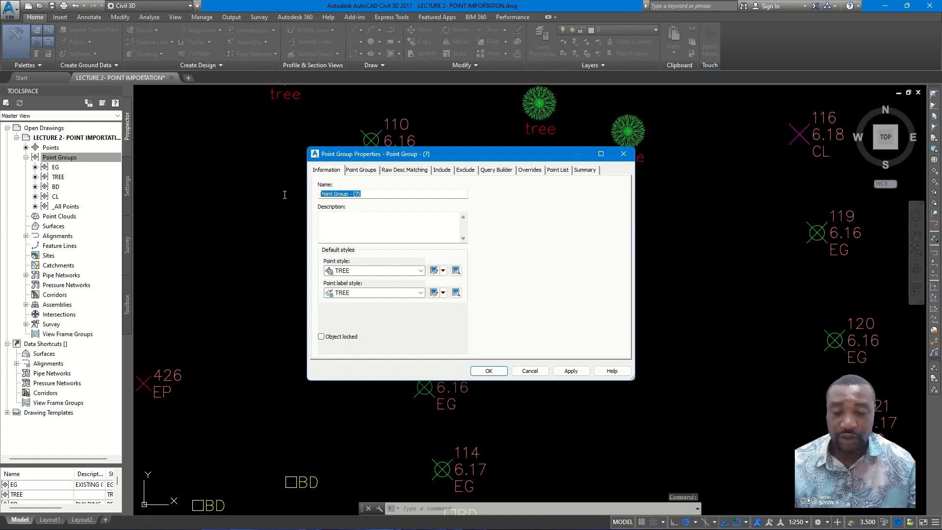
- Name the new point group EP and give it the description ELECTRIC POLE
type("EP")
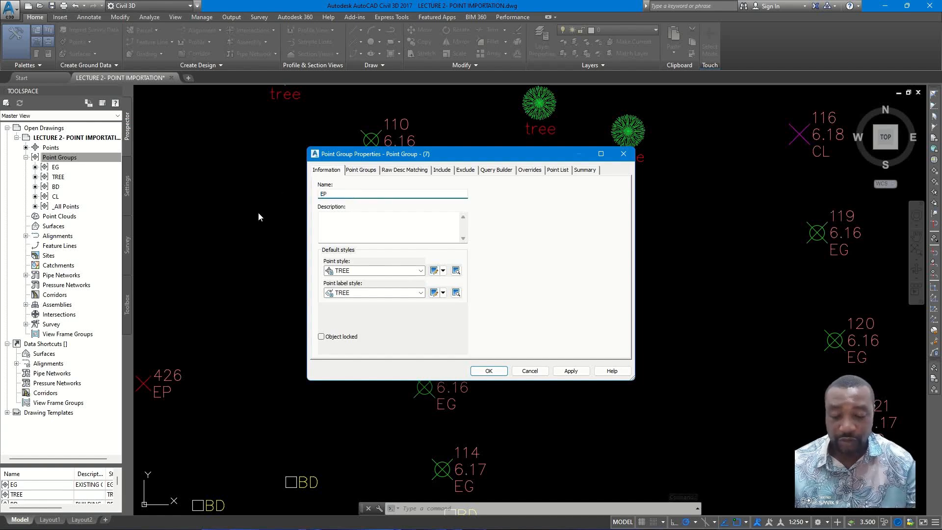
left_click(393, 218)
type("ELECT")
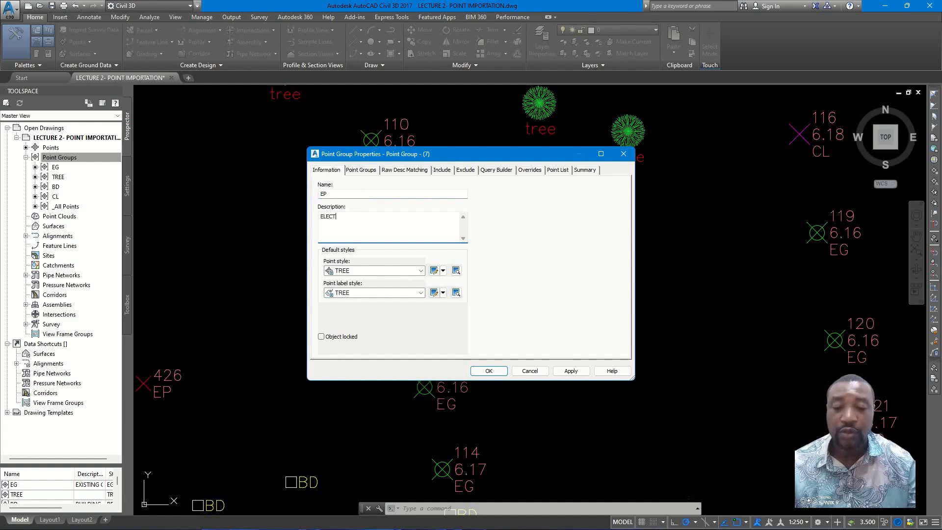
type("RIC POLE")
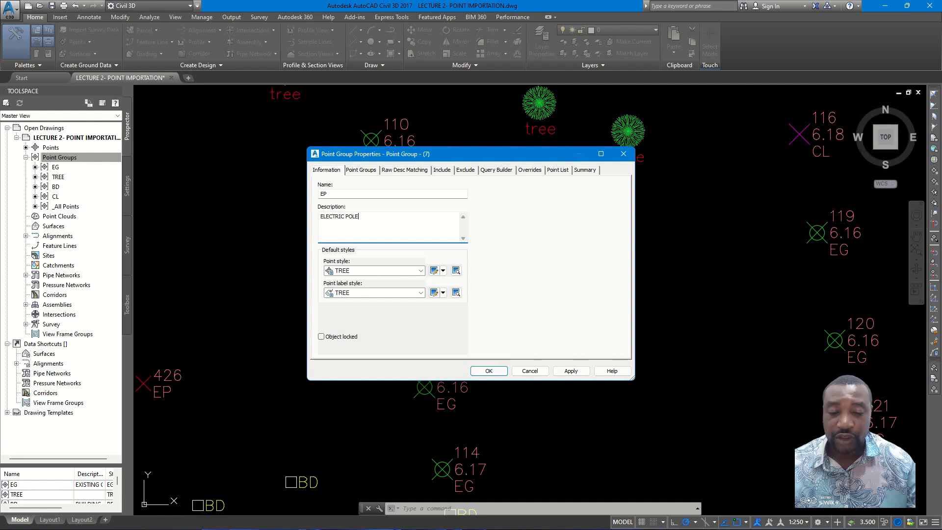
- Create a new point style for the EP group with a plain circle custom marker and a size of 5 mm
left_click(442, 270)
left_click(463, 283)
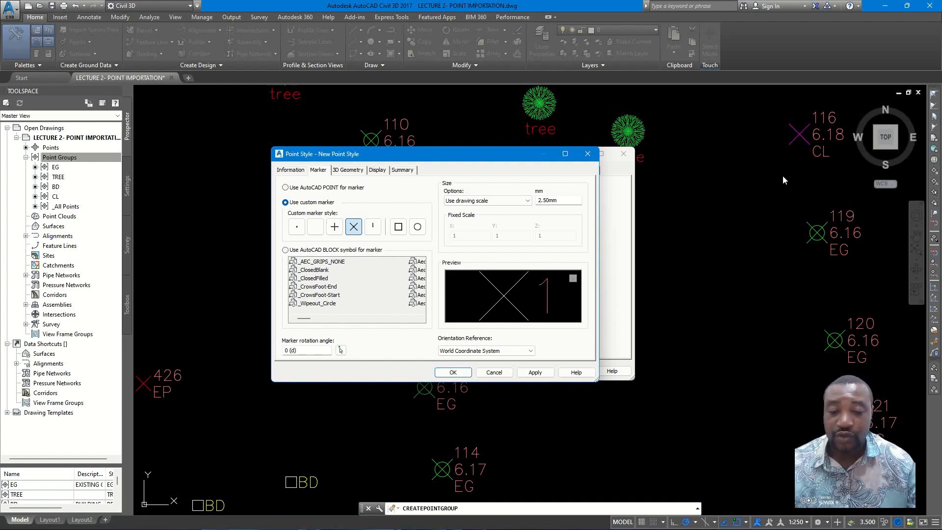
left_click(417, 226)
left_click(315, 226)
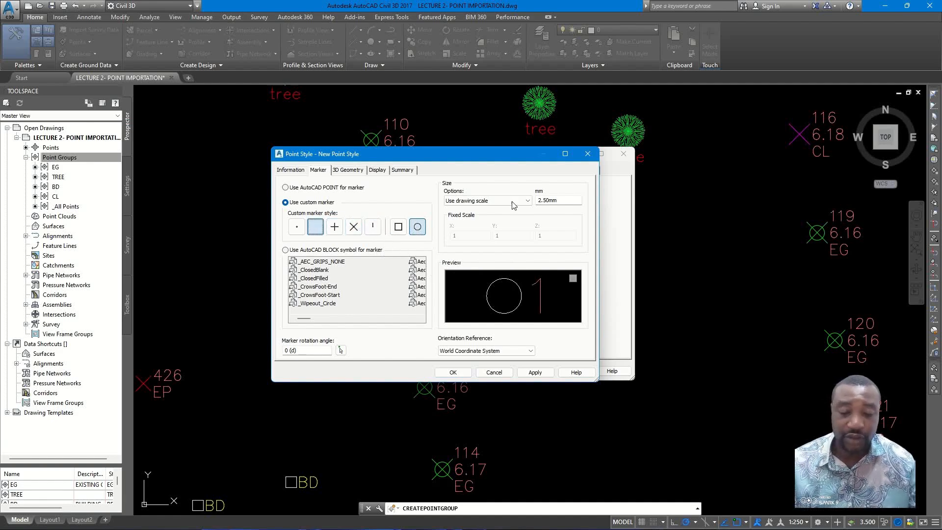
left_click_drag(567, 201, 517, 198)
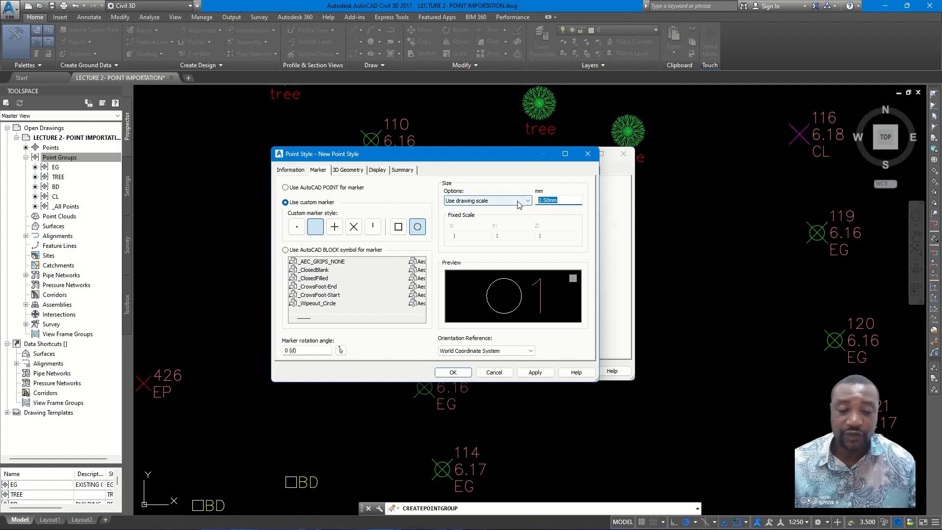
type("5")
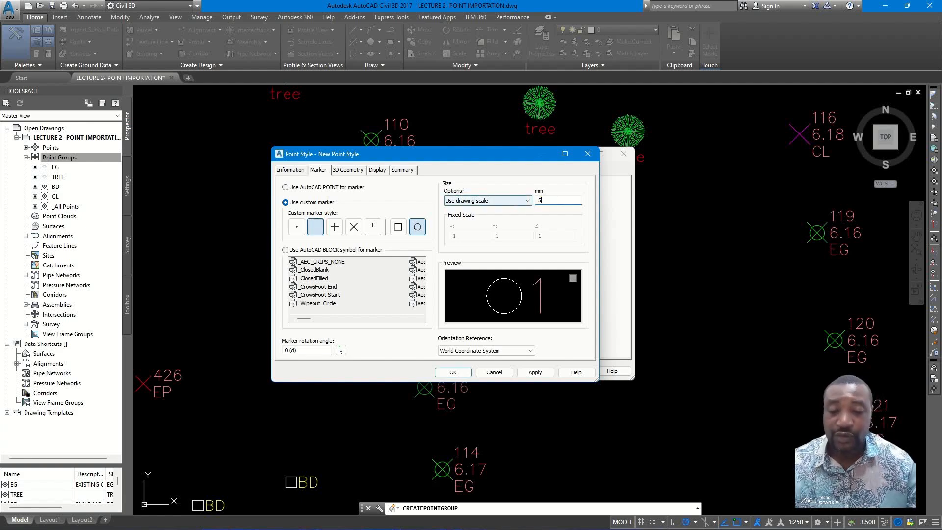
- Set the new point style's marker color to 210 for the plan view
left_click(381, 170)
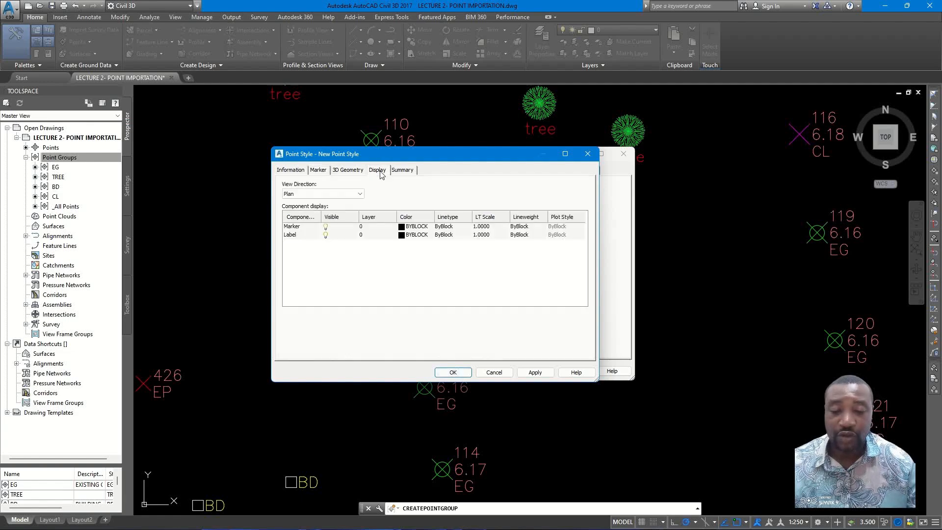
left_click(437, 227)
left_click(421, 227)
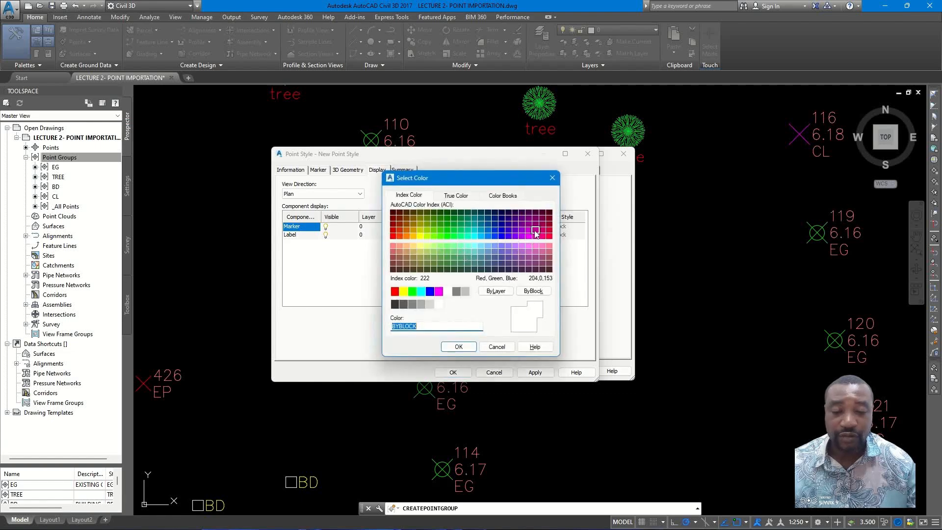
left_click(522, 237)
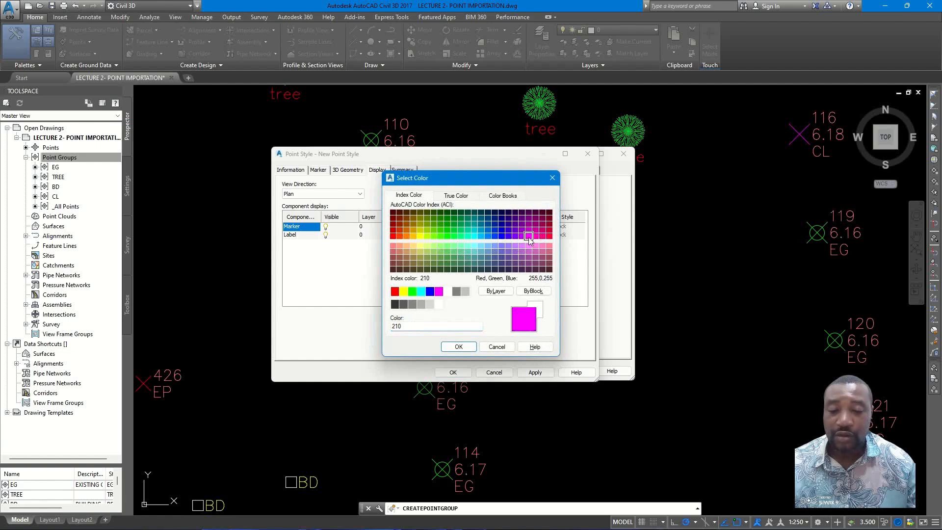
left_click(457, 347)
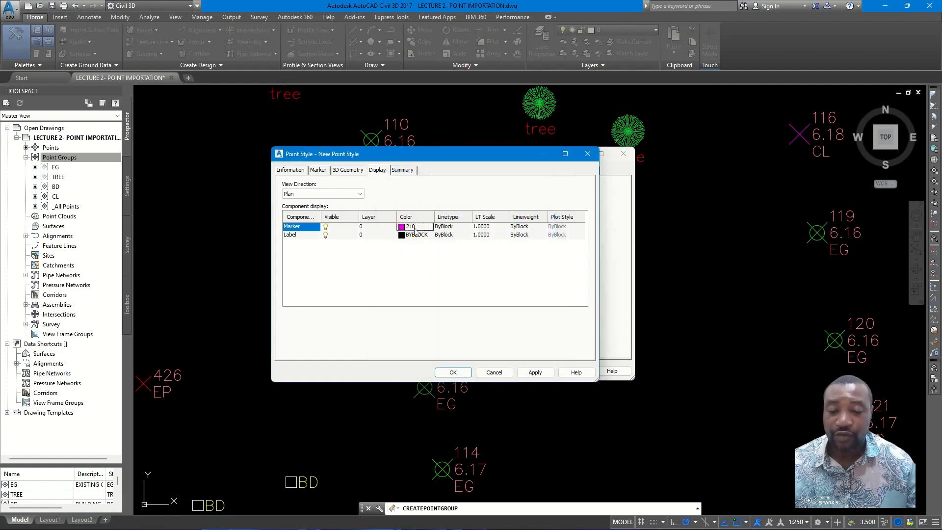
- Name the new point style EP, describe it as ELECTRIC POLE, and accept the style
left_click(302, 172)
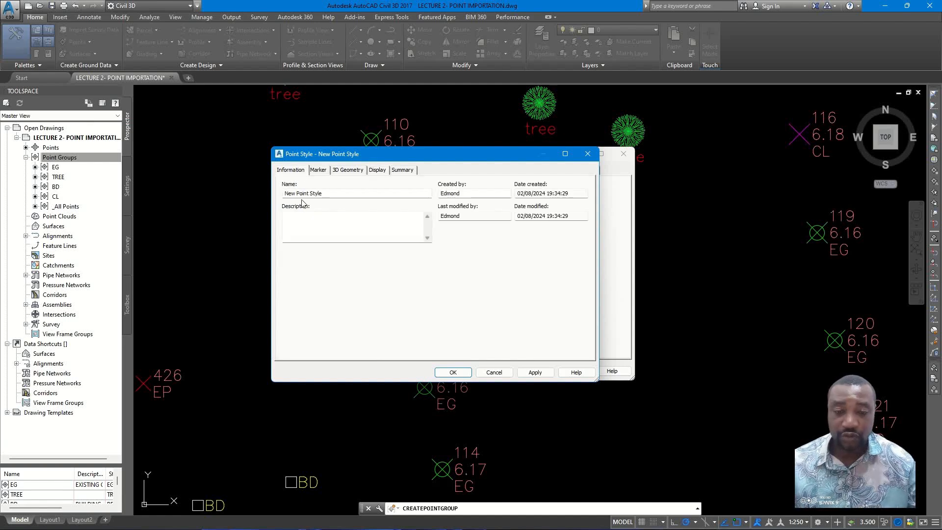
left_click_drag(323, 193, 281, 198)
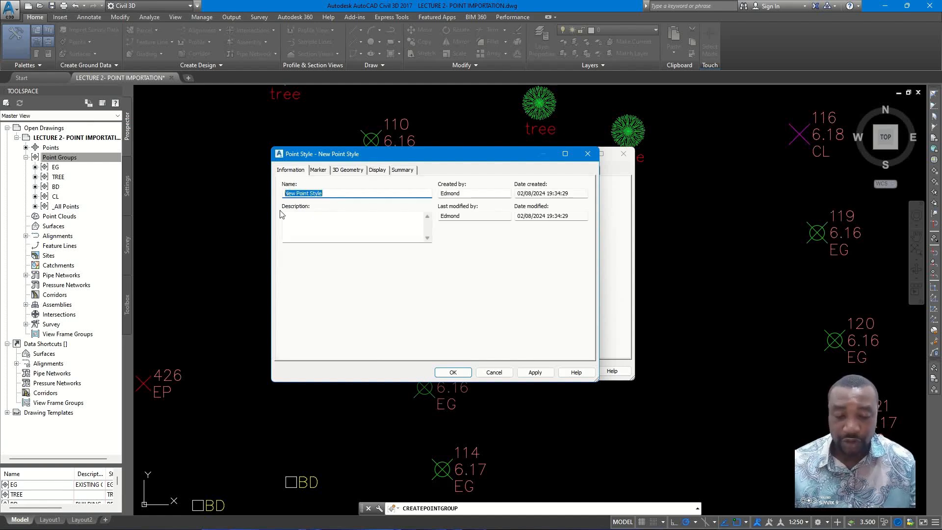
type("EP")
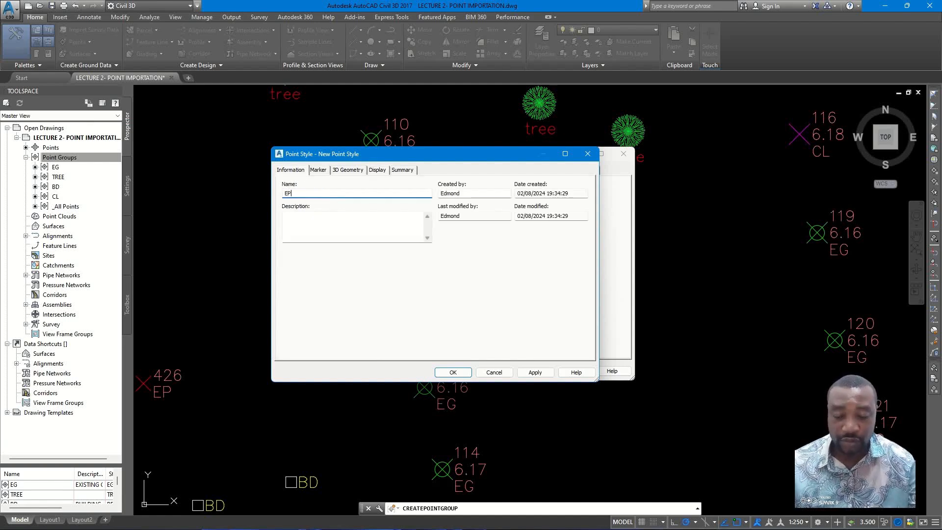
left_click(286, 217)
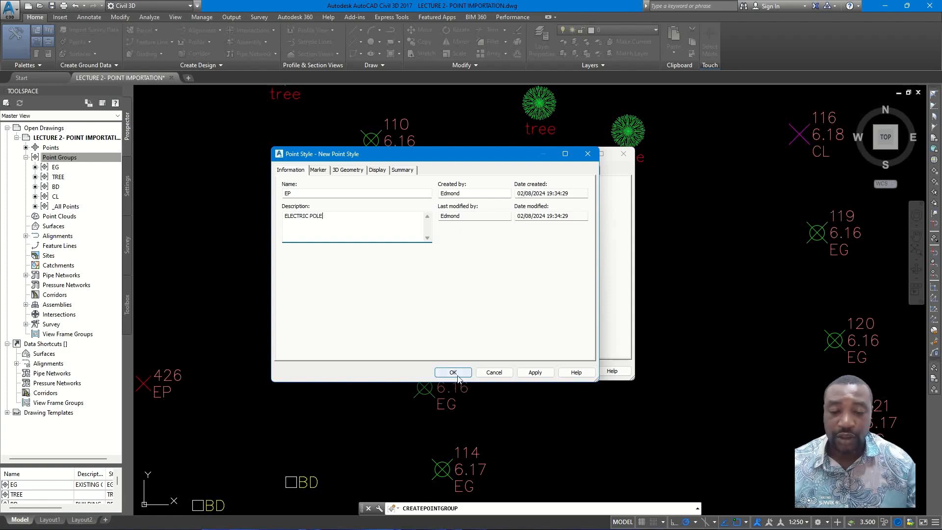
left_click(452, 372)
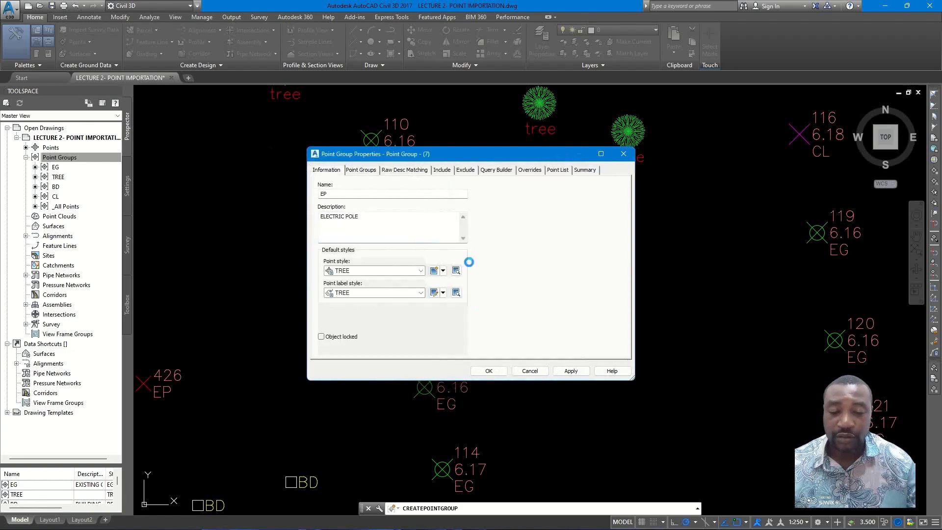
- Create a new point label style and delete its Point Number and Point Elevation components, keeping only the Point Description
left_click(444, 294)
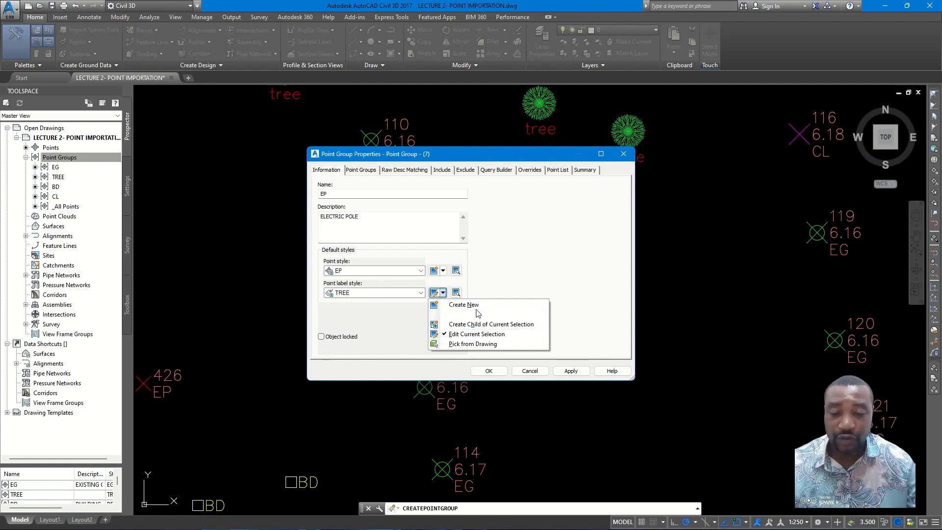
left_click(464, 305)
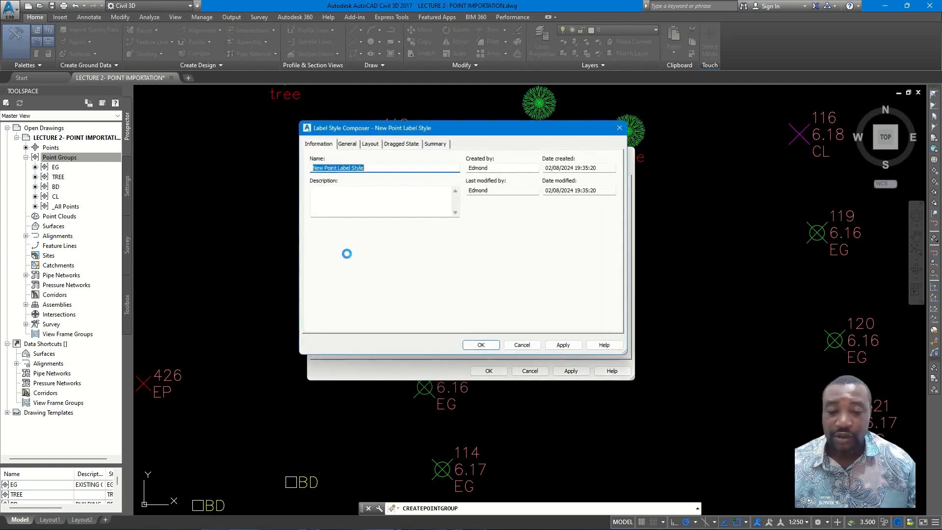
left_click(375, 144)
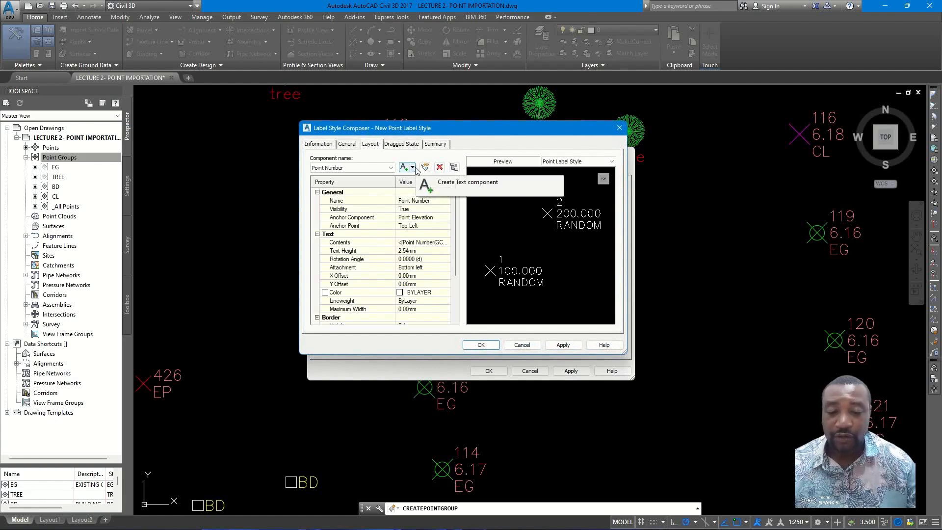
left_click(440, 166)
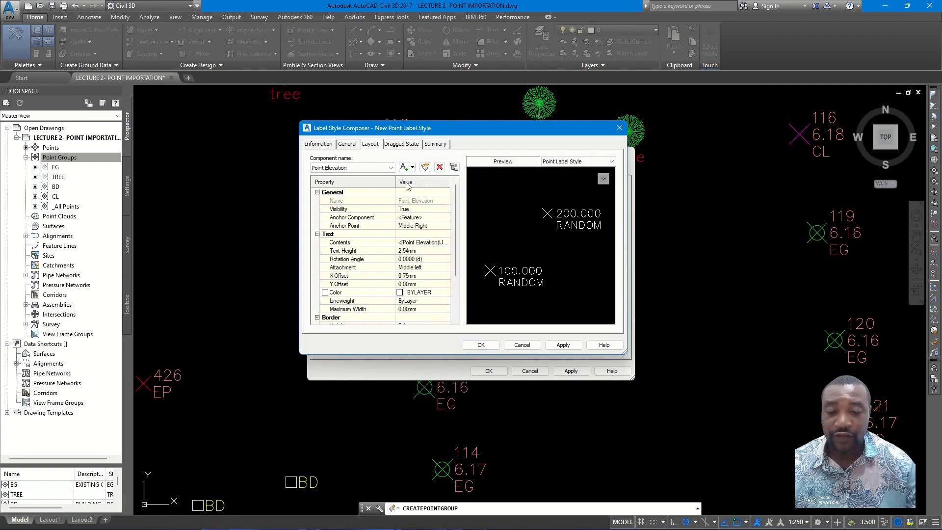
left_click(439, 167)
left_click(498, 264)
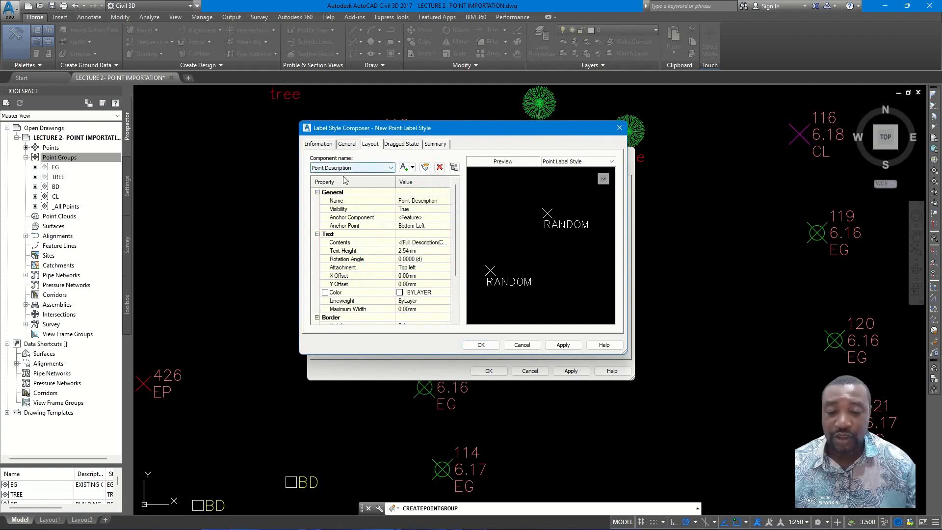
- Name the new point label style EP, describe it as ELECTRIC POLE, and accept the style
left_click(329, 147)
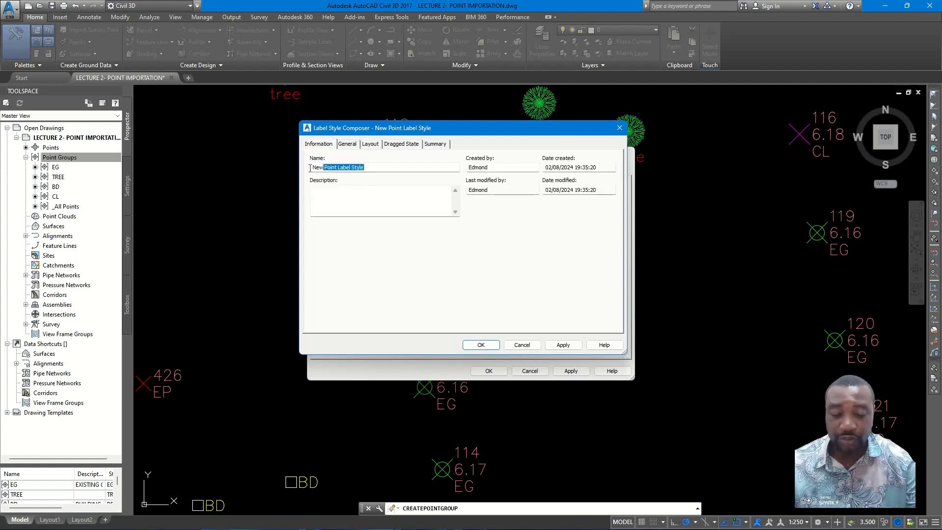
type("E")
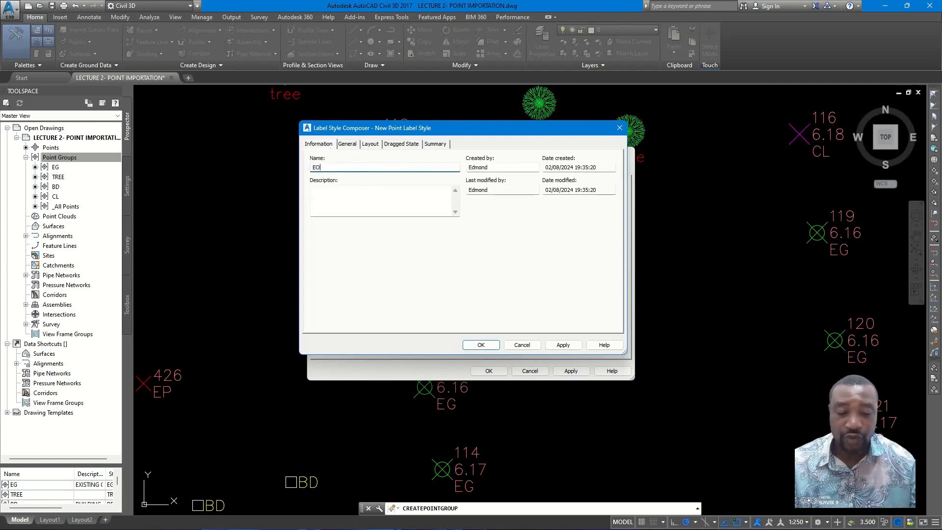
type("P")
left_click(331, 193)
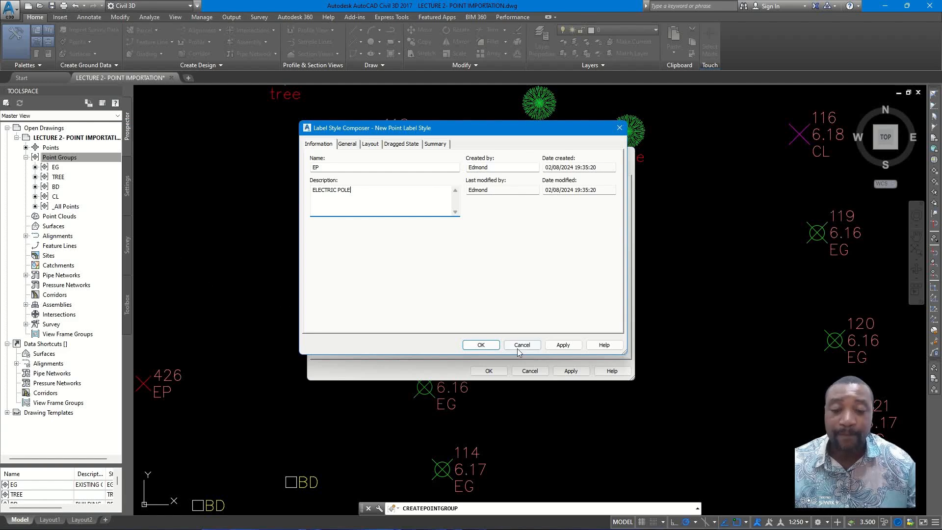
left_click(480, 345)
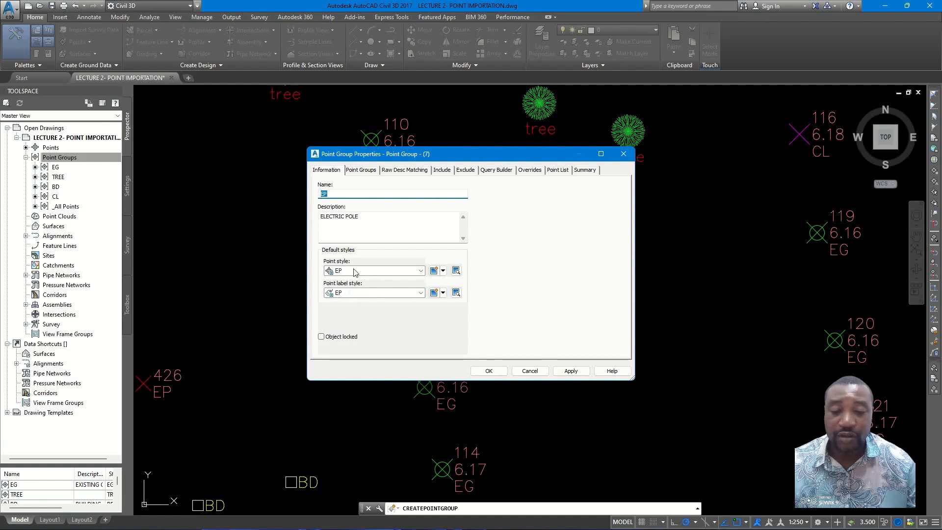
- Include points with raw descriptions matching EP in the group, check its point list, and create the point group
left_click(446, 173)
left_click(330, 257)
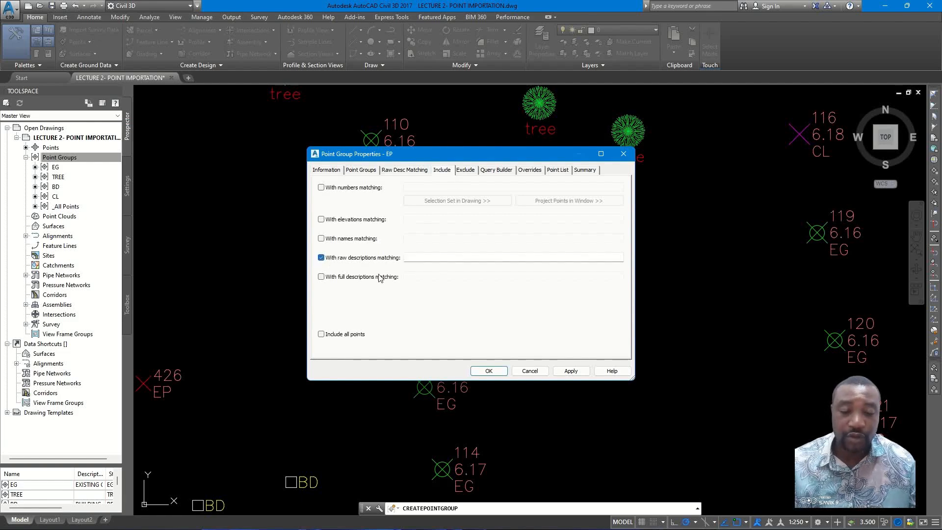
left_click(445, 259)
type("EP")
left_click(557, 169)
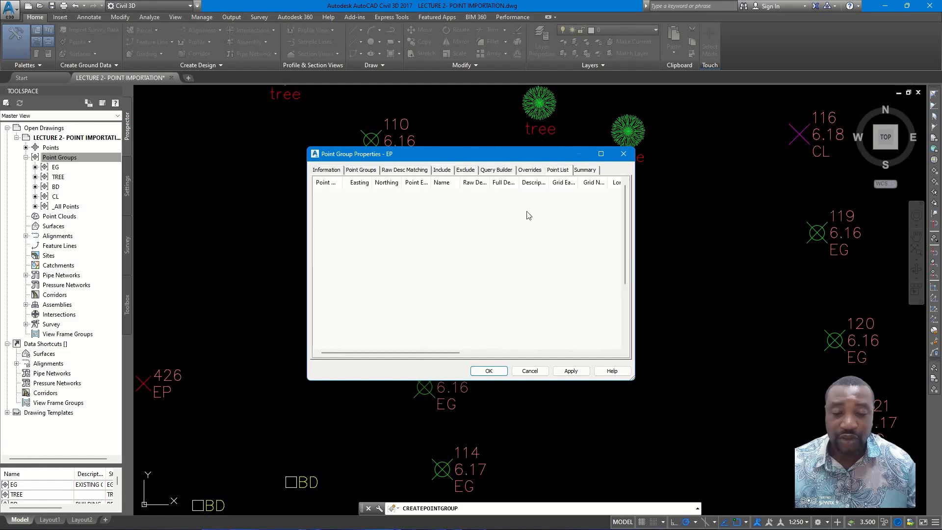
left_click(488, 371)
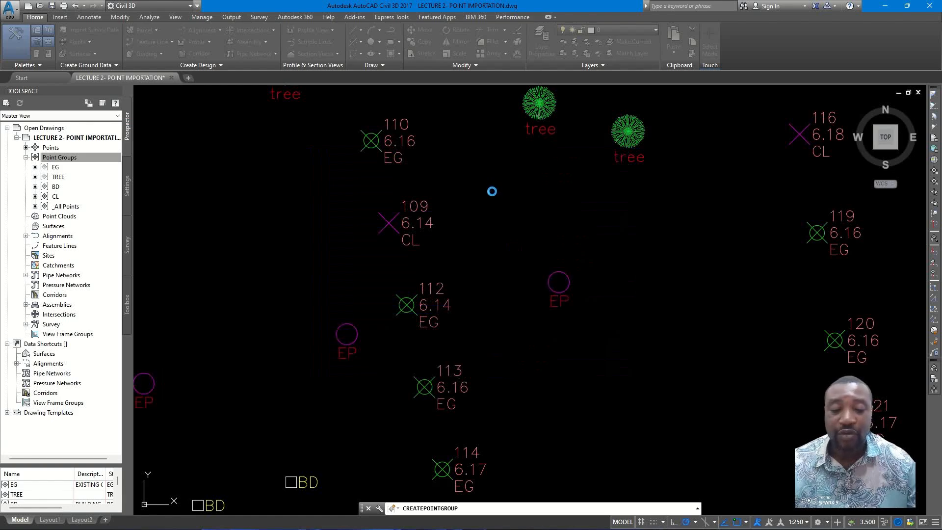
- Examine the electric pole symbols and labels across the drawing, alongside the other point groups
scroll(353, 319, "down", 2)
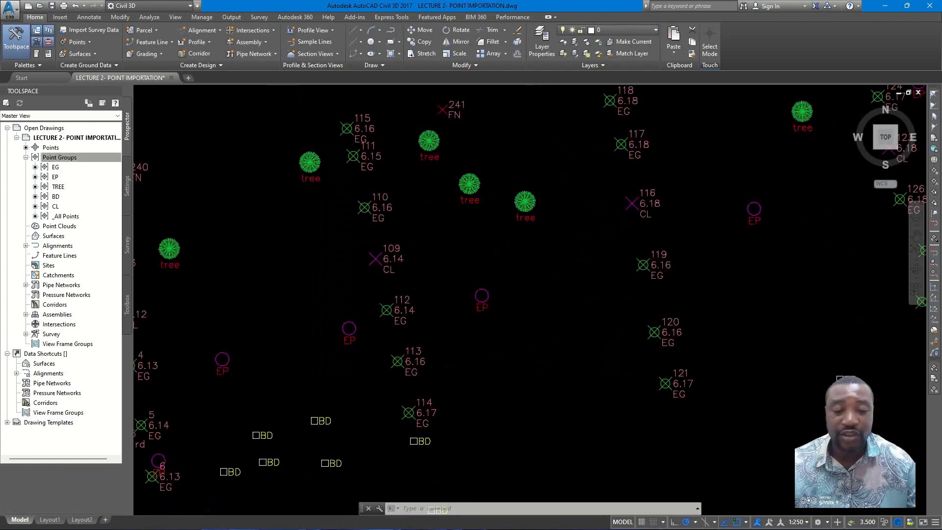
scroll(530, 266, "down", 2)
middle_click_drag(838, 189, 436, 255)
middle_click_drag(579, 222, 420, 310)
scroll(678, 203, "up", 2)
scroll(678, 202, "down", 4)
scroll(536, 223, "down", 2)
middle_click_drag(444, 209, 550, 196)
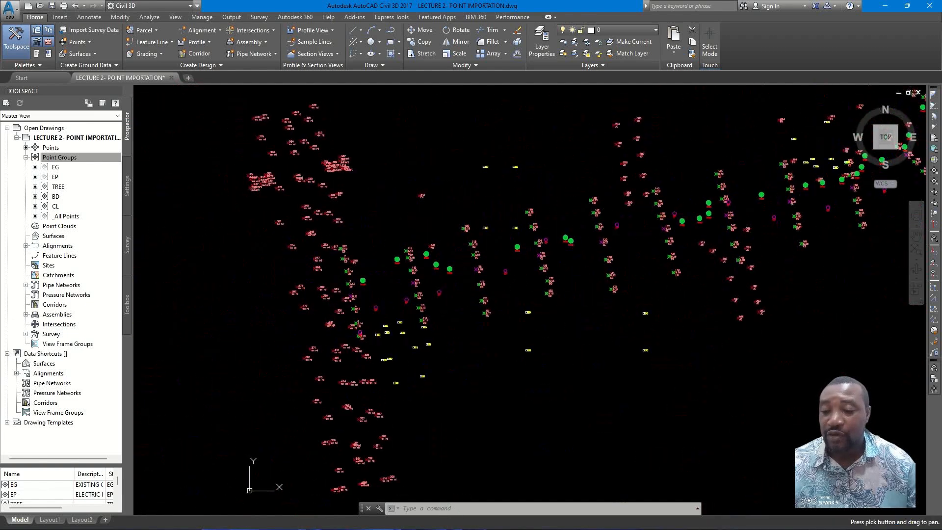
- Switch the Toolspace Prospector to Active Drawing View and its Settings tree to Active Drawing Labels Only View
left_click(55, 117)
left_click(42, 131)
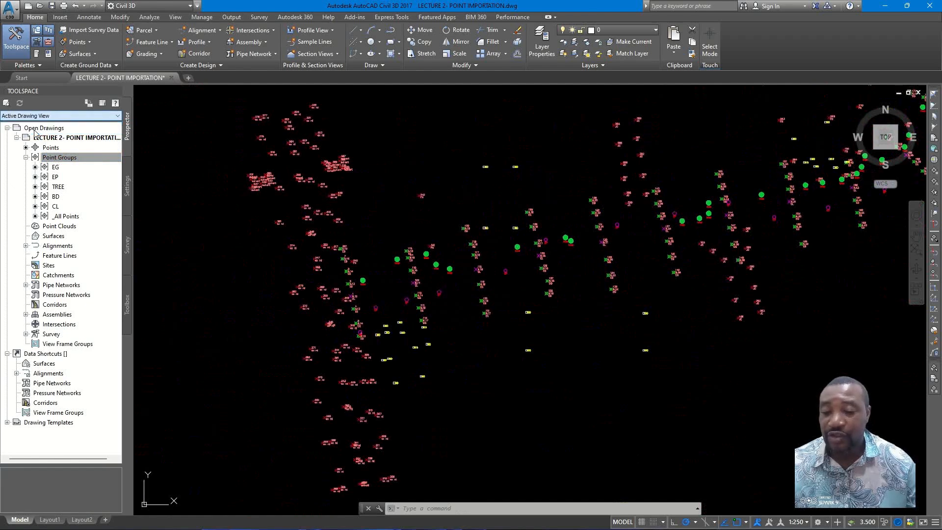
left_click(126, 196)
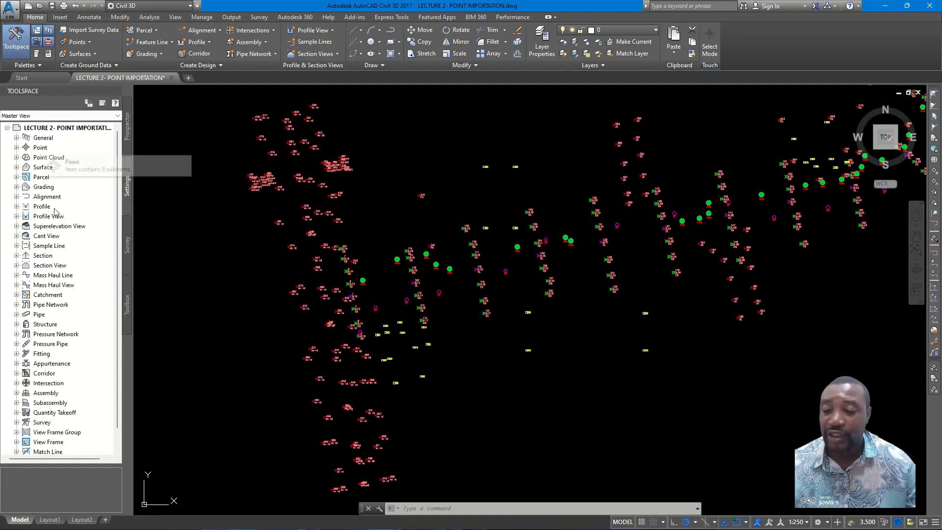
left_click(63, 116)
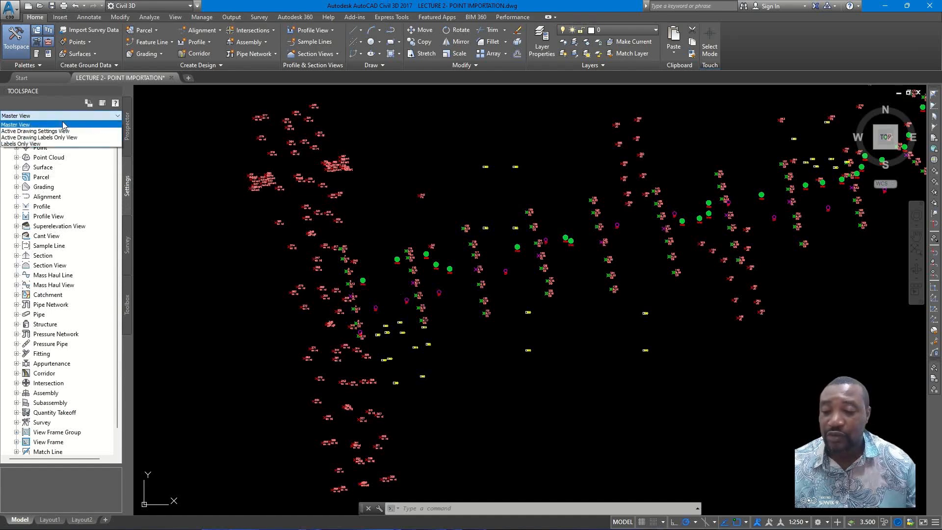
left_click(35, 131)
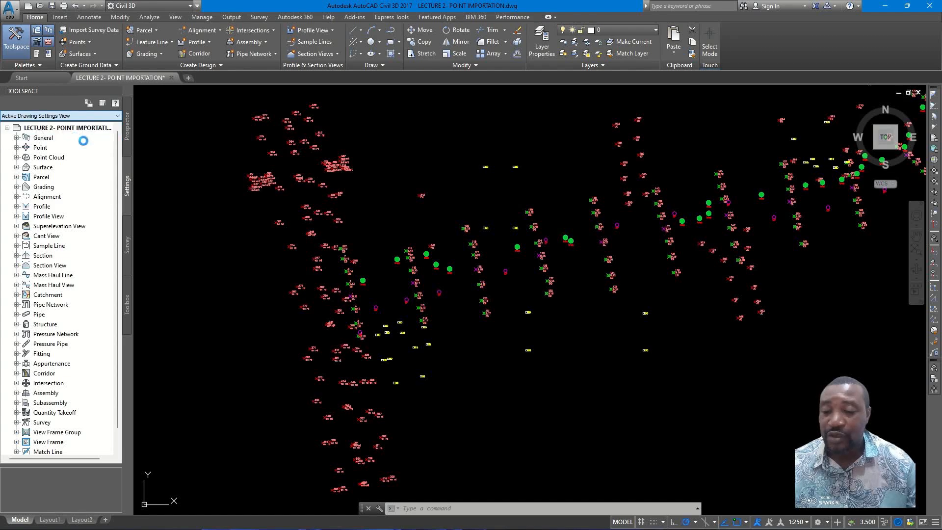
left_click(71, 116)
left_click(46, 138)
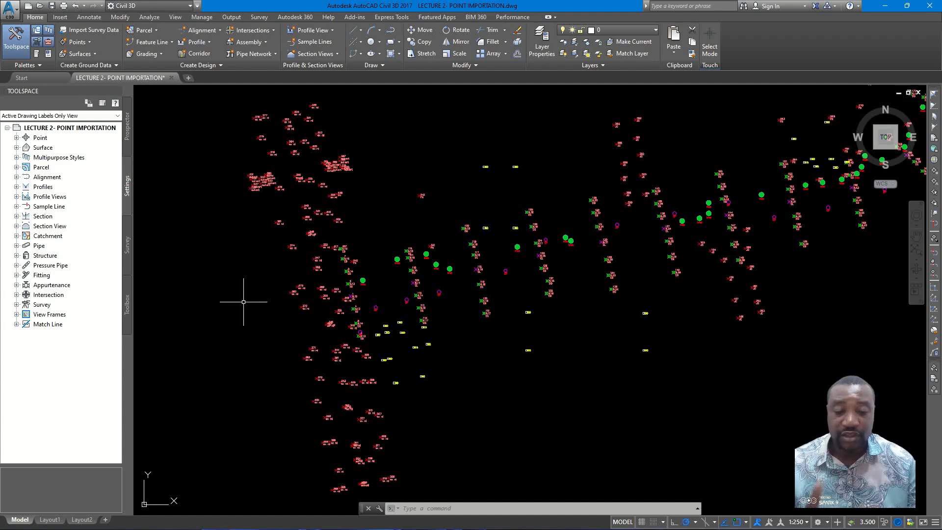
- Examine the grouped survey points along the road corridor, from the whole layout down to individual symbols and labels
scroll(490, 300, "down", 6)
middle_click_drag(482, 310, 419, 359)
scroll(519, 280, "up", 2)
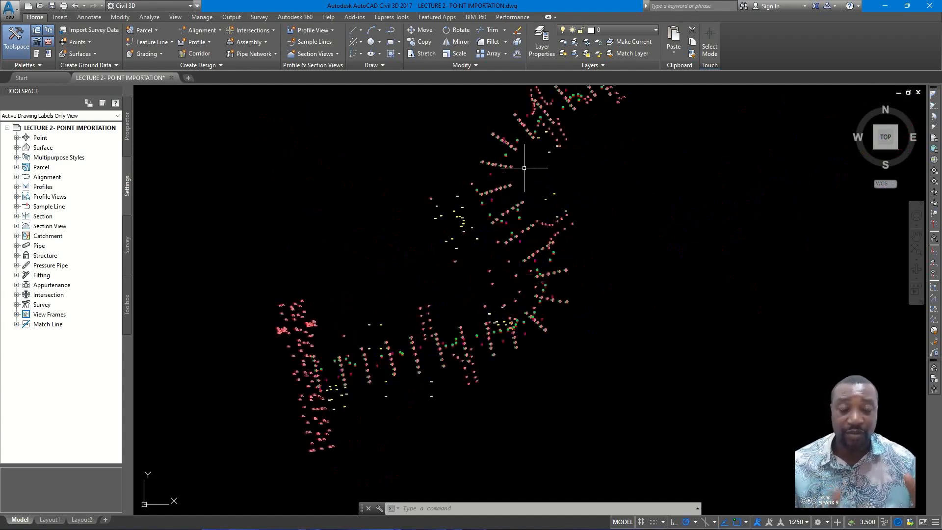
mouse_move(548, 300)
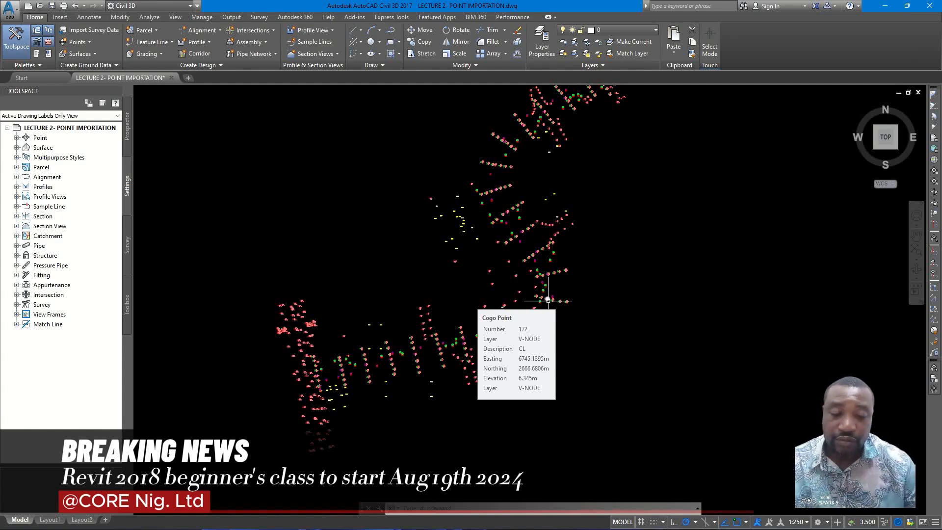
scroll(490, 289, "down", 3)
scroll(475, 287, "up", 8)
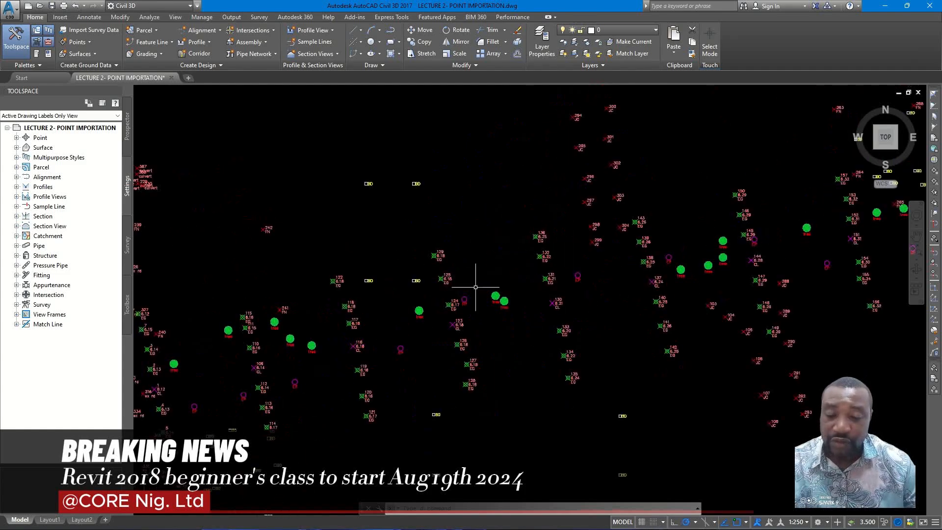
scroll(469, 300, "down", 3)
scroll(315, 316, "up", 5)
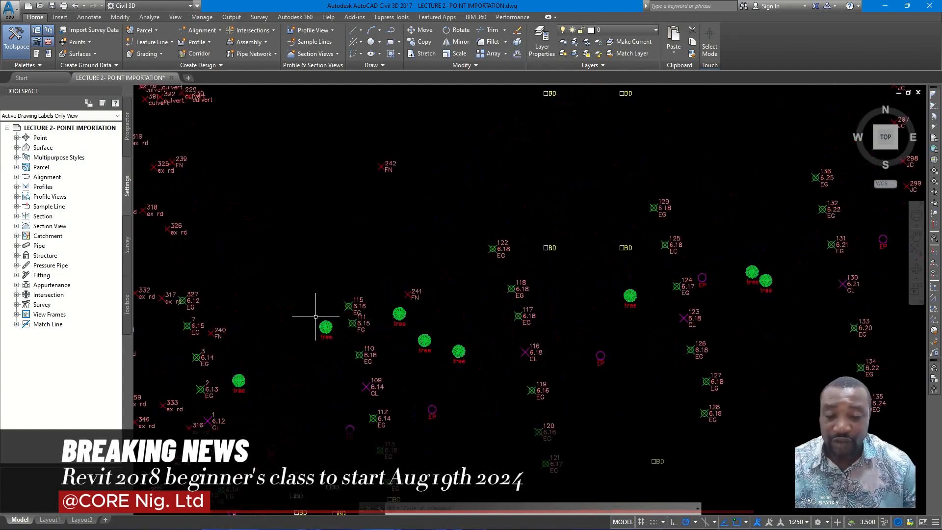
scroll(391, 265, "down", 2)
scroll(405, 248, "down", 3)
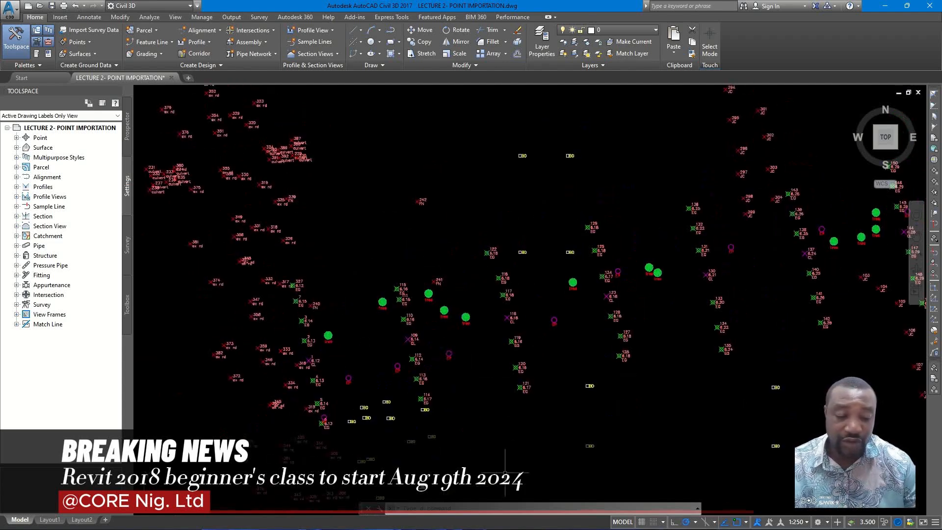
- Switch to the FIELD INFORMATION.jpg field sketch and examine the fuel station and the opposite property near chainage 0+000, then return to the drawing
mouse_move(580, 524)
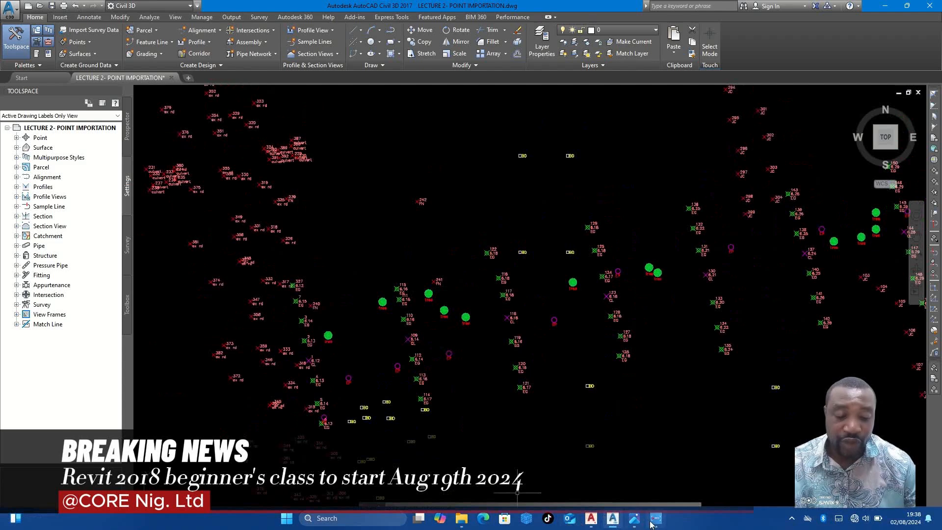
left_click(633, 523)
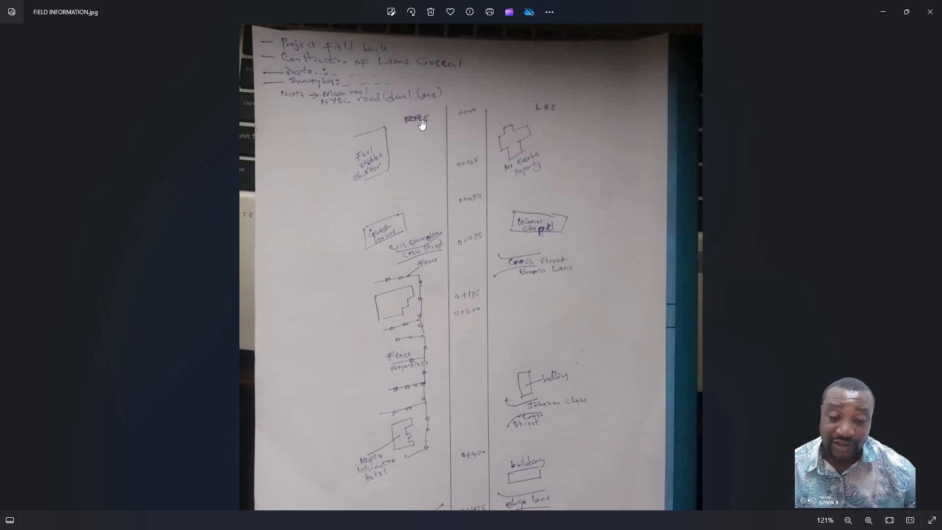
scroll(474, 115, "up", 6)
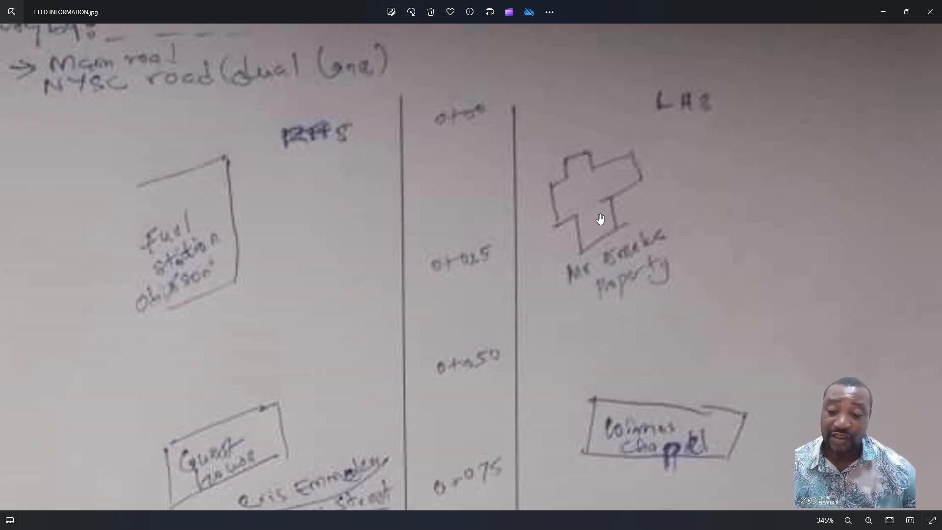
scroll(142, 228, "up", 2)
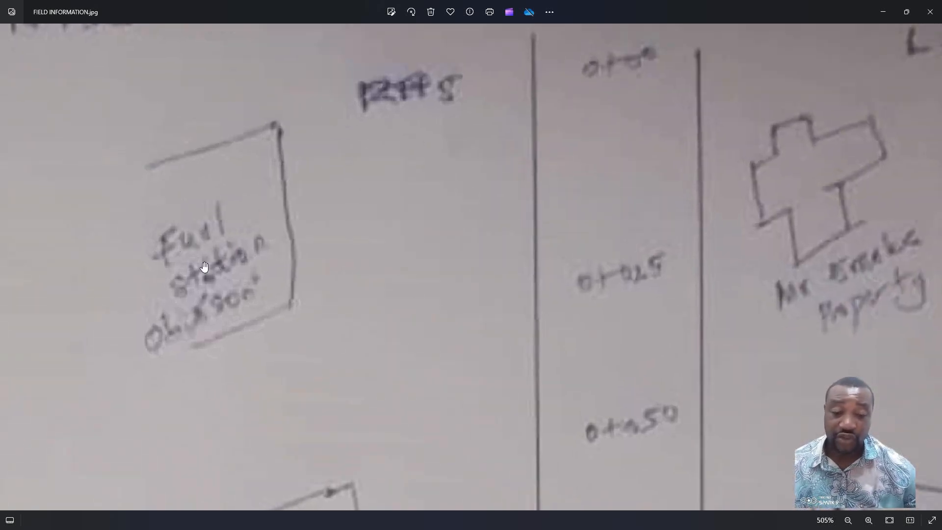
scroll(294, 309, "down", 3)
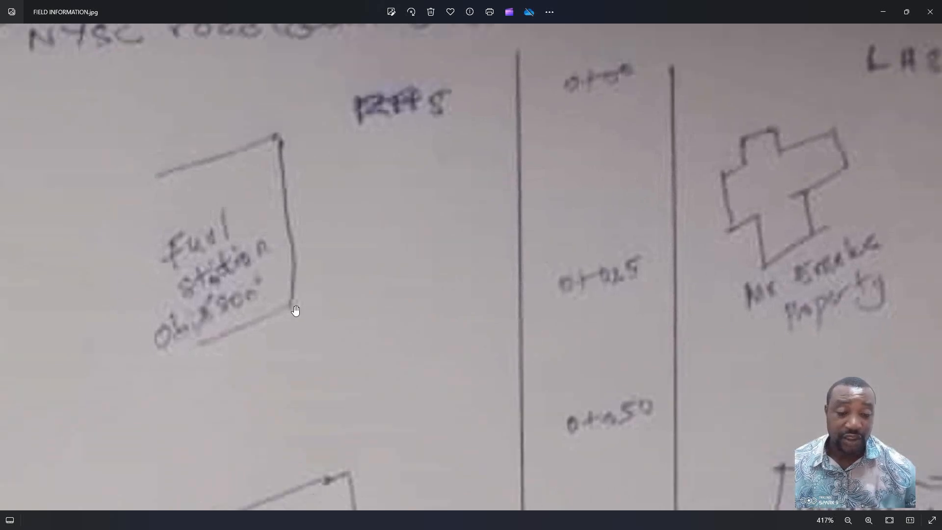
scroll(681, 257, "up", 2)
scroll(682, 258, "up", 1)
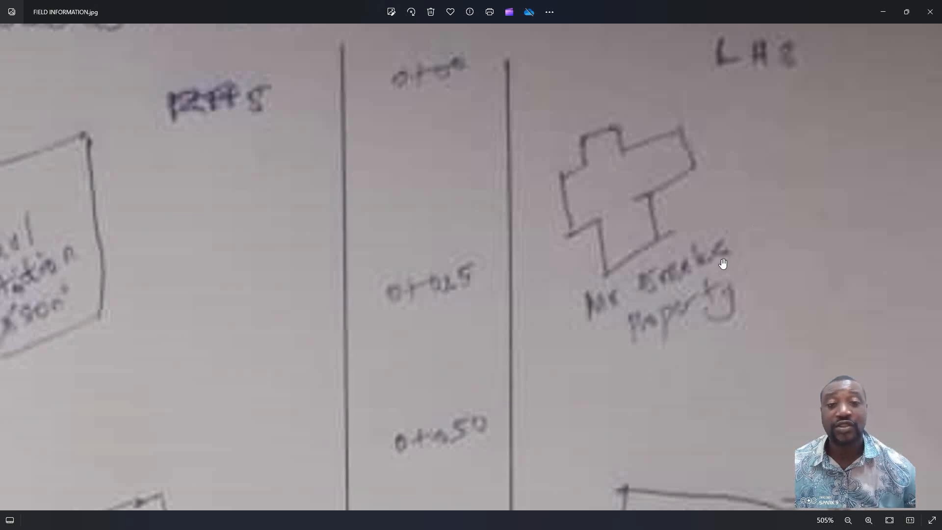
scroll(608, 273, "down", 5)
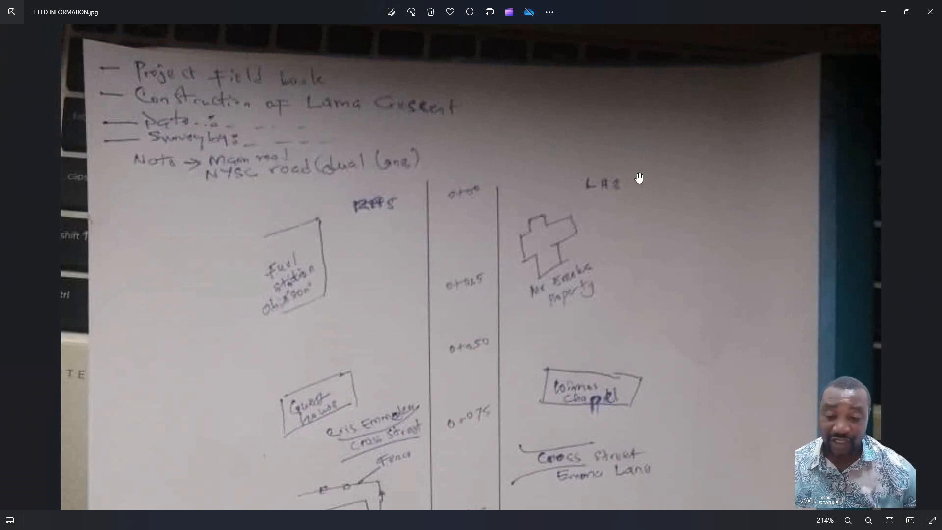
scroll(325, 269, "up", 2)
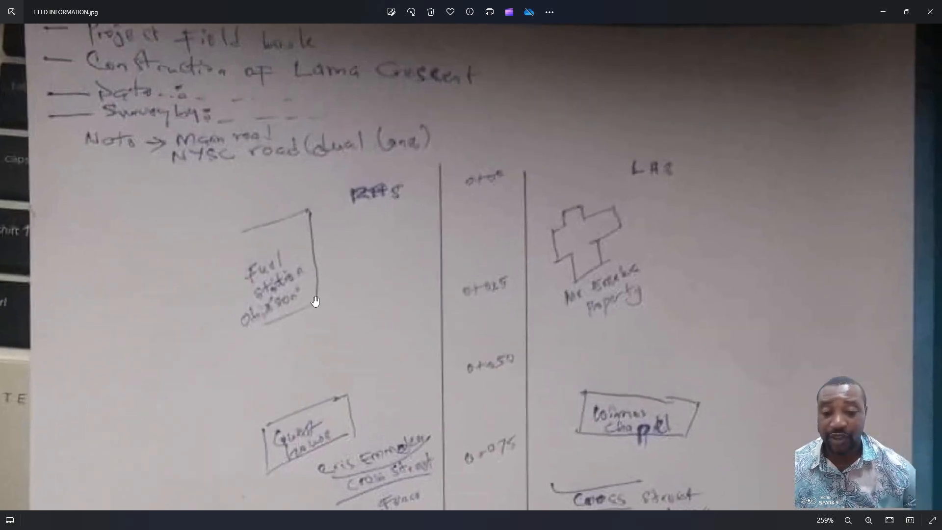
left_click(881, 13)
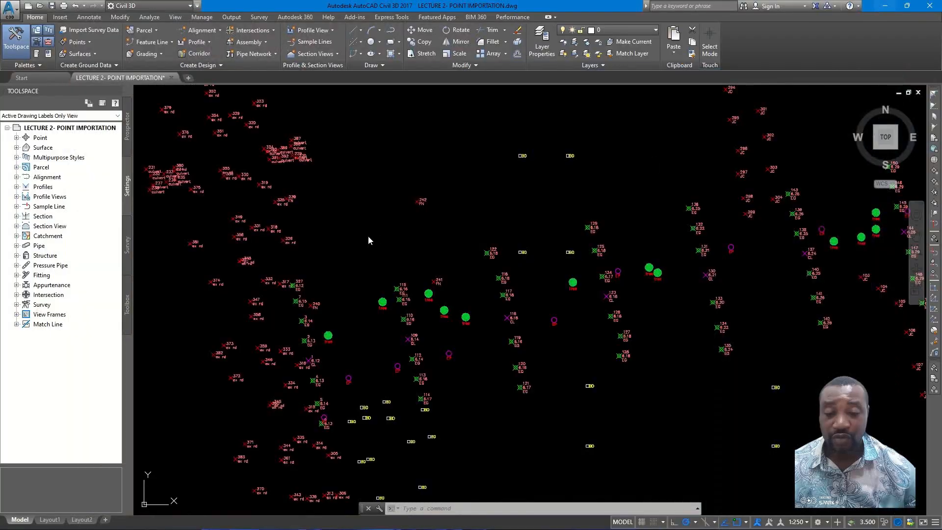
- Begin the fuel station boundary with Create Line by Point Object, drawing from FN point 242 to FN point 241
scroll(387, 255, "up", 6)
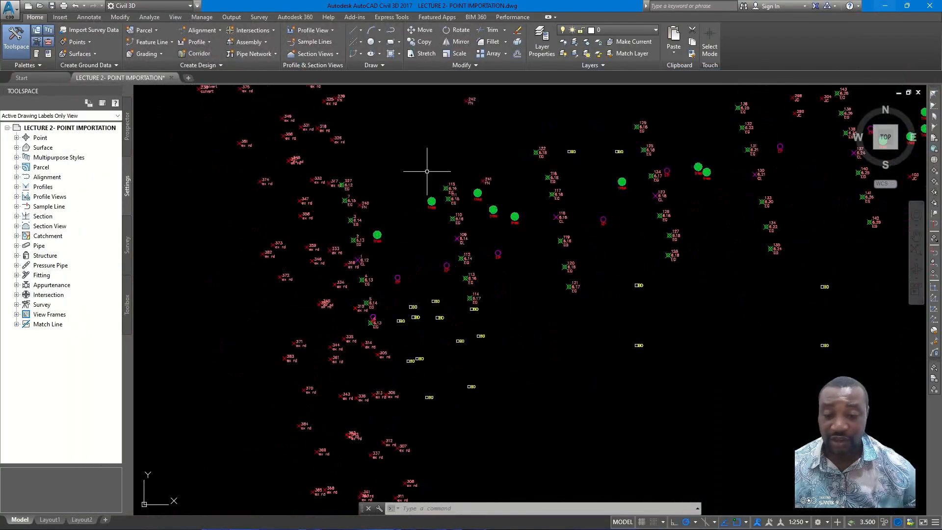
middle_click_drag(407, 222, 447, 338)
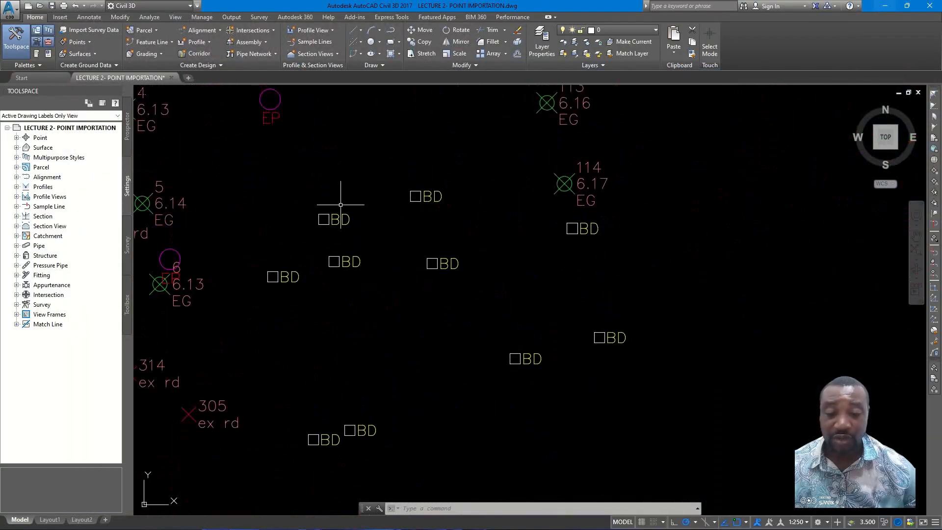
scroll(427, 193, "down", 5)
scroll(454, 252, "up", 6)
scroll(473, 259, "down", 5)
scroll(497, 216, "up", 4)
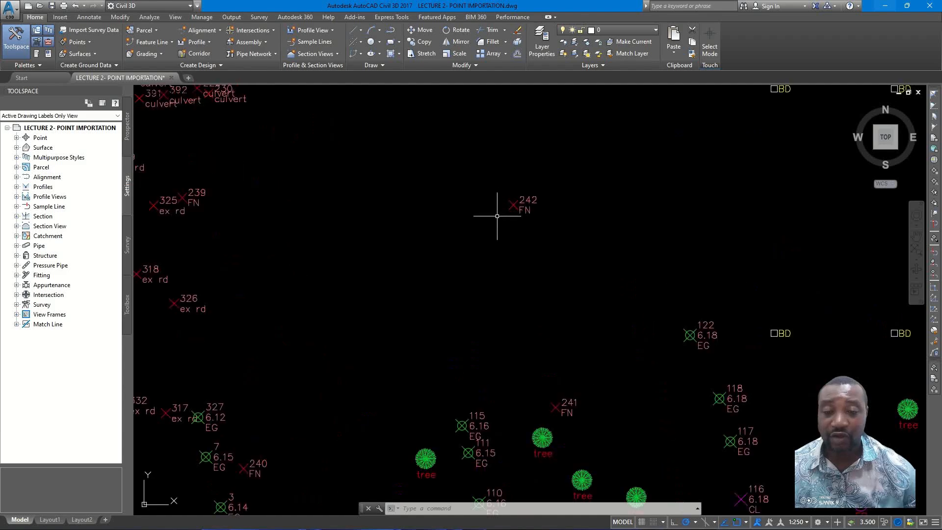
middle_click_drag(496, 217, 533, 217)
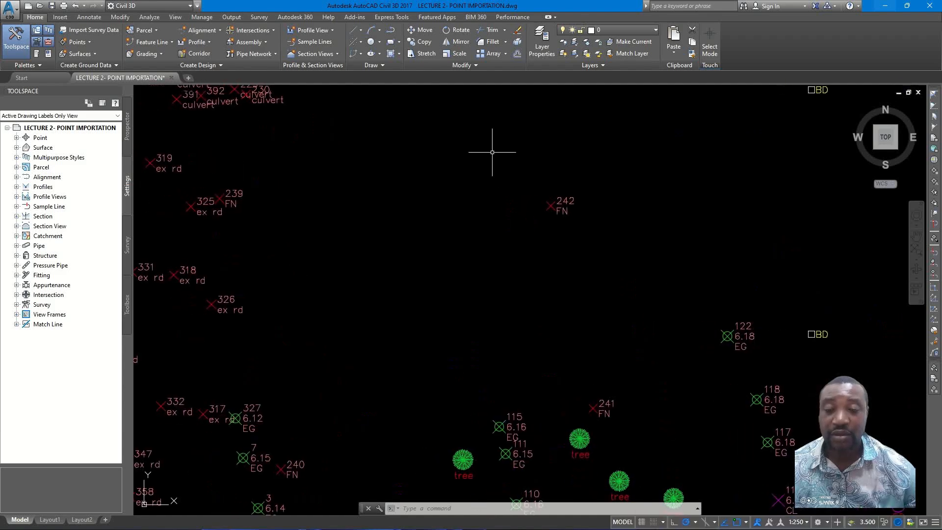
left_click(360, 31)
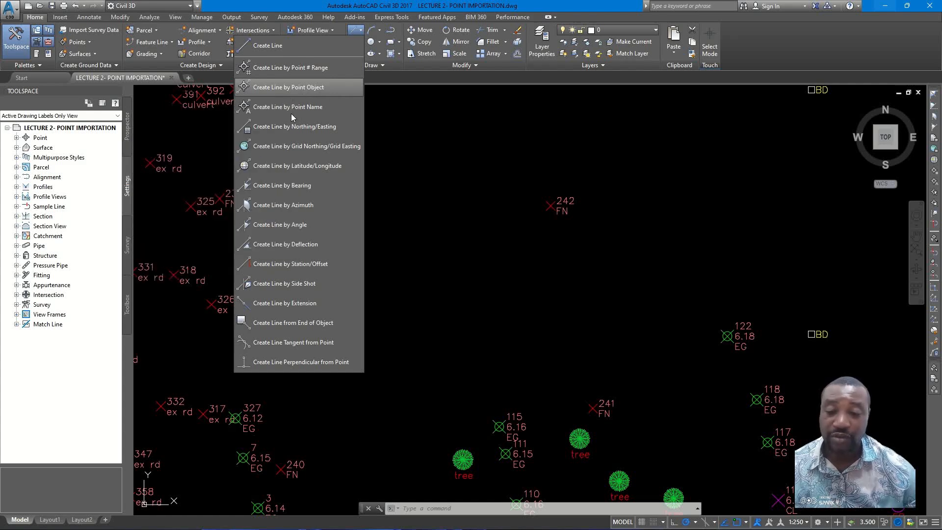
left_click(306, 90)
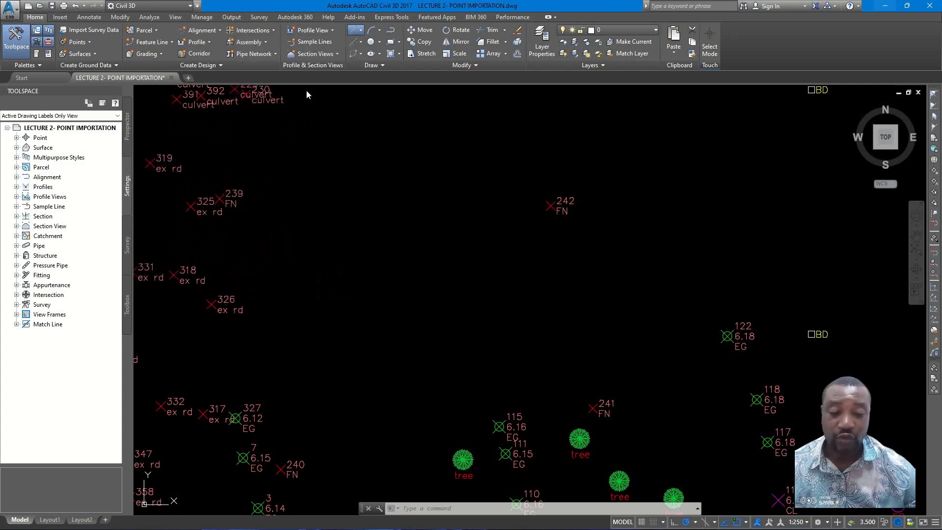
left_click(551, 206)
left_click(594, 407)
- Continue the fuel station boundary line through FN points 240 and 239, and end the command there
scroll(589, 306, "down", 4)
scroll(521, 370, "up", 4)
left_click(461, 315)
left_click(463, 322)
scroll(471, 275, "down", 5)
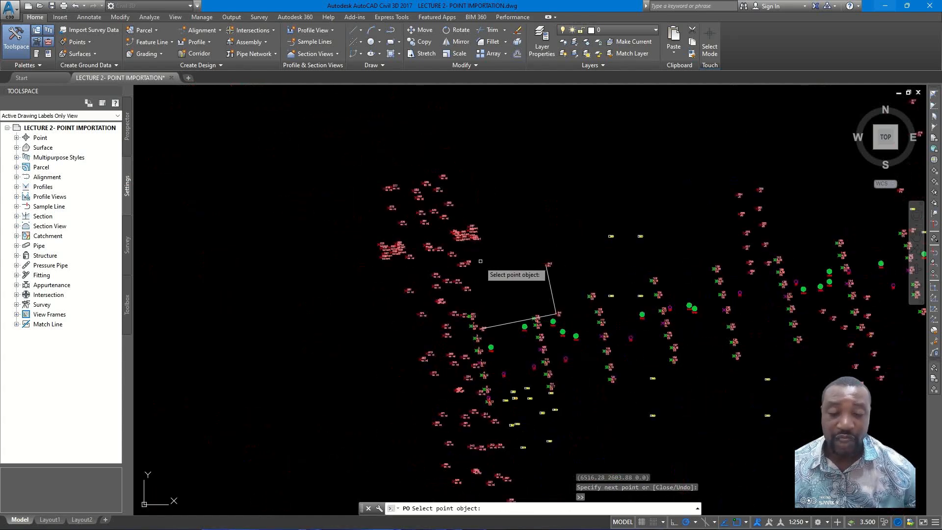
scroll(472, 295, "up", 4)
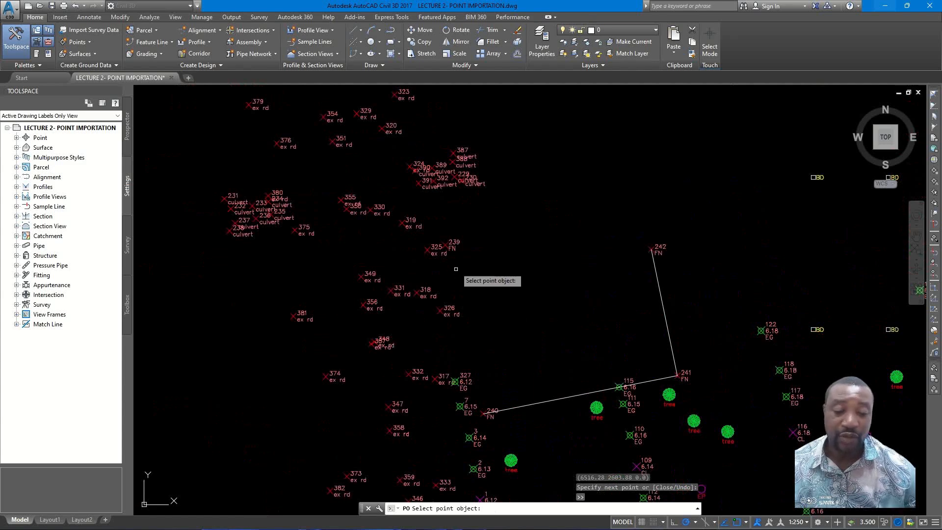
left_click(454, 249)
key("Escape")
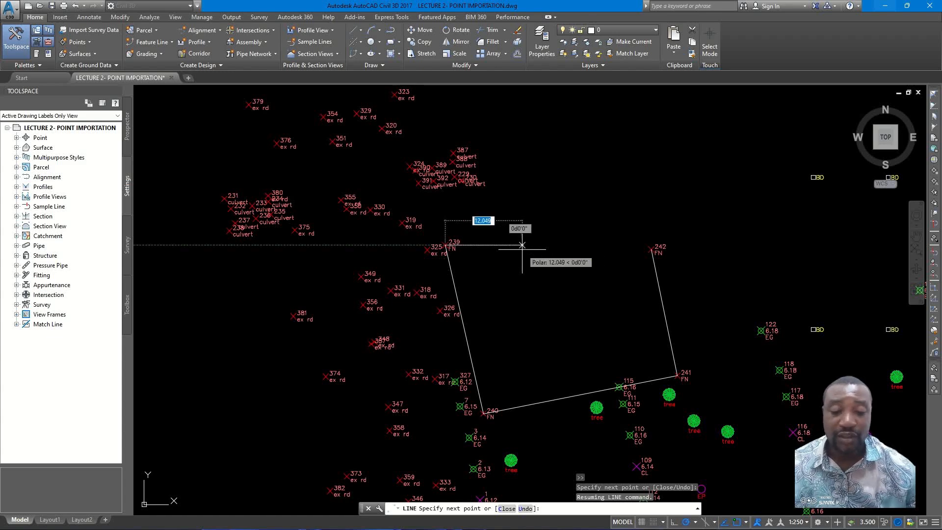
key("Escape")
- Locate the cluster of BD points south of the fuel station and compare it with the cross-shaped property in the field sketch
scroll(522, 245, "down", 3)
scroll(498, 234, "up", 3)
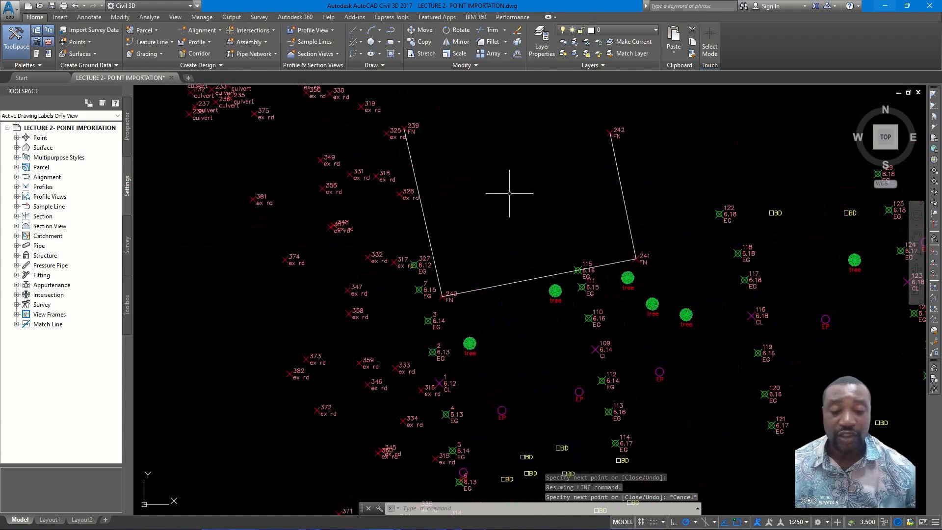
middle_click_drag(539, 292, 530, 213)
scroll(530, 213, "down", 4)
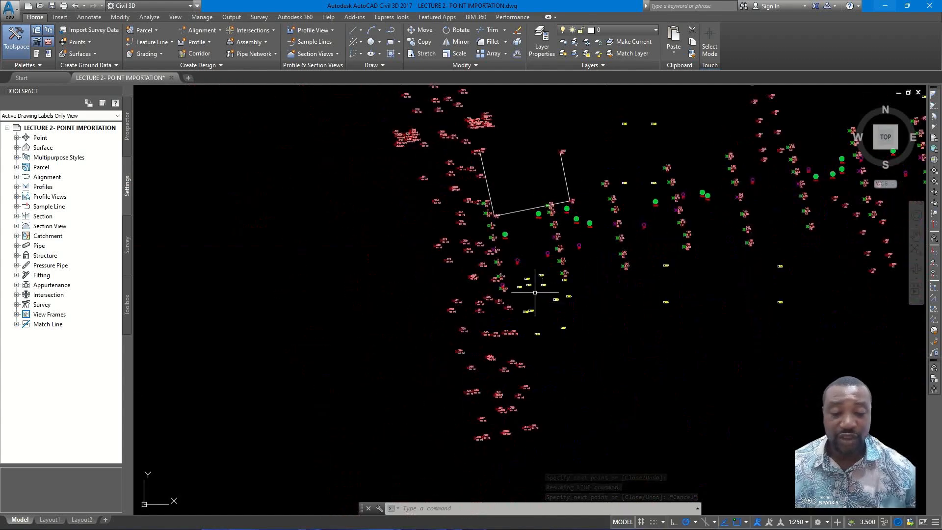
scroll(532, 286, "up", 4)
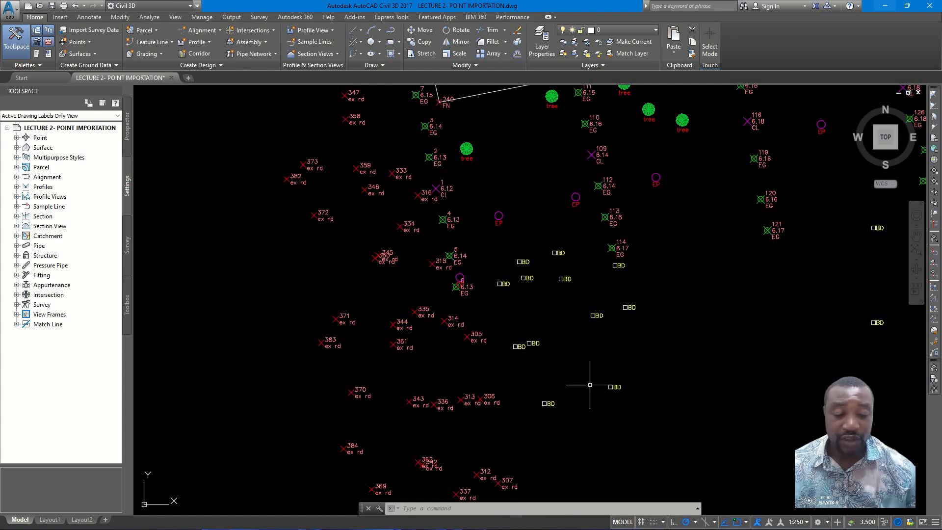
left_click(636, 520)
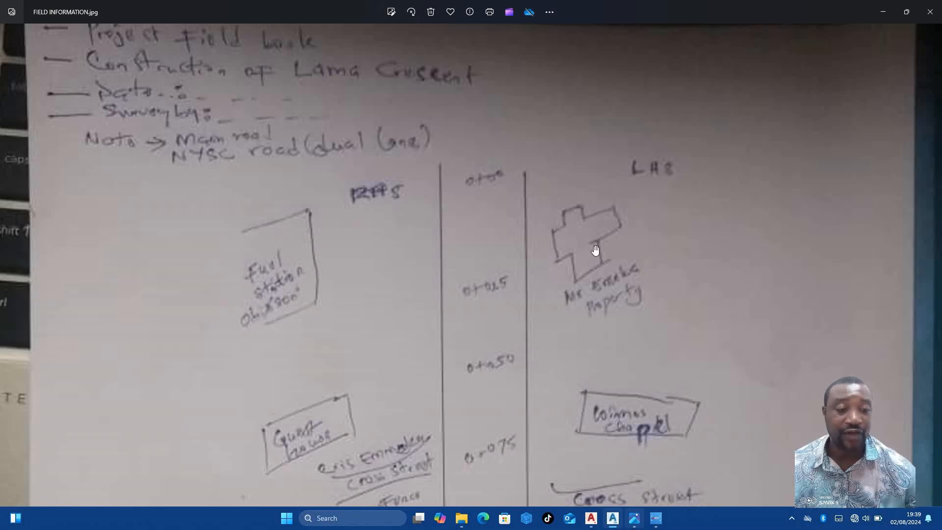
left_click(880, 10)
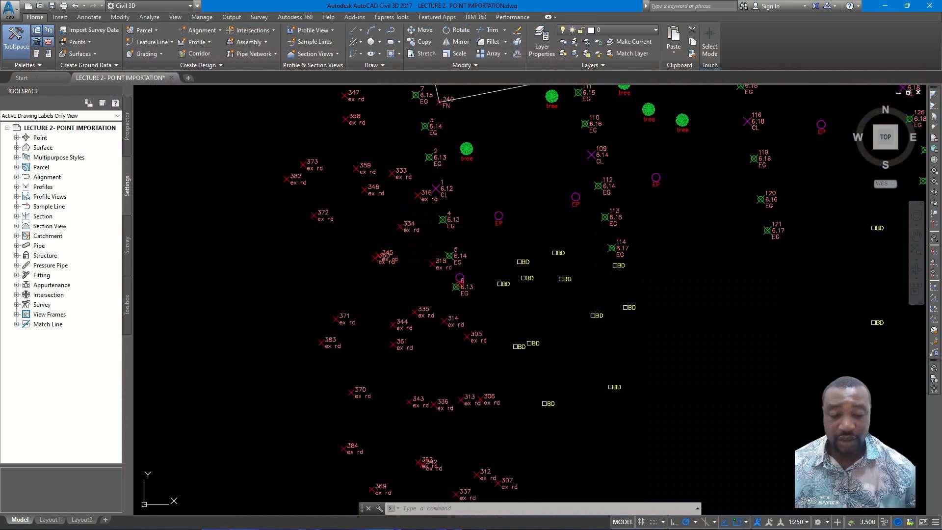
left_click(559, 312)
left_click(578, 346)
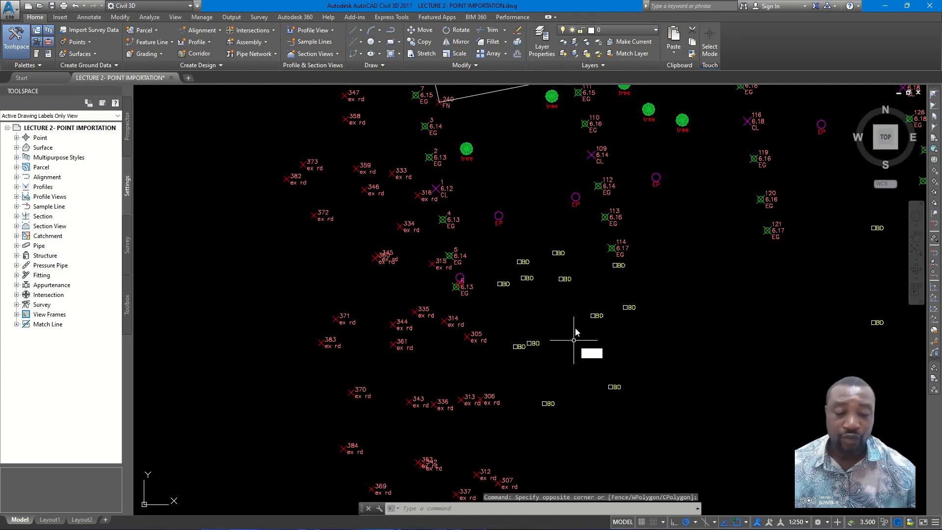
type("l")
key("Return")
left_click(608, 343)
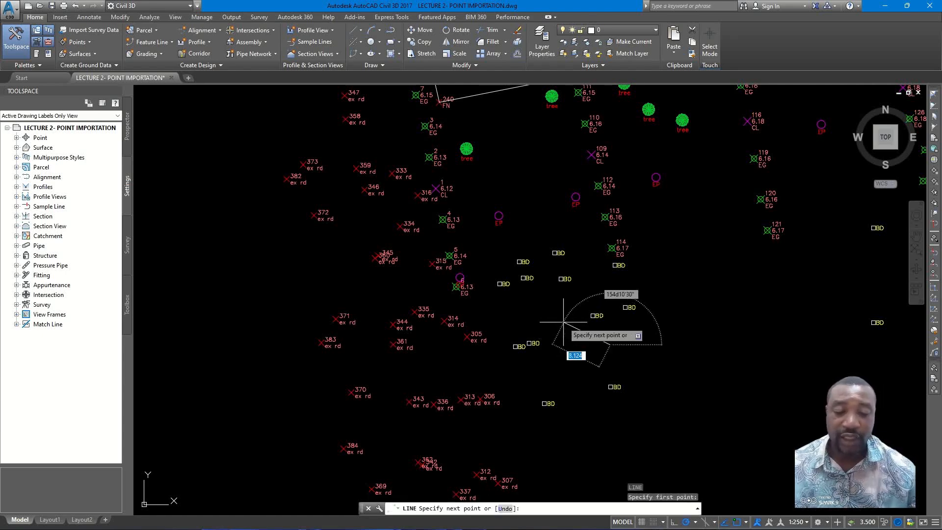
key("Escape")
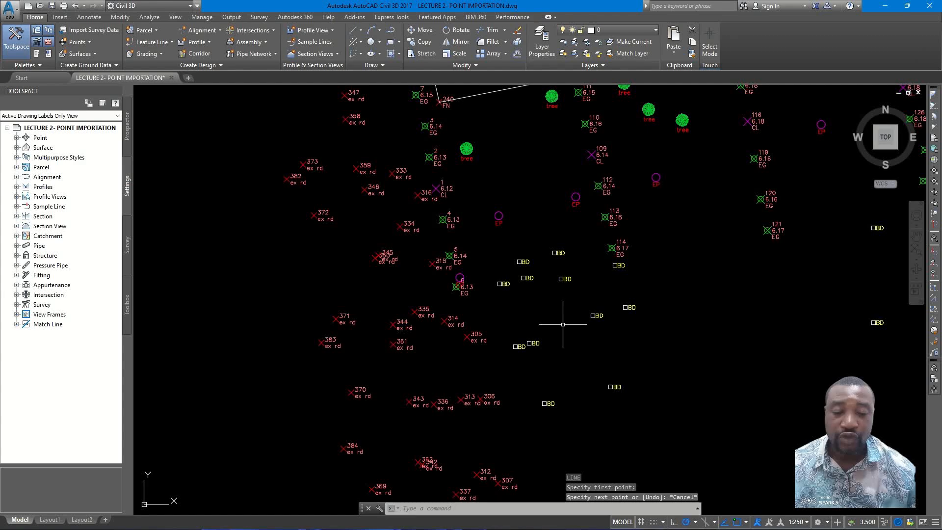
- Start the cross-shaped building outline with the Line command, connecting the five BD nodes from the north wing down its west side
key("Return")
scroll(559, 294, "up", 5)
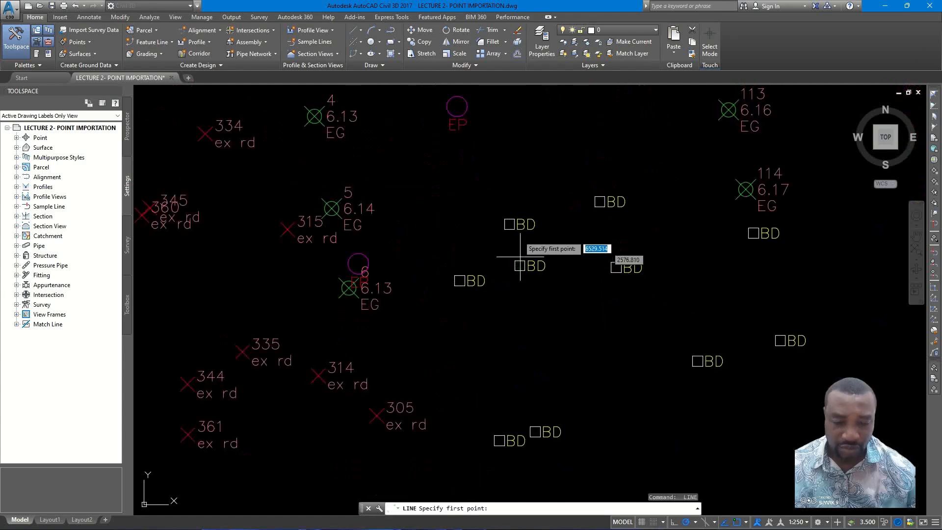
left_click(509, 224)
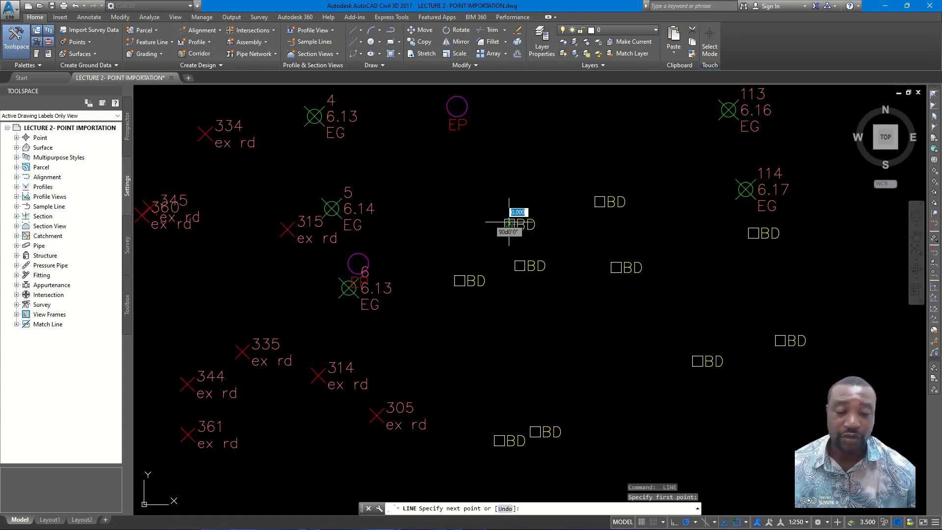
left_click(520, 265)
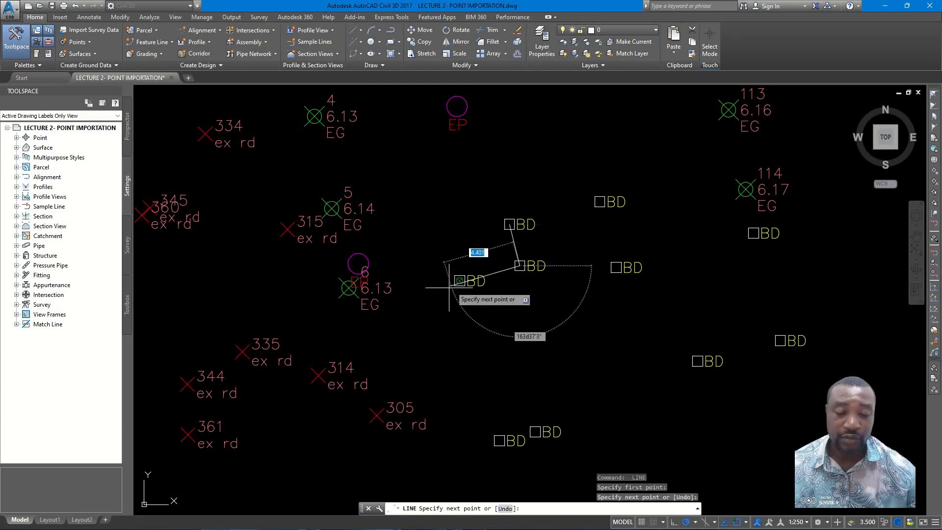
left_click(459, 280)
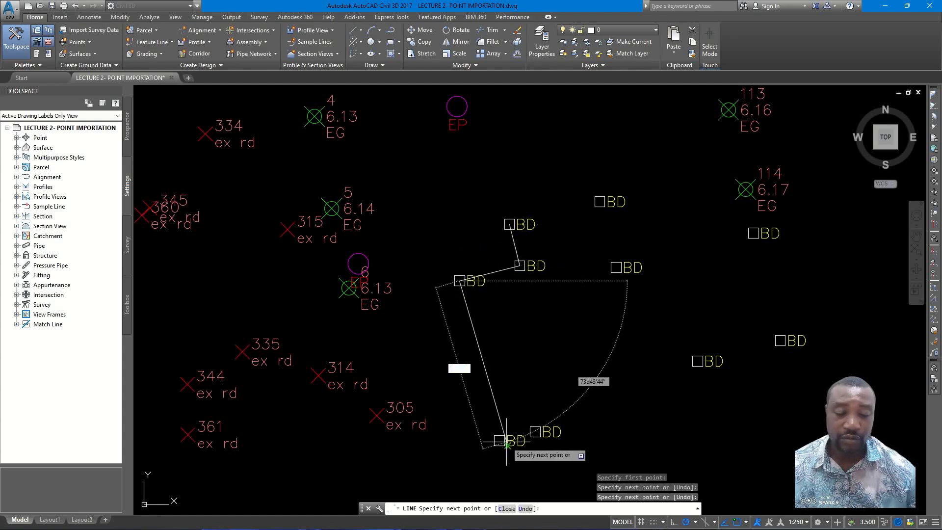
left_click(498, 440)
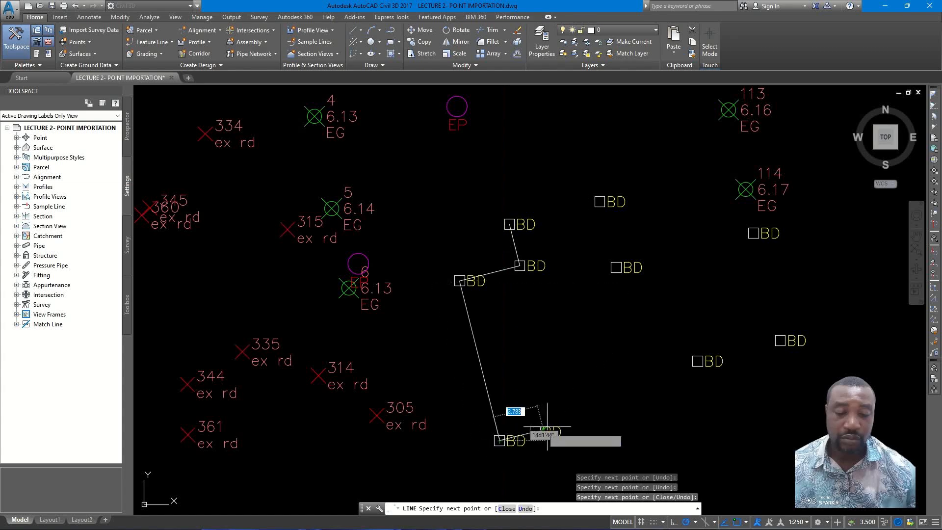
left_click(535, 432)
- Continue the cross-shaped outline around the south wing's two BD corners and up to the inner and outer corners of the east wing
scroll(544, 301, "down", 2)
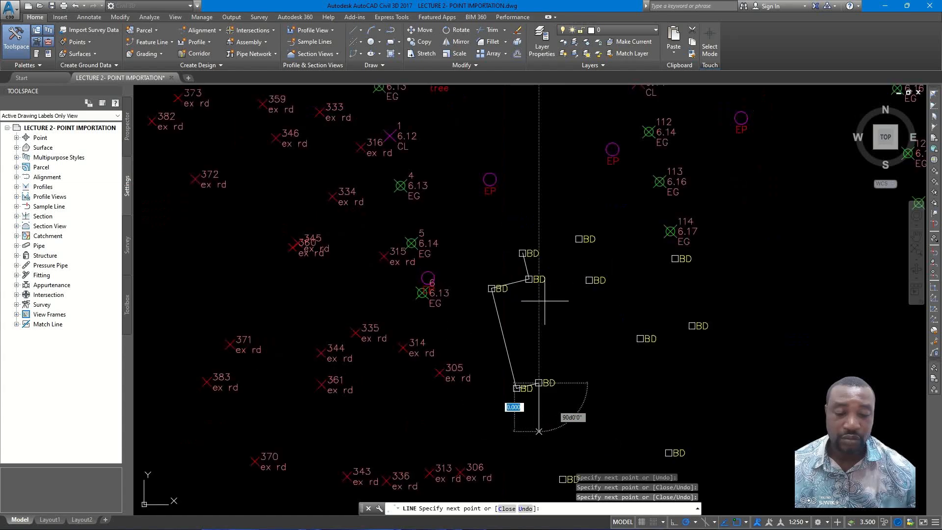
middle_click_drag(556, 409, 565, 307)
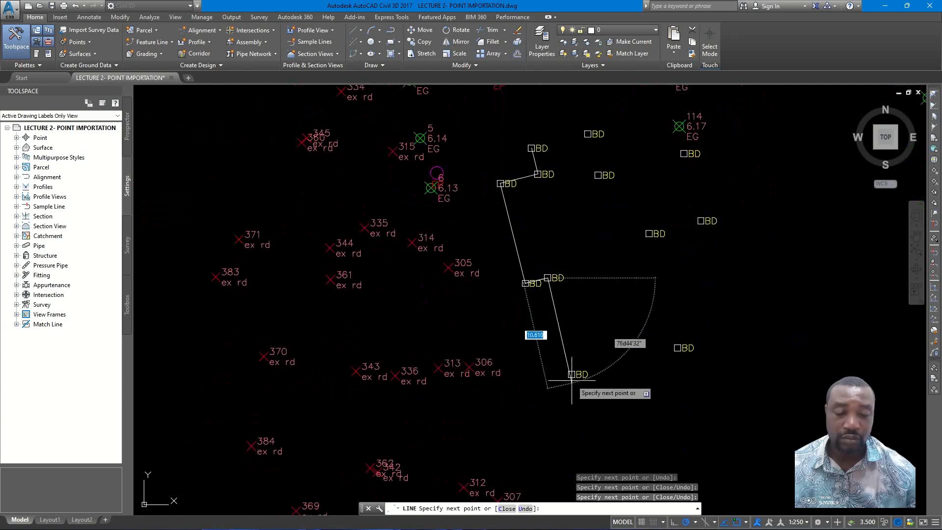
scroll(571, 374, "up", 2)
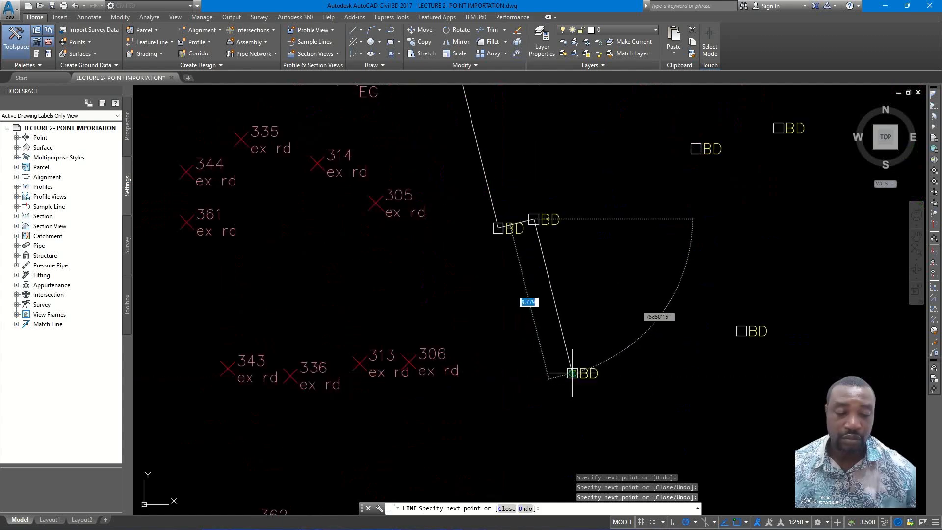
left_click(571, 373)
left_click(740, 330)
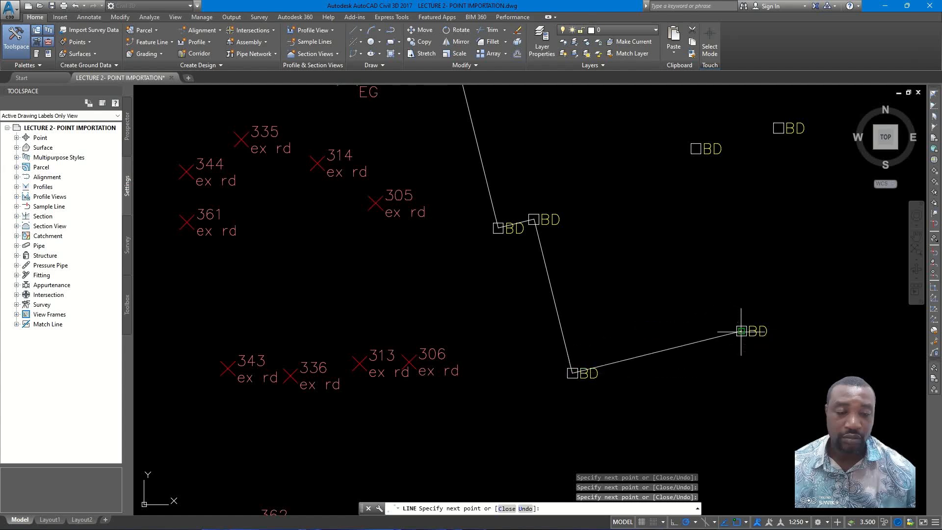
left_click(696, 148)
left_click(779, 128)
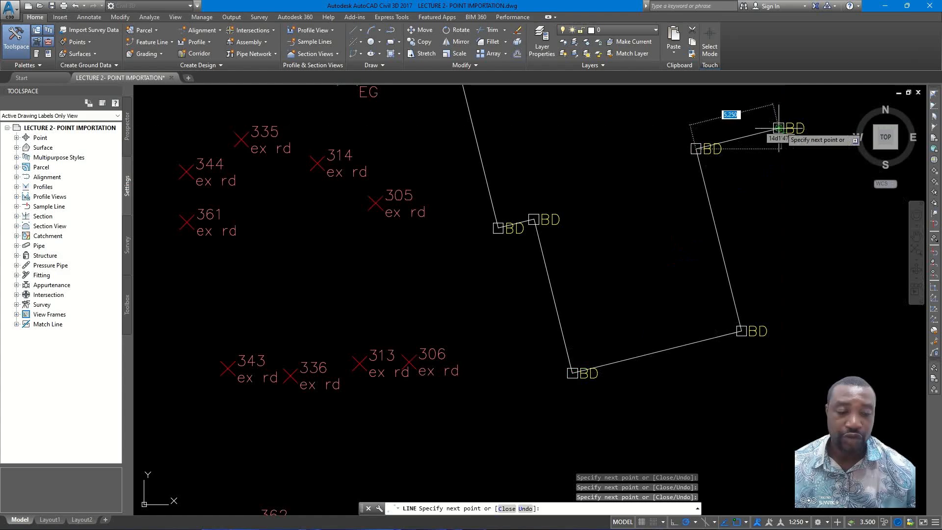
- Close the cross-shaped outline through the remaining northeast BD points back to its starting point, and end the Line command
scroll(782, 127, "down", 5)
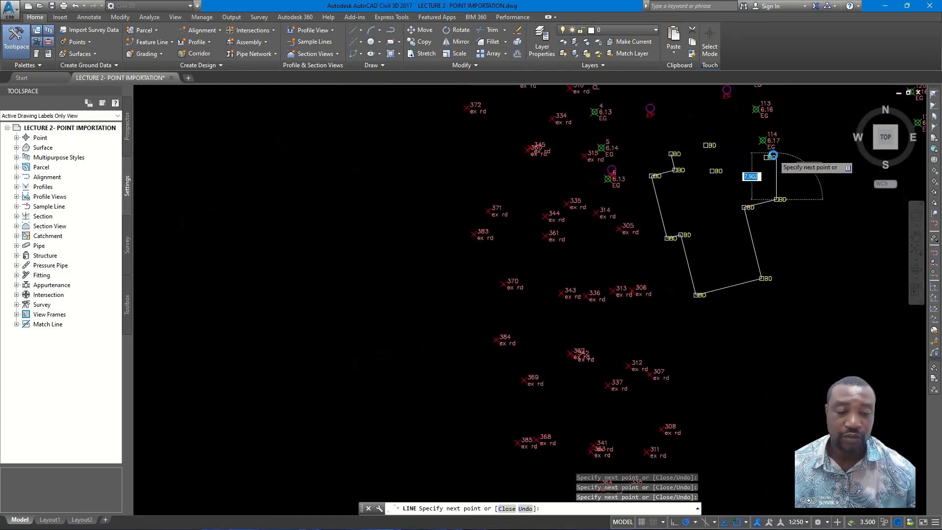
scroll(765, 144, "up", 5)
left_click(755, 161)
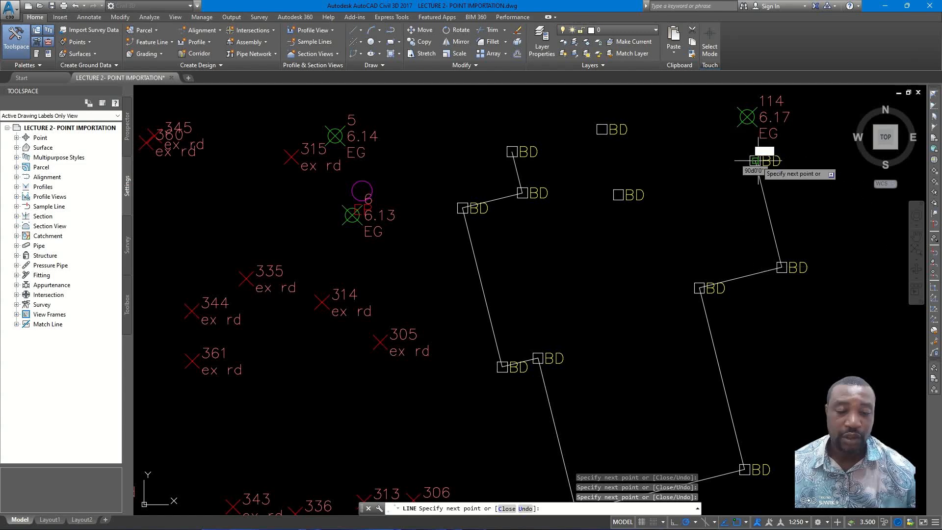
left_click(618, 195)
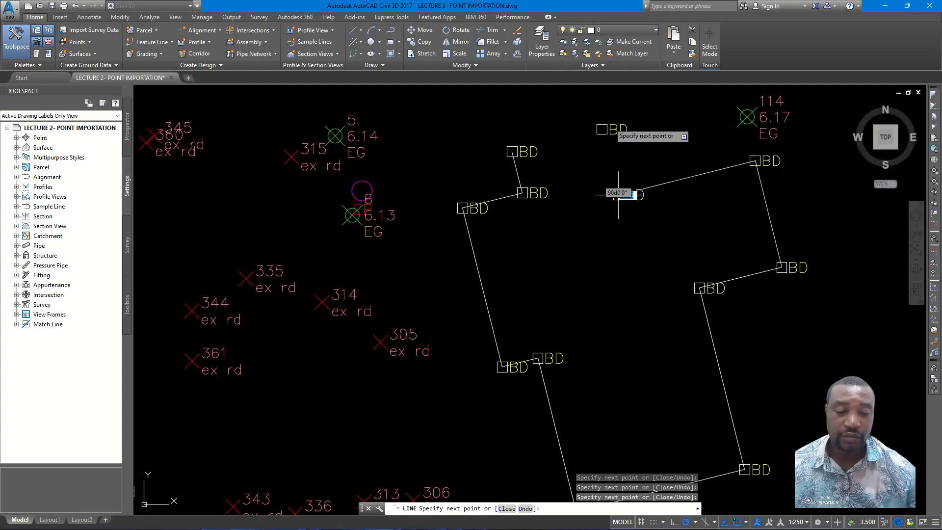
left_click(602, 129)
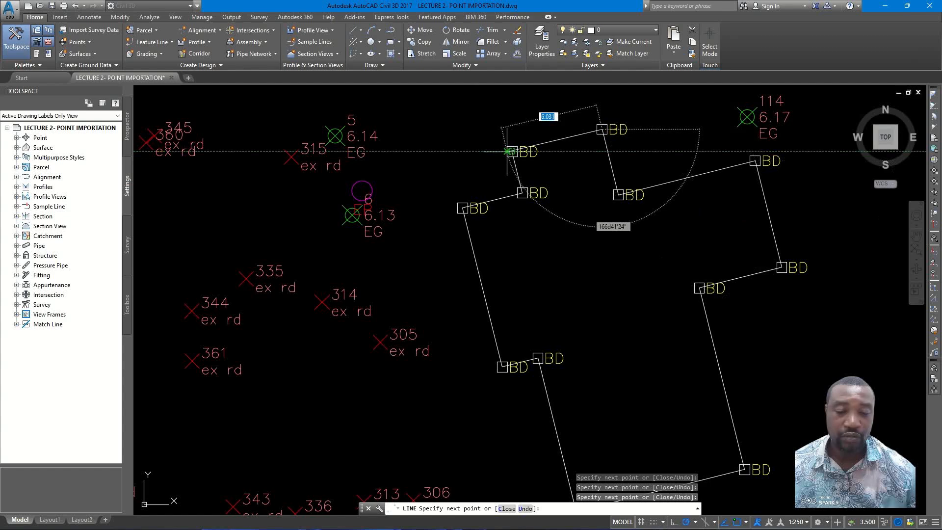
left_click(511, 151)
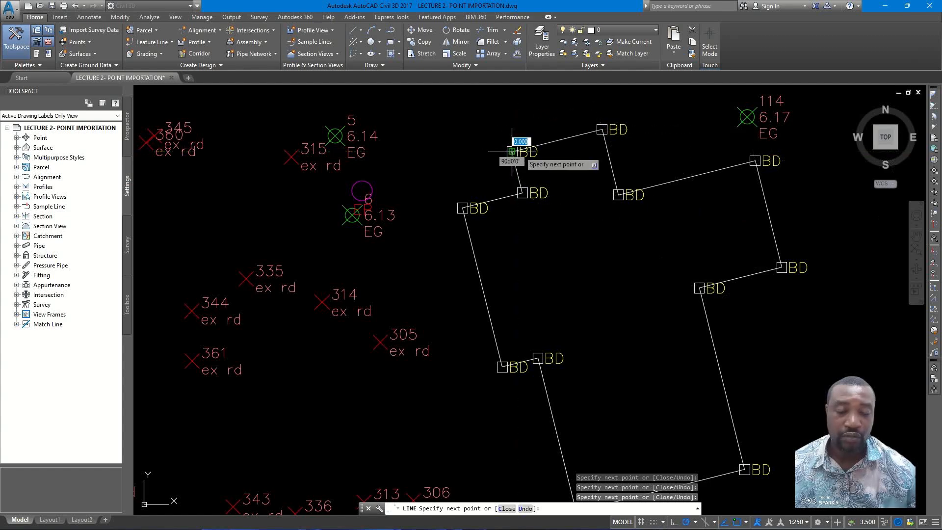
right_click(552, 171)
left_click(553, 171)
scroll(550, 167, "down", 7)
mouse_move(579, 161)
middle_mouse_down()
mouse_move(546, 170)
mouse_move(576, 171)
middle_mouse_up()
scroll(565, 187, "down", 2)
middle_click_drag(526, 197, 523, 264)
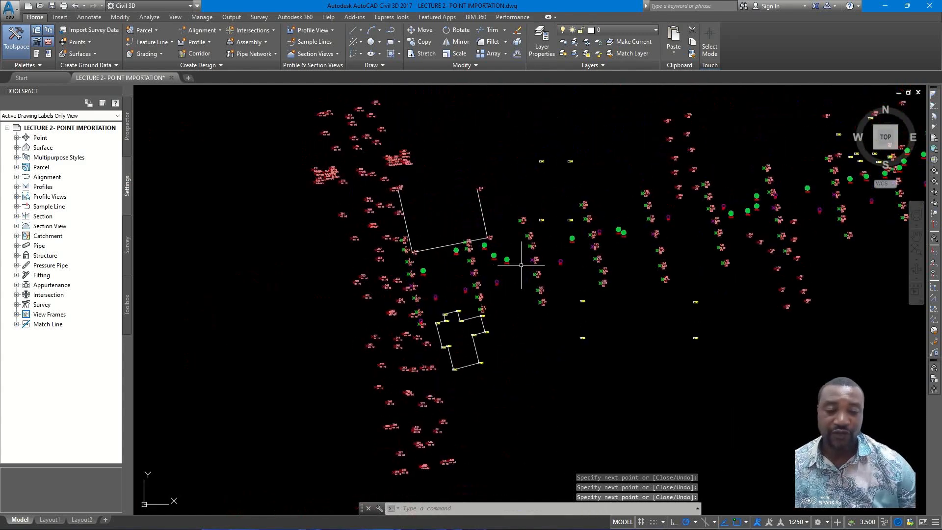
scroll(546, 185, "up", 2)
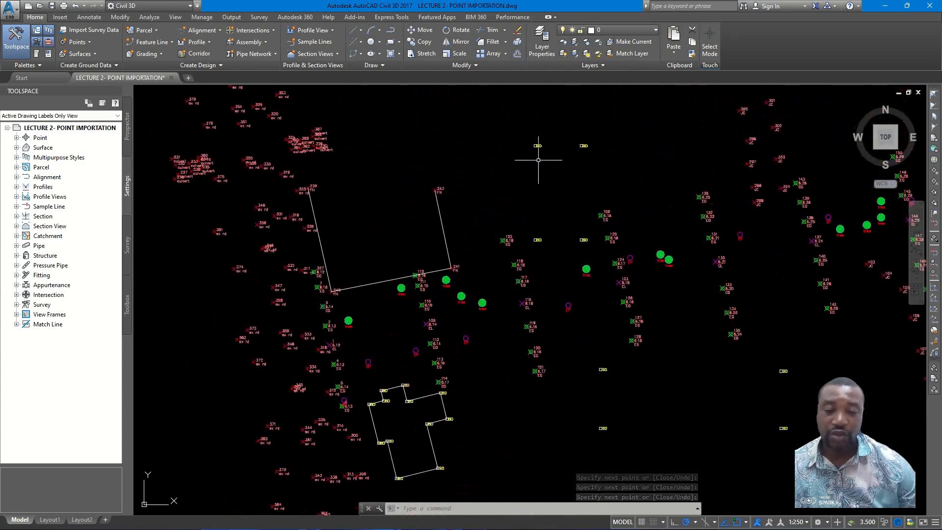
left_click(361, 32)
left_click(493, 179)
left_click(500, 183)
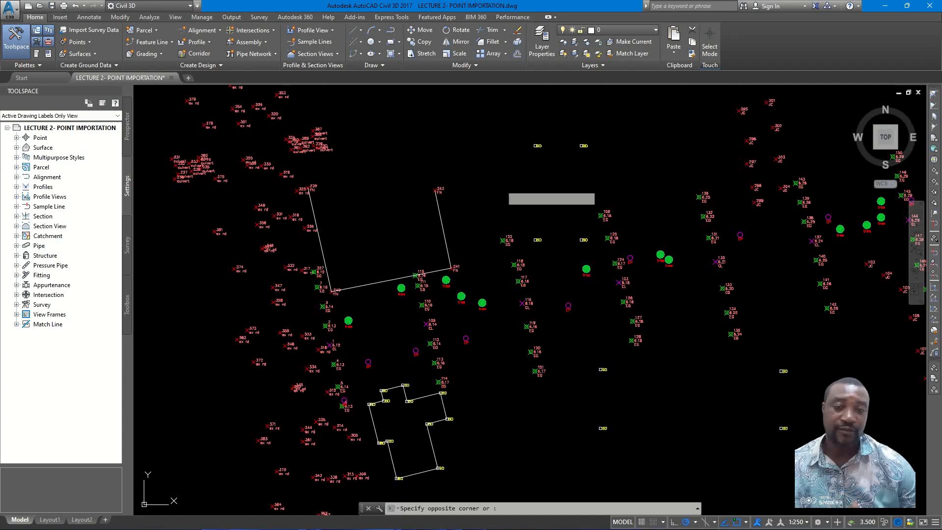
left_click(483, 167)
left_click(493, 187)
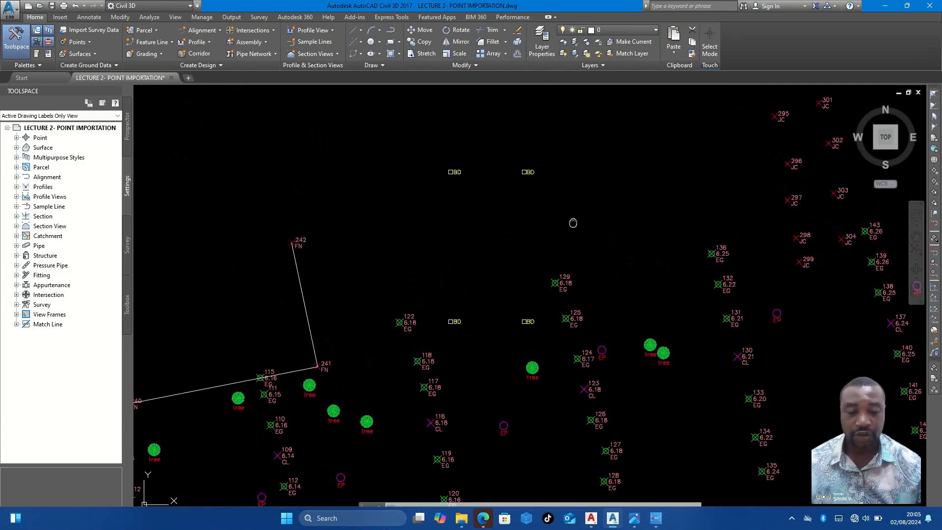
- Draw the rectangular building east of the fuel station with Create Line by Point Object, joining its four BD corner points into a closed outline
middle_click_drag(573, 223, 606, 233)
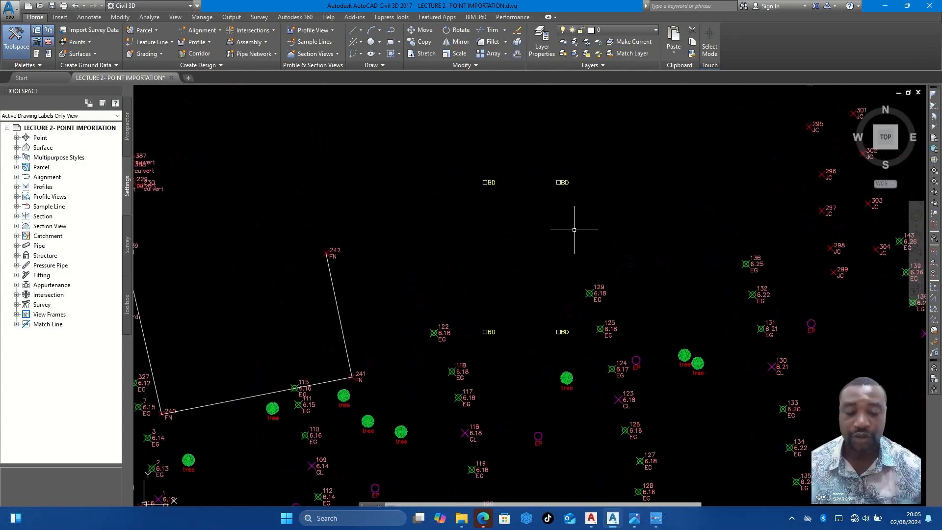
middle_click_drag(551, 243, 576, 244)
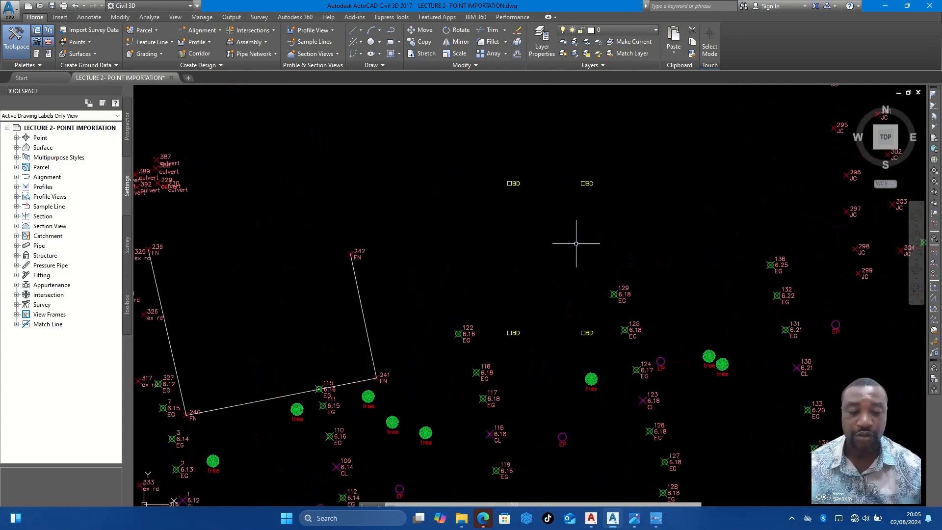
left_click(356, 32)
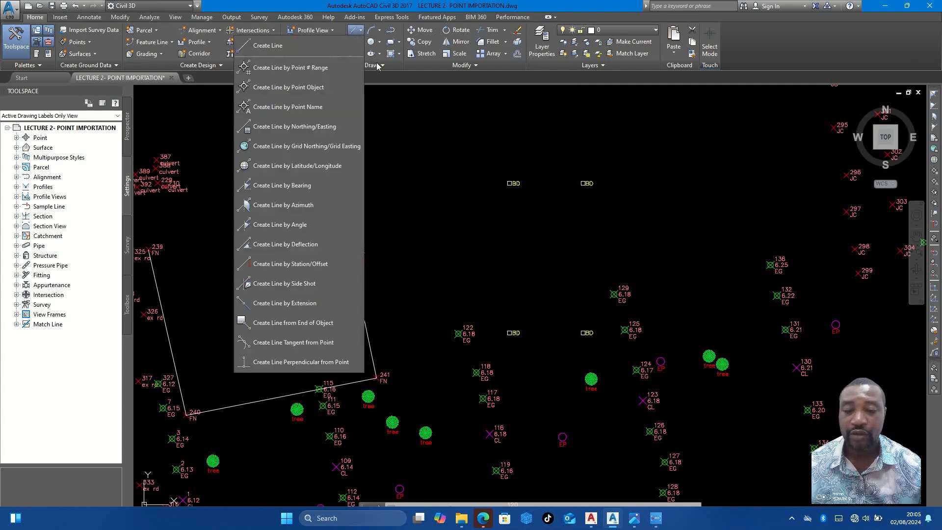
left_click(298, 87)
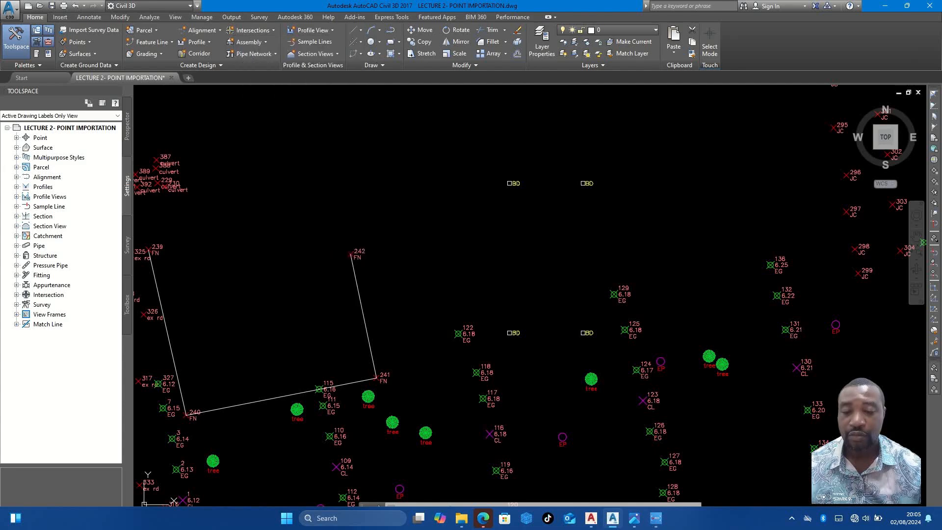
left_click(513, 183)
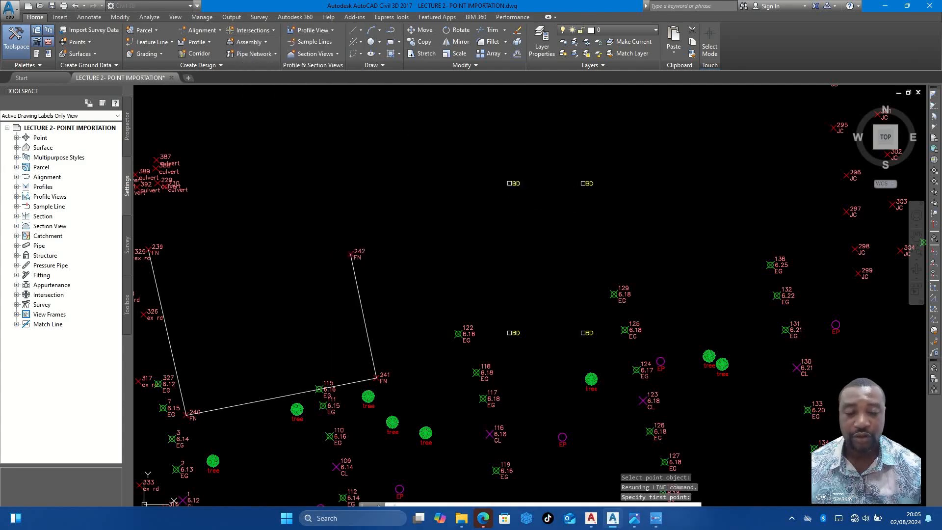
left_click(510, 332)
left_click(585, 333)
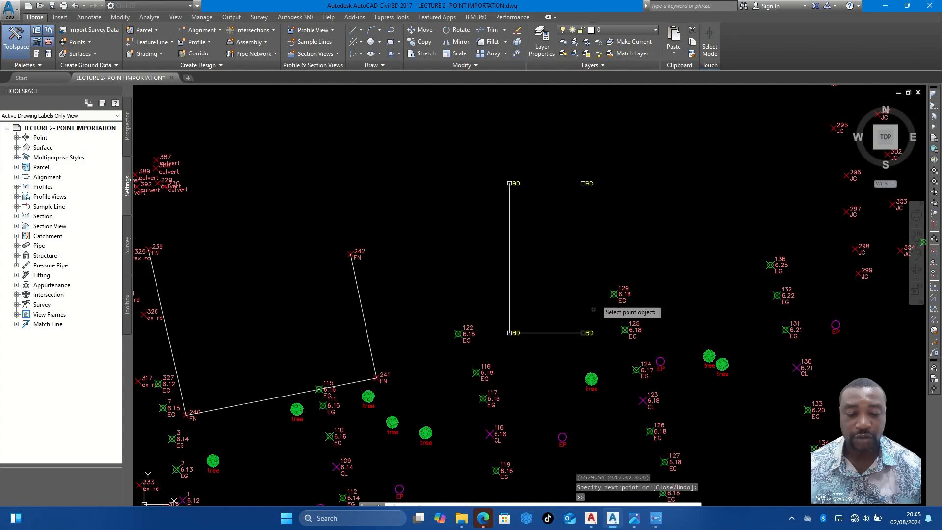
left_click(510, 183)
- Switch to the FIELD INFORMATION.jpg sketch, examine the buildings between chainages 0+050 and 0+200, and return to the drawing
scroll(533, 185, "down", 5)
scroll(543, 251, "up", 1)
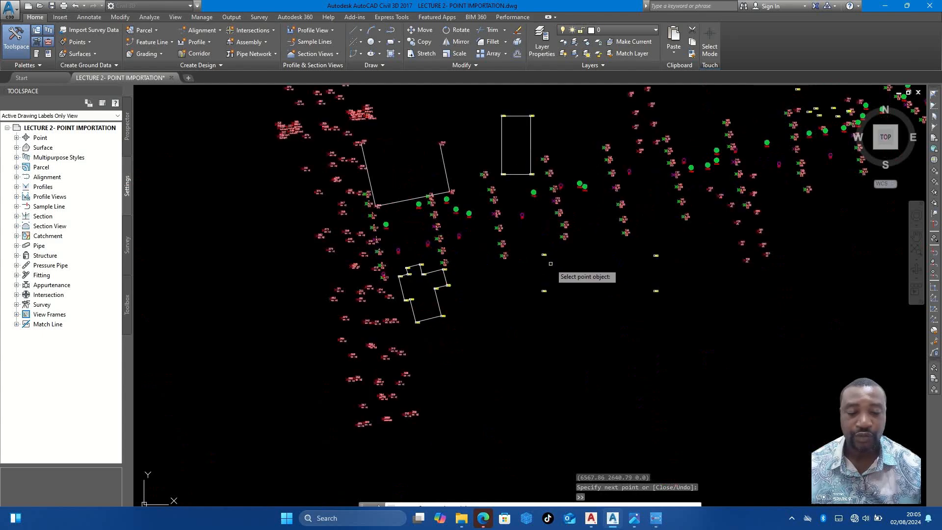
left_click(652, 521)
left_click(652, 522)
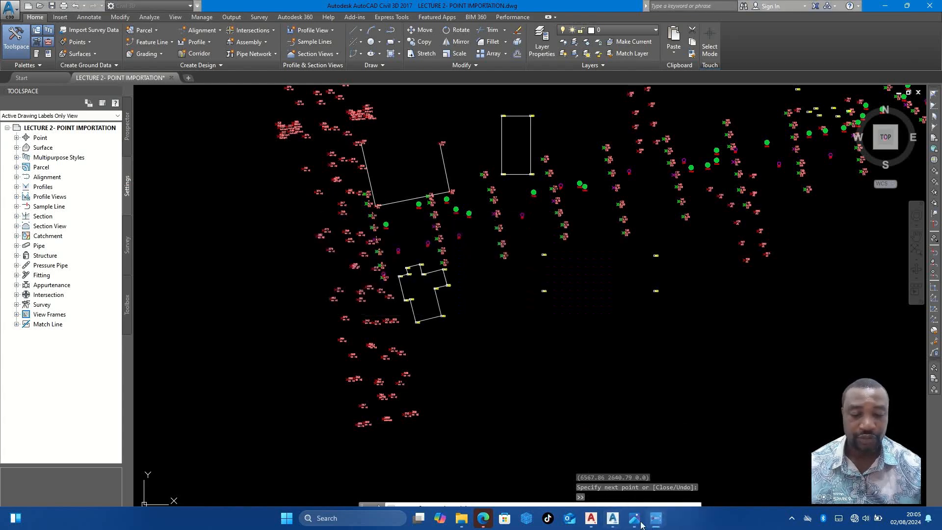
left_click(635, 519)
scroll(505, 245, "down", 2, "ctrl")
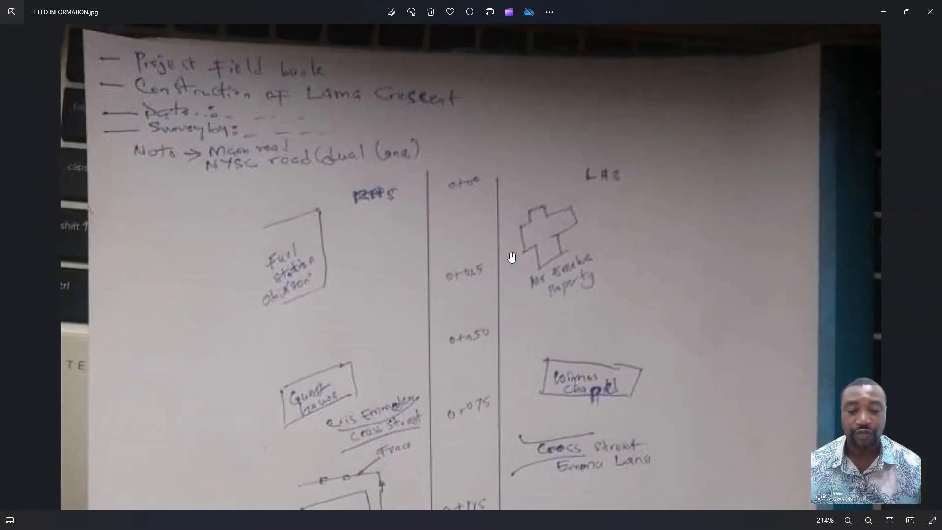
scroll(486, 260, "down", 3)
left_click_drag(475, 213, 559, 264)
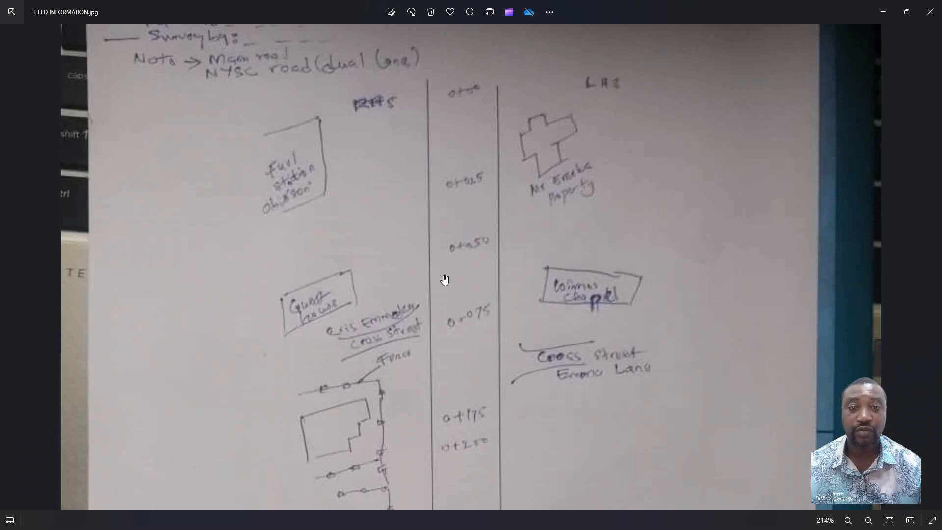
left_click(881, 14)
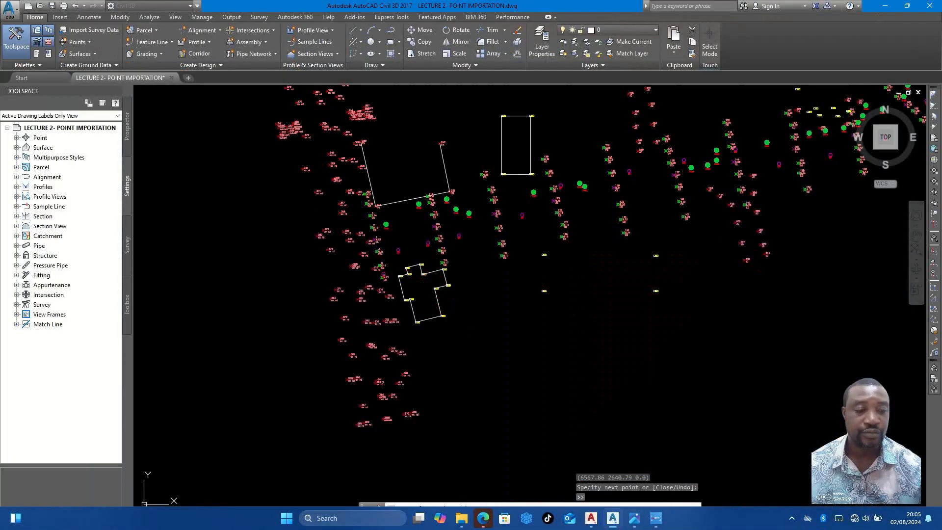
- End the active line command and erase the two stray diagonal lines between the rectangular building and the BD point to its southeast
left_click(543, 254)
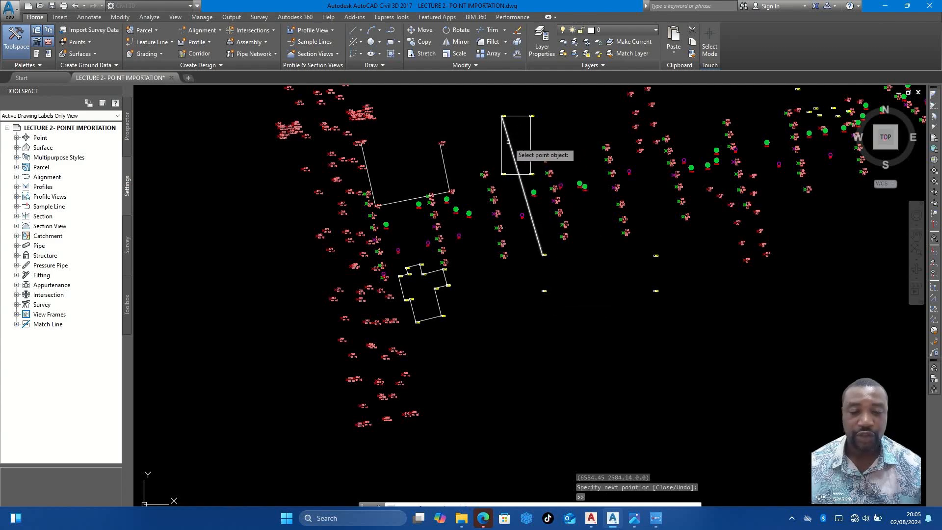
key("Escape")
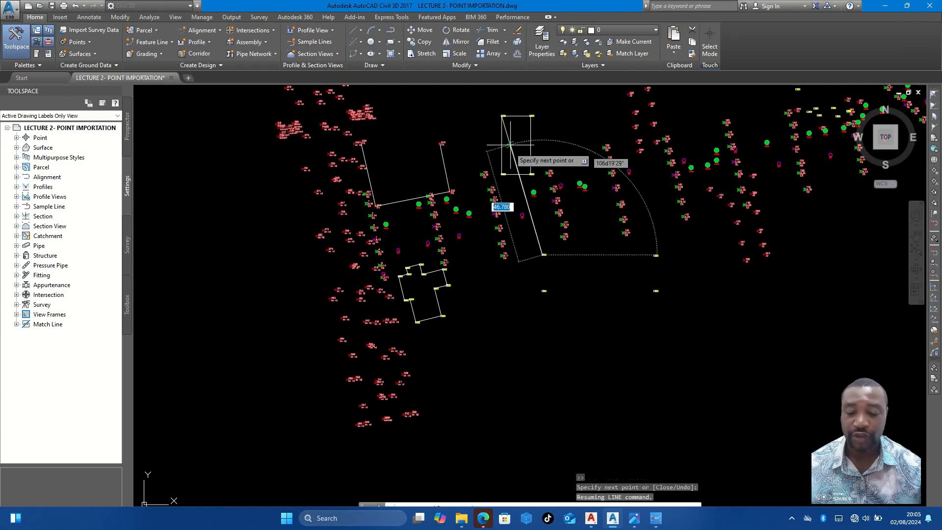
key("Escape")
left_click(519, 174)
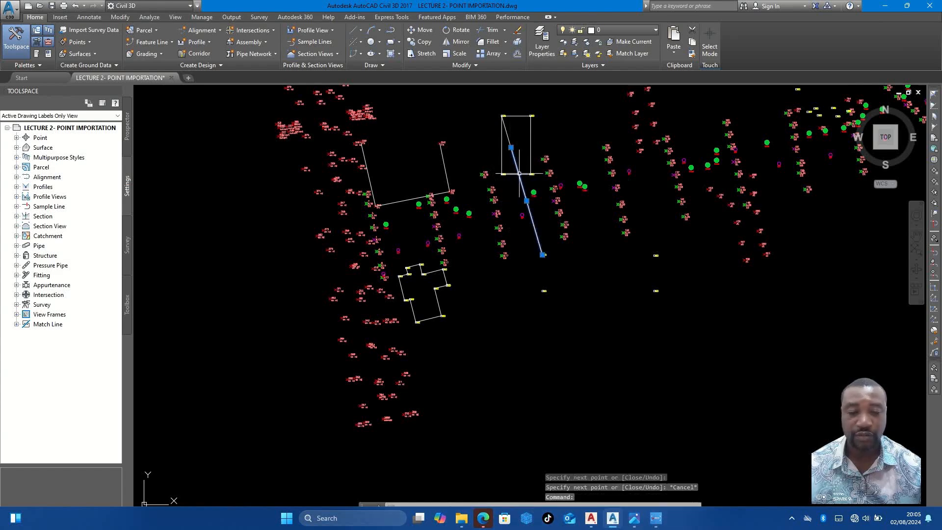
key("Delete")
left_click(514, 160)
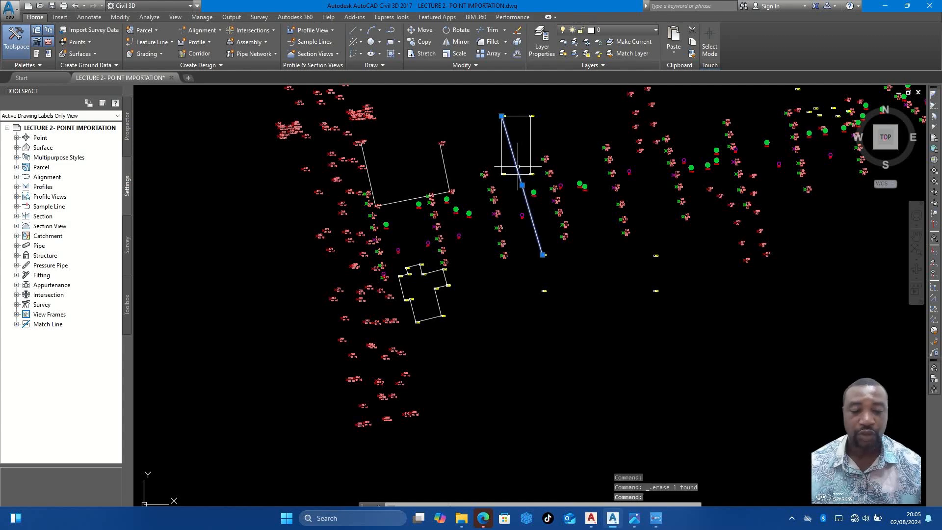
key("Delete")
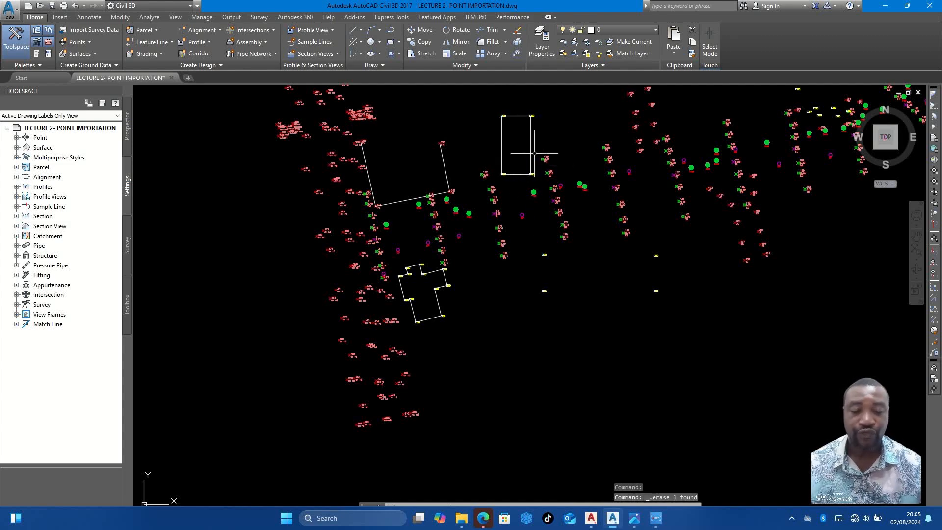
- Draw the long rectangular building southeast of the fuel station with Create Line by Point Object, joining its four BD corner points into a closed outline
left_click(361, 30)
left_click(304, 88)
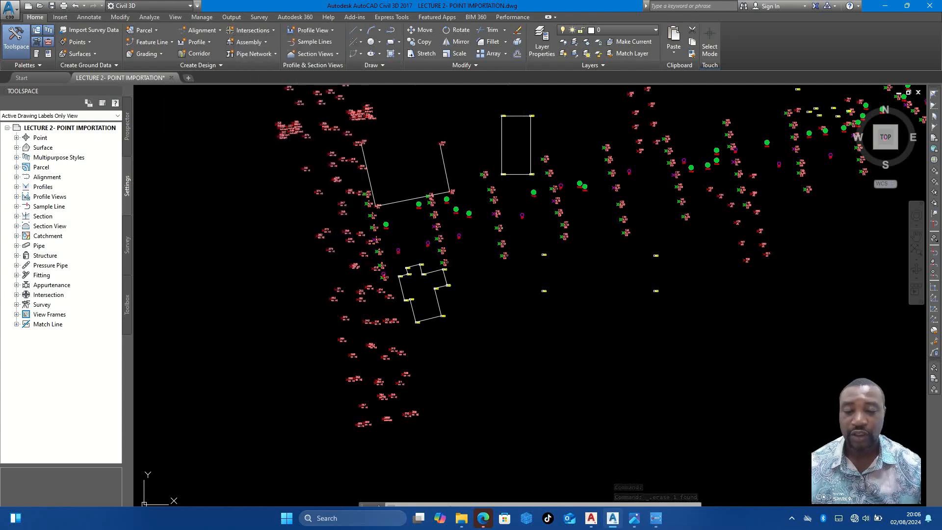
left_click(544, 255)
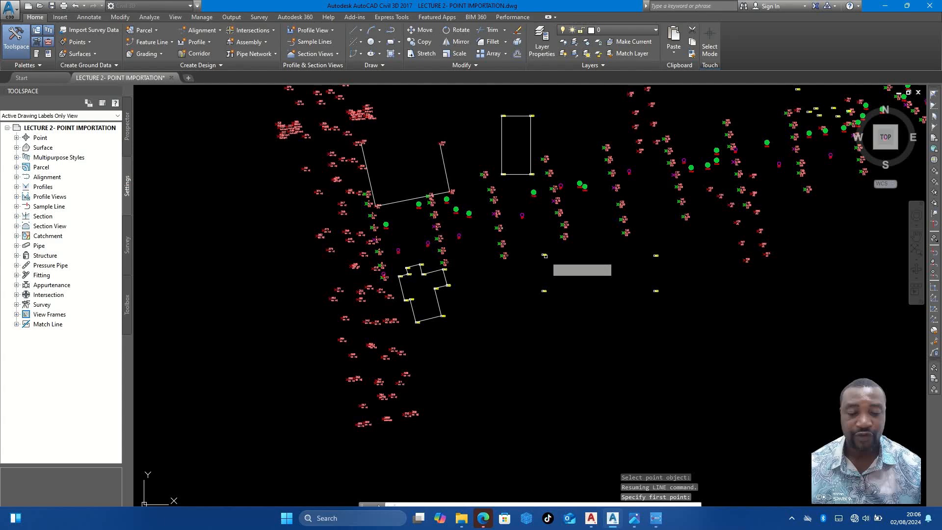
left_click(543, 290)
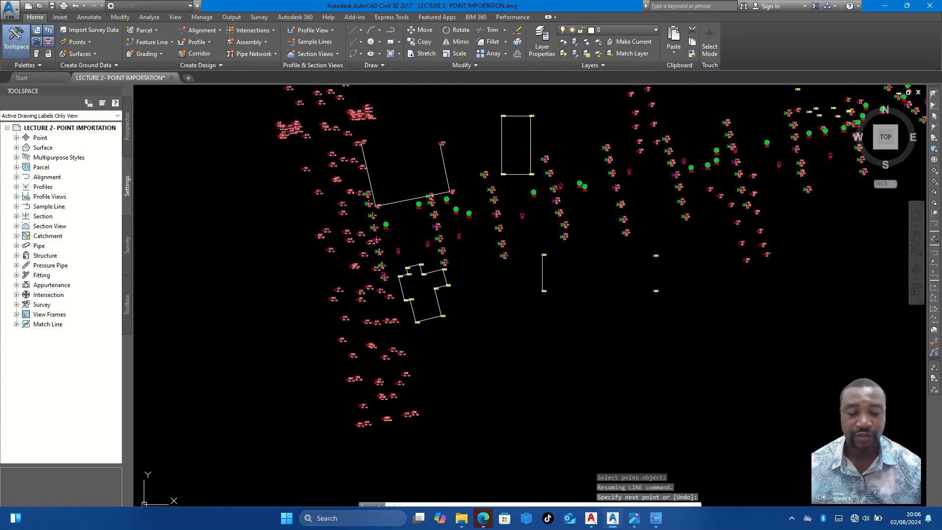
left_click(655, 291)
left_click(655, 256)
left_click(544, 255)
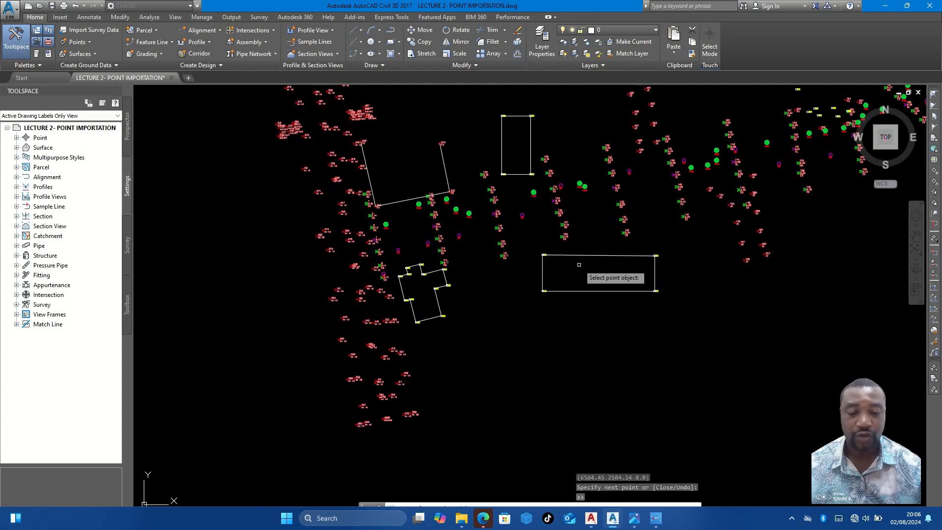
key("Escape")
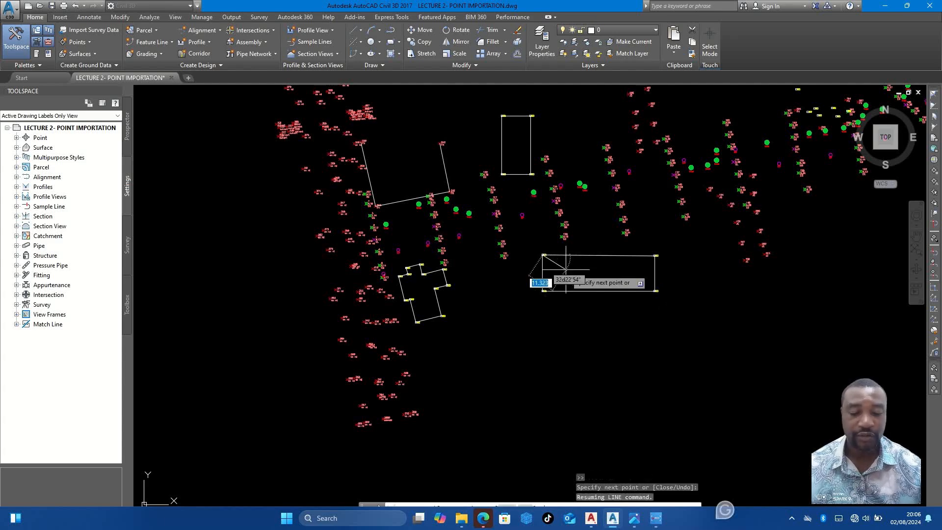
scroll(562, 247, "down", 3)
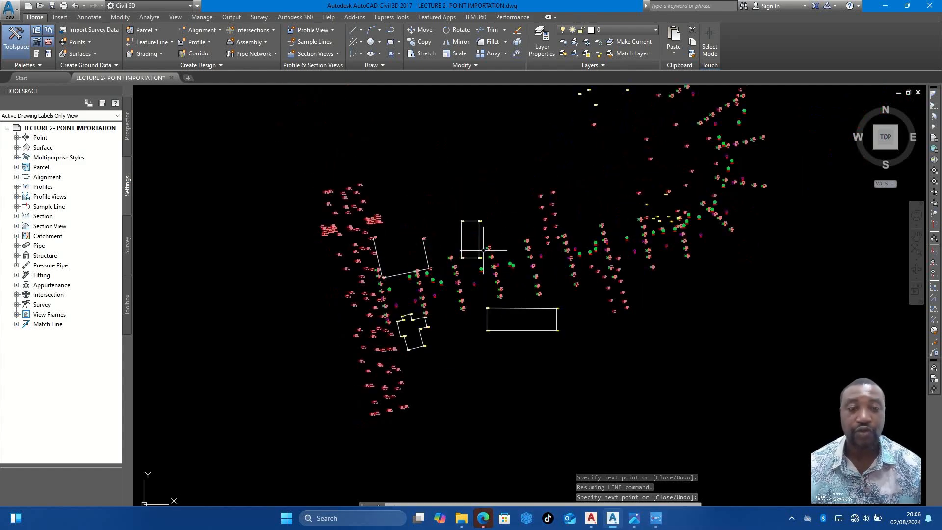
- Draw the first junction edge with Create Line by Point Object, connecting JC points 294, 295, 296, 297, 298 and 299
scroll(549, 215, "up", 5)
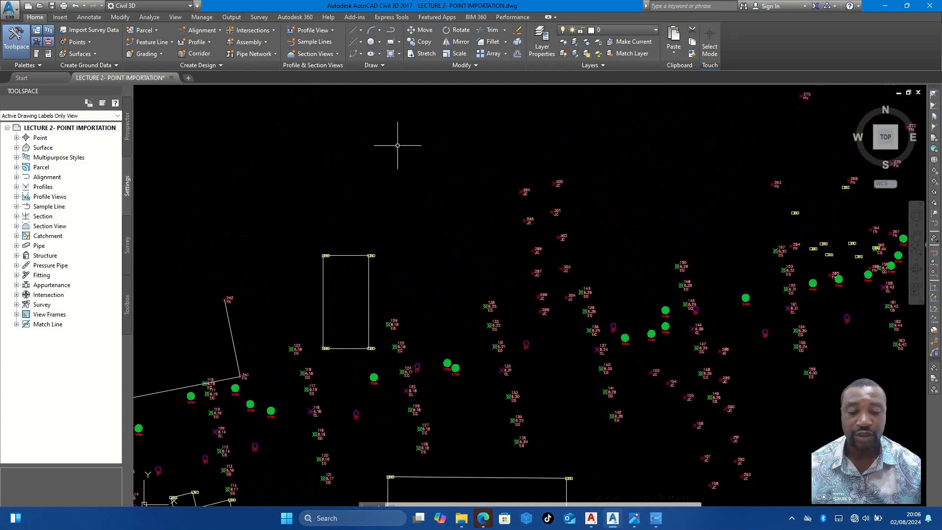
left_click(361, 32)
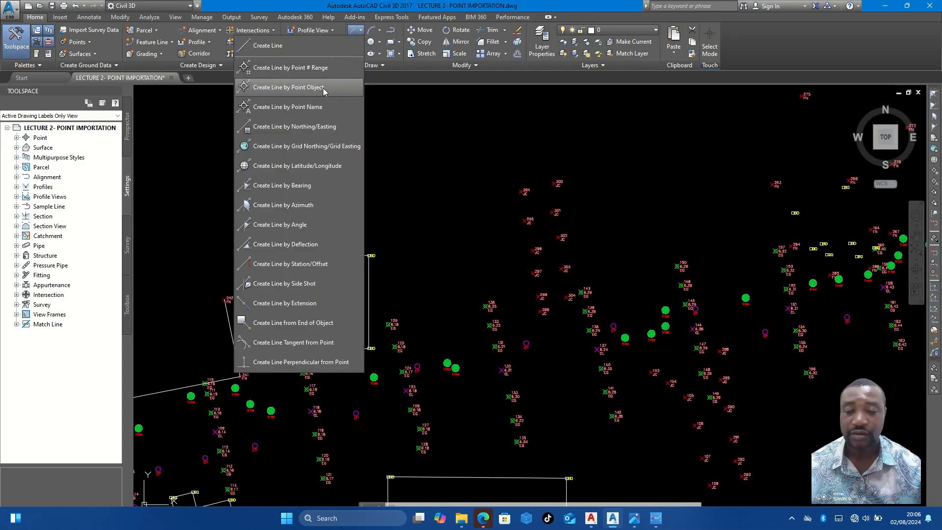
left_click(323, 87)
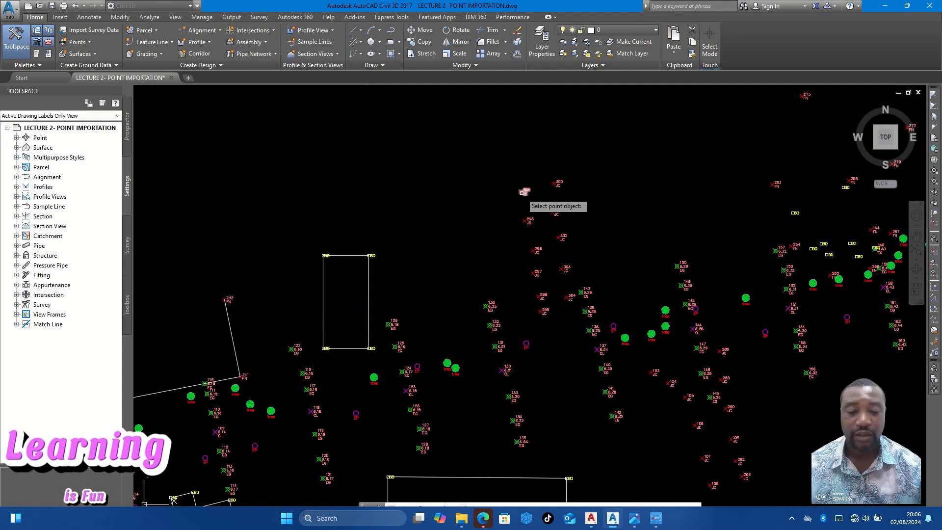
left_click(524, 192)
left_click(527, 221)
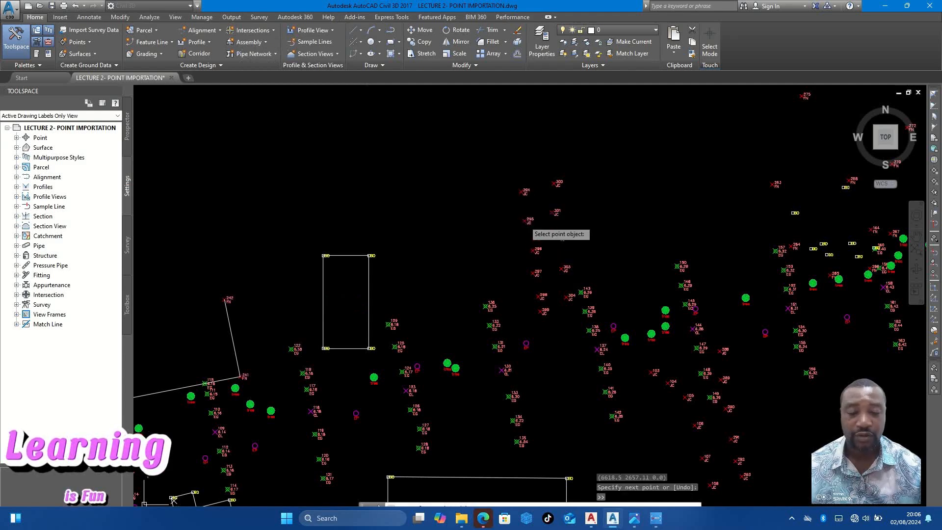
left_click(536, 251)
scroll(534, 248, "up", 6)
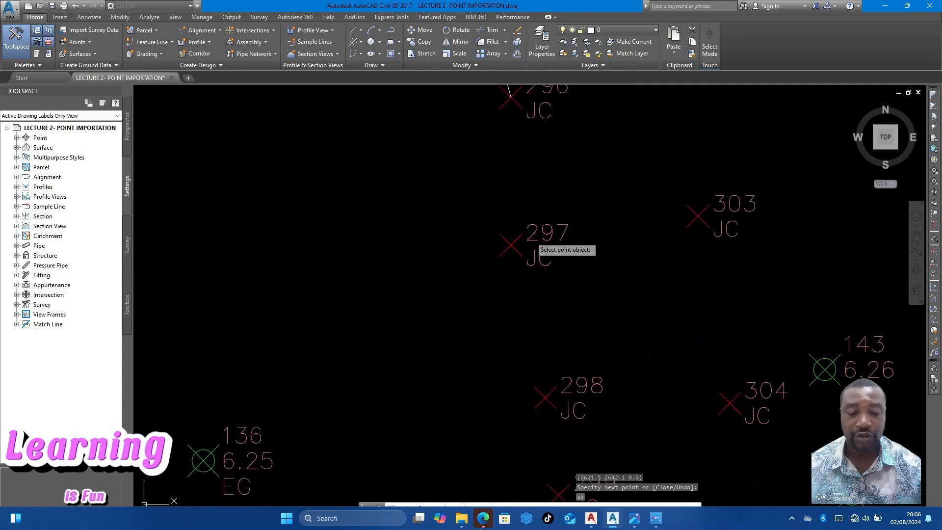
left_click(530, 237)
scroll(529, 237, "down", 5)
left_click(535, 287)
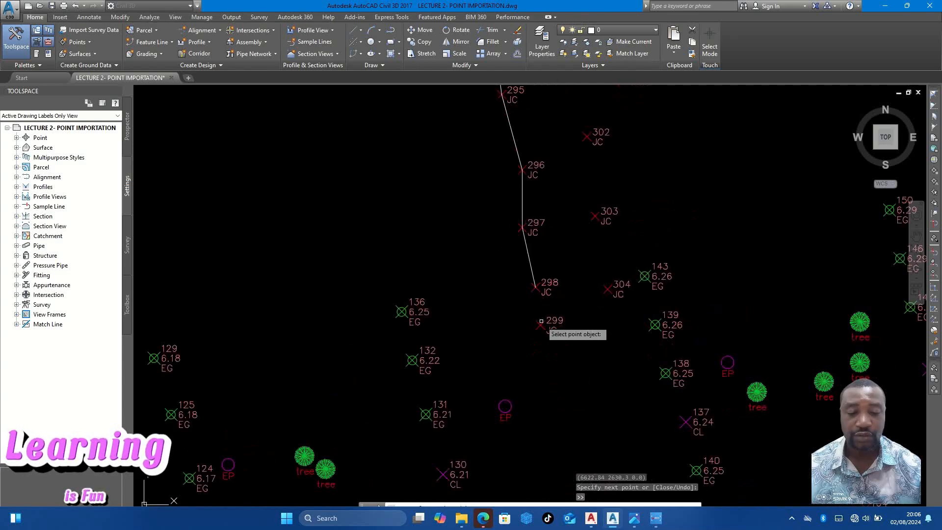
left_click(541, 326)
scroll(541, 326, "down", 2)
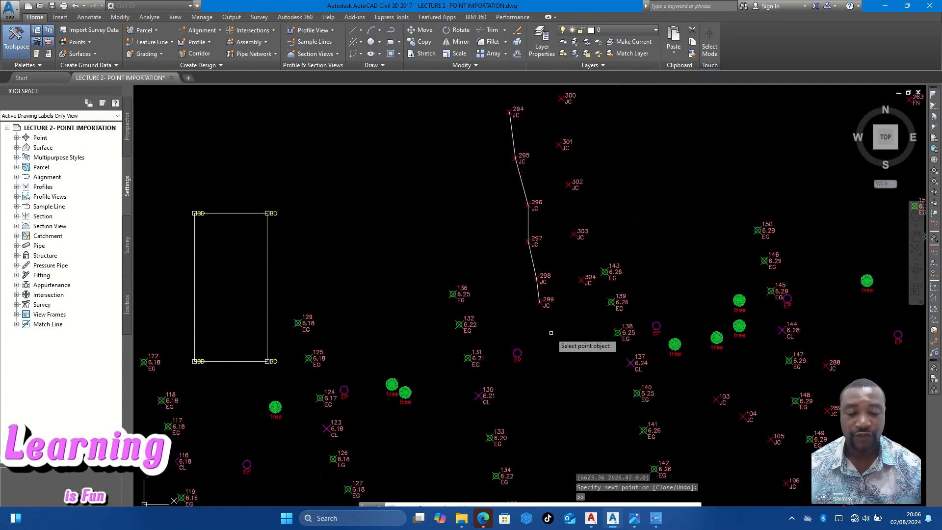
key("Escape")
key("Escape")
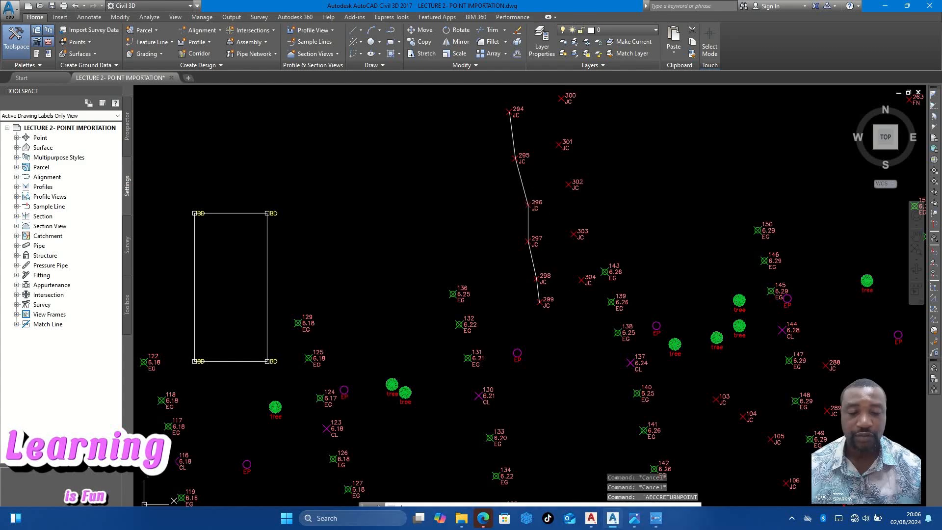
- Draw the opposite edge of the northern junction with the Line command, connecting JC points 300, 301, 302, 303 and 304
left_click(362, 32)
left_click(470, 139)
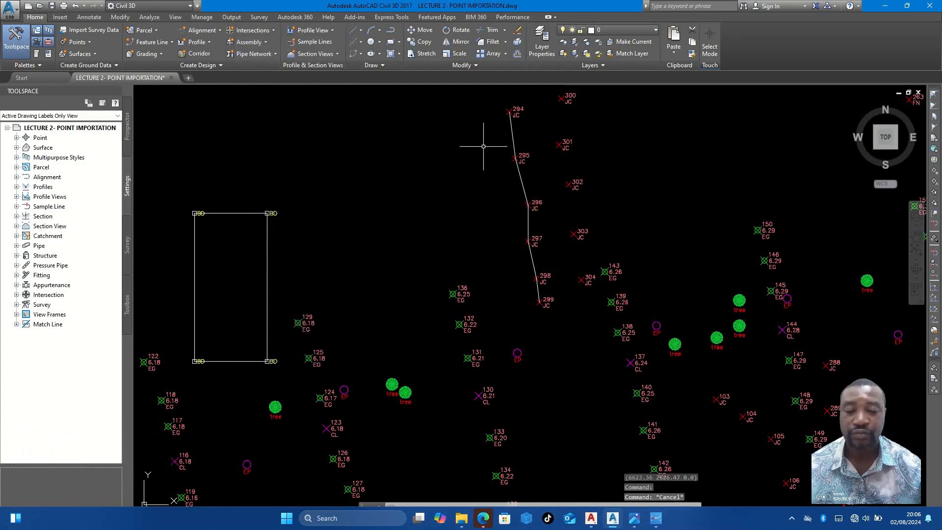
key("Return")
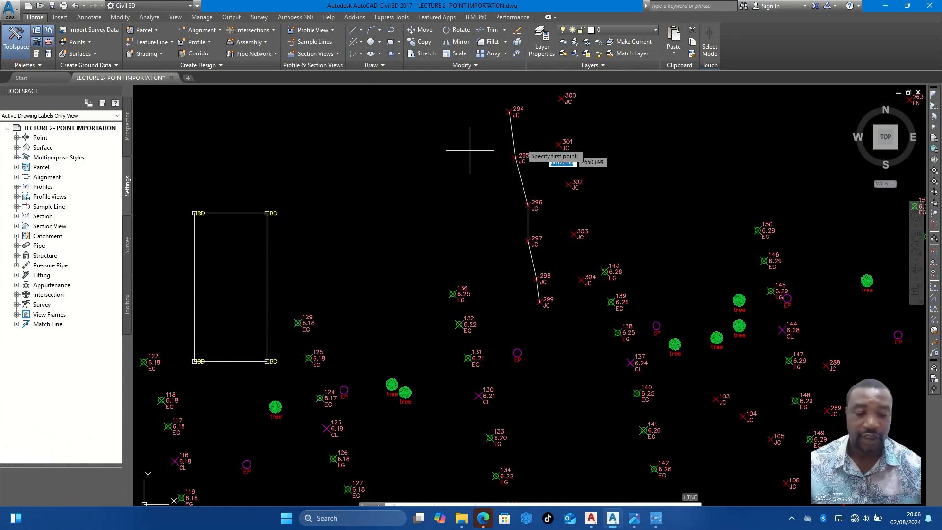
left_click(559, 99)
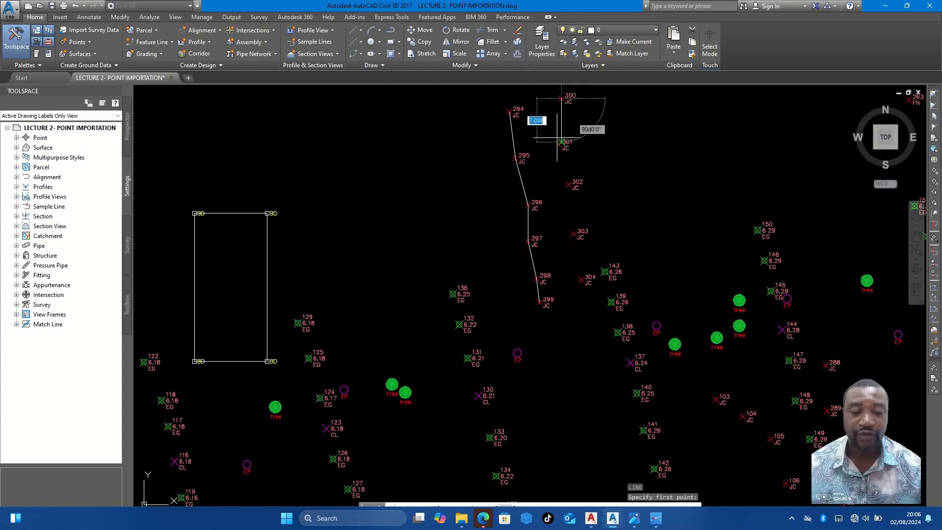
scroll(556, 145, "up", 4)
left_click(562, 145)
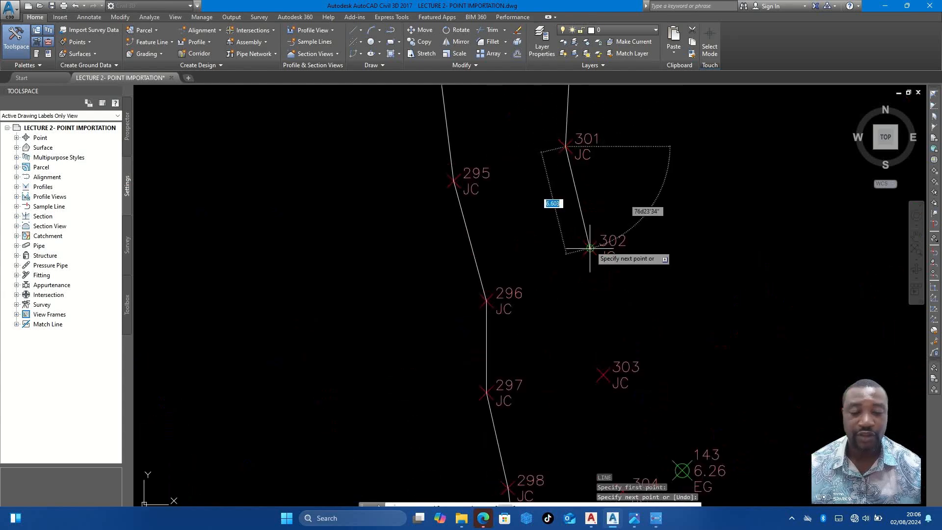
left_click(590, 248)
scroll(590, 247, "down", 4)
left_click(592, 287)
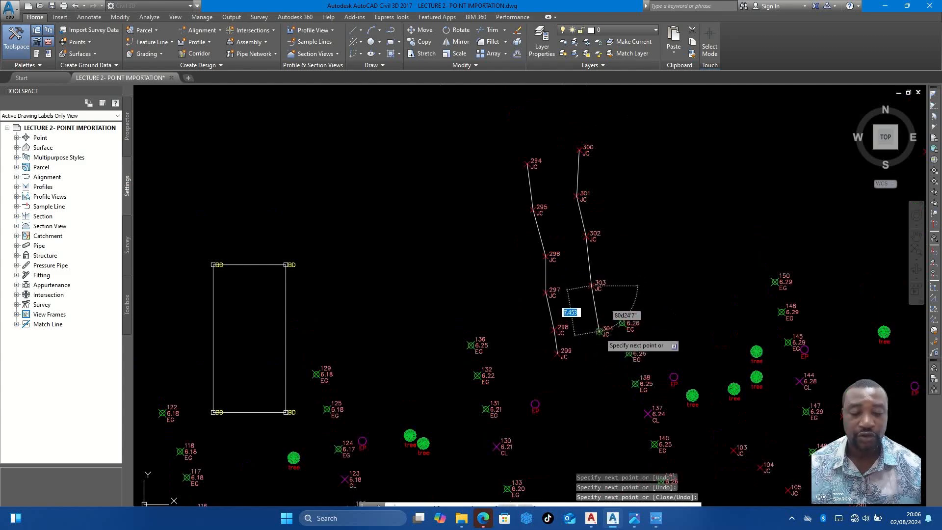
left_click(598, 331)
key("Escape")
- Draw the west edge of the southern junction as a line through JC points 103, 104, 105, 106, 107 and 108
scroll(588, 319, "down", 5)
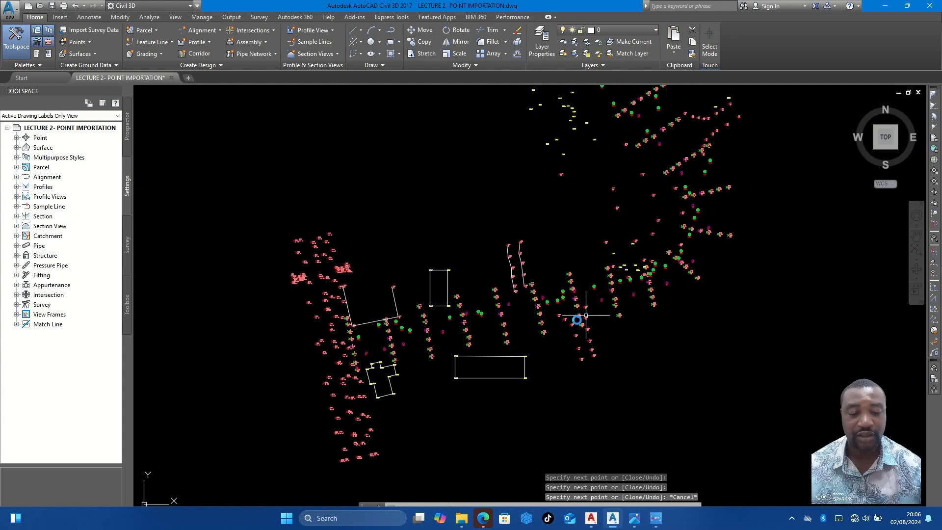
scroll(586, 316, "up", 5)
scroll(538, 265, "up", 5)
key("space")
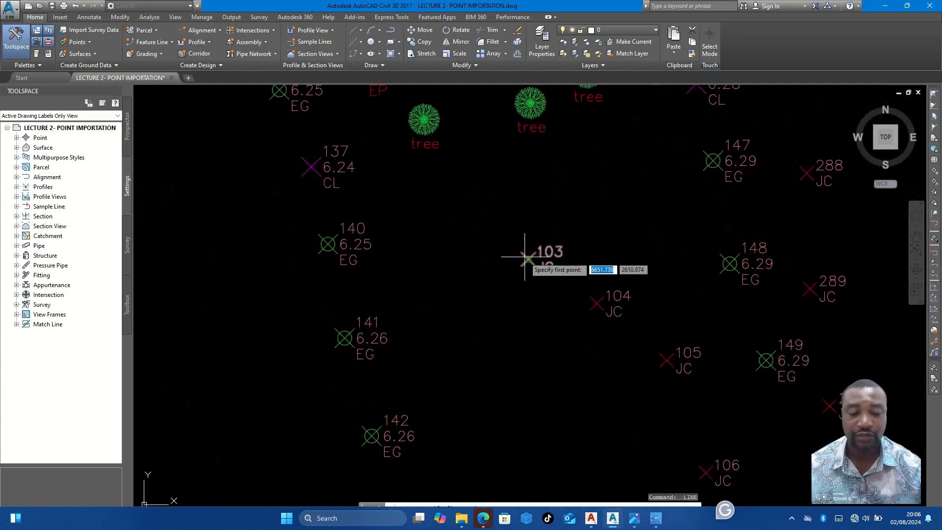
left_click(526, 257)
left_click(598, 305)
scroll(599, 305, "down", 3)
scroll(608, 292, "up", 2)
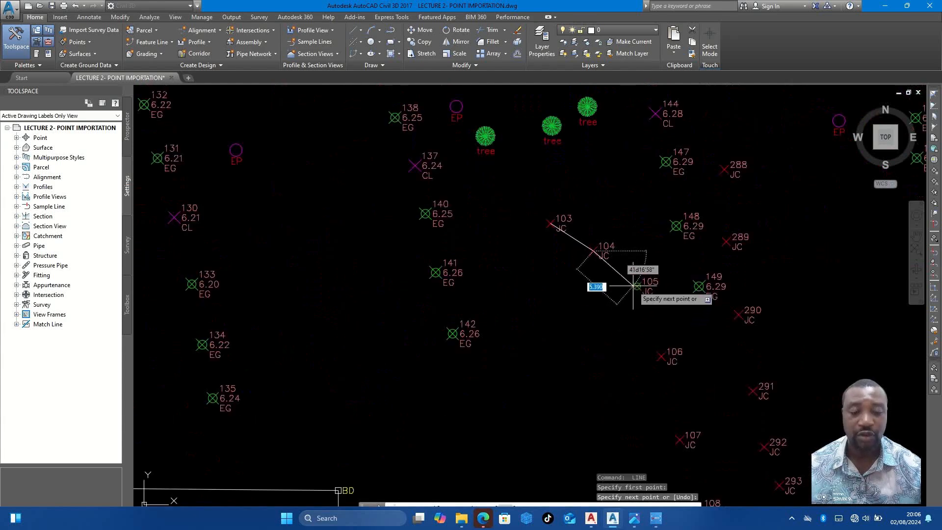
left_click(635, 286)
scroll(632, 285, "up", 4)
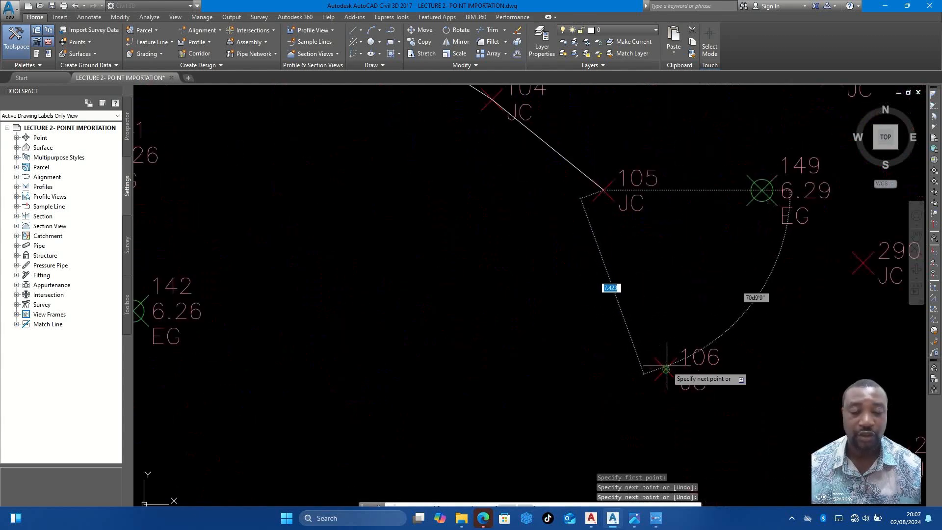
left_click(665, 368)
scroll(665, 365, "down", 2)
scroll(658, 353, "up", 2)
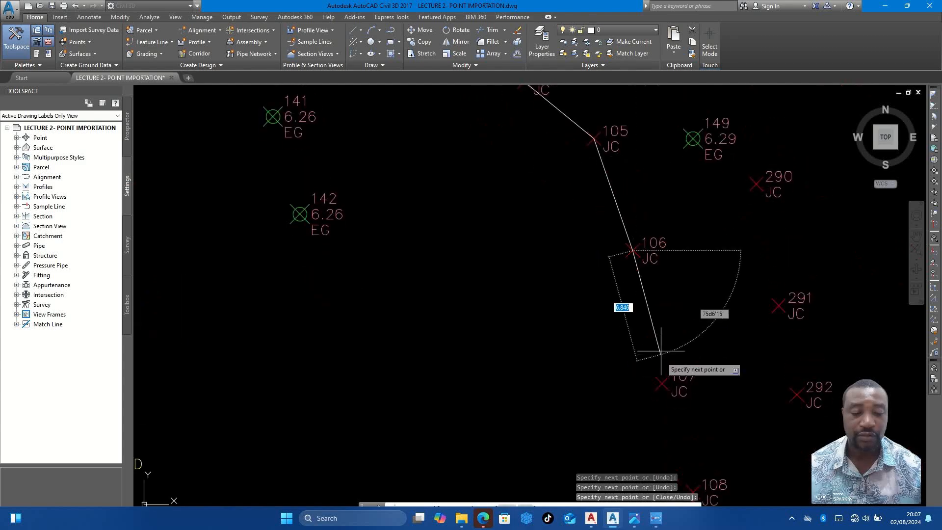
left_click(659, 381)
scroll(659, 381, "down", 3)
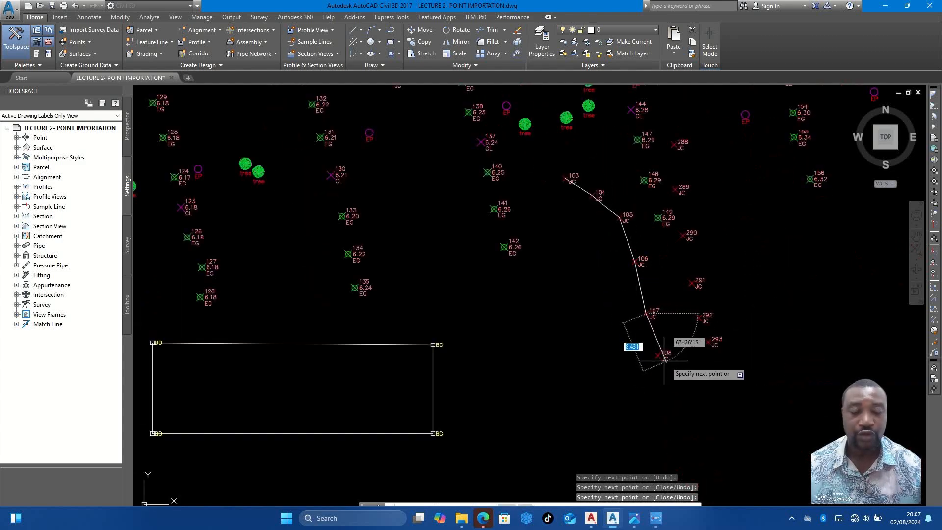
left_click(657, 356)
key("Escape")
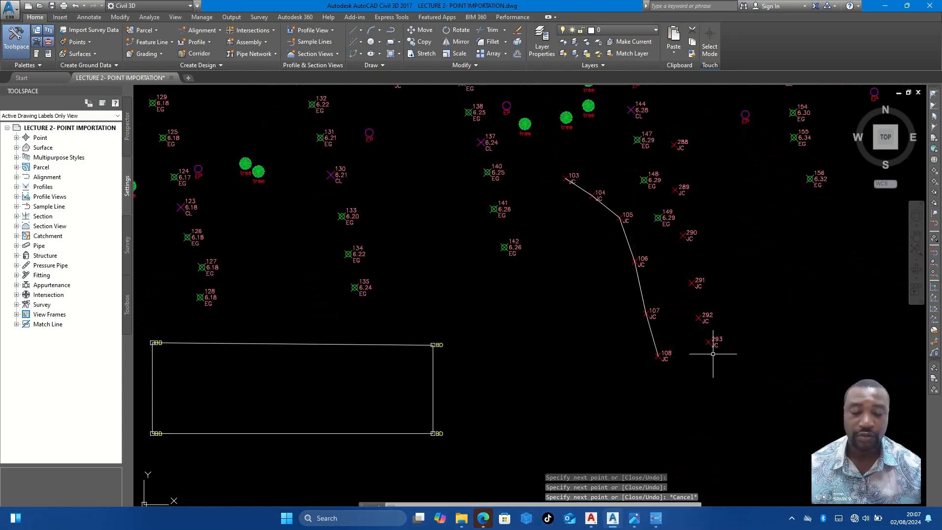
- Draw the east edge of the southern junction as a line from JC point 293 through 292, 291, 290 and 289 to 288
type("l")
key("Return")
scroll(711, 346, "up", 4)
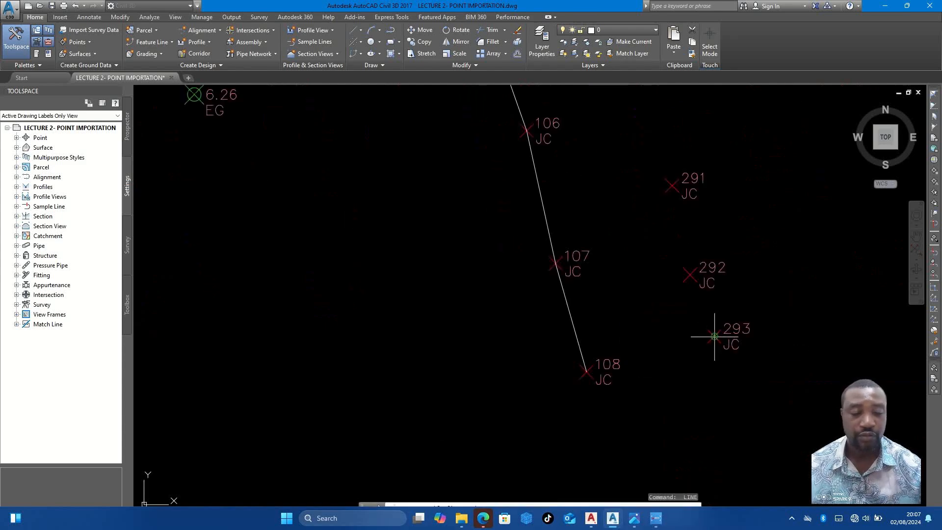
left_click(714, 336)
left_click(689, 275)
left_click(671, 179)
scroll(670, 198, "down", 3)
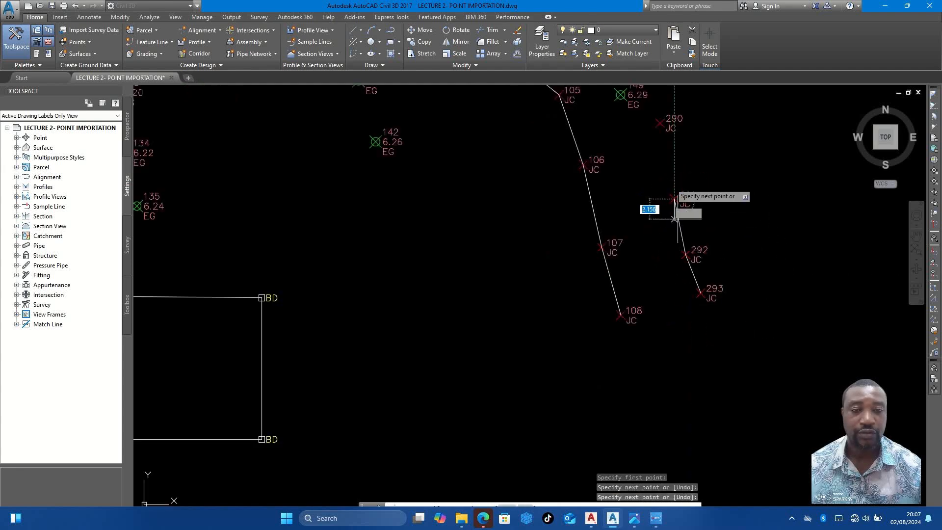
left_click(665, 196)
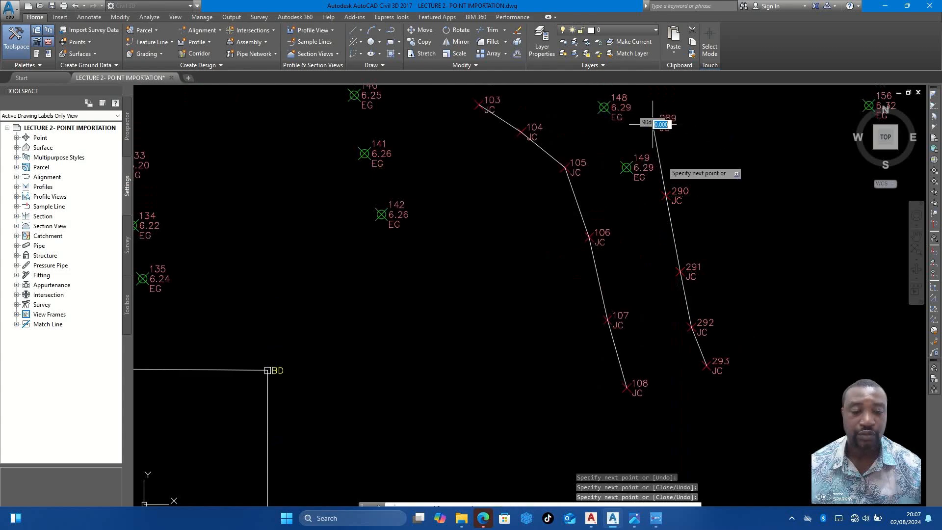
left_click(654, 123)
middle_click_drag(654, 123, 660, 313)
left_click(658, 242)
key("Escape")
- Examine the drawn junction edges and the undrawn BD and FN points to their northeast
scroll(539, 251, "down", 8)
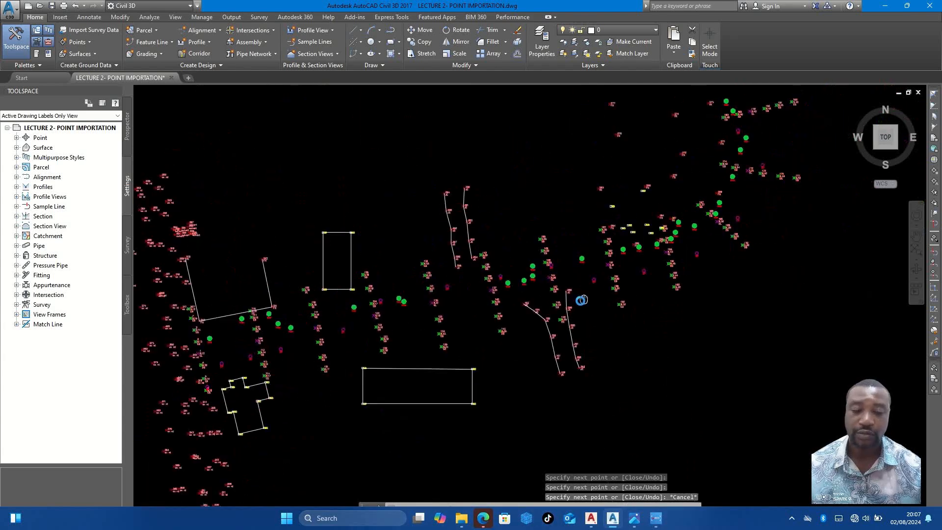
scroll(456, 225, "up", 4)
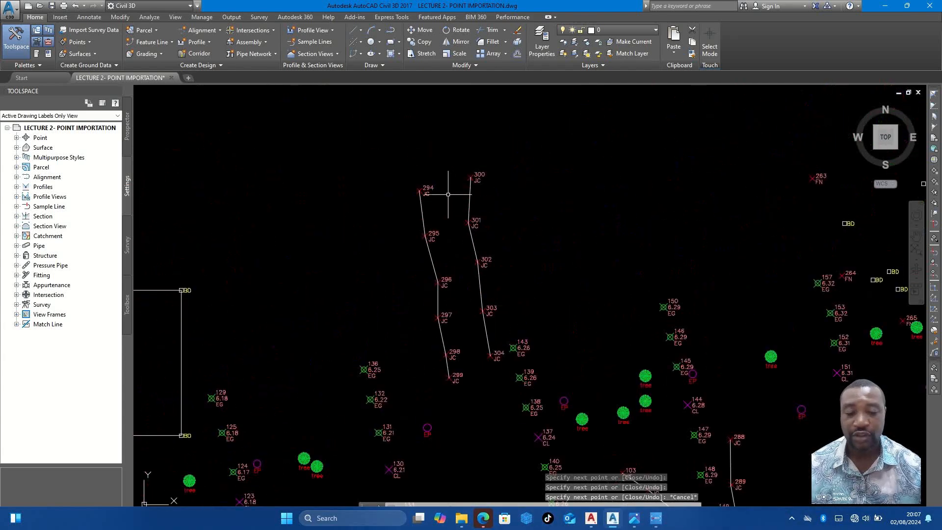
scroll(459, 235, "down", 3)
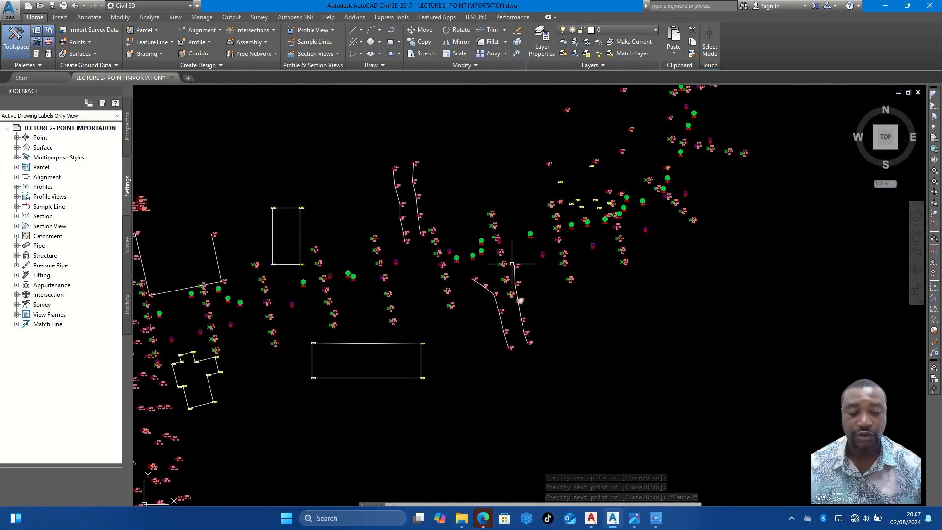
scroll(537, 228, "up", 5)
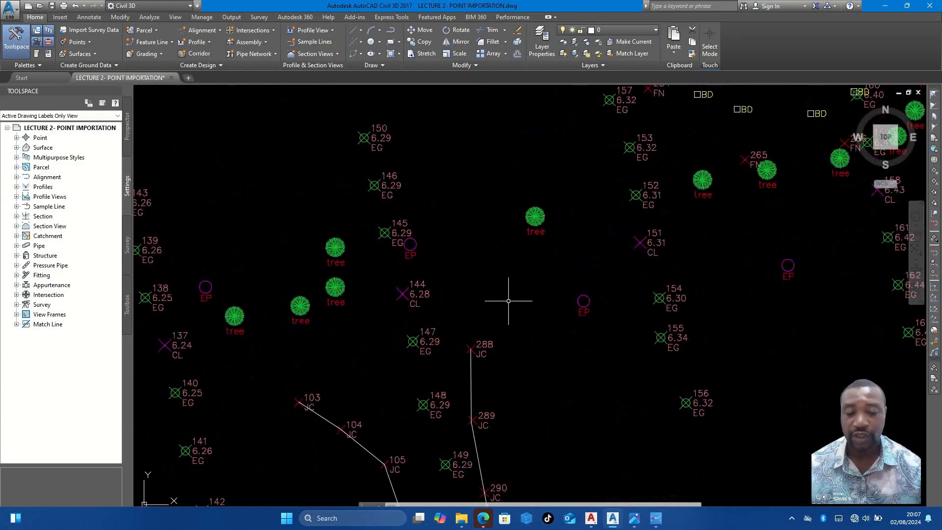
scroll(582, 318, "down", 2)
middle_click_drag(760, 250, 618, 294)
middle_click_drag(510, 214, 450, 288)
scroll(450, 289, "up", 4)
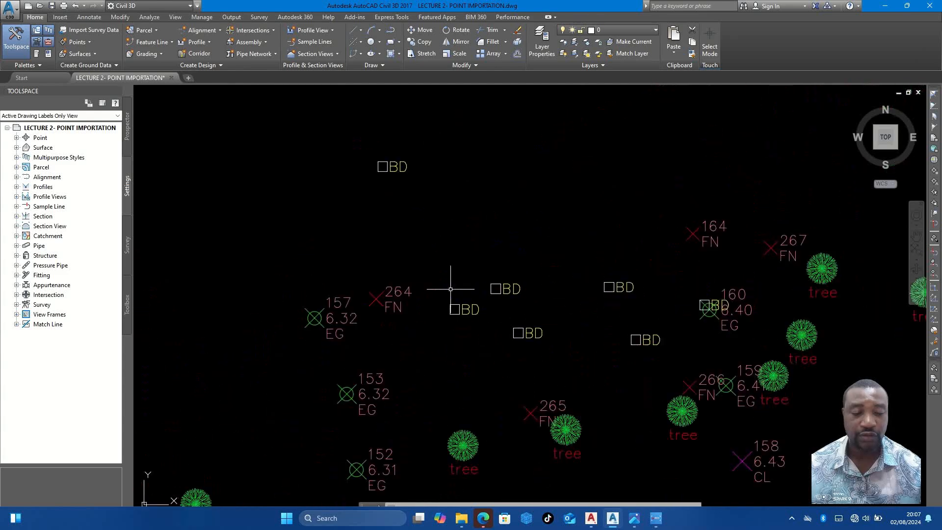
scroll(467, 266, "down", 4)
scroll(417, 207, "up", 4)
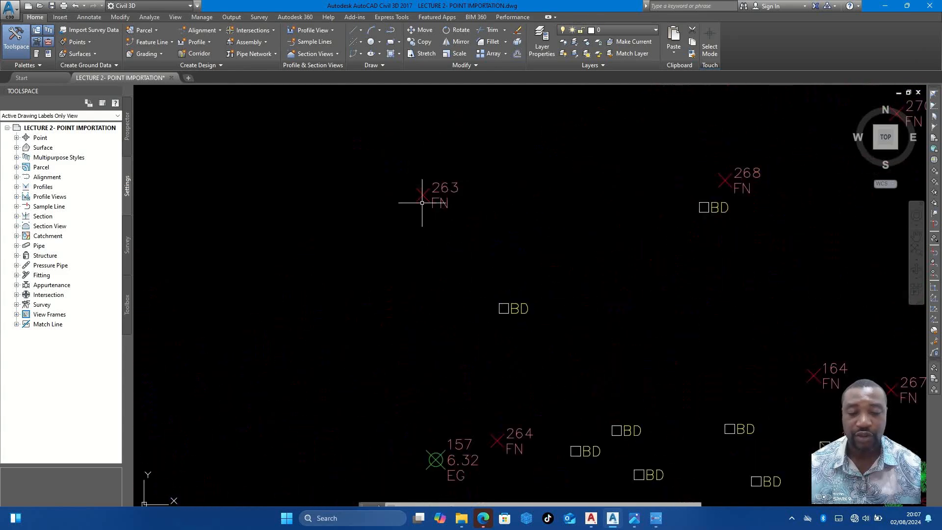
- Draw the first fence segments with the Line command from FN point 263 through 264 to 265
key("l")
key("Return")
scroll(458, 213, "down", 4)
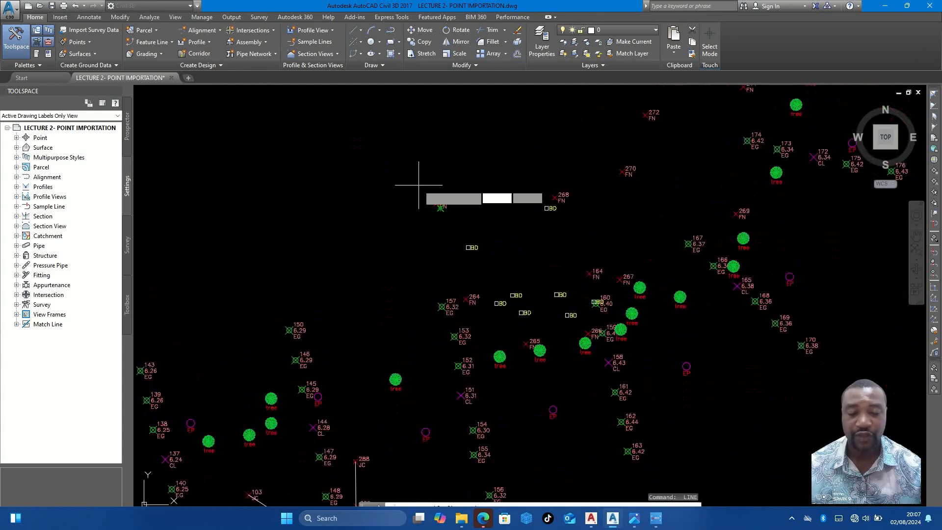
scroll(442, 204, "up", 4)
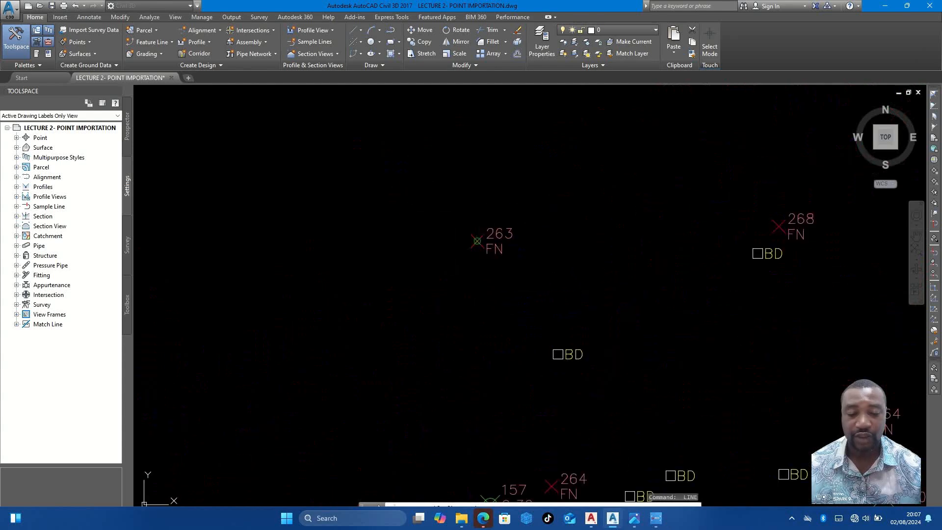
left_click(477, 242)
scroll(466, 230, "down", 3)
scroll(463, 220, "up", 3)
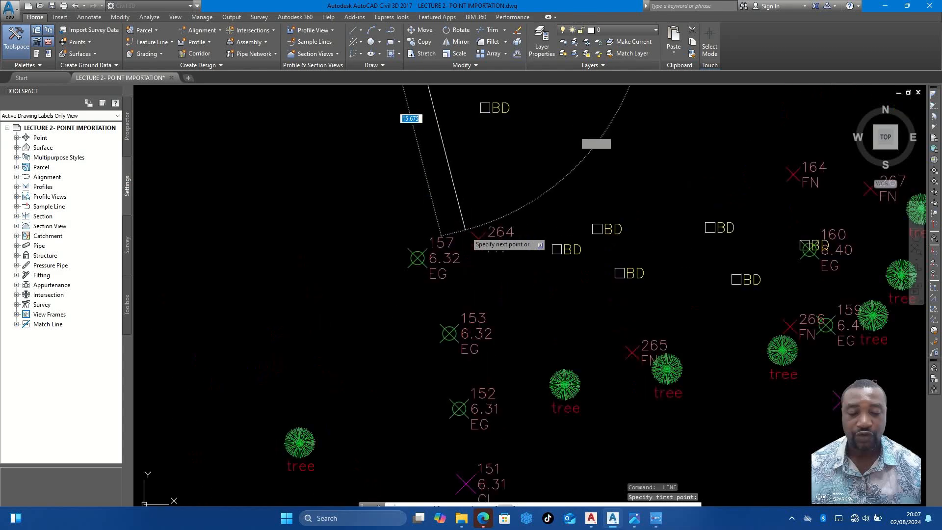
left_click(471, 234)
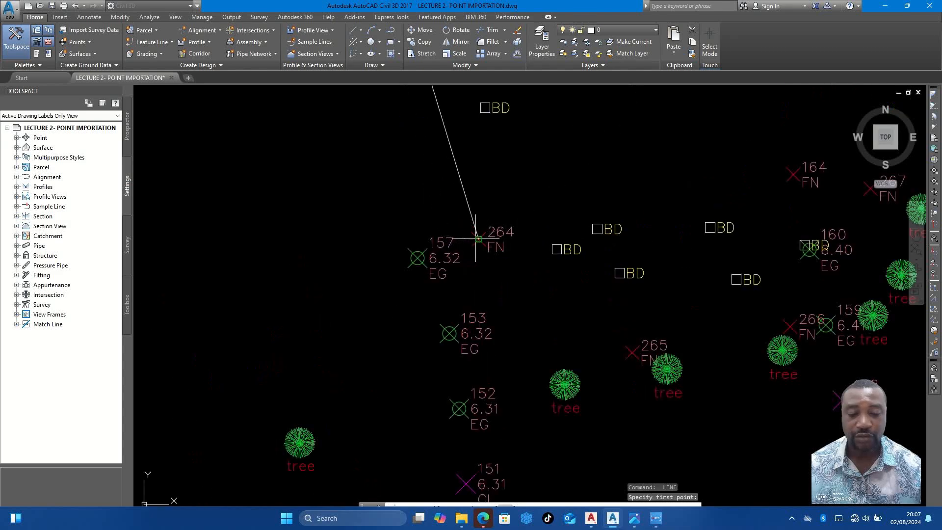
left_click(632, 352)
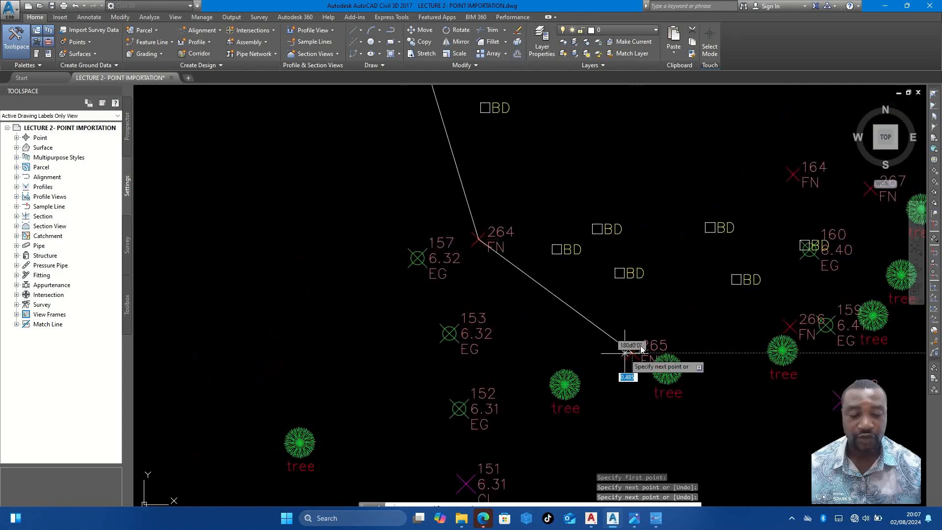
- Continue the fence line from FN point 265 through 266, 267 and 164 to 268
left_click(789, 326)
mouse_move(789, 326)
middle_mouse_down()
mouse_move(660, 216)
mouse_move(695, 329)
middle_mouse_up()
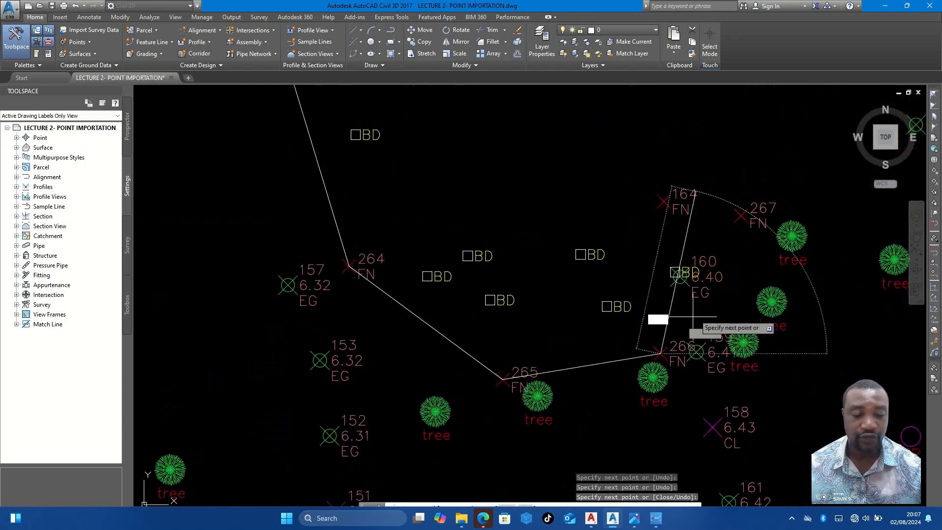
left_click(738, 216)
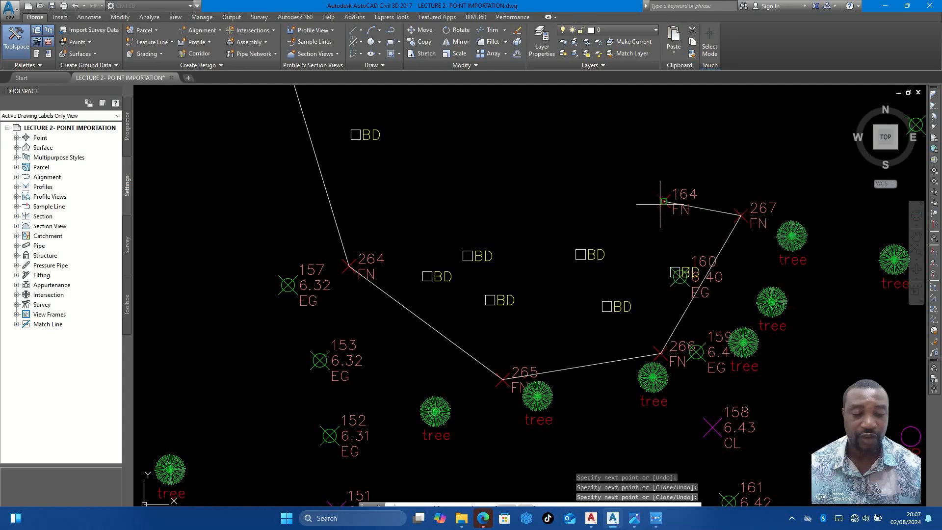
scroll(667, 196, "down", 4)
left_click(659, 217)
scroll(613, 128, "up", 4)
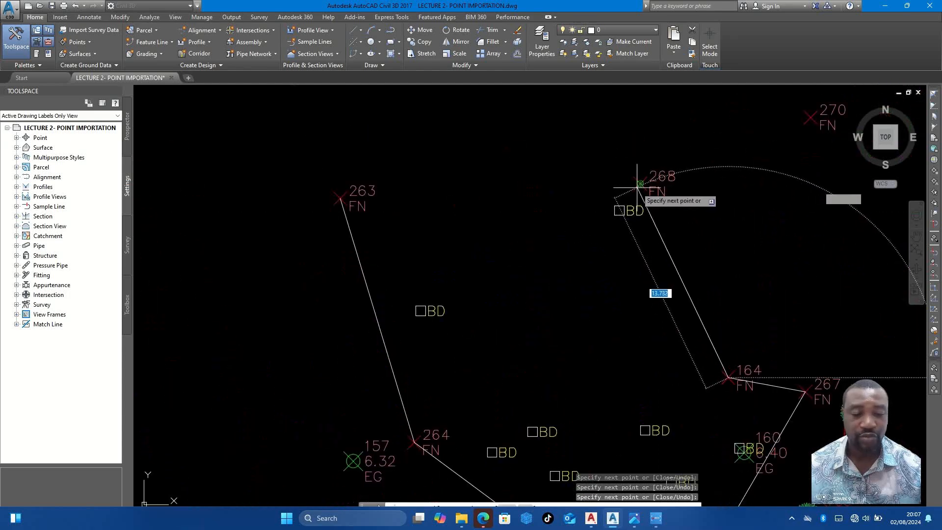
left_click(638, 187)
scroll(632, 193, "down", 4)
scroll(638, 196, "up", 3)
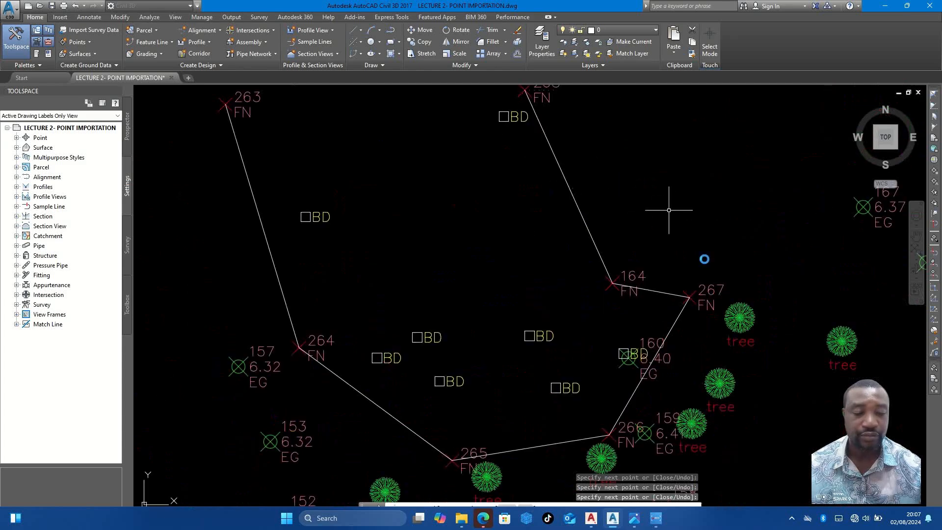
scroll(693, 273, "down", 2)
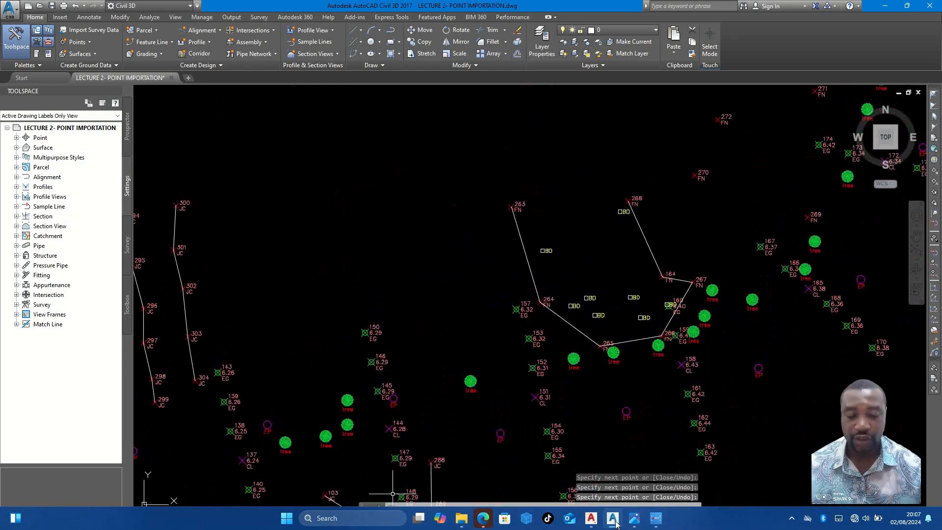
- Consult the fence layout in the FIELD INFORMATION.jpg sketch and draw a fence line from FN point 267 through 269 to 270
left_click(634, 518)
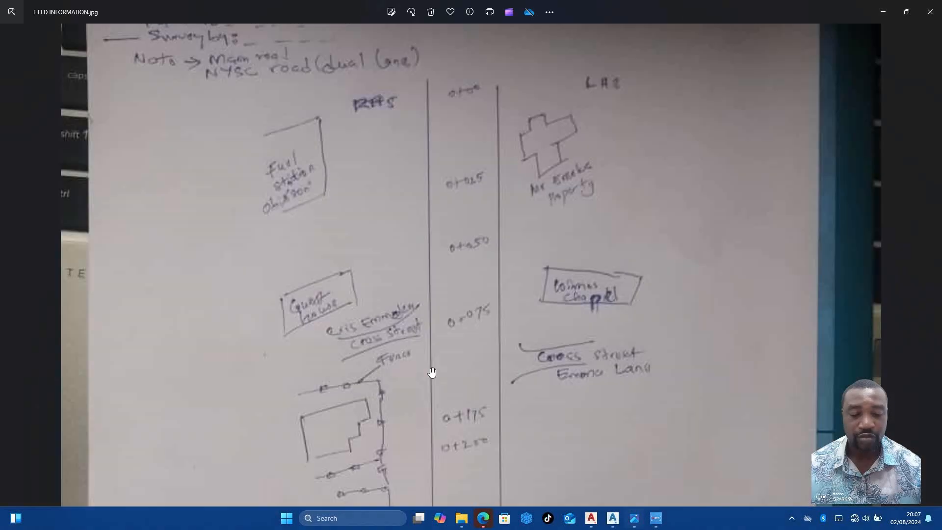
left_click_drag(435, 496, 441, 374)
left_click_drag(473, 313, 473, 242)
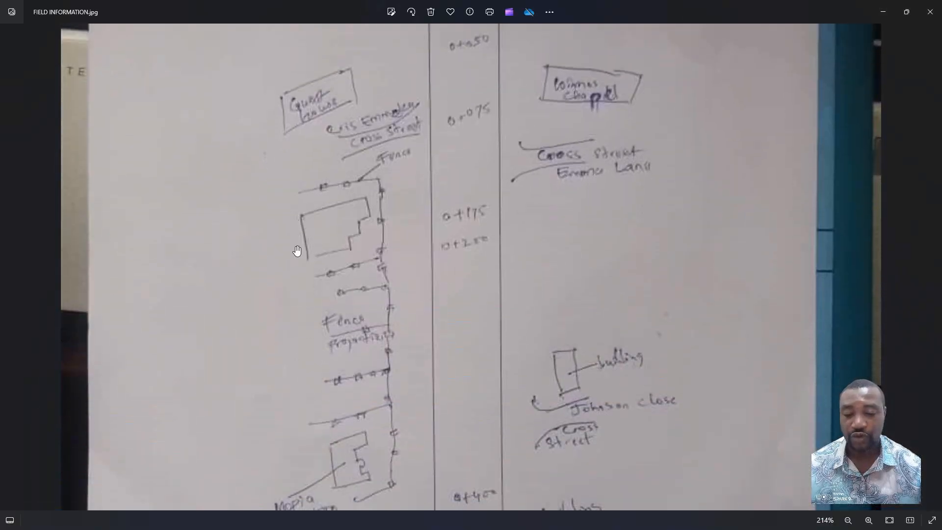
left_click(883, 12)
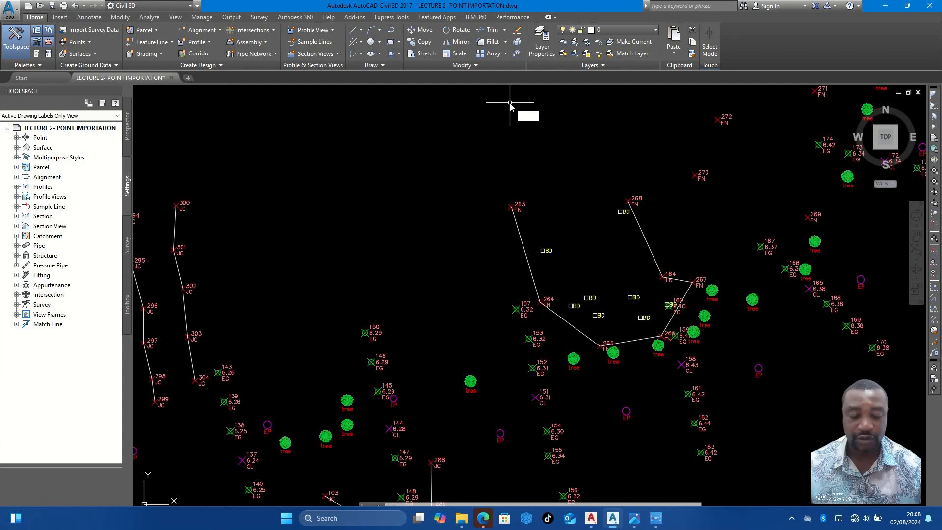
type("l")
key("Return")
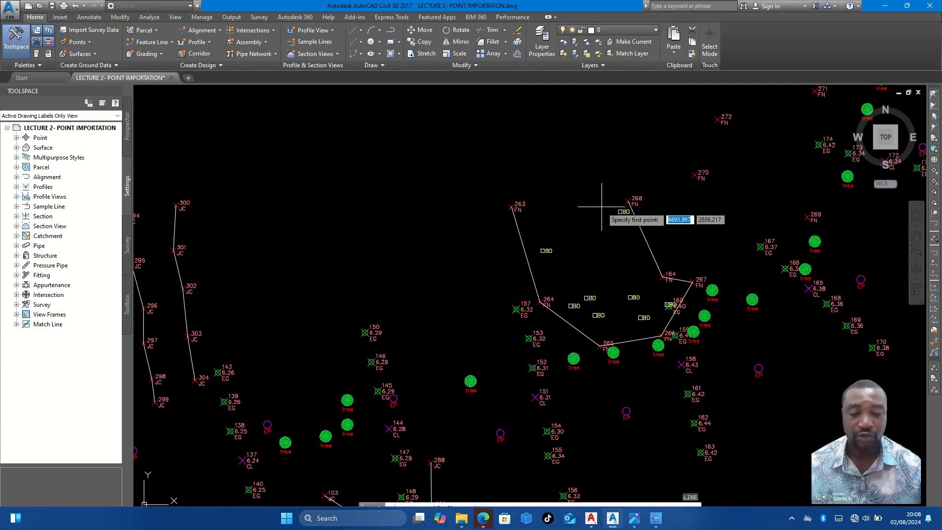
scroll(692, 283, "up", 4)
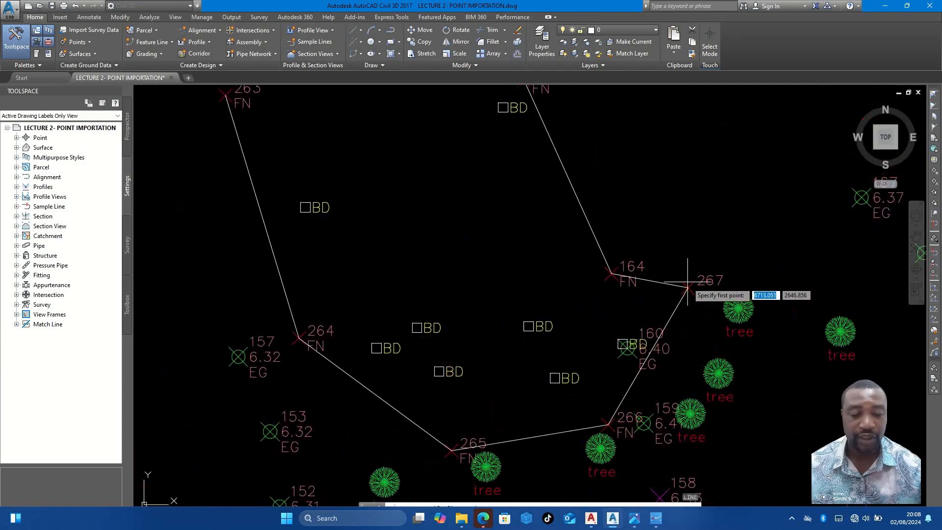
left_click(688, 286)
scroll(688, 285, "down", 4)
scroll(715, 221, "up", 4)
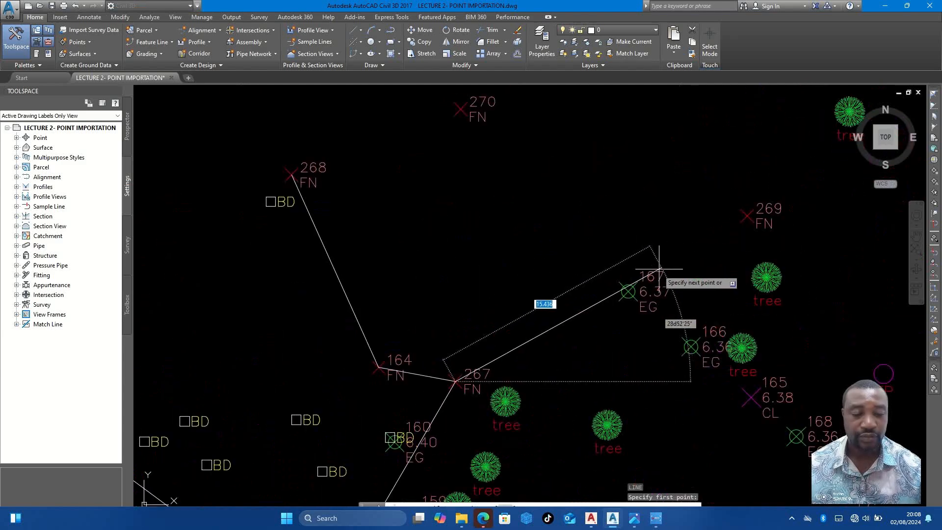
left_click(747, 216)
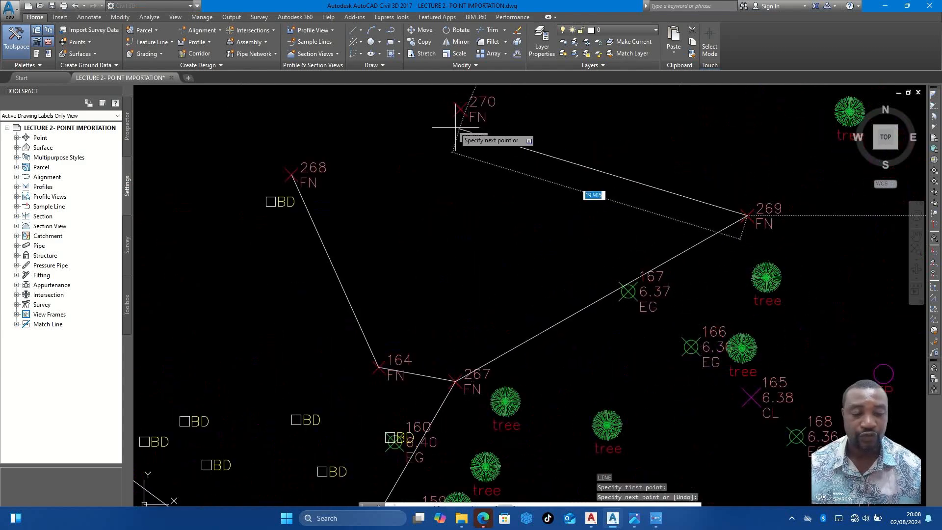
left_click(460, 108)
scroll(459, 108, "down", 2)
key("Return")
- Draw a fence line from FN point 269 through 271 and 272 to 275
middle_click_drag(623, 176, 590, 246)
key("Return")
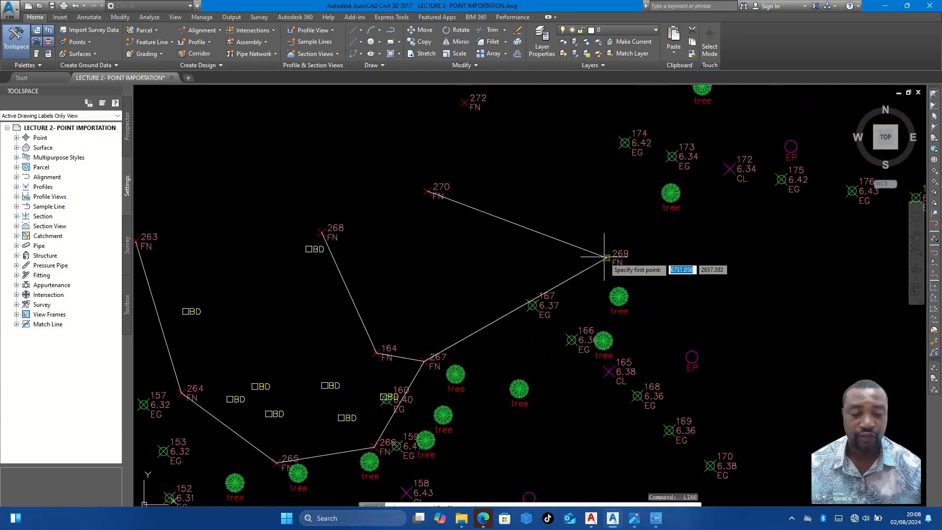
left_click(604, 256)
middle_click_drag(648, 164, 637, 210)
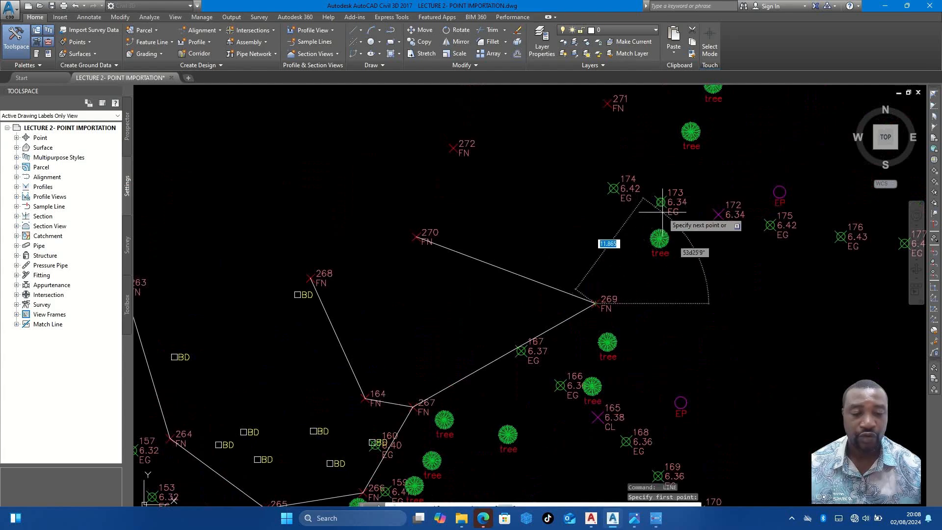
middle_click_drag(631, 134, 632, 209)
left_click(607, 178)
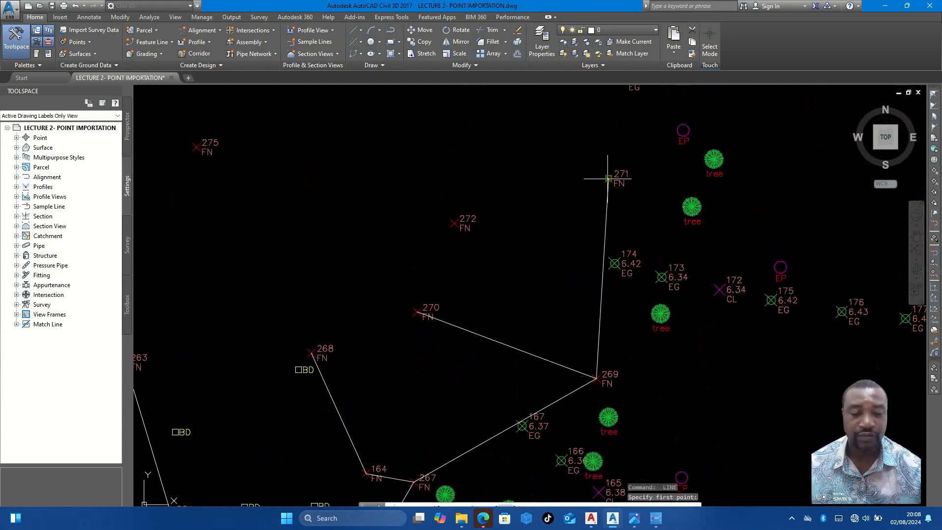
left_click(450, 221)
scroll(347, 189, "down", 3)
scroll(387, 206, "up", 5)
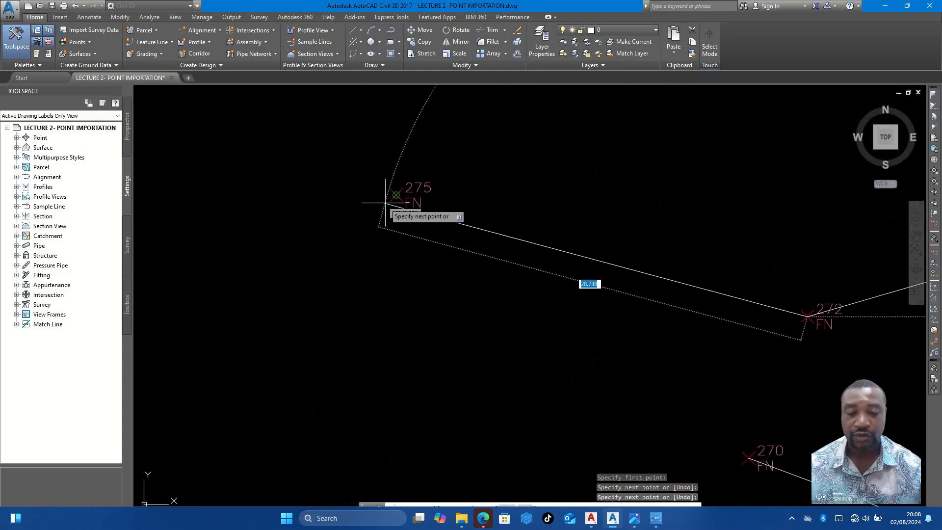
left_click(396, 196)
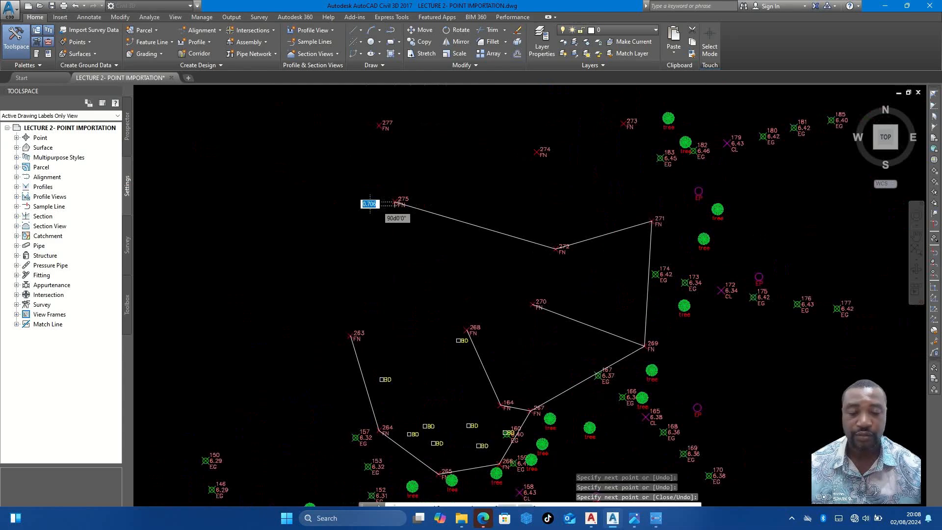
key("Return")
- Draw the adjoining fence line from FN point 271 through 273 and 274 to 277
scroll(437, 192, "down", 2)
scroll(461, 173, "up", 1)
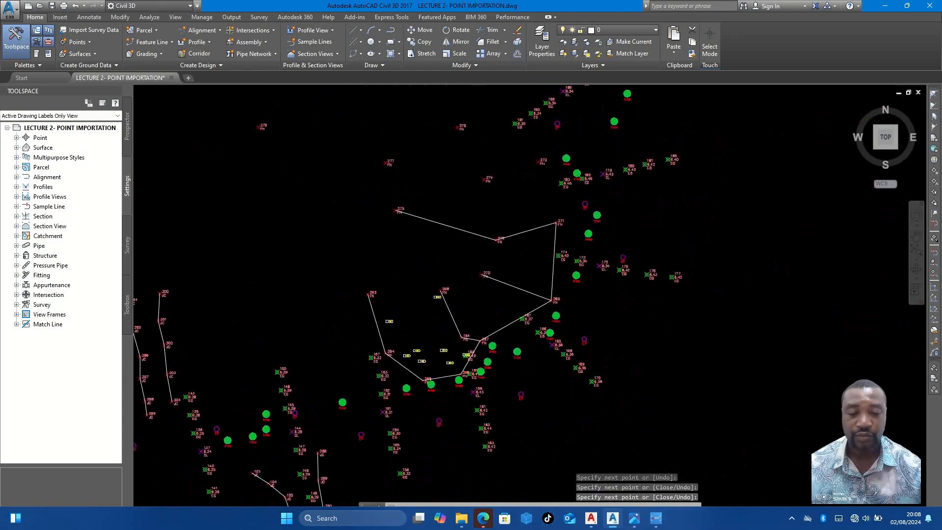
scroll(539, 161, "up", 2)
key("Return")
left_click(566, 252)
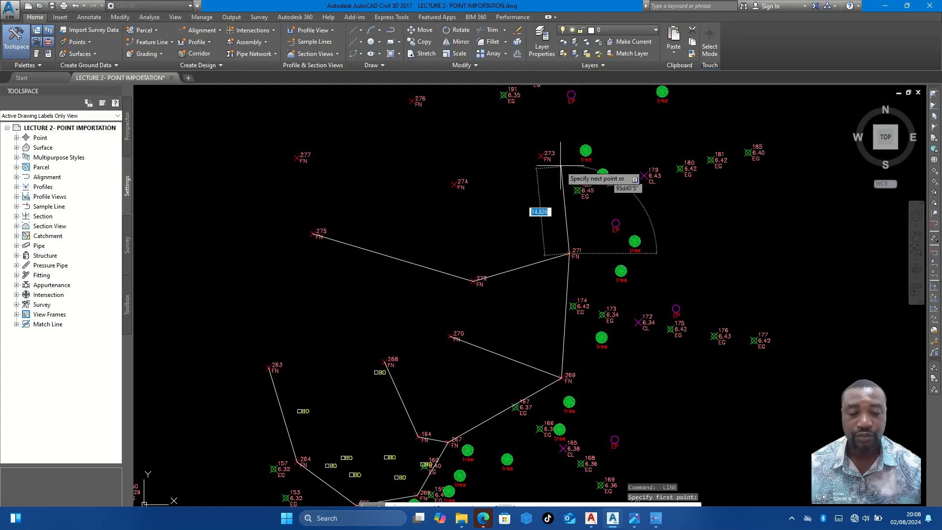
left_click(540, 154)
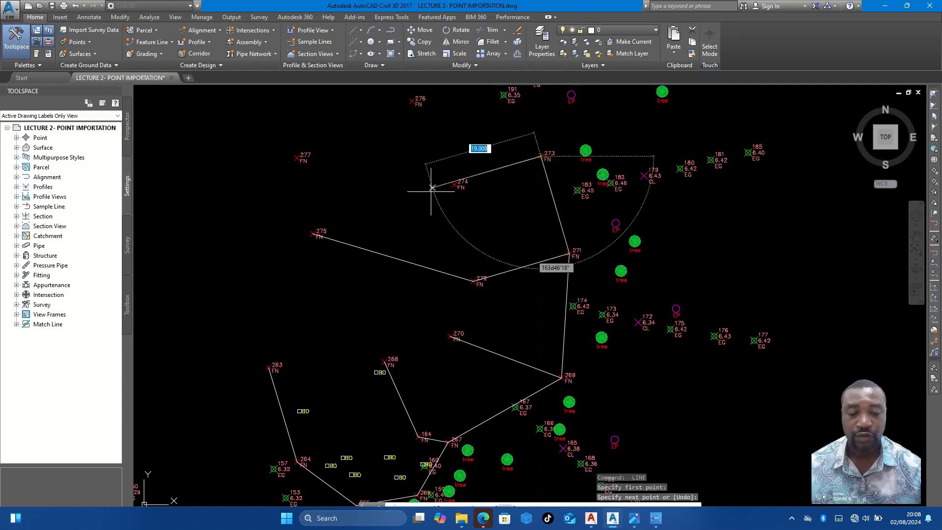
scroll(452, 181, "up", 4)
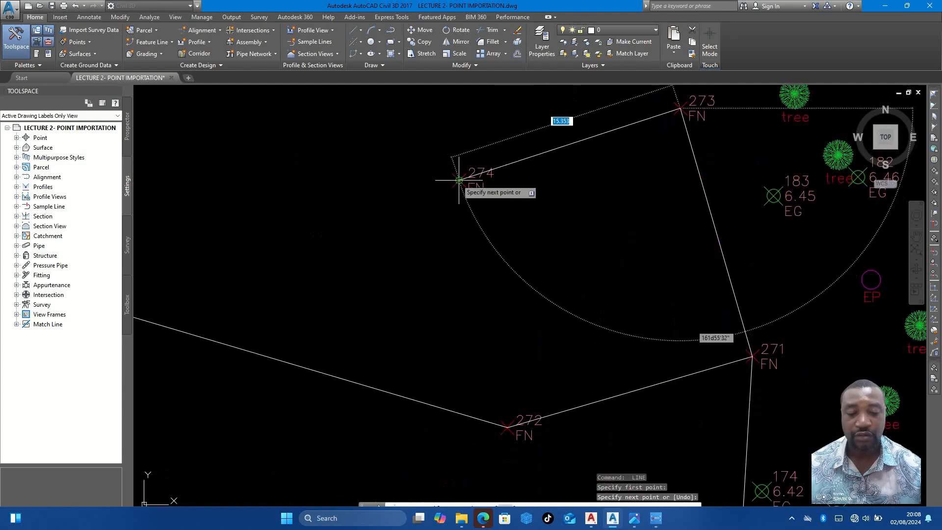
left_click(451, 181)
scroll(443, 181, "down", 4)
scroll(336, 183, "up", 3)
left_click(347, 177)
scroll(346, 177, "down", 3)
scroll(528, 206, "down", 3)
scroll(528, 190, "up", 2)
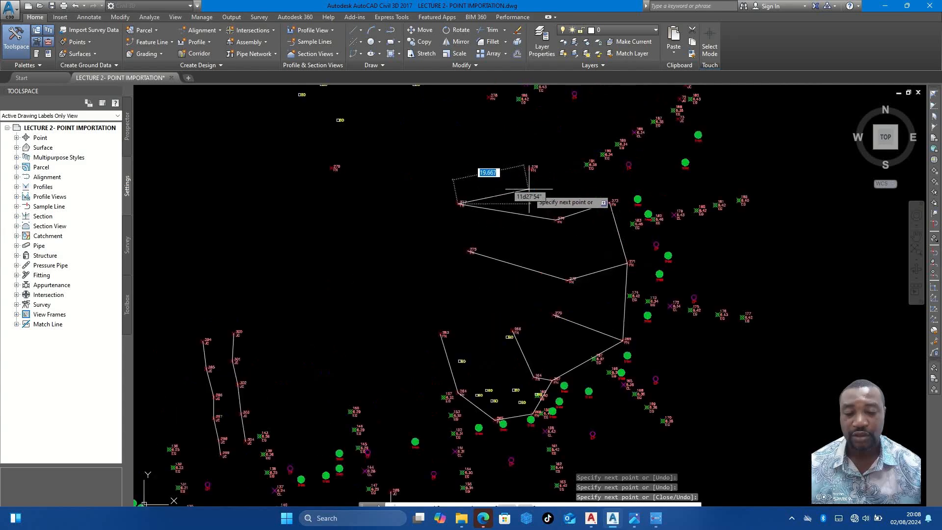
key("Escape")
- Draw a fence line from FN point 273 through 276 to 278
scroll(528, 189, "up", 3)
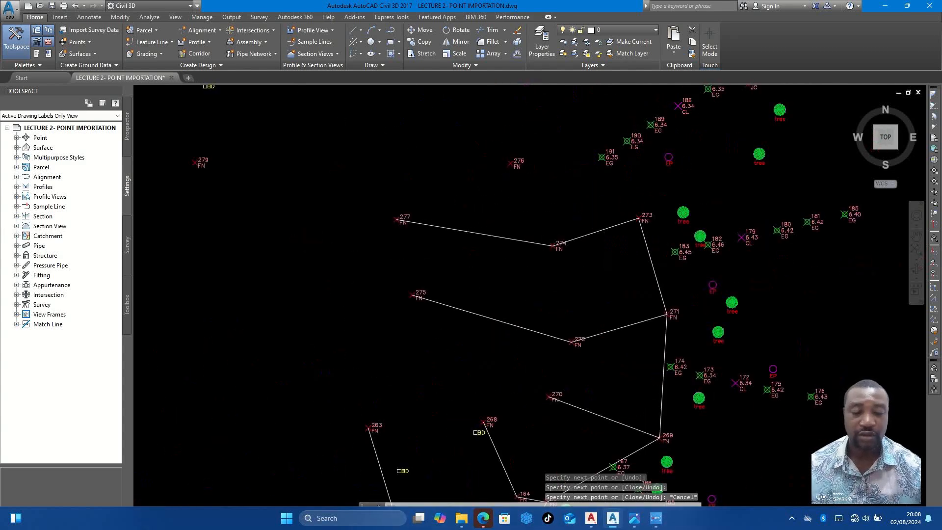
scroll(606, 211, "down", 3)
key("Return")
middle_click_drag(598, 160, 597, 196)
scroll(597, 196, "up", 3)
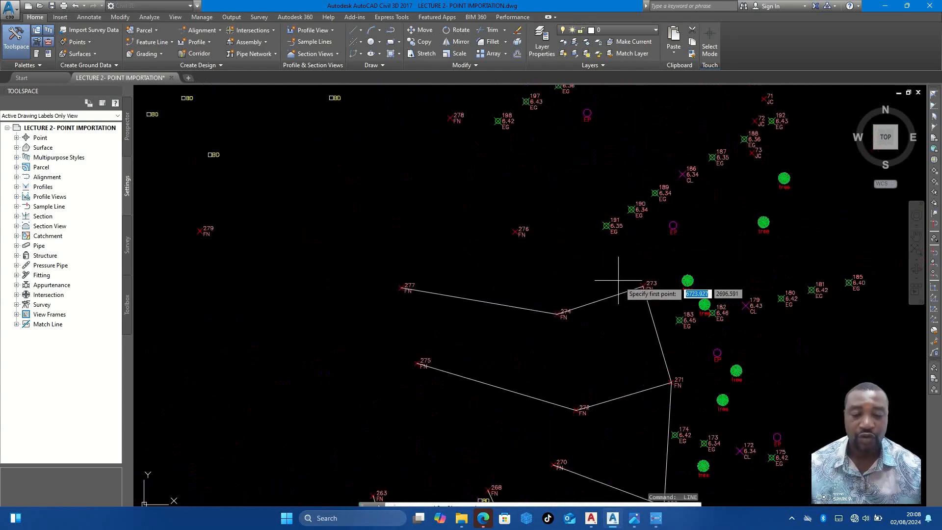
left_click(642, 285)
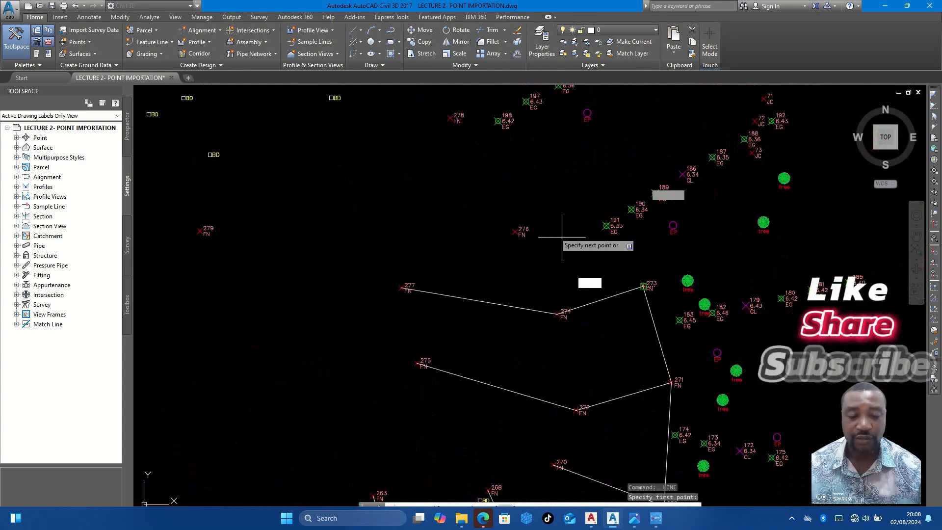
left_click(518, 234)
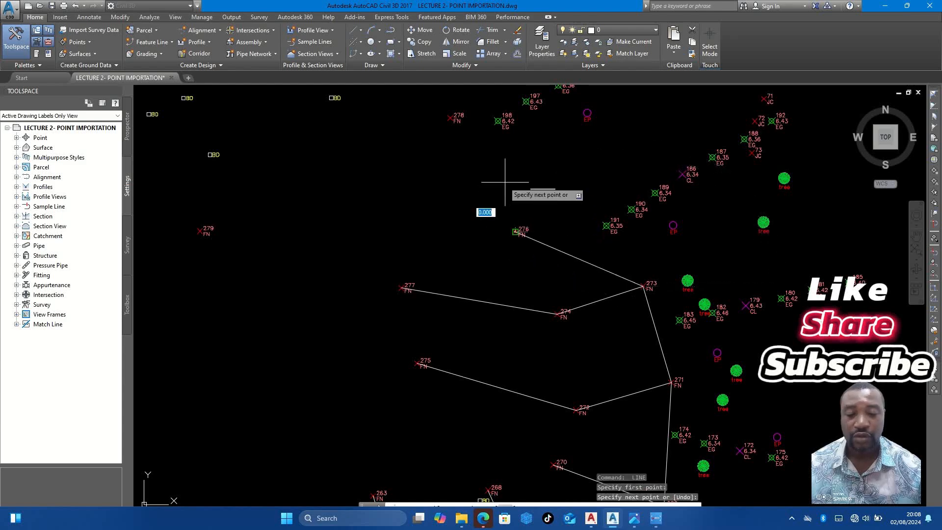
left_click(449, 119)
scroll(336, 193, "down", 3)
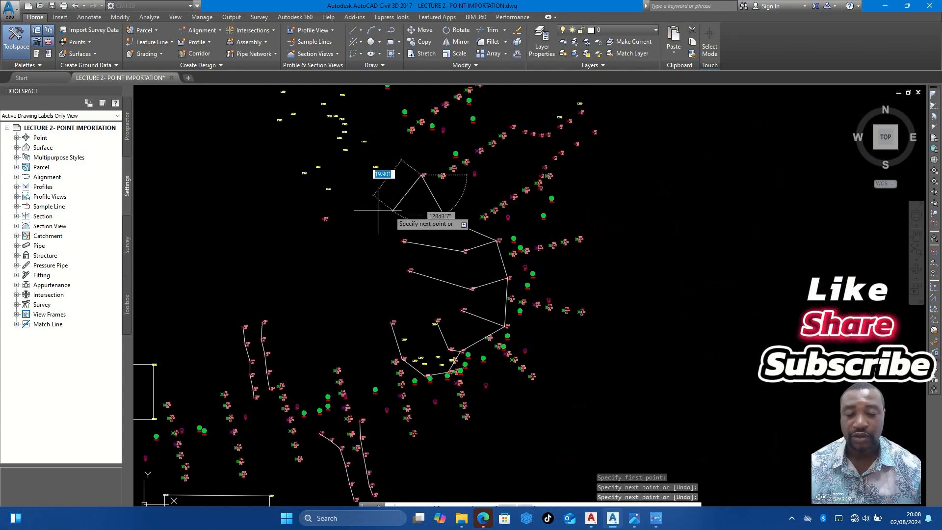
scroll(357, 198, "up", 2)
scroll(370, 205, "down", 2)
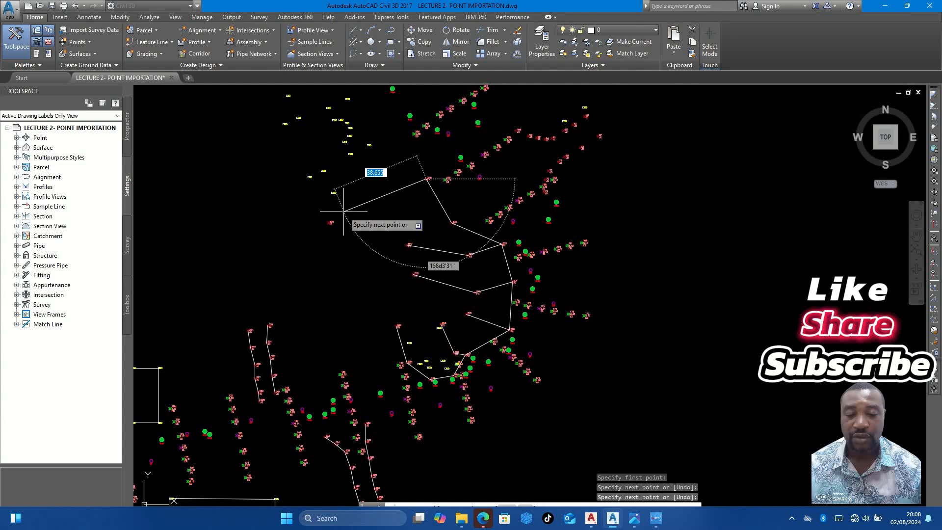
key("Escape")
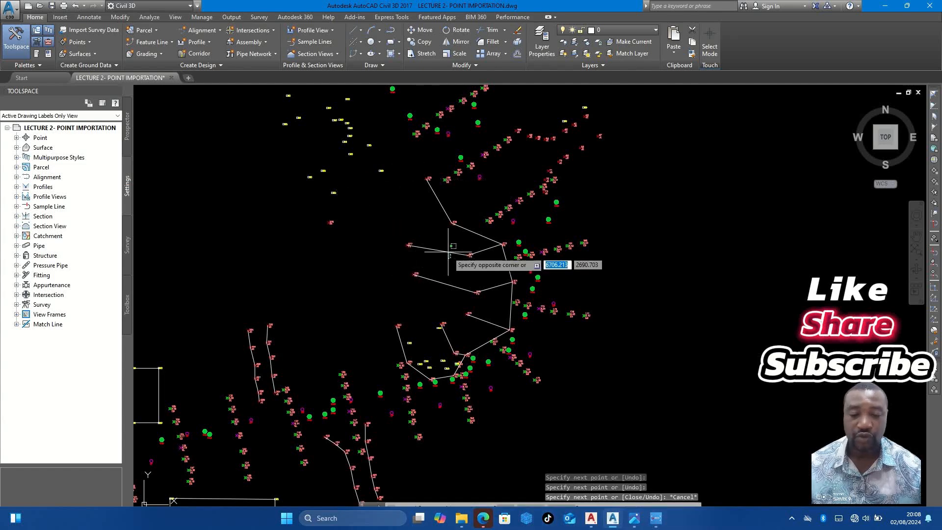
- Erase the misplaced fence line between FN points 274 and 277
left_click(441, 248)
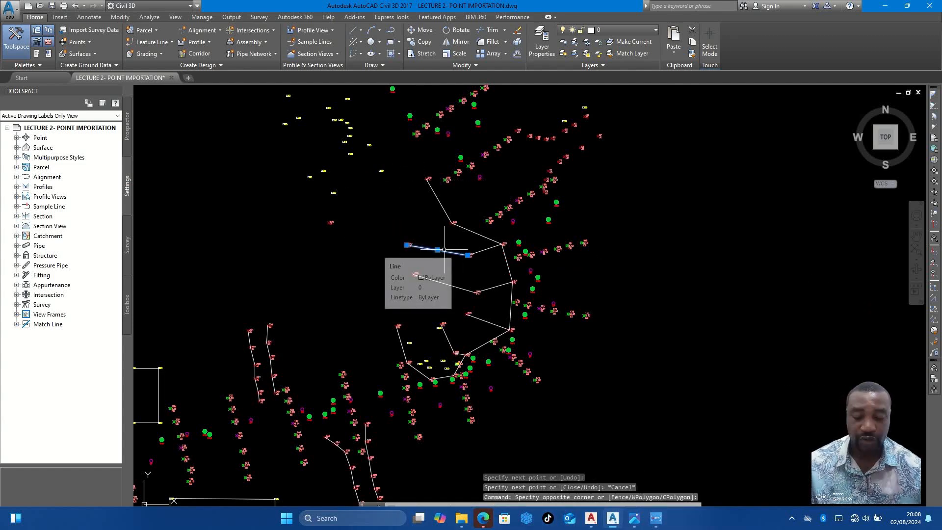
type("E")
key("Return")
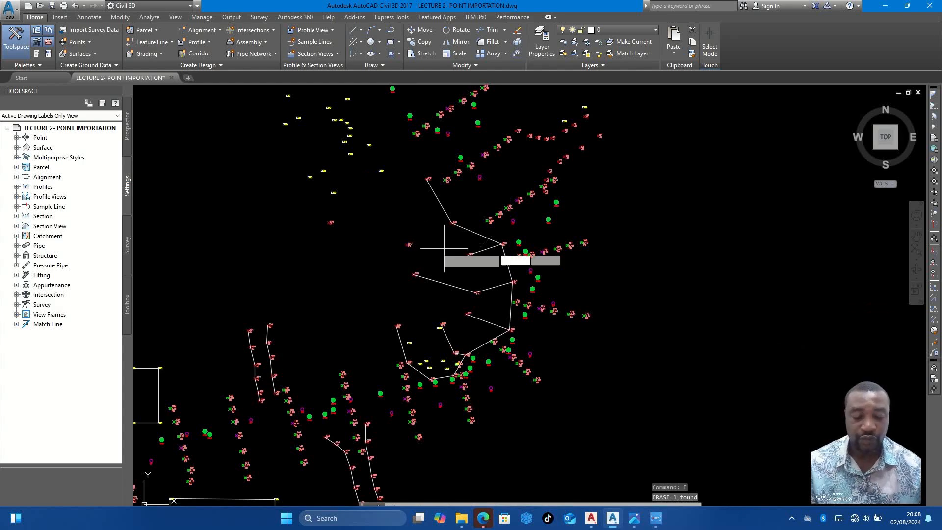
- Draw a fence line from FN point 277 to FN point 276
scroll(432, 242, "up", 4)
type("L")
key("Return")
left_click(367, 248)
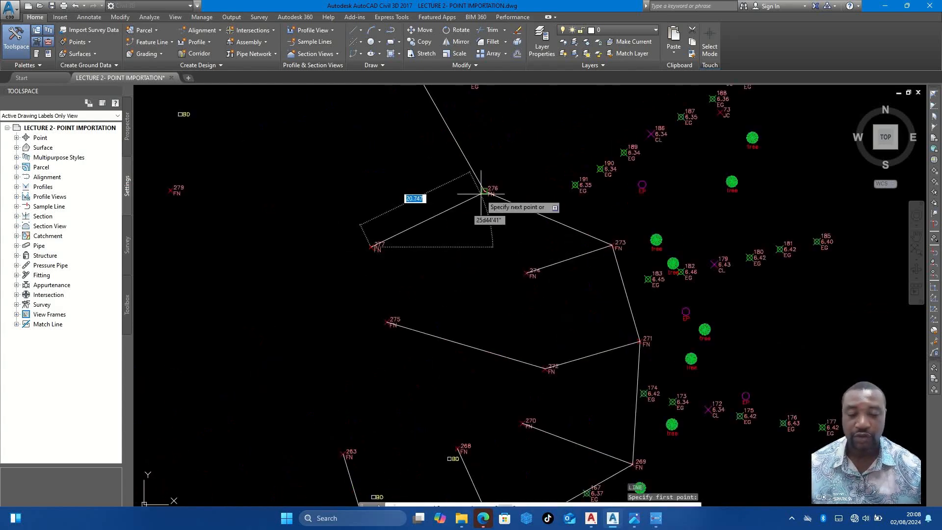
left_click(484, 191)
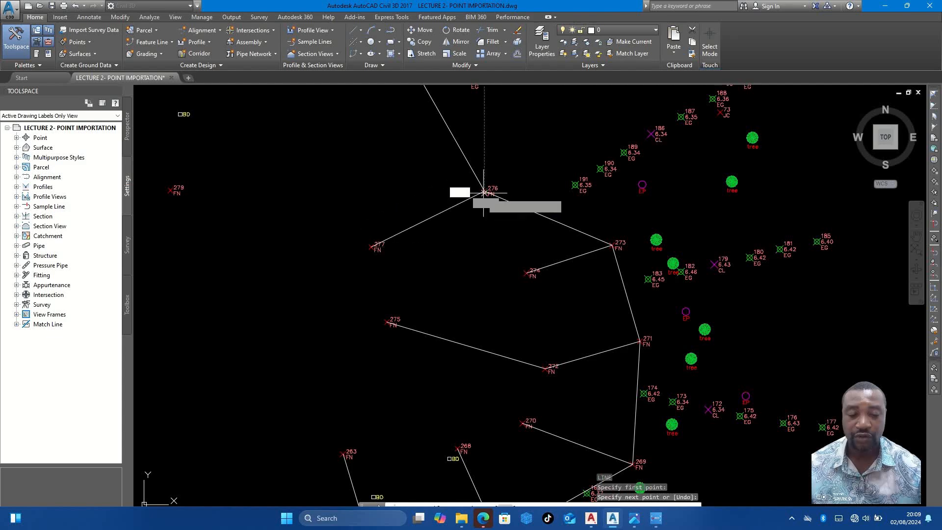
left_click(529, 271)
scroll(537, 263, "down", 4)
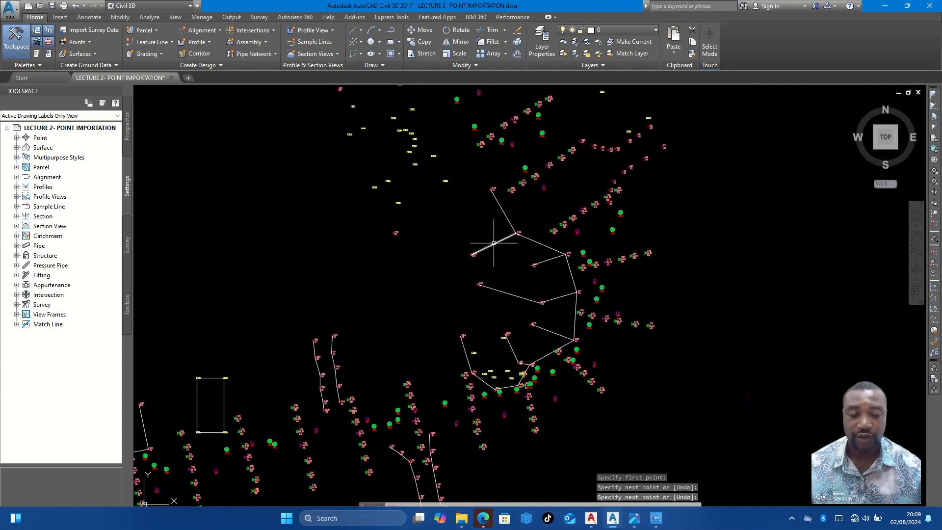
- Draw a fence line from FN point 278 west to FN point 279
scroll(493, 242, "up", 2)
key("Return")
key("Return")
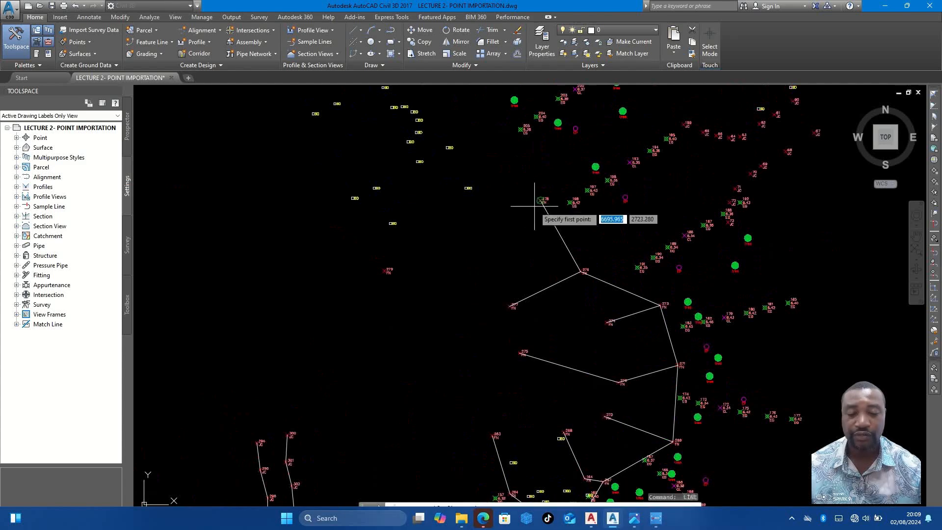
left_click(540, 201)
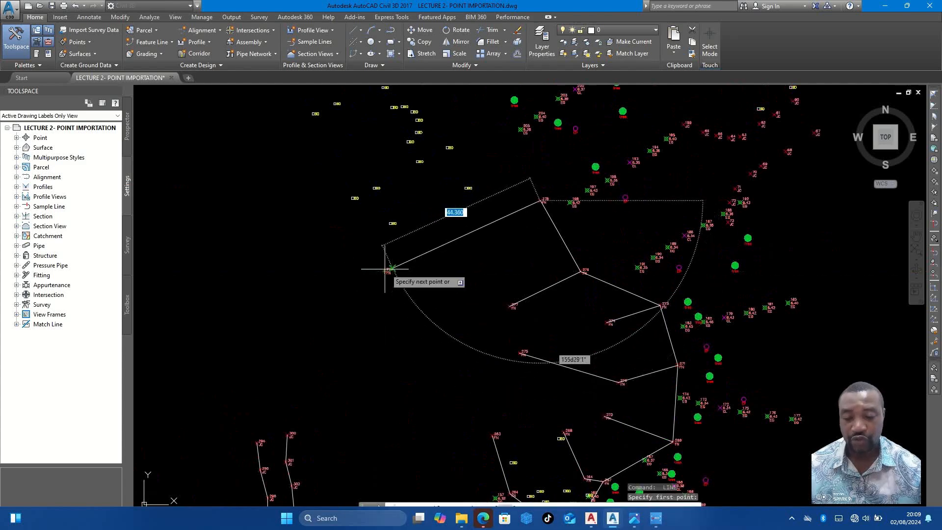
scroll(388, 267, "up", 4)
left_click(381, 270)
scroll(426, 255, "down", 4)
key("Return")
key("Return")
- Draw a fence line from FN point 278 north to FN point 280
scroll(556, 192, "up", 4)
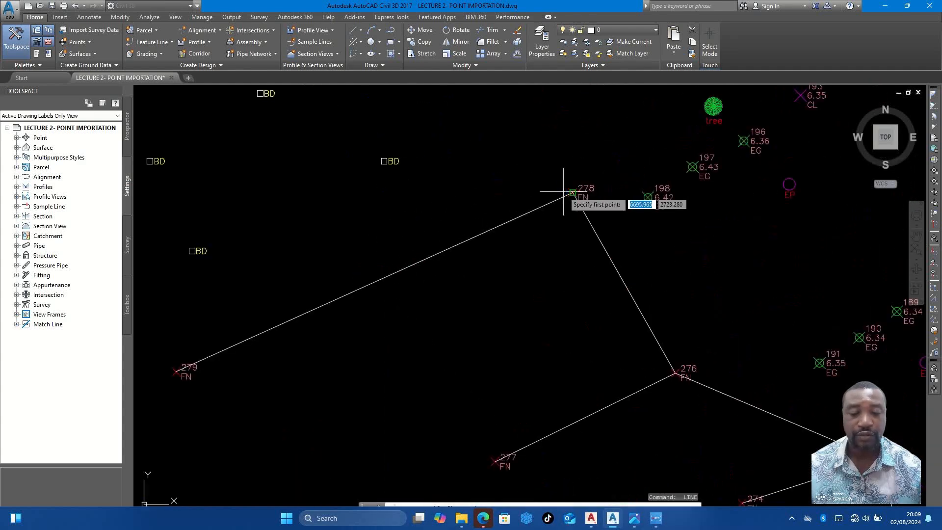
left_click(572, 191)
scroll(572, 191, "down", 4)
scroll(554, 220, "up", 3)
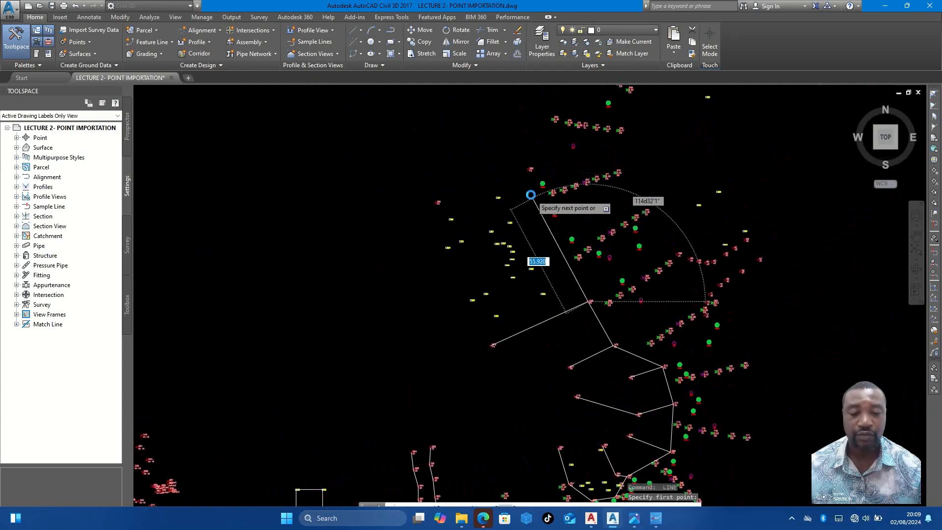
scroll(529, 148, "up", 2)
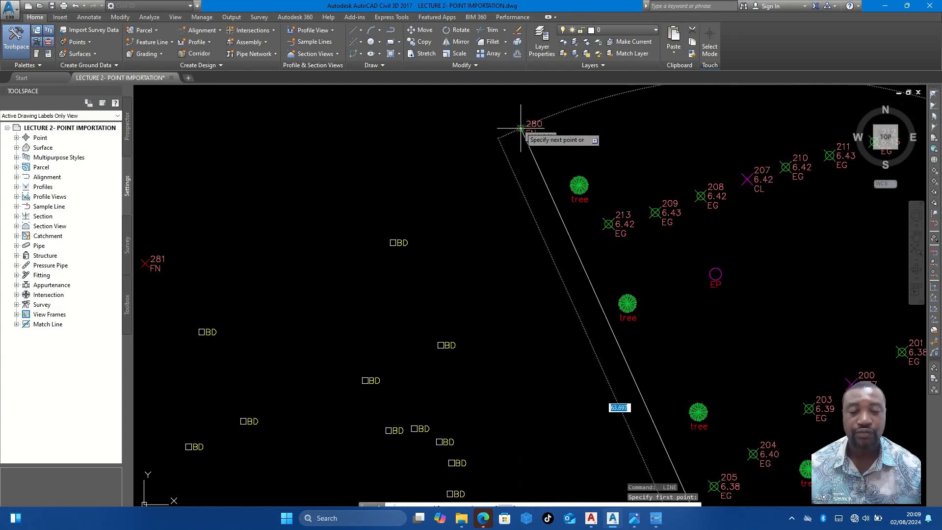
scroll(521, 130, "up", 2)
left_click(519, 130)
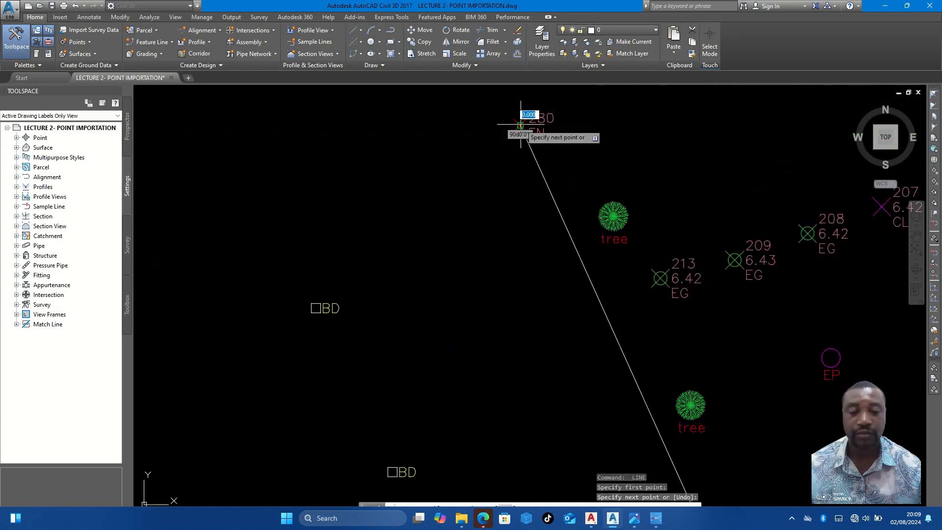
- Continue the fence line from FN point 280 to FN point 281 and end it there
scroll(527, 136, "down", 2)
scroll(526, 136, "down", 2)
scroll(289, 211, "up", 3)
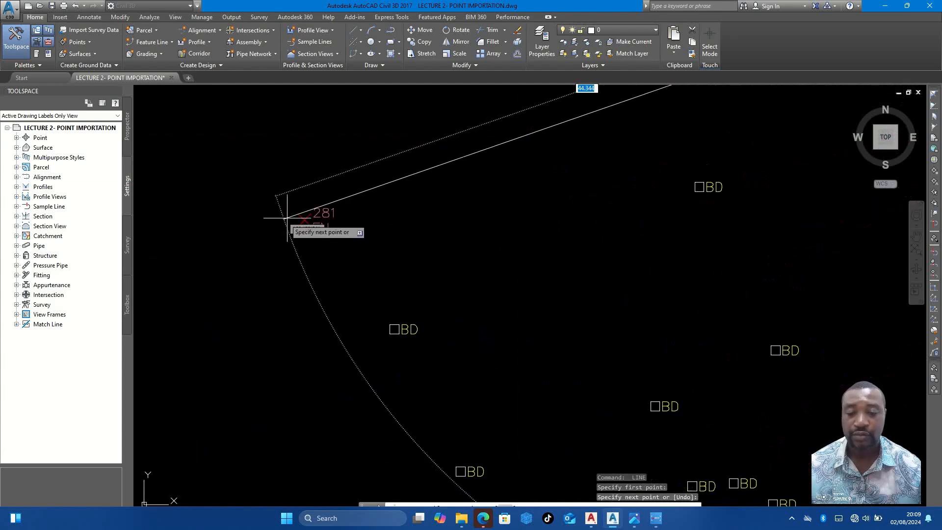
left_click(302, 220)
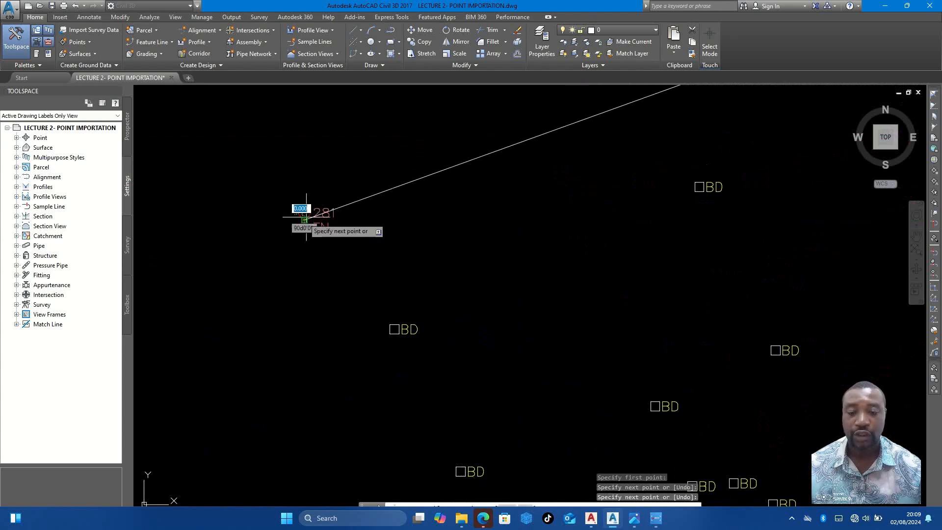
scroll(344, 218, "down", 5)
key("Escape")
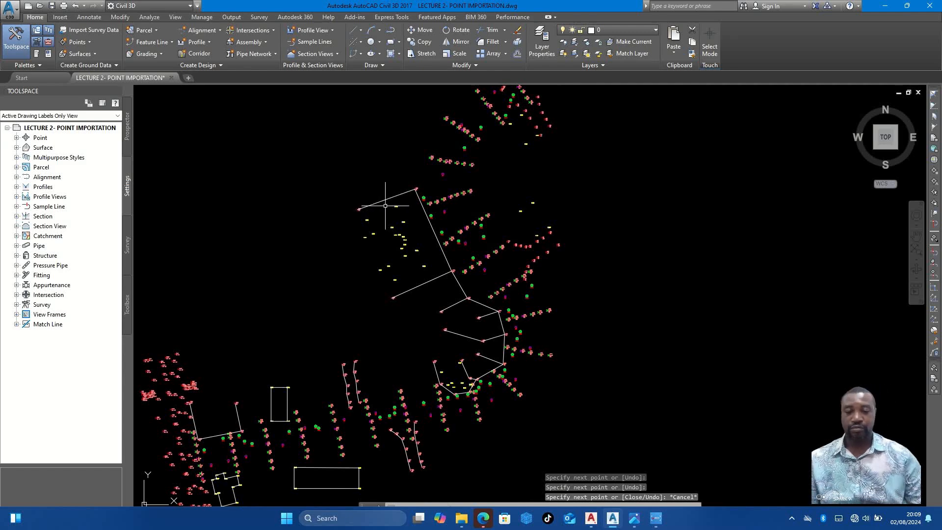
- Consult the building shape in the FIELD INFORMATION.jpg sketch and draw the north and west walls of the building between FN points 263 and 268
scroll(457, 305, "up", 5)
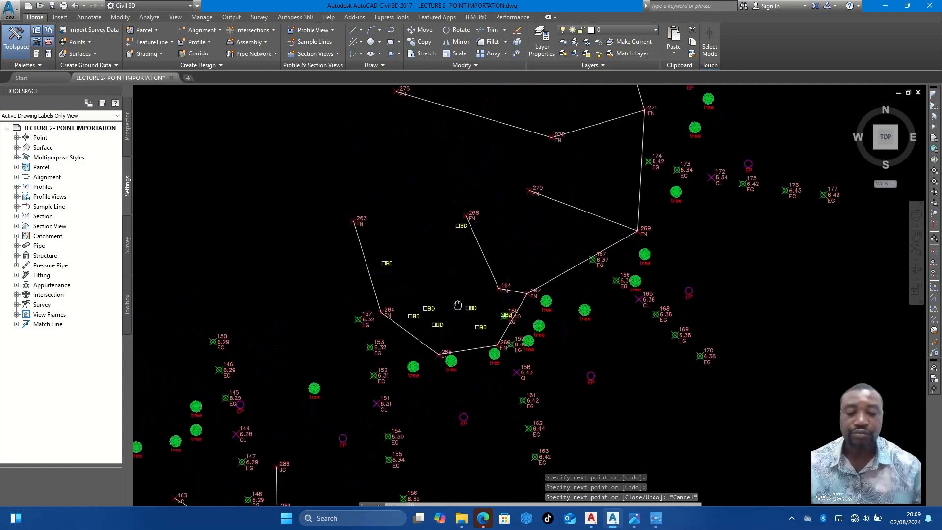
scroll(425, 295, "up", 4)
middle_click_drag(426, 294, 429, 299)
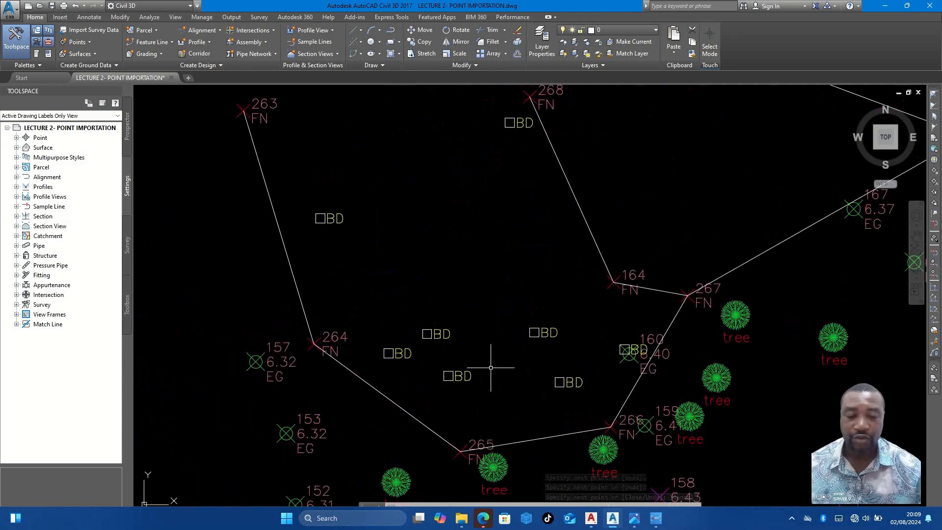
scroll(469, 296, "down", 2)
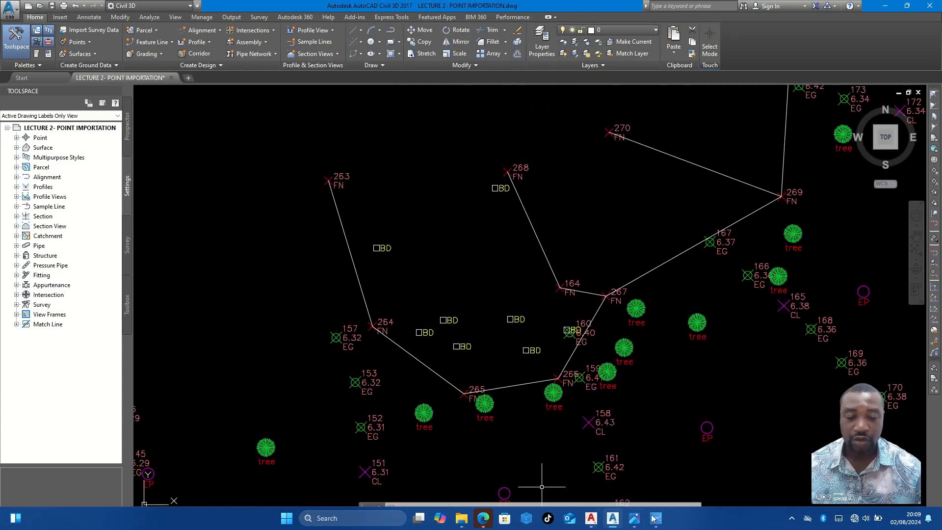
left_click(634, 519)
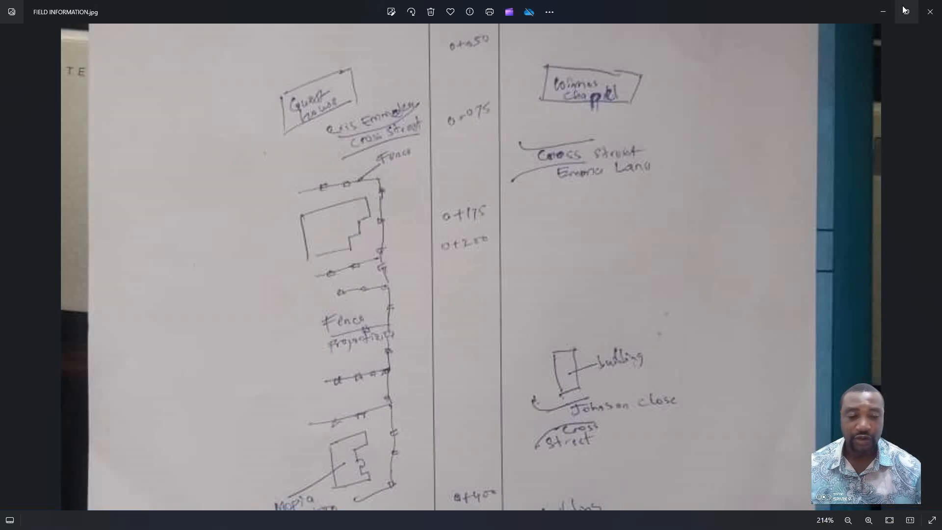
left_click(883, 11)
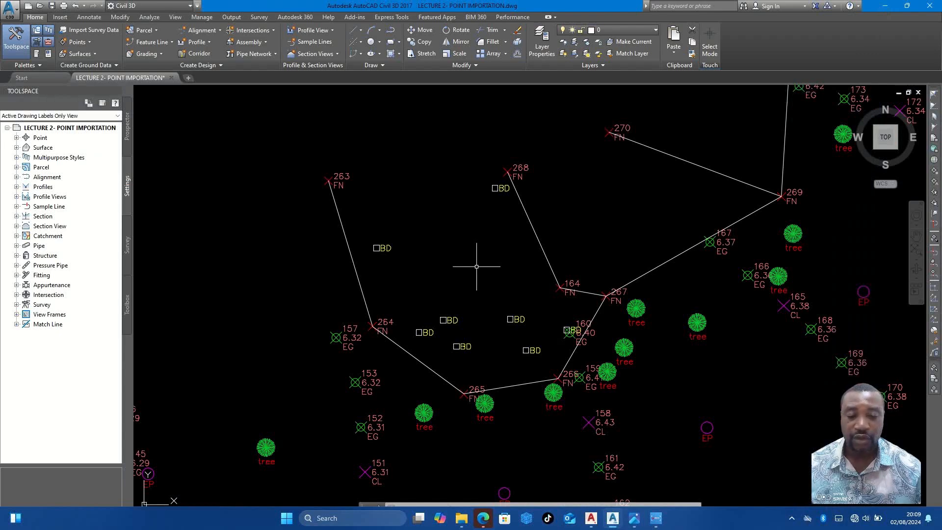
type("l")
key("Return")
left_click(493, 190)
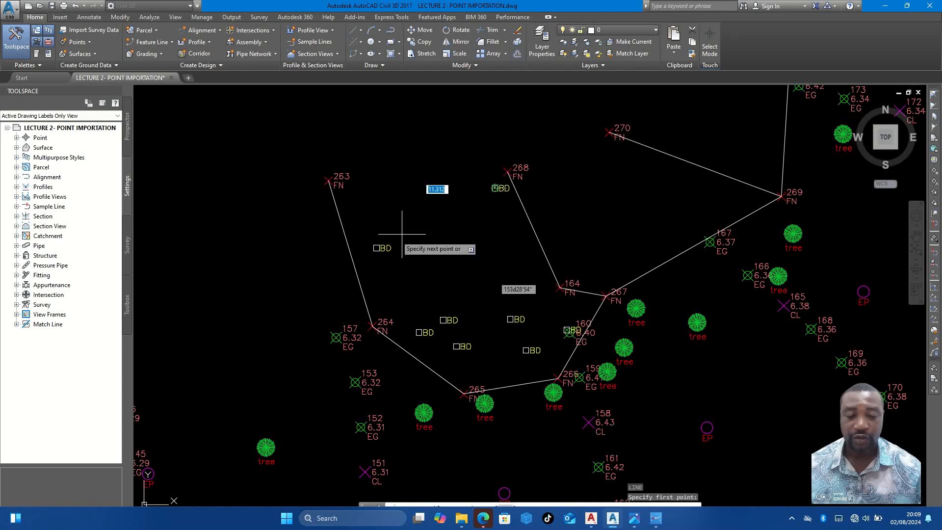
left_click(376, 248)
scroll(419, 332, "up", 2)
left_click(418, 332)
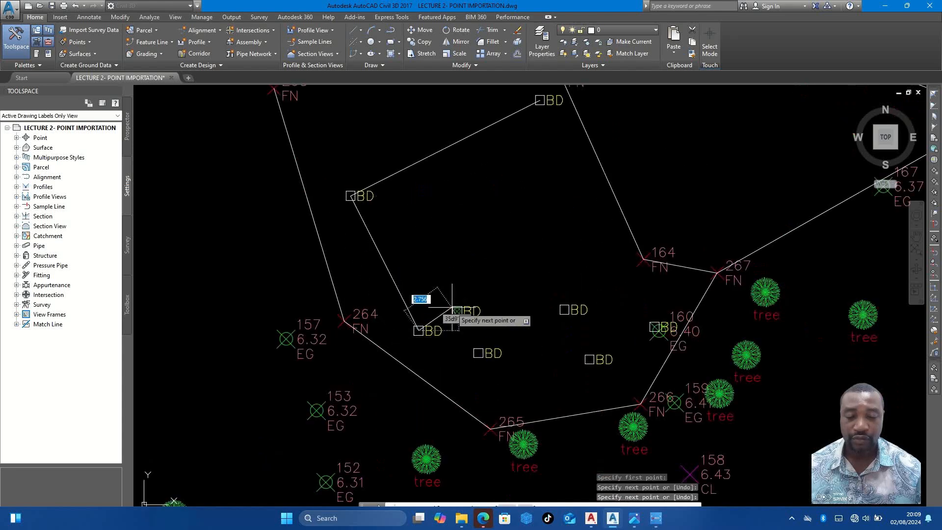
- Draw the building's stepped southern side through the BD points, ending at the BD corner beside EG point 160
left_click(457, 310)
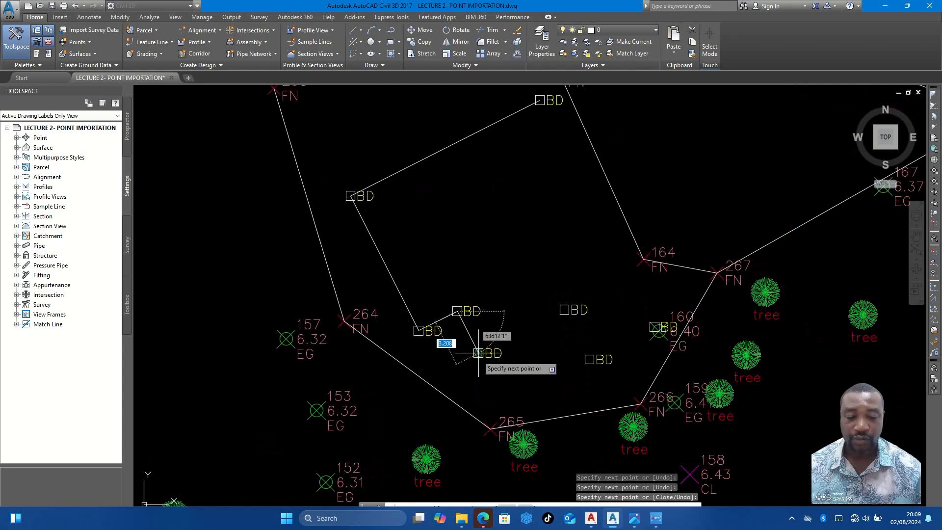
left_click(477, 352)
left_click(564, 309)
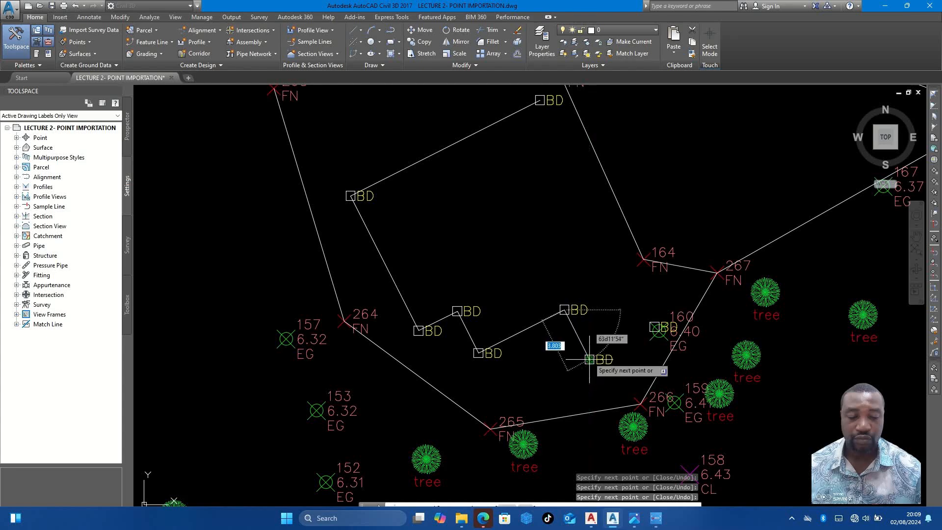
scroll(589, 359, "up", 2)
left_click(589, 359)
scroll(600, 346, "up", 2)
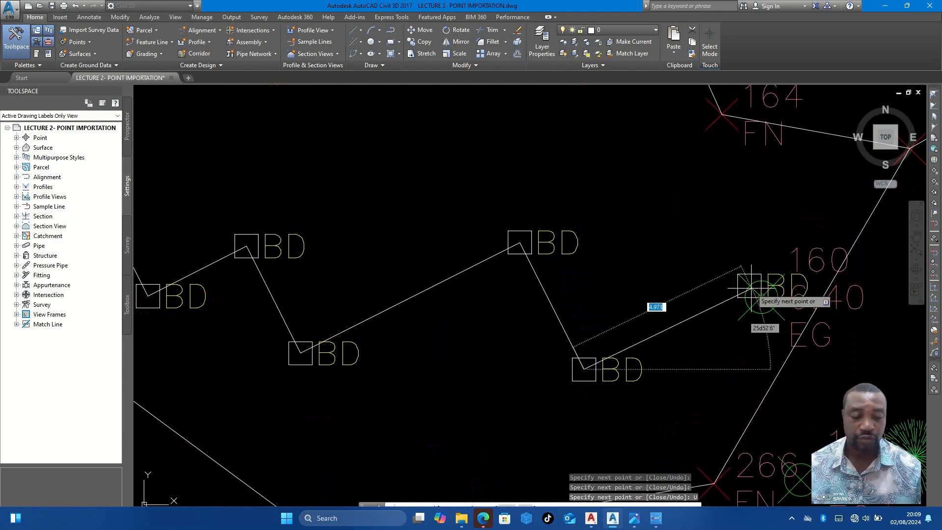
type("U")
scroll(748, 286, "up", 4)
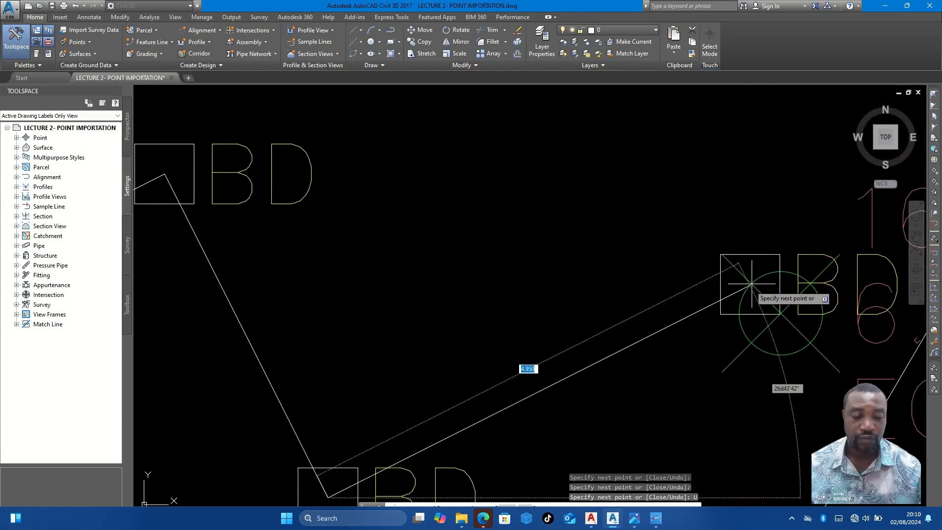
left_click(751, 283)
- Close the building outline with its east wall back to the starting BD point beside FN point 268
scroll(735, 294, "down", 6)
middle_click_drag(696, 232, 726, 385)
scroll(669, 256, "down", 3)
scroll(669, 246, "up", 5)
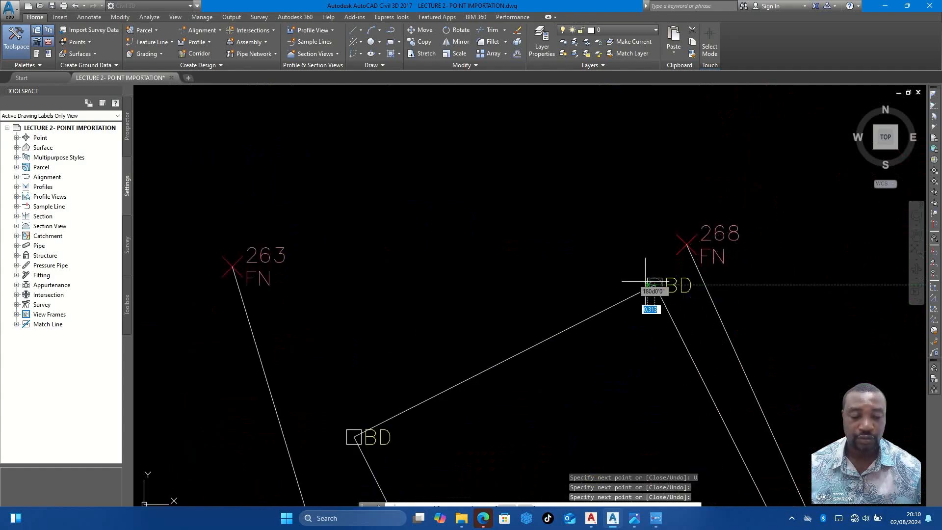
key("Escape")
- Start the outline of the building south of FN point 281, joining its northernmost BD point to the three BD points on the west side
scroll(643, 282, "down", 10)
mouse_move(643, 282)
middle_mouse_down()
mouse_move(549, 331)
mouse_move(567, 319)
middle_mouse_up()
scroll(540, 310, "up", 2)
scroll(530, 263, "up", 5)
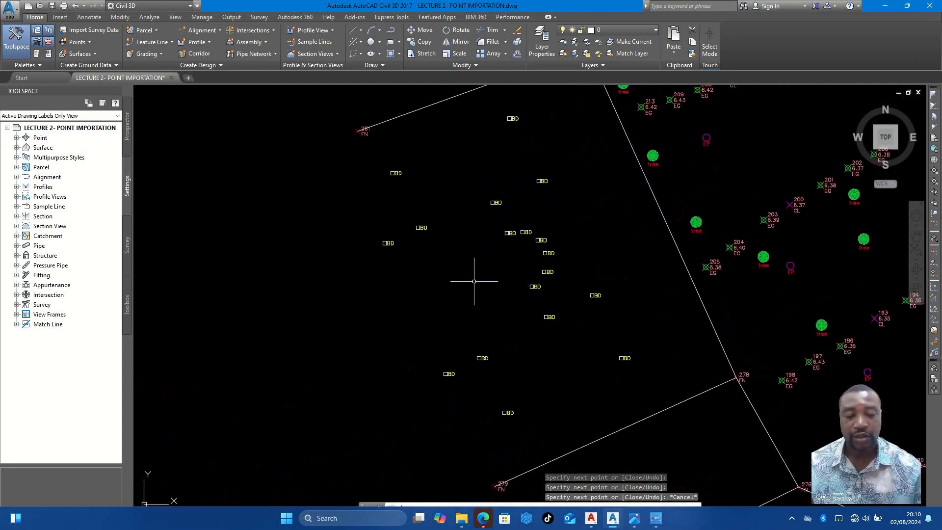
key("space")
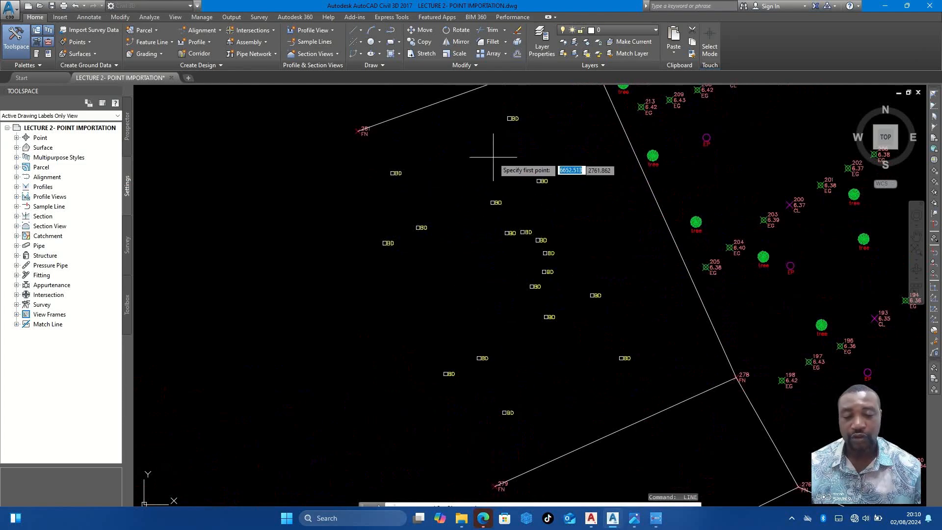
scroll(510, 119, "up", 2)
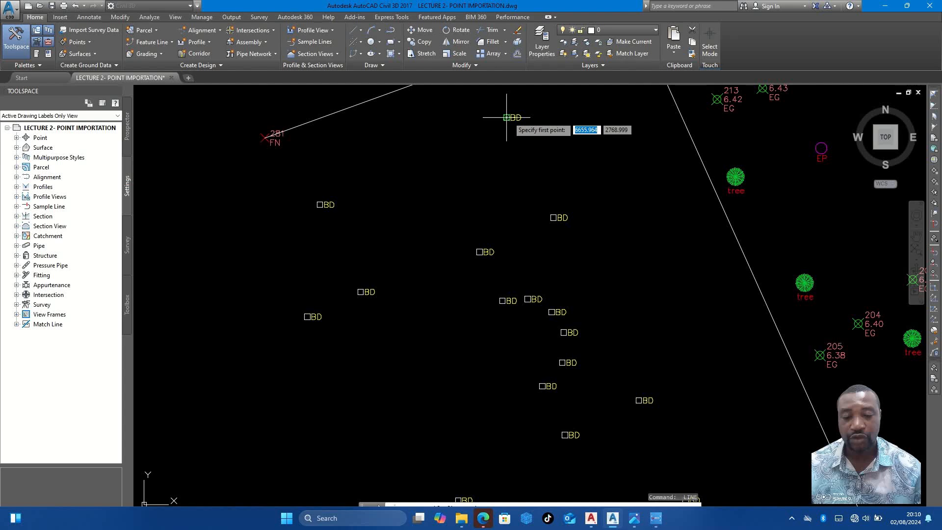
left_click(509, 118)
left_click(320, 205)
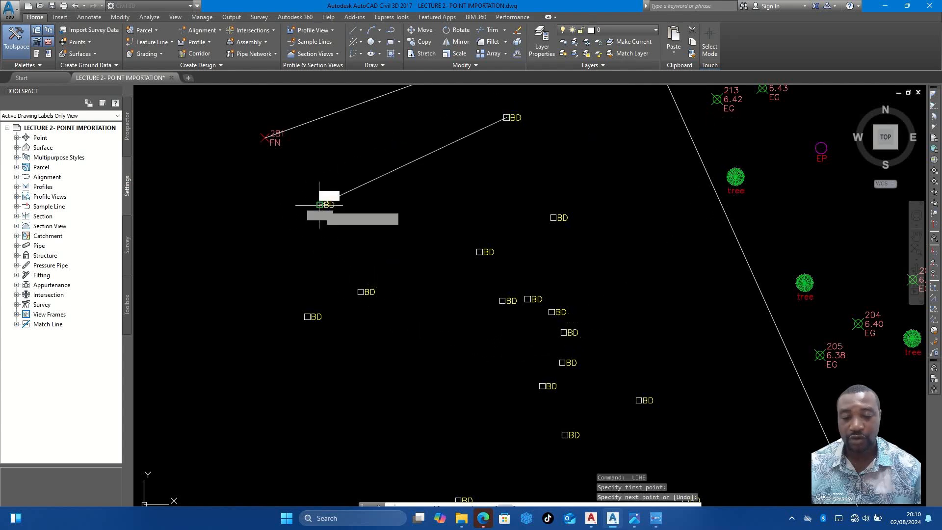
left_click(360, 291)
left_click(312, 316)
- Continue the outline of the building south of FN point 281 along its west and south walls to the southeastern BD corner
scroll(323, 191, "down", 4)
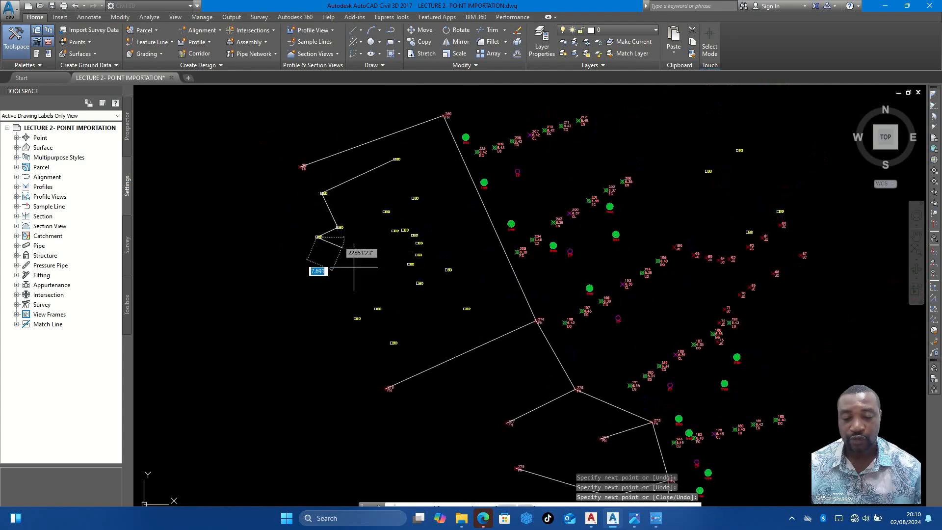
scroll(357, 319, "up", 4)
left_click(354, 318)
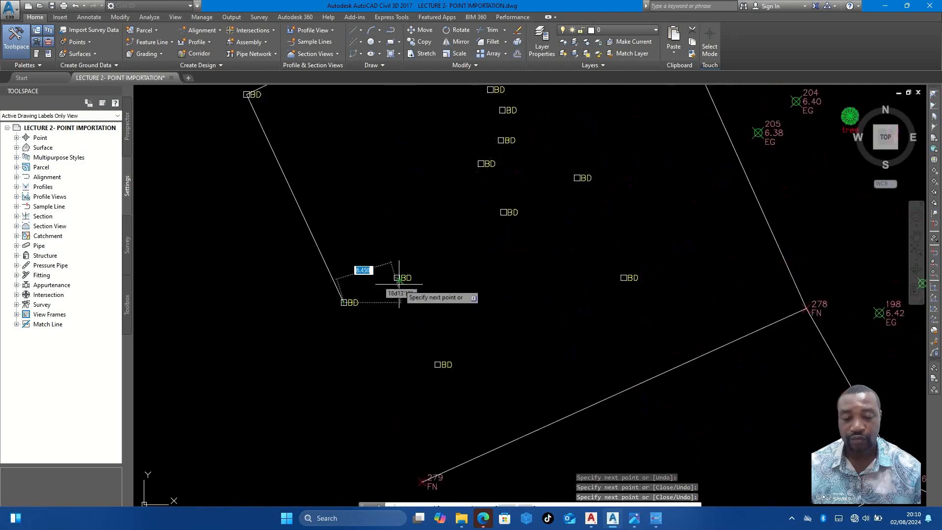
left_click(437, 364)
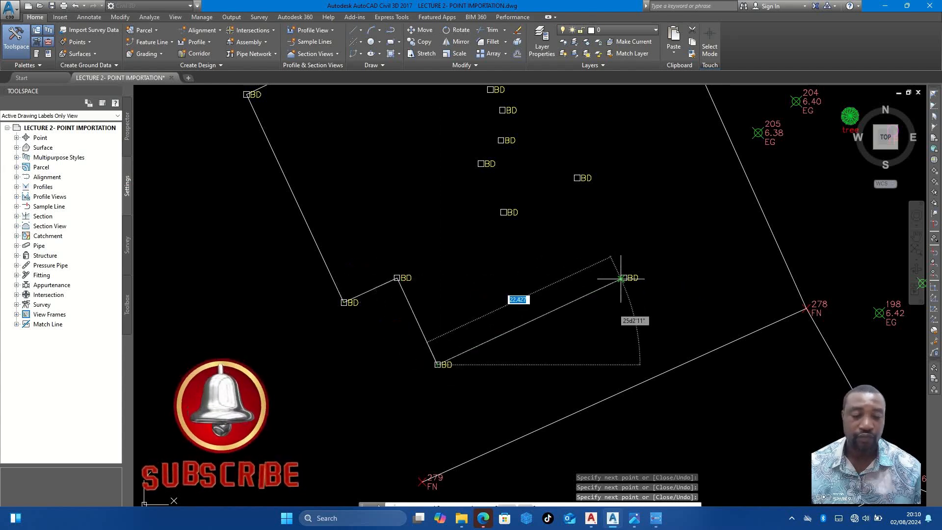
left_click(623, 277)
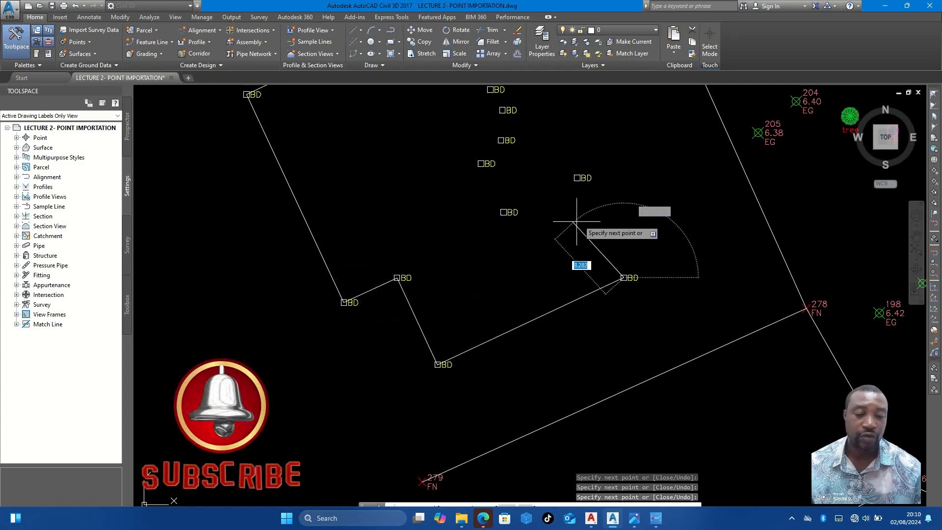
- Draw the stepped southern part of the building's east side through three BD points, up to the start of the curved section
scroll(578, 178, "up", 3)
left_click(576, 177)
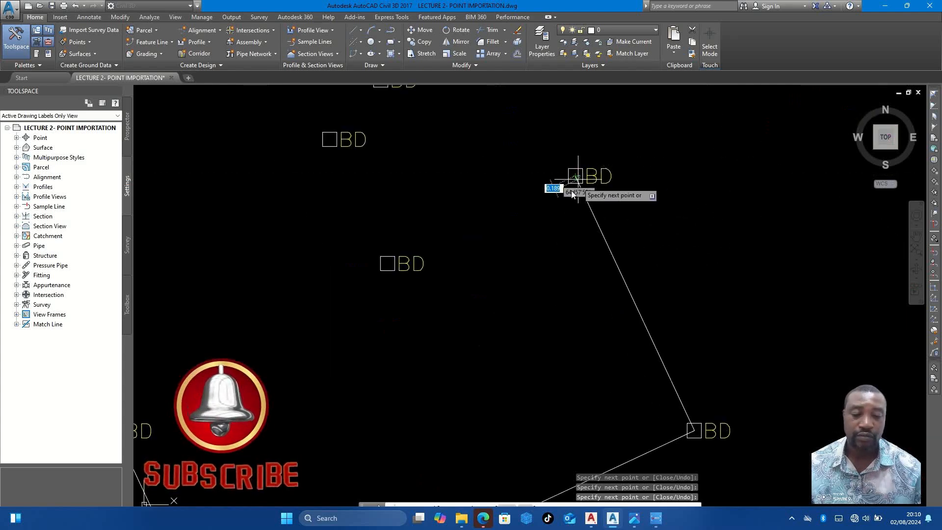
left_click(387, 263)
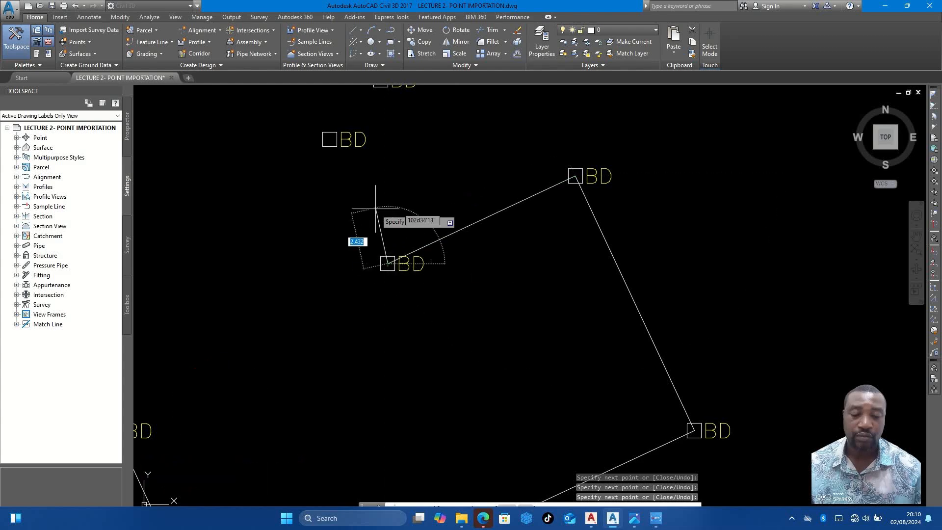
left_click(329, 139)
- Trace the curved section of the building's east side by joining its closely spaced BD points with line segments
scroll(495, 348, "down", 5)
scroll(466, 290, "up", 8)
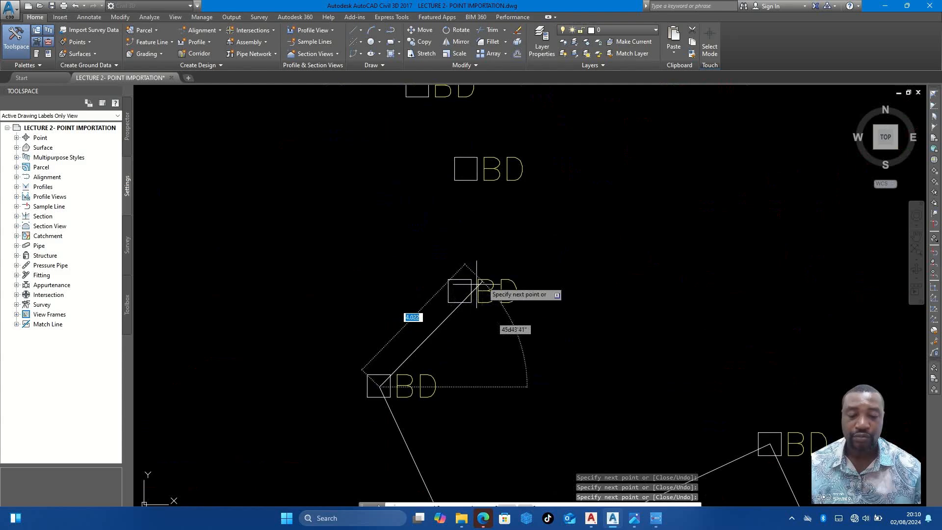
left_click(472, 289)
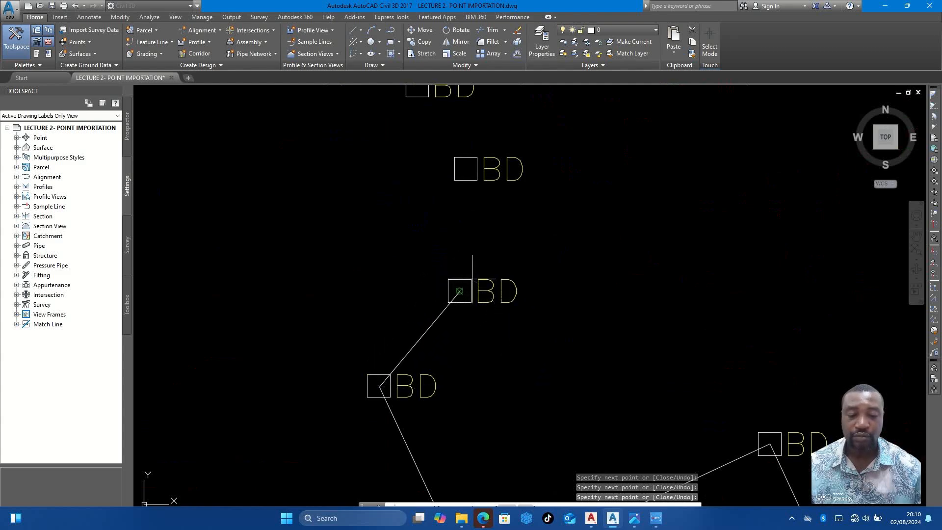
left_click(466, 163)
scroll(525, 221, "down", 2)
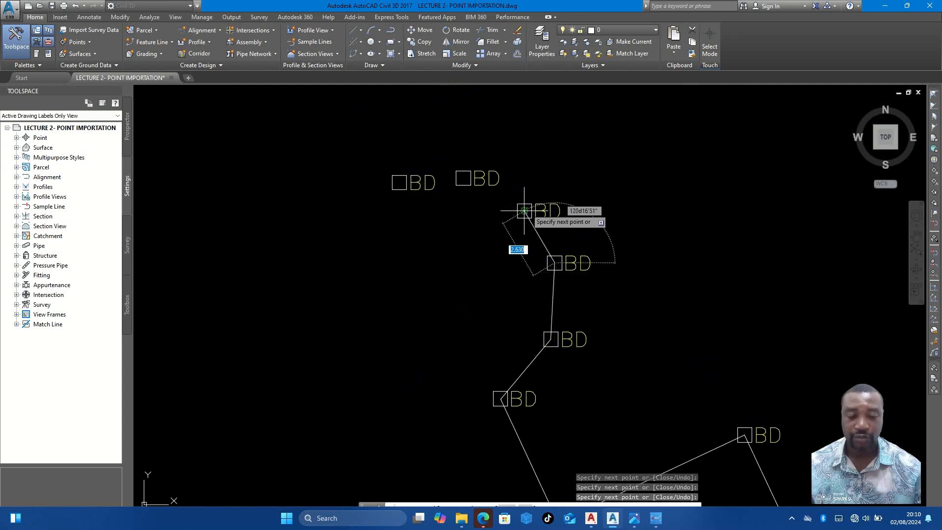
left_click(464, 180)
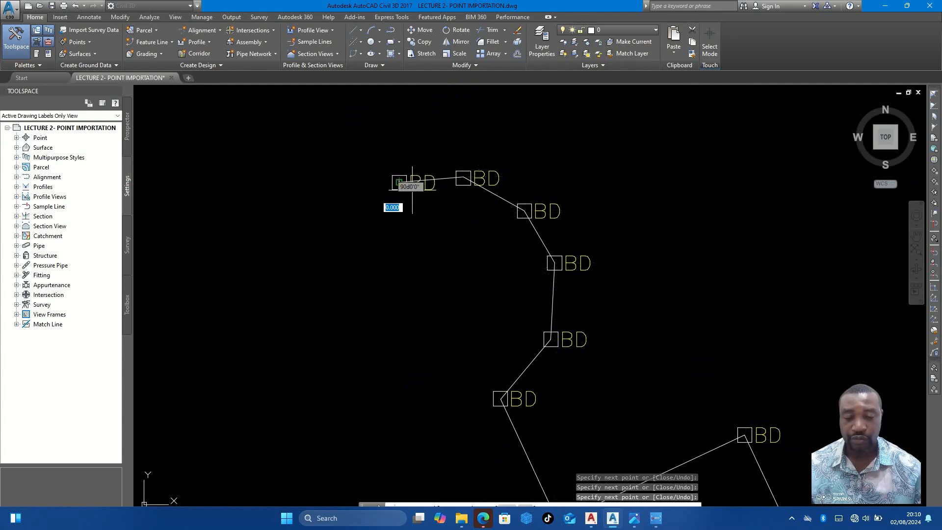
left_click(411, 185)
- Close the building outline through the two remaining northeastern BD points, back to its northernmost BD point
scroll(478, 250, "down", 3)
scroll(446, 189, "up", 2)
left_click(434, 188)
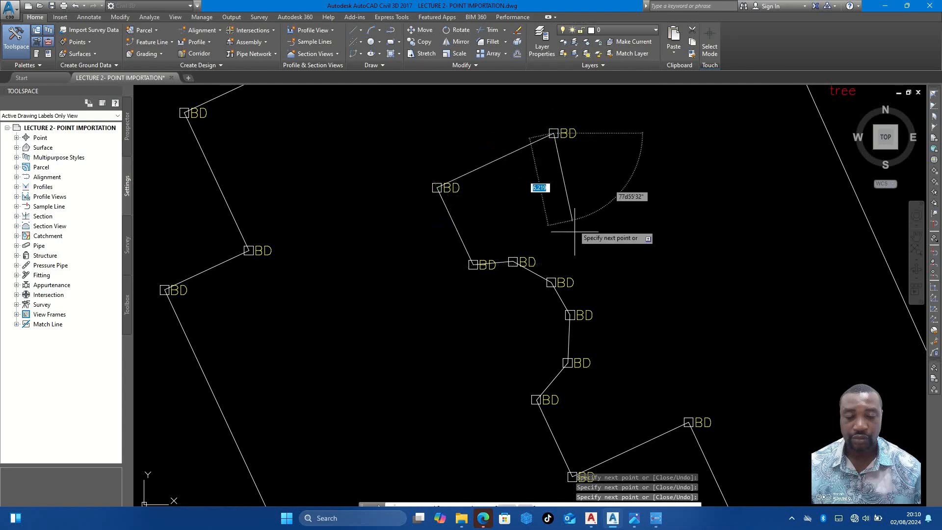
scroll(571, 220, "down", 3)
scroll(527, 148, "up", 3)
left_click(534, 124)
scroll(537, 130, "down", 3)
key("Escape")
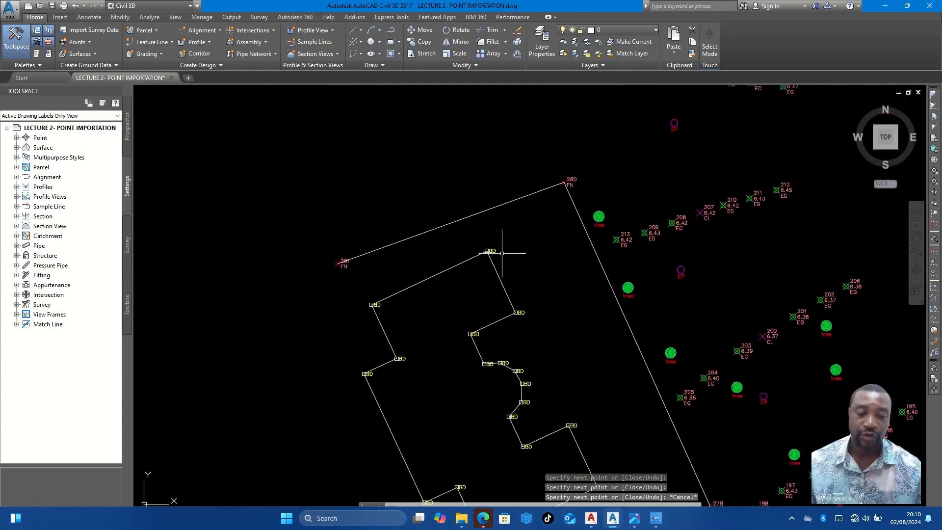
- Draw the southwest edge of the road junction by joining JC points 74 through 79 with lines
scroll(504, 239, "down", 3)
middle_click_drag(542, 235, 474, 296)
scroll(507, 233, "up", 3)
middle_click_drag(506, 232, 402, 319)
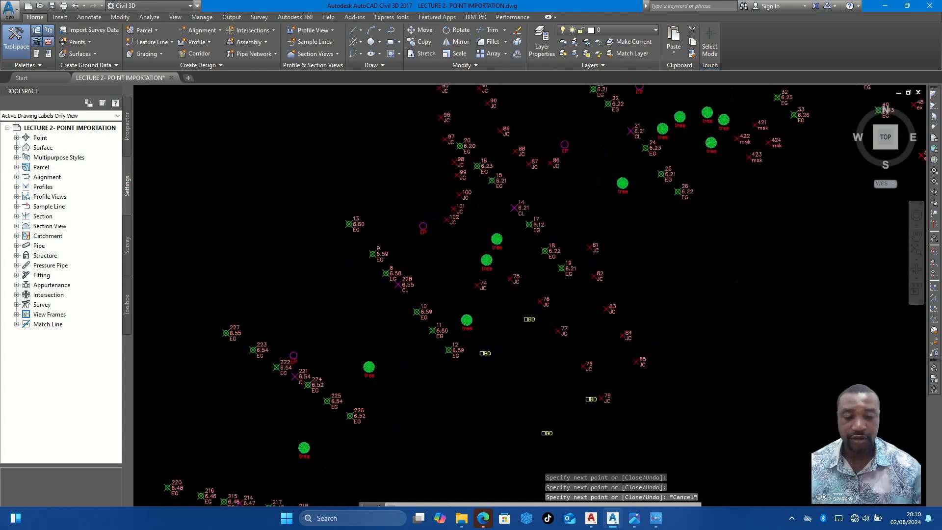
scroll(652, 330, "up", 2)
type("line")
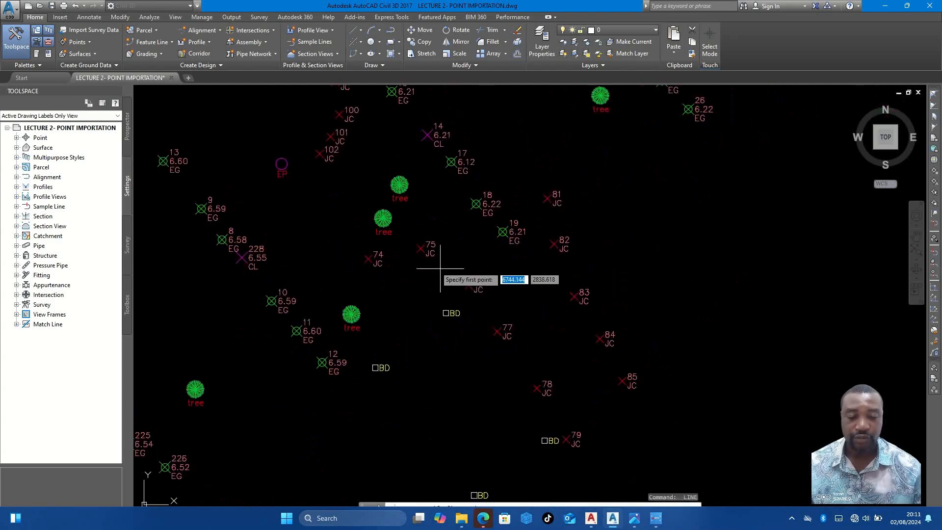
key("Return")
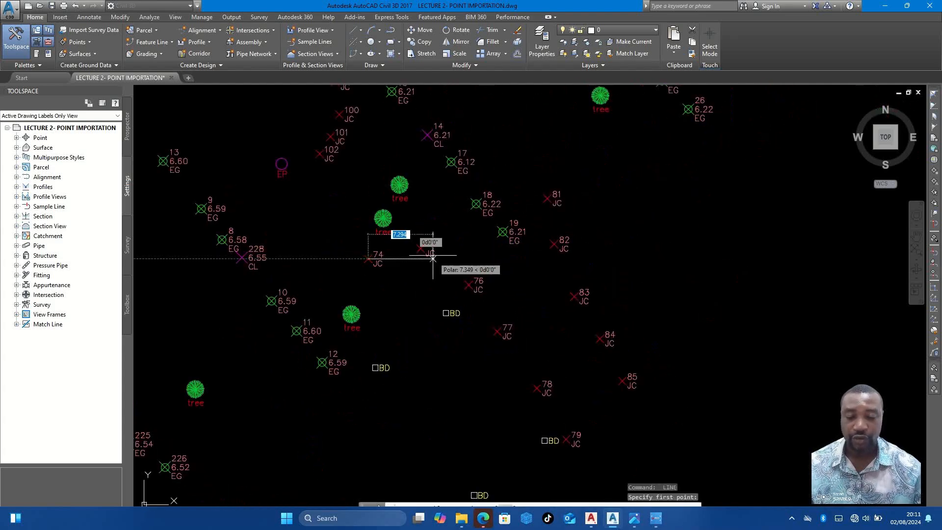
left_click(420, 249)
left_click(469, 284)
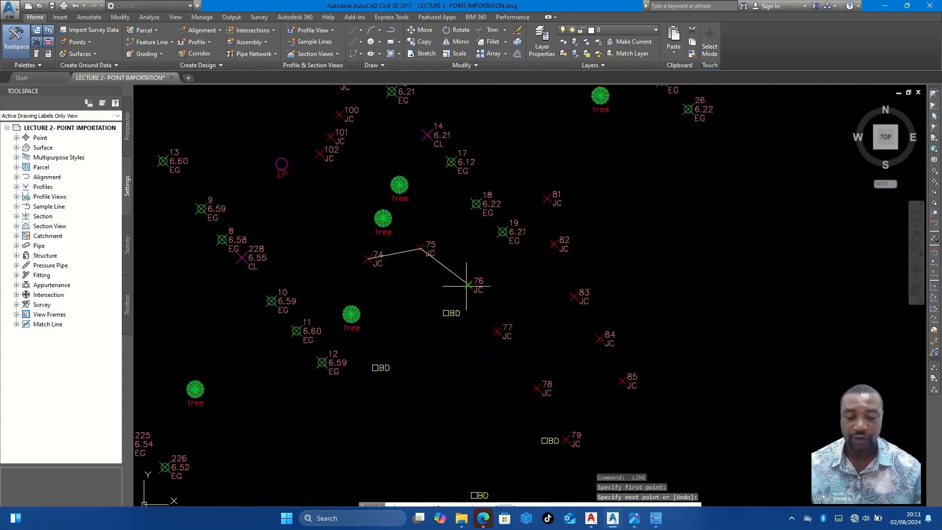
left_click(497, 331)
left_click(535, 387)
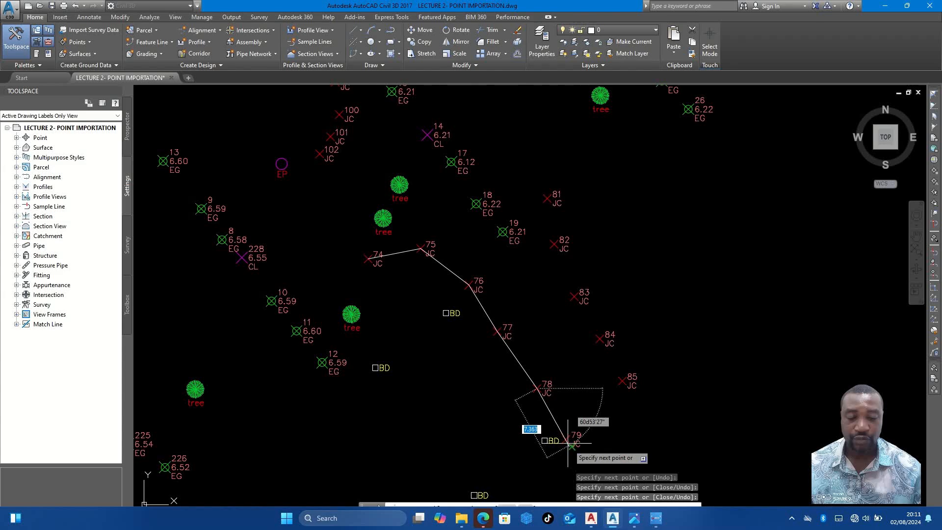
left_click(565, 437)
key("Escape")
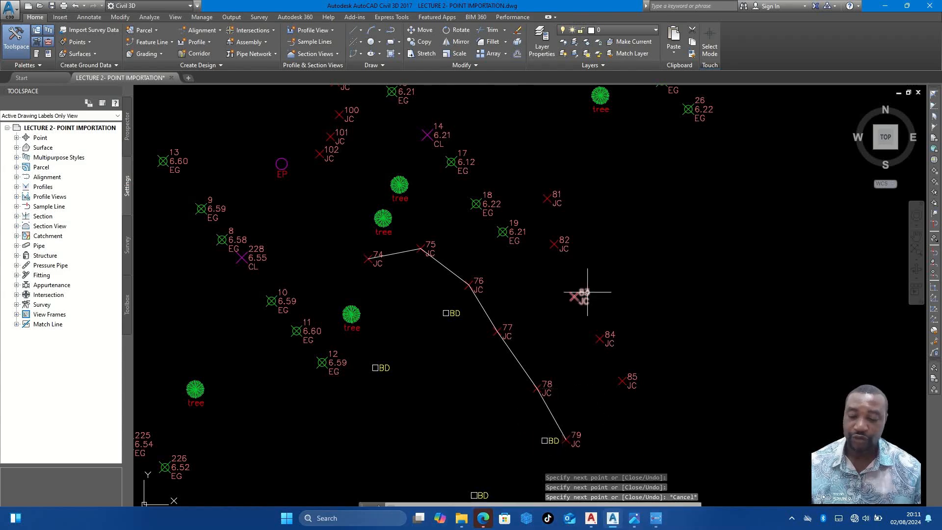
- Draw the opposite junction edge by joining JC points 85, 84, 83, 82 and 81 with lines
key("Return")
left_click(622, 381)
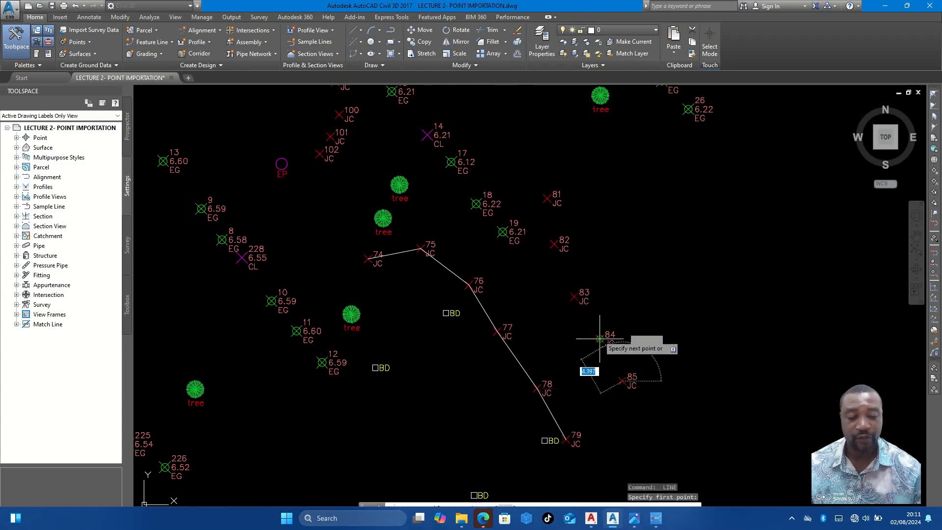
left_click(600, 338)
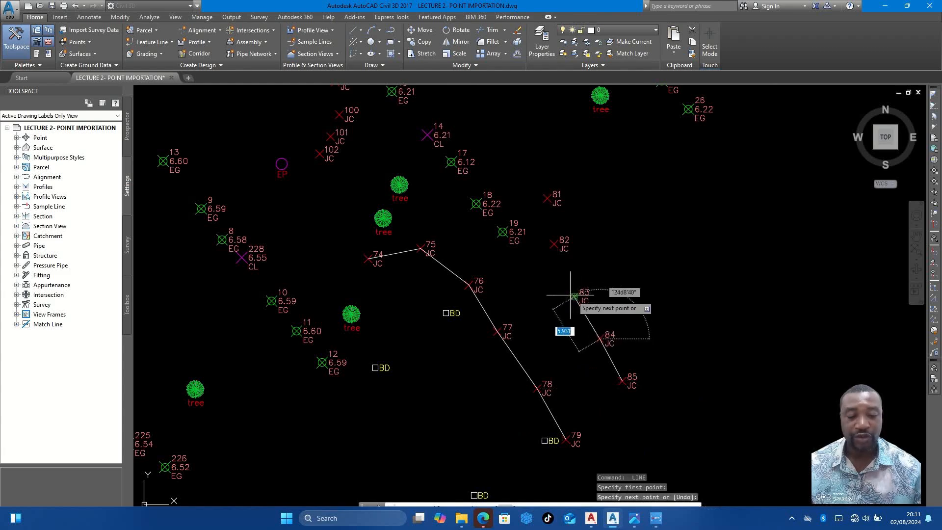
left_click(571, 296)
left_click(553, 243)
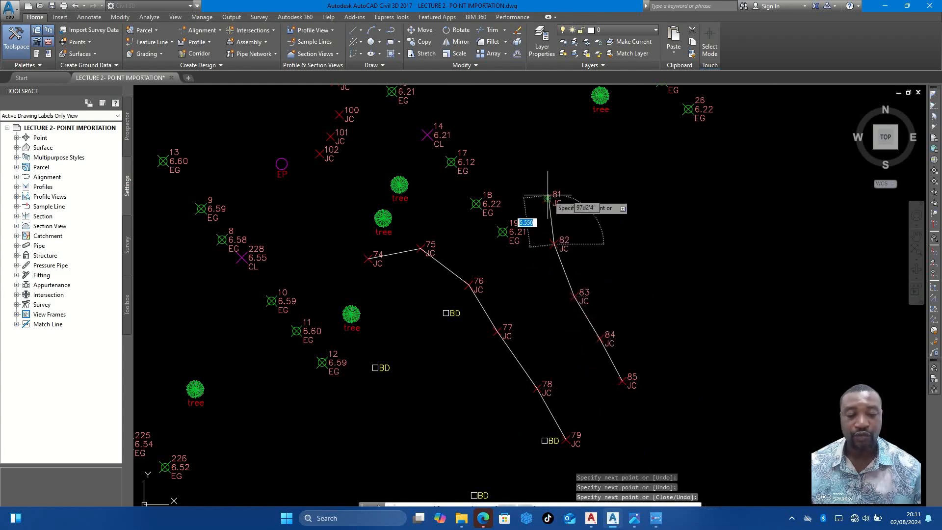
left_click(548, 208)
scroll(549, 209, "down", 3)
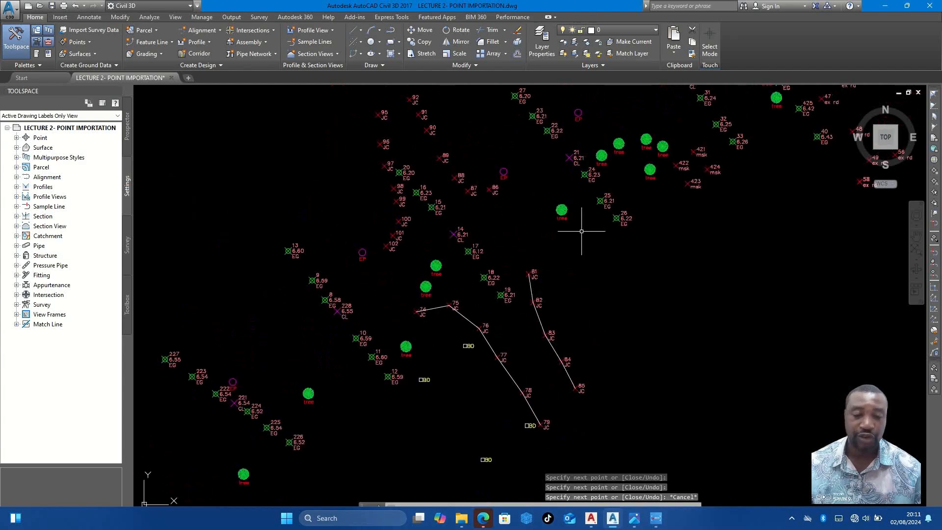
key("Escape")
- Draw the closed four-sided outline through msk points 422, 421, 424 and 423, back to 422
key("Return")
scroll(579, 274, "up", 3)
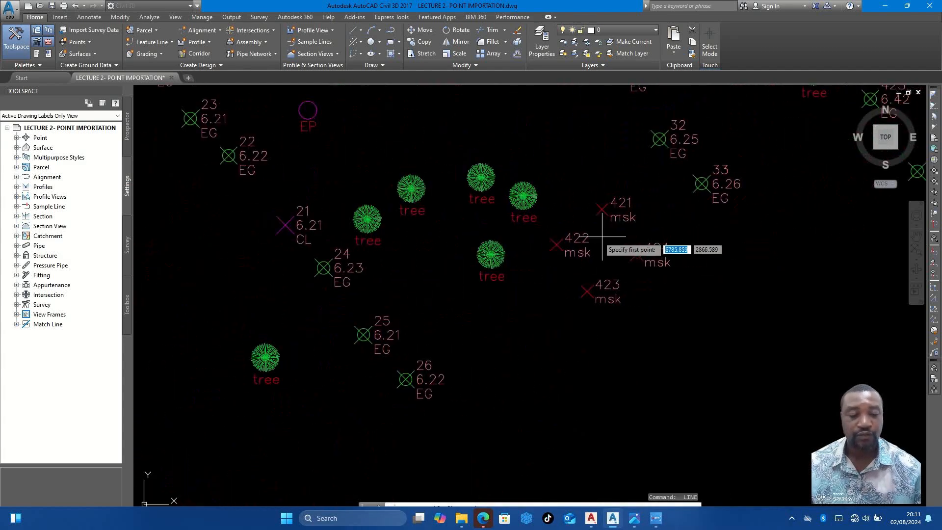
left_click(557, 245)
left_click(602, 209)
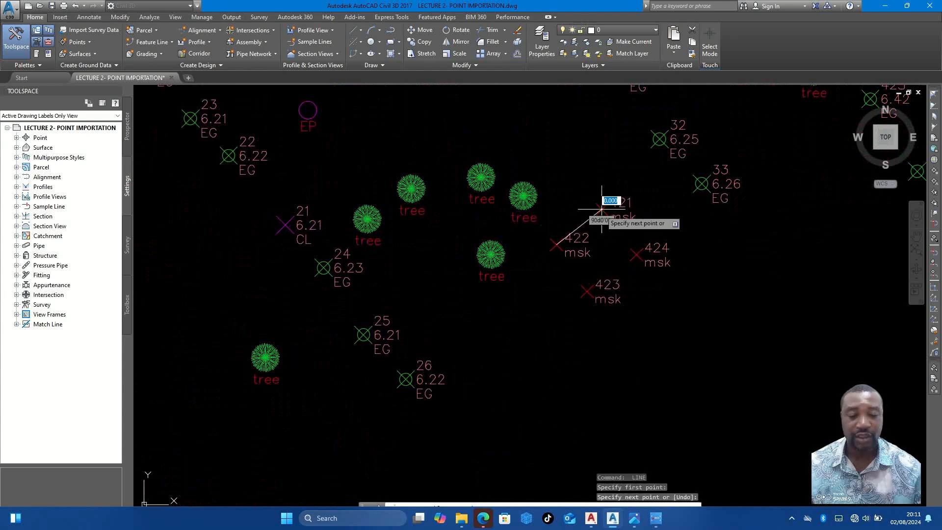
left_click(636, 254)
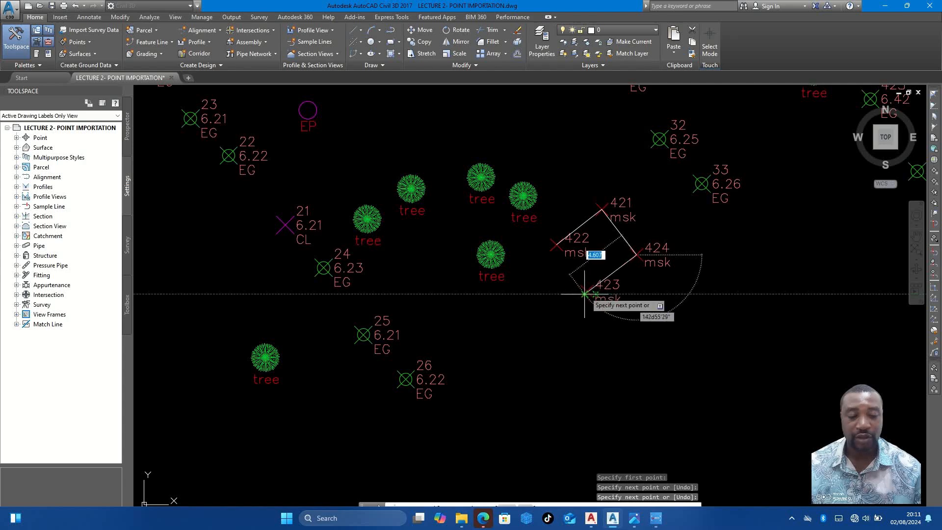
left_click(586, 291)
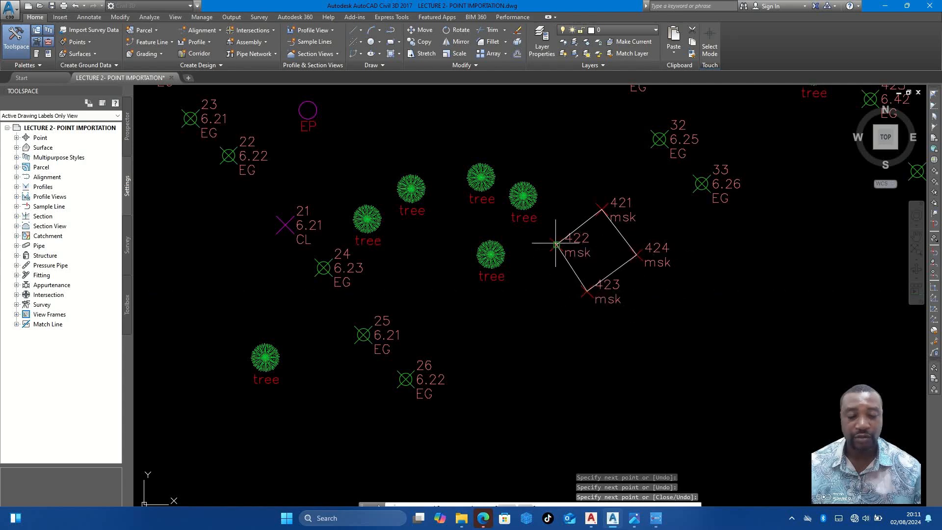
left_click(557, 243)
scroll(582, 261, "down", 4)
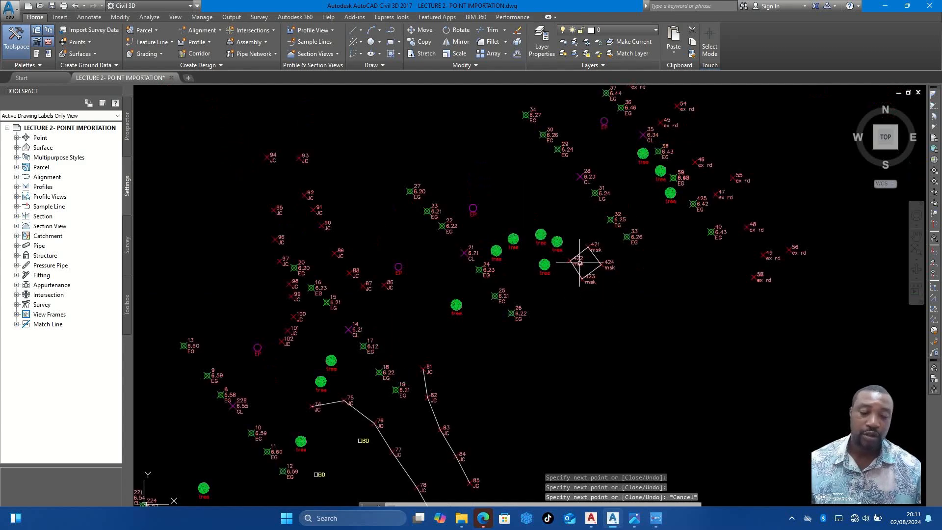
key("Escape")
- Draw the northeast junction edge by joining JC points 93 down through 86 with lines
key("Return")
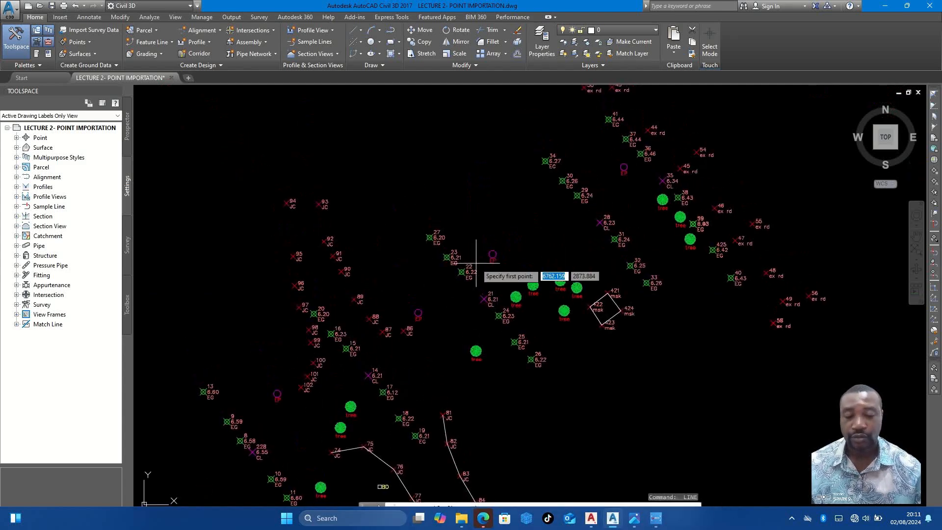
scroll(329, 208, "up", 4)
left_click(303, 194)
left_click(314, 290)
left_click(338, 326)
middle_click_drag(334, 327, 341, 156)
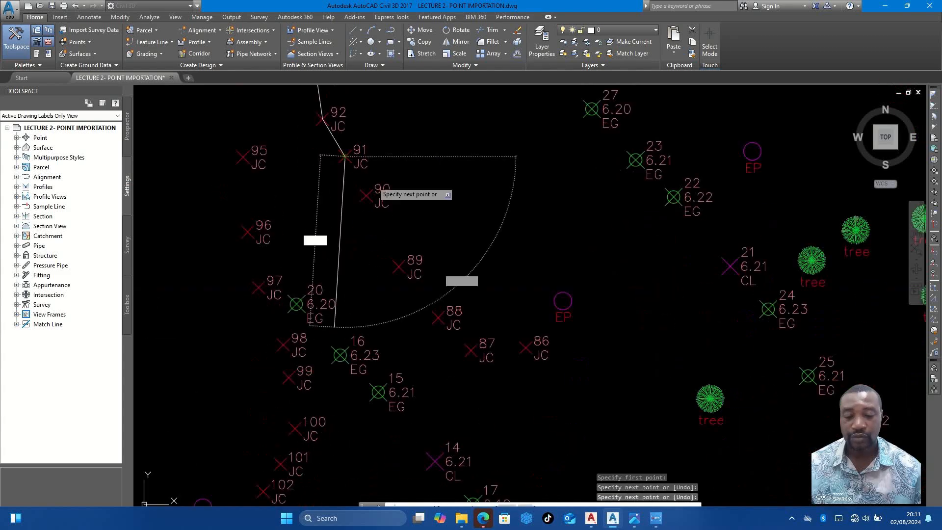
left_click(366, 196)
left_click(399, 267)
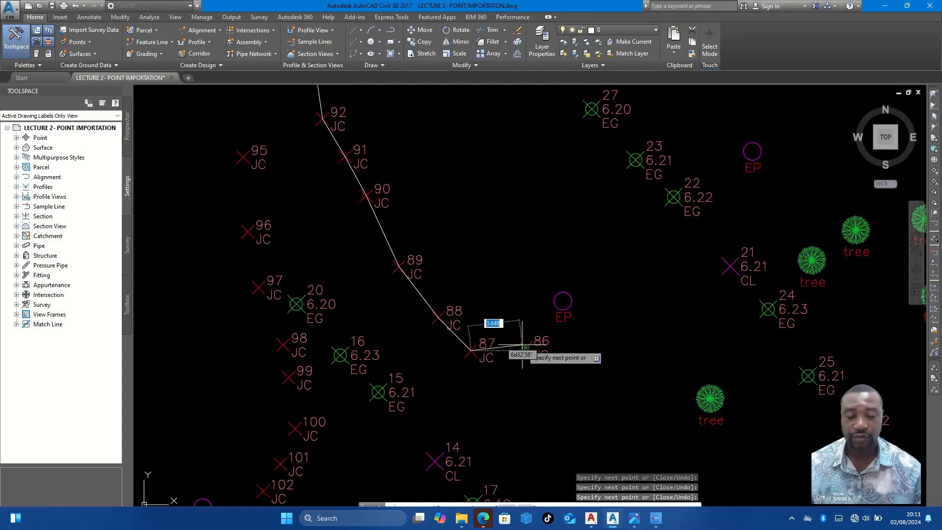
scroll(525, 350, "up", 4)
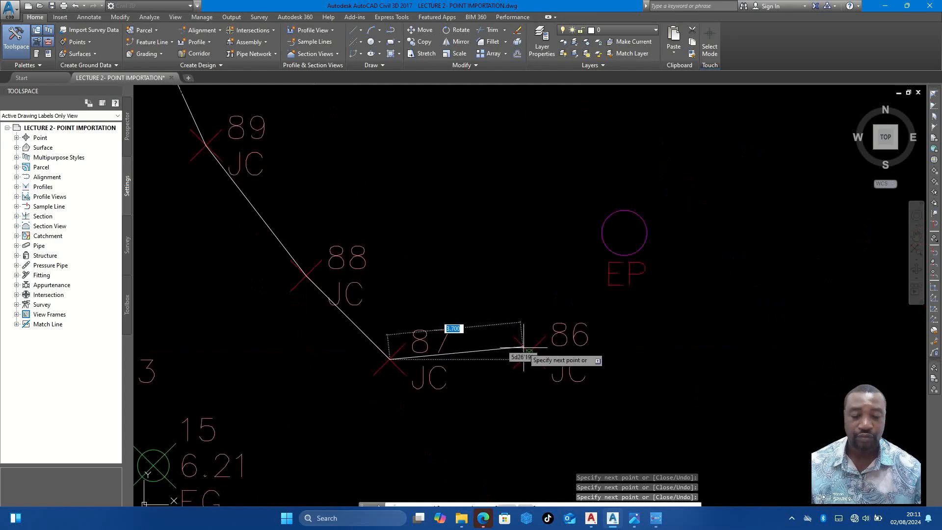
left_click(525, 349)
key("Escape")
- Draw the western junction edge by joining JC points 94 down through 102 with lines
scroll(523, 328, "down", 4)
scroll(498, 290, "down", 4)
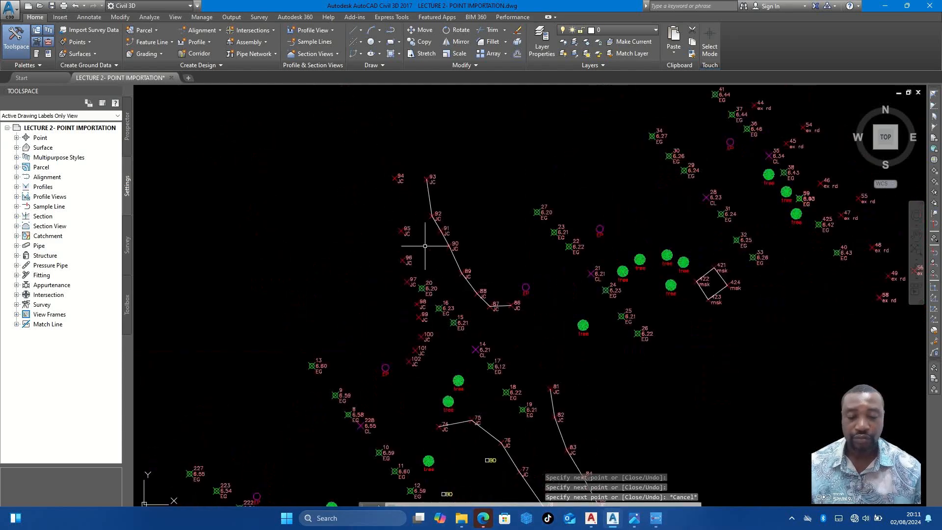
type("l")
key("Return")
left_click(394, 177)
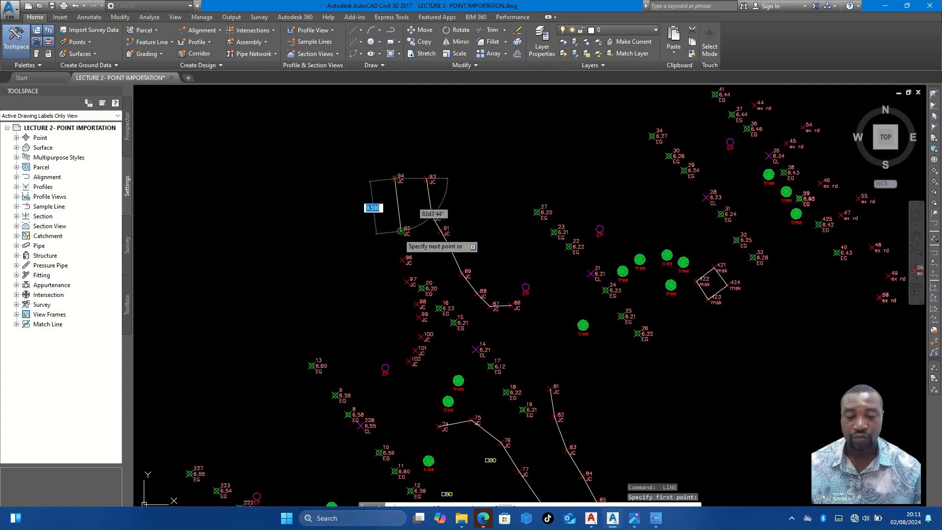
scroll(399, 253, "up", 4)
left_click(404, 249)
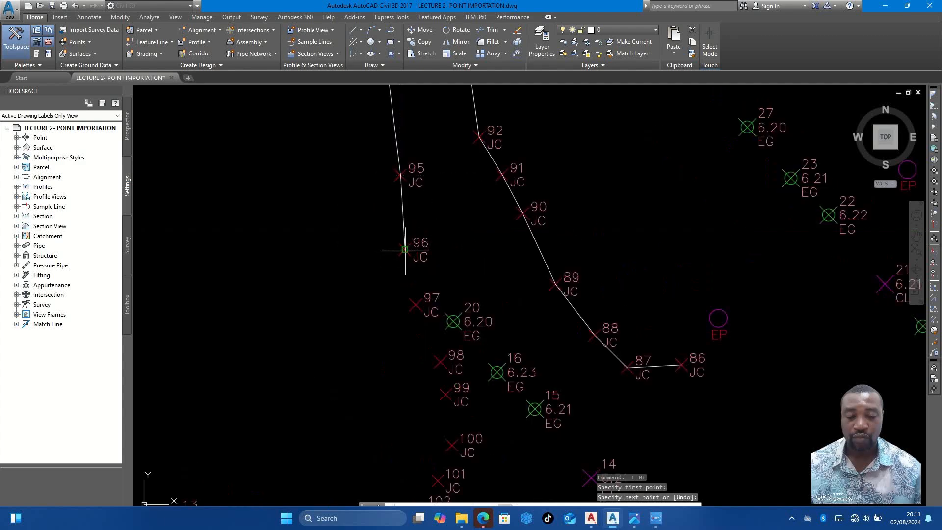
left_click(415, 305)
left_click(440, 363)
left_click(445, 394)
scroll(443, 388, "down", 4)
scroll(441, 376, "up", 4)
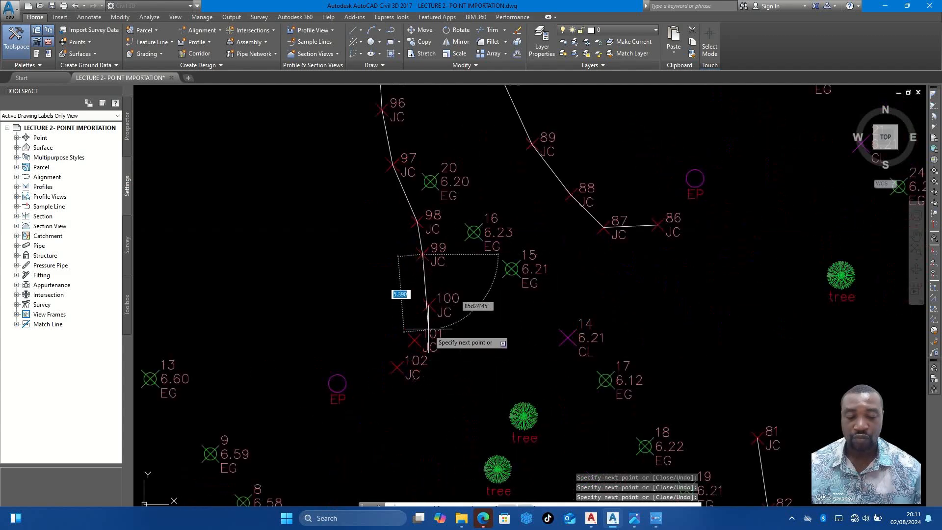
left_click(429, 304)
left_click(414, 343)
left_click(397, 367)
key("Escape")
scroll(410, 343, "down", 4)
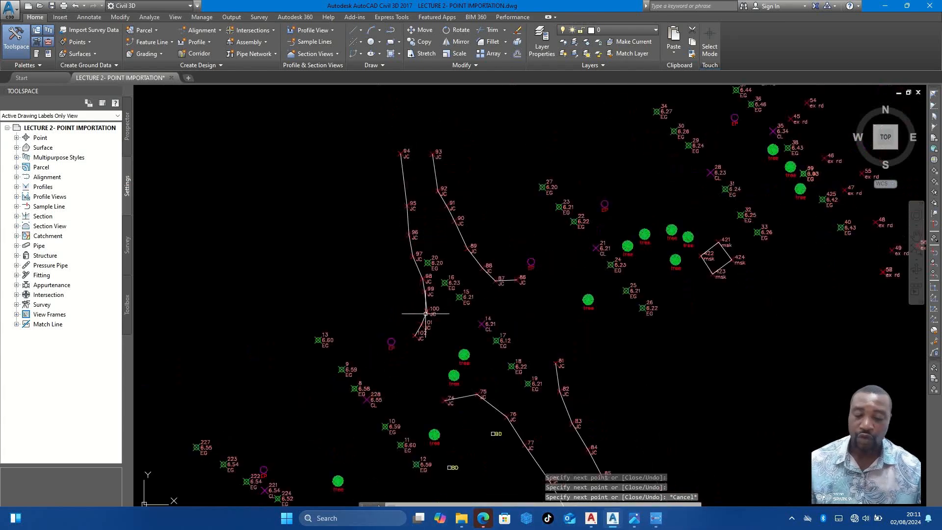
scroll(481, 311, "up", 5)
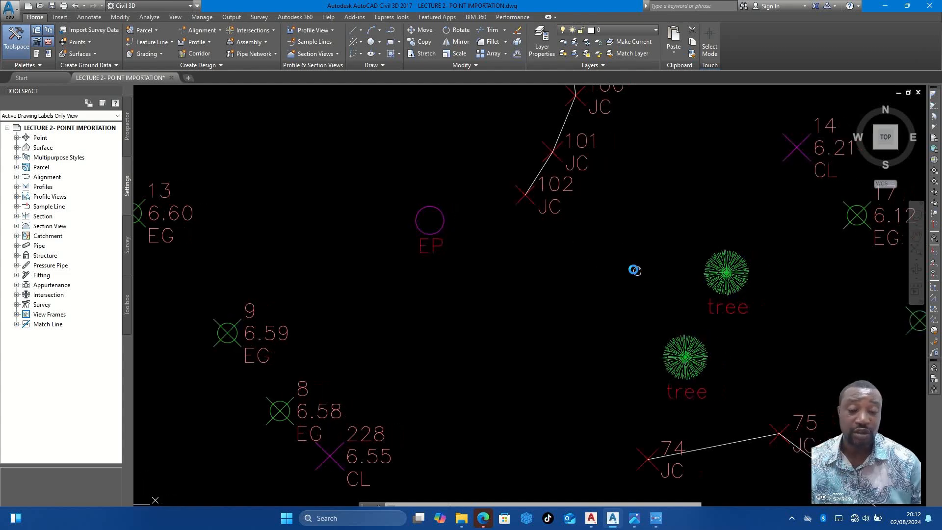
middle_click_drag(742, 255, 662, 241)
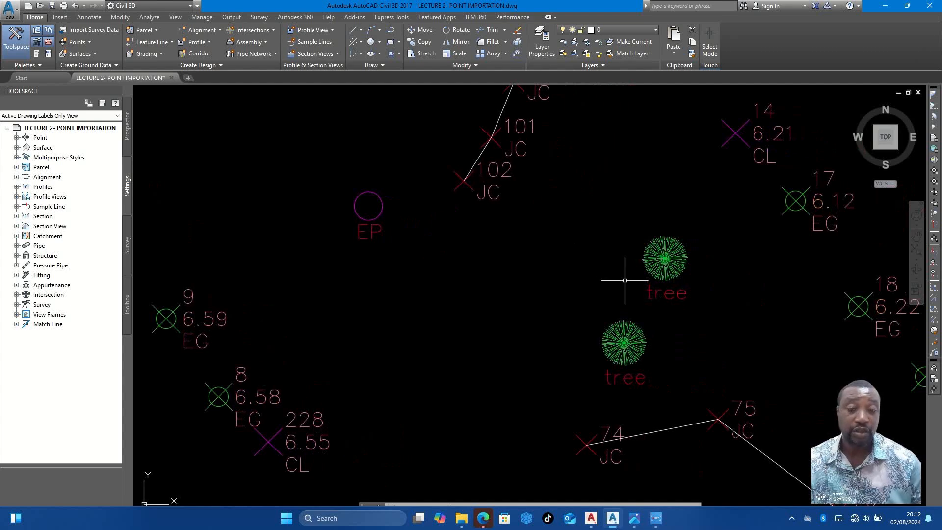
scroll(615, 275, "down", 4)
left_click(439, 290)
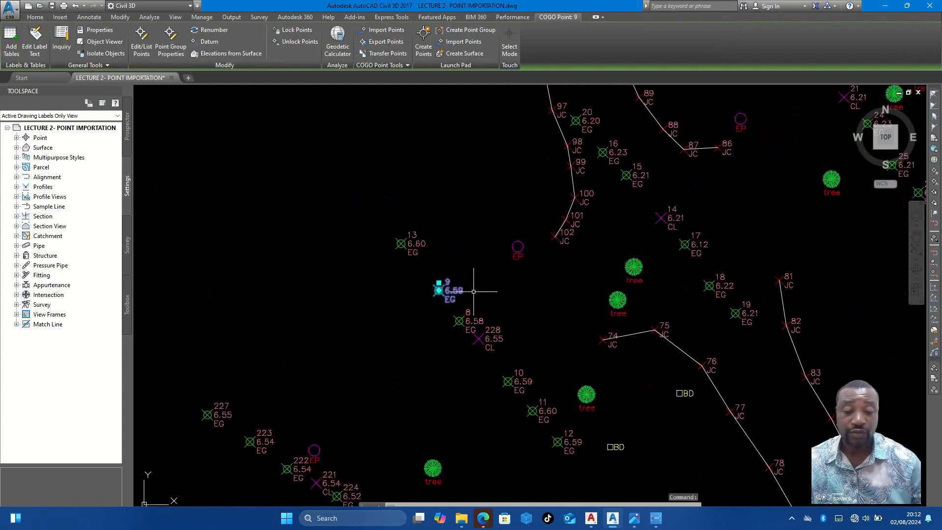
scroll(433, 264, "up", 2)
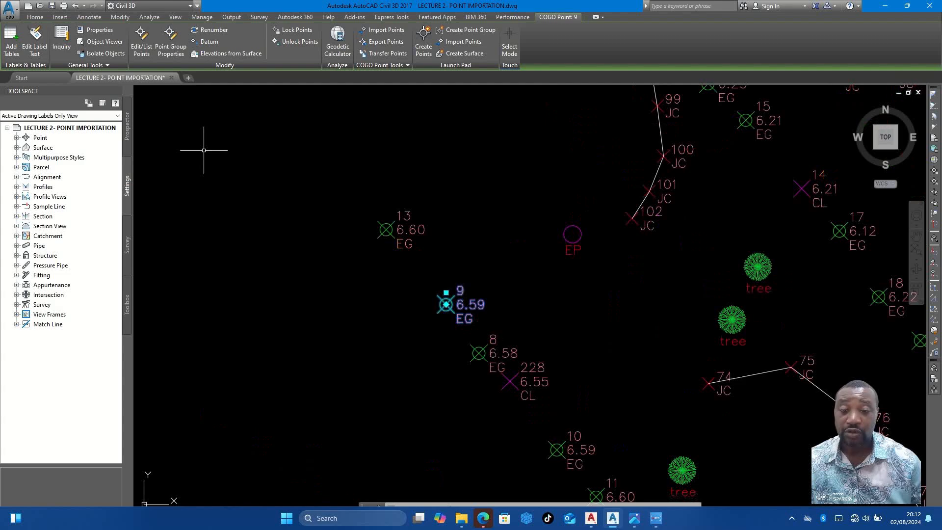
right_click(430, 198)
key("Escape")
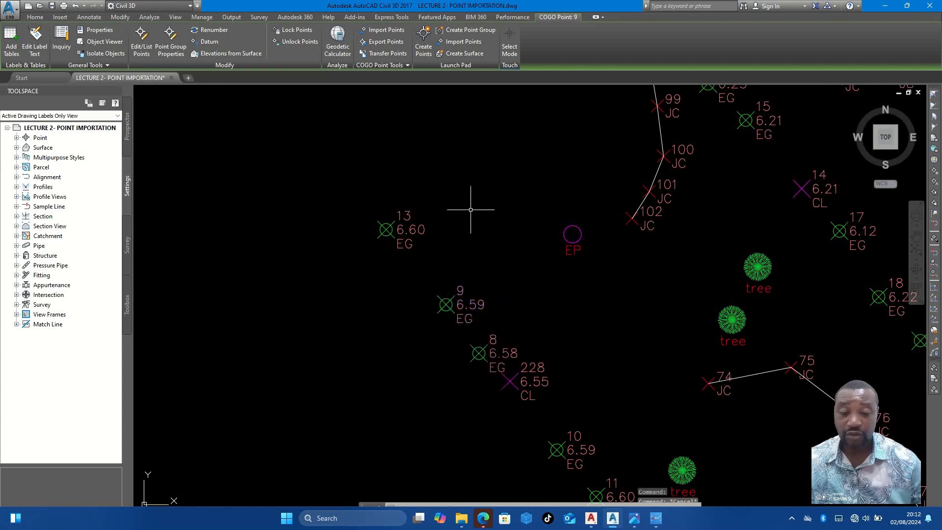
- Select EG point 9, between points 13 and 8 southwest of the junction
left_click(446, 303)
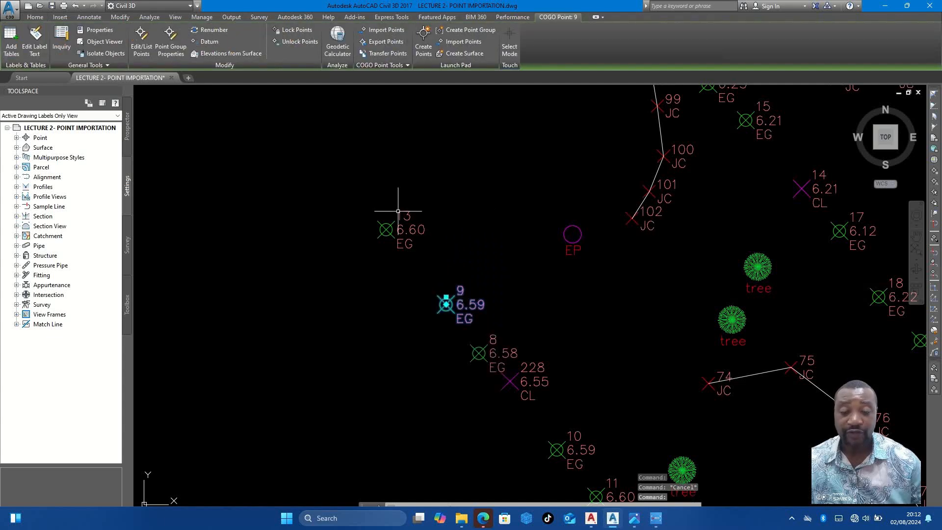
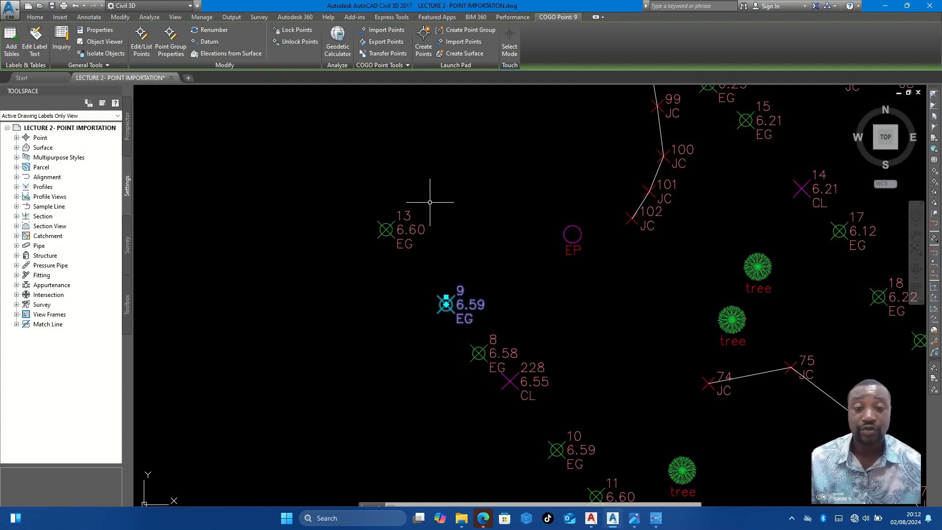
key("Escape")
scroll(422, 206, "down", 6)
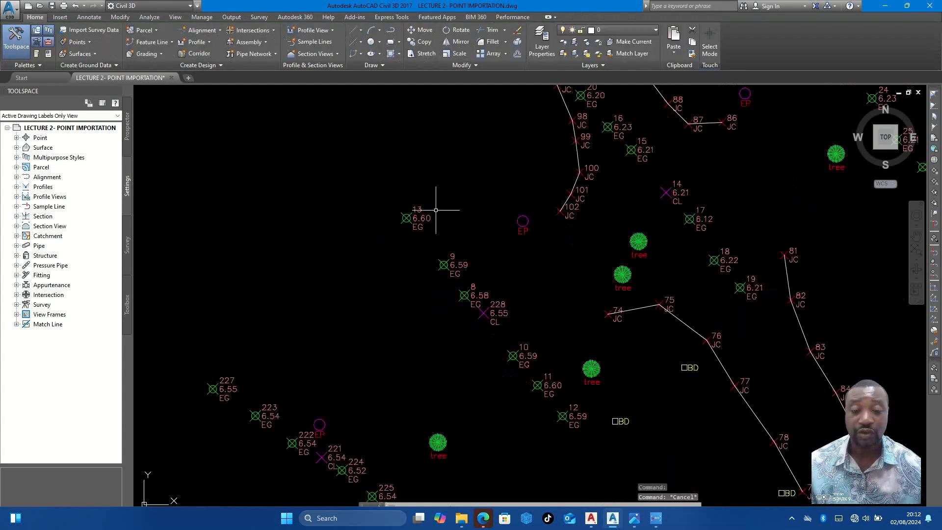
scroll(435, 248, "up", 5)
middle_click_drag(435, 248, 325, 309)
scroll(427, 248, "down", 6)
scroll(418, 256, "up", 3)
scroll(418, 256, "up", 2)
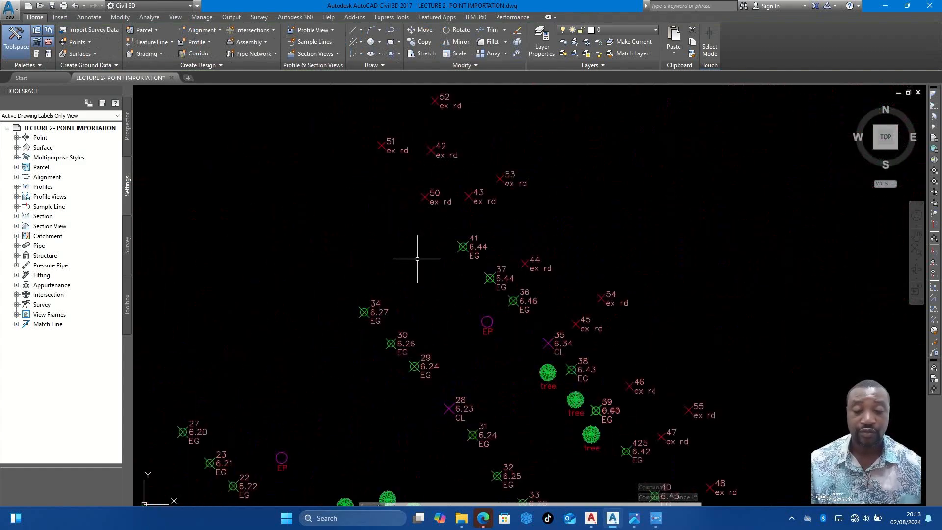
type("l")
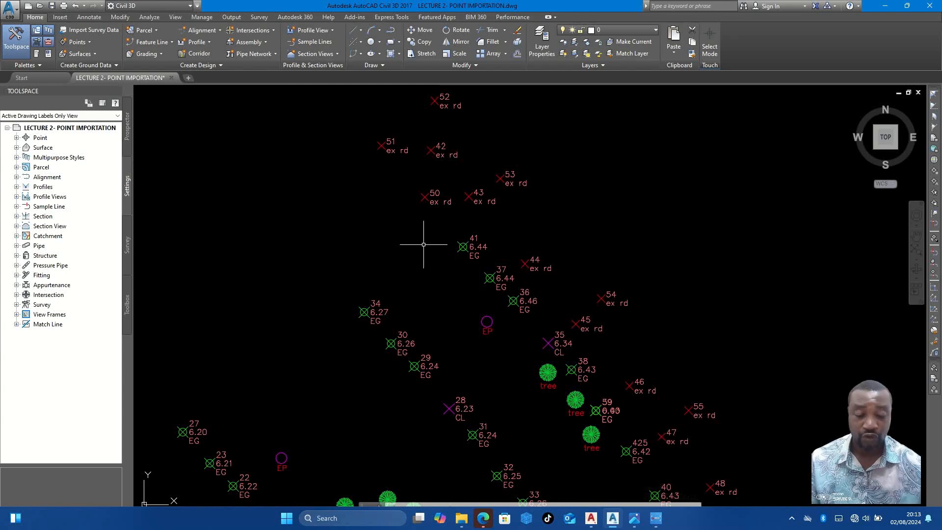
scroll(427, 238, "down", 5)
key("Return")
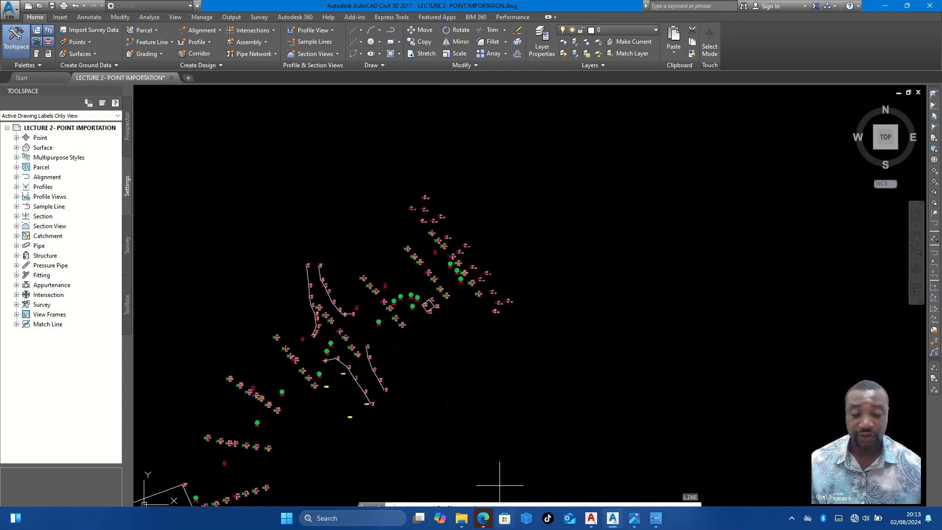
- Examine the cross road at the stop end of the FIELD INFORMATION.jpg sketch, returning to the Civil 3D drawing
left_click(634, 518)
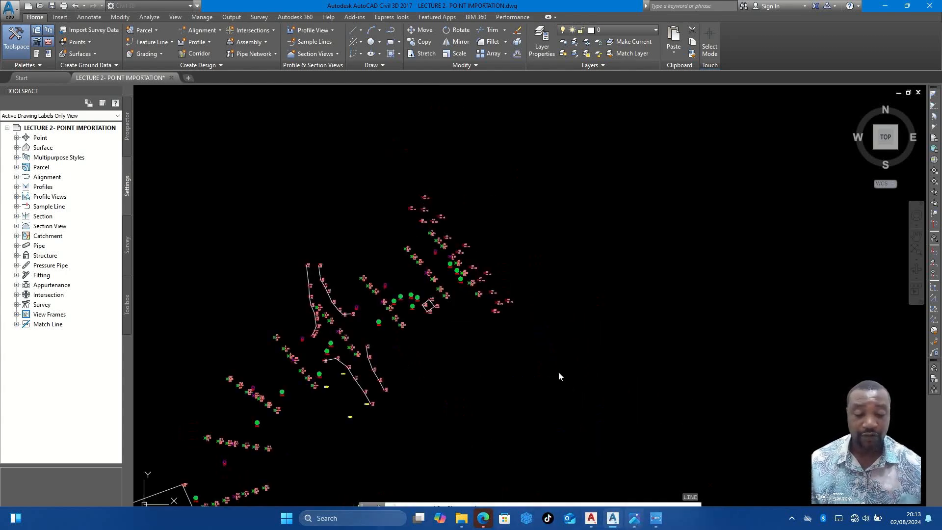
scroll(498, 327, "down", 4)
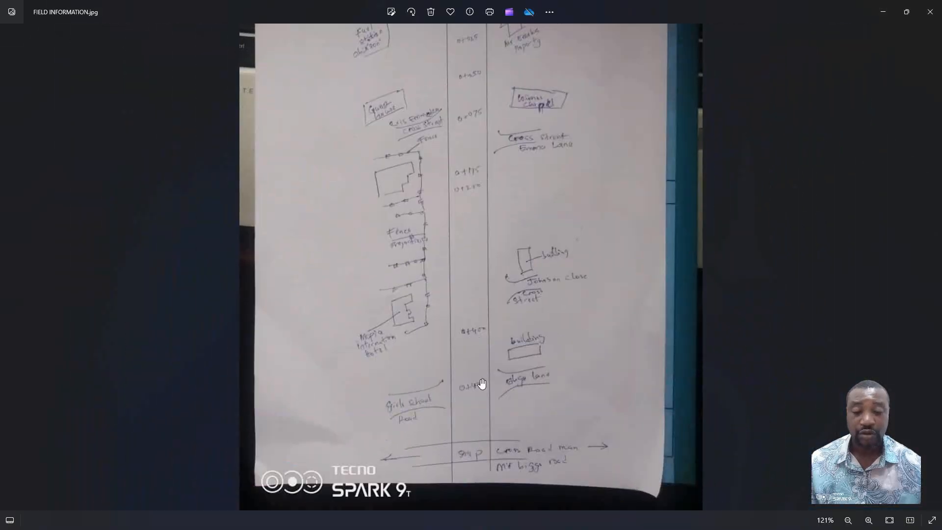
scroll(467, 448, "up", 2)
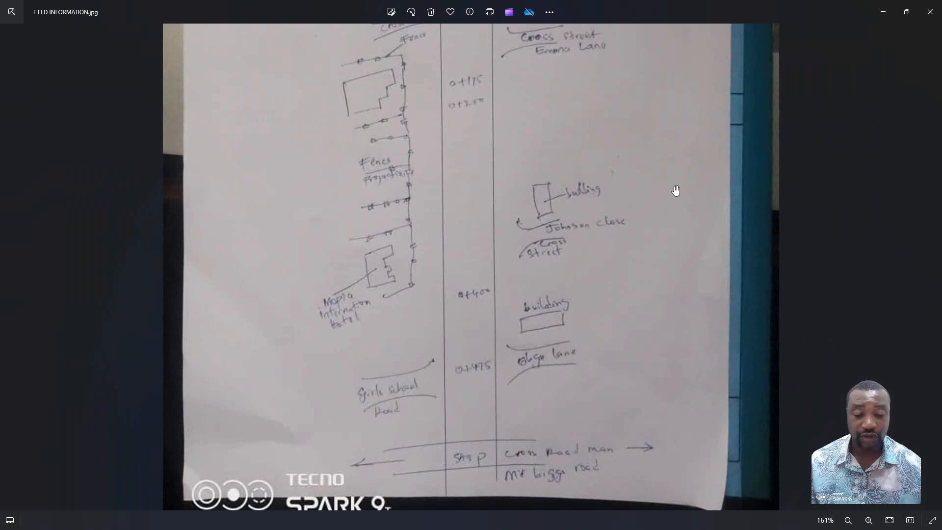
left_click(882, 12)
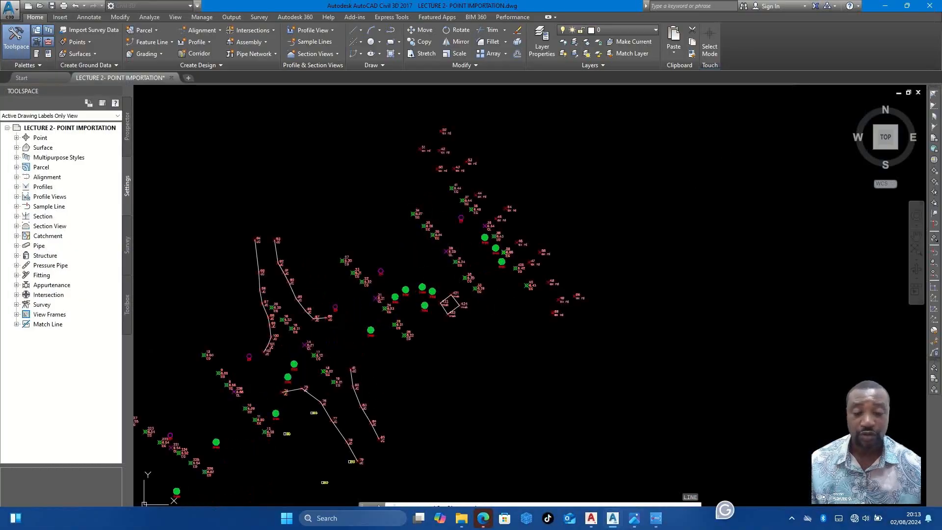
scroll(515, 245, "up", 3)
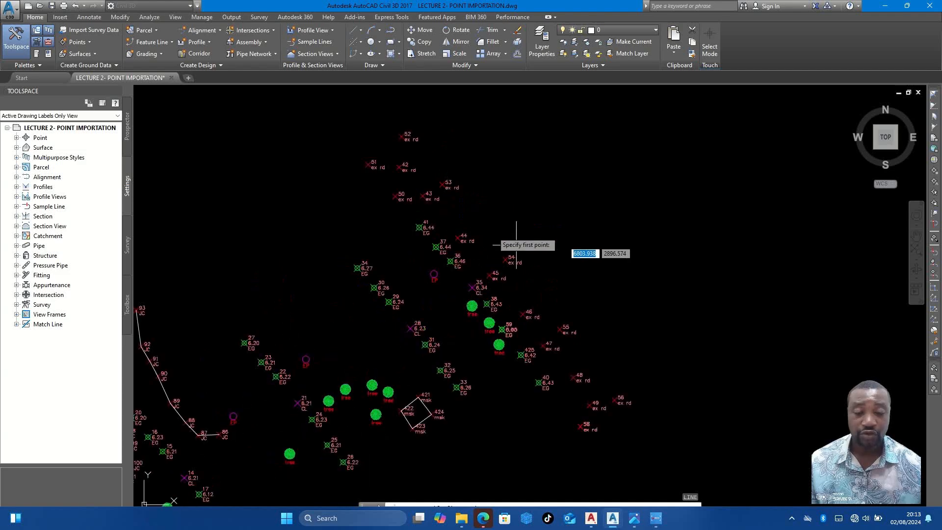
key("Escape")
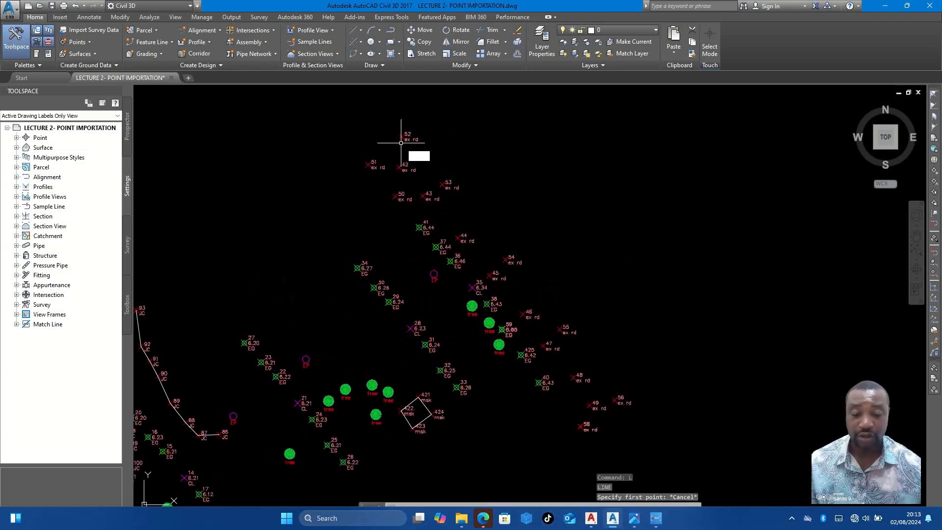
- Try to draw the eastern existing-road edge as one straight line from ex rd point 52 to point 56
scroll(401, 141, "up", 4)
type("l")
key("Return")
left_click(396, 130)
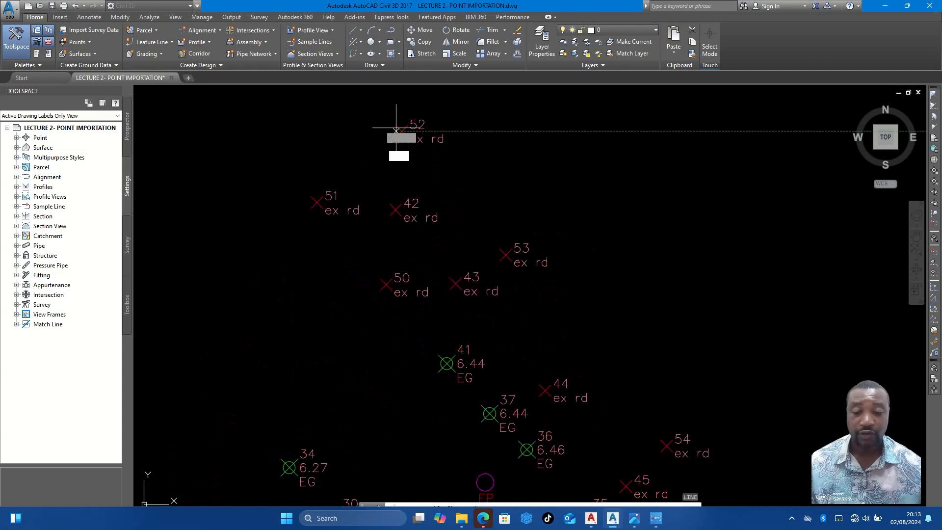
scroll(415, 168, "down", 2)
middle_click_drag(584, 412, 458, 231)
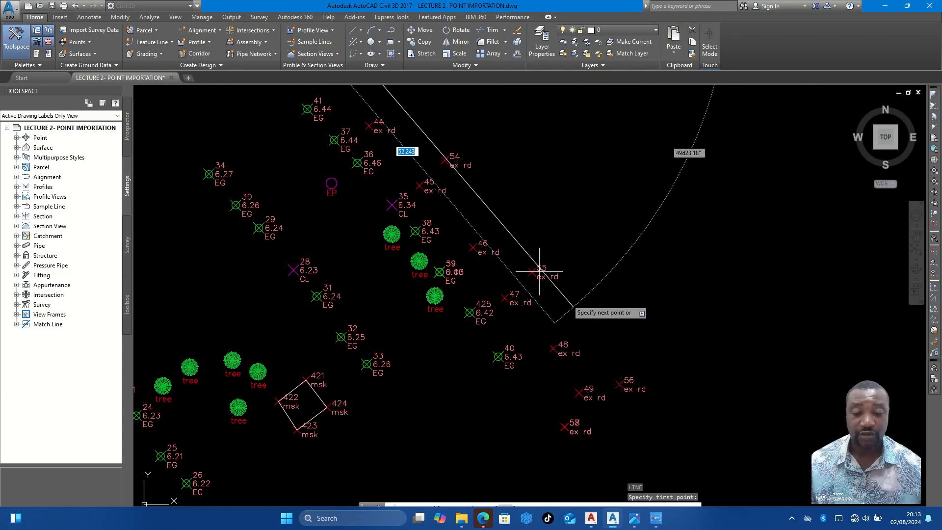
scroll(613, 407, "up", 2)
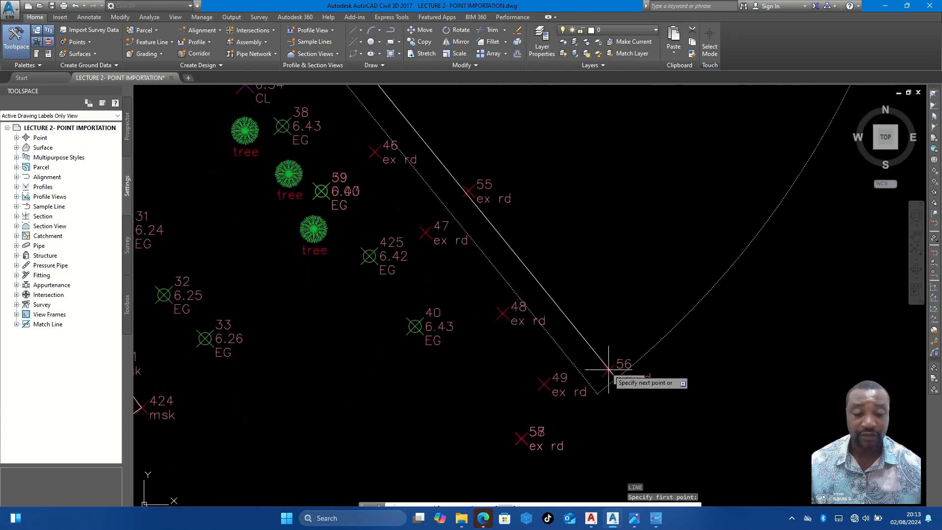
left_click(609, 370)
key("Escape")
scroll(551, 305, "down", 2)
scroll(547, 304, "up", 3)
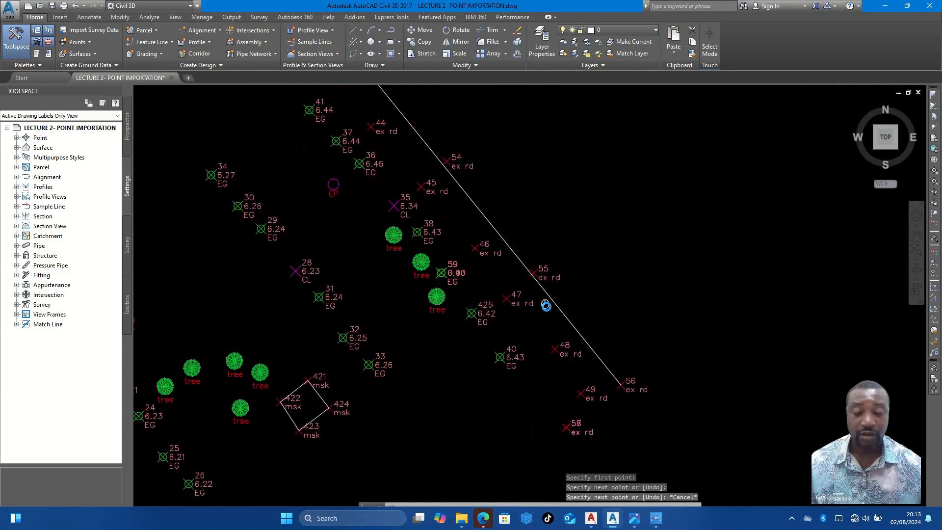
- Delete the single straight line running between ex rd points 52 and 56
scroll(540, 266, "down", 2)
scroll(441, 176, "down", 2)
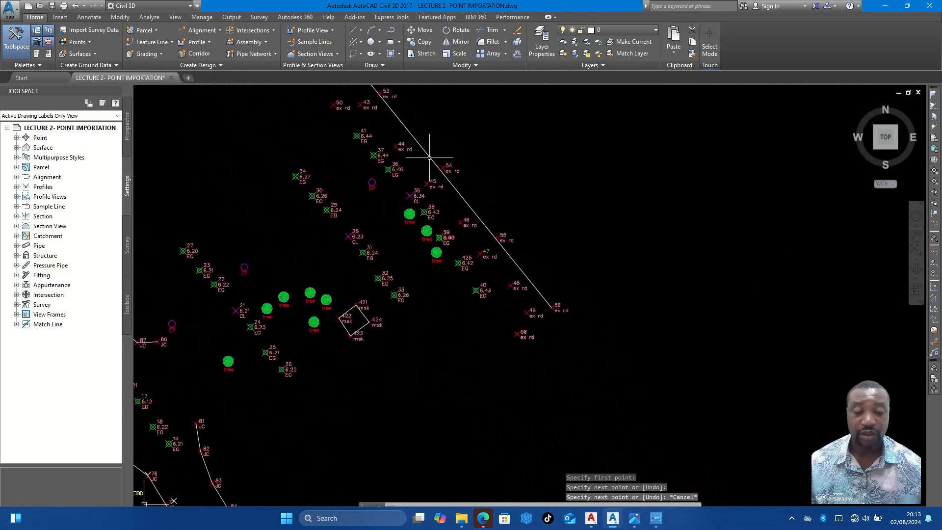
scroll(460, 227, "up", 2)
scroll(363, 120, "up", 4)
scroll(447, 143, "down", 4)
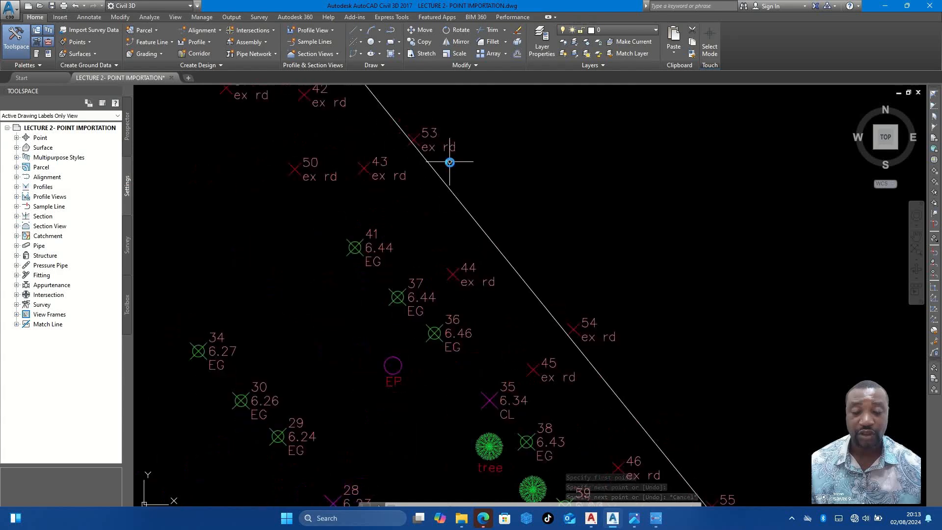
scroll(538, 270, "down", 2)
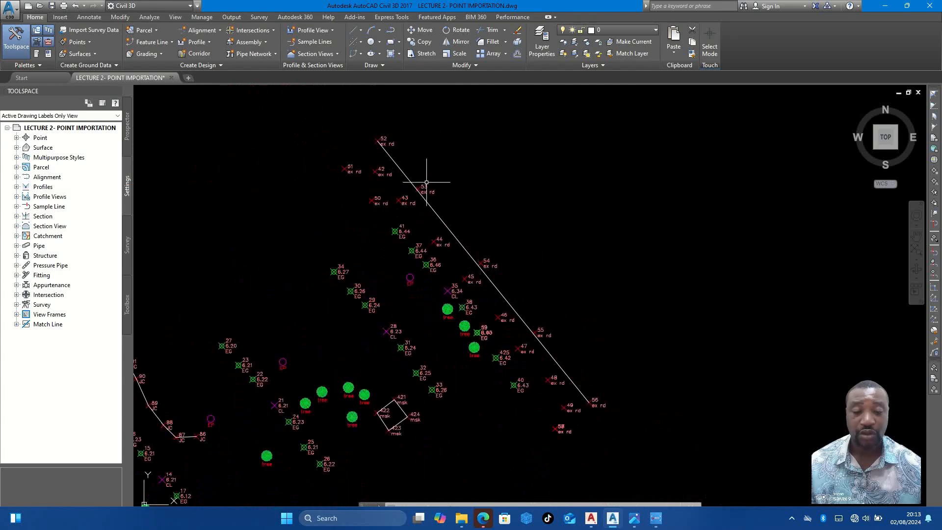
scroll(429, 208, "up", 4)
left_click(432, 206)
left_click(427, 203)
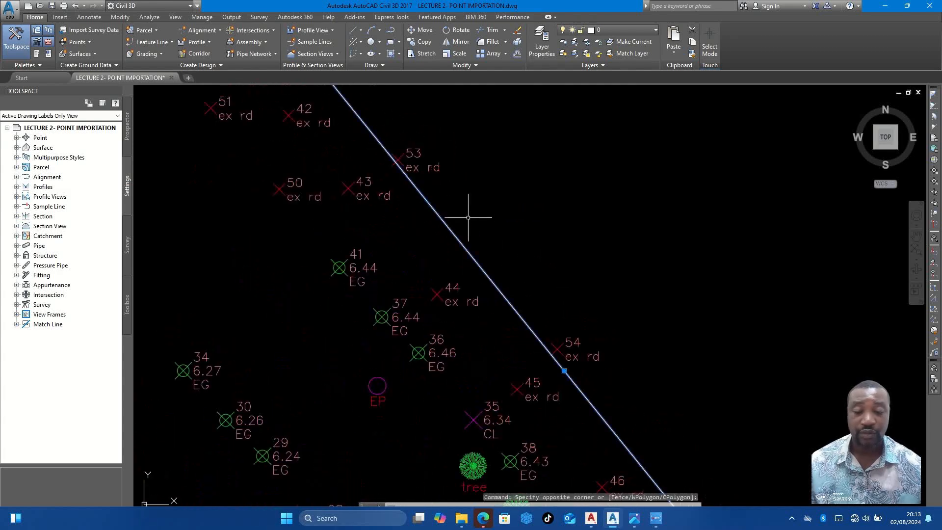
key("Delete")
- Draw the eastern existing-road edge with lines through ex rd points 52, 53, 54, 55 and 56
type("l")
key("Return")
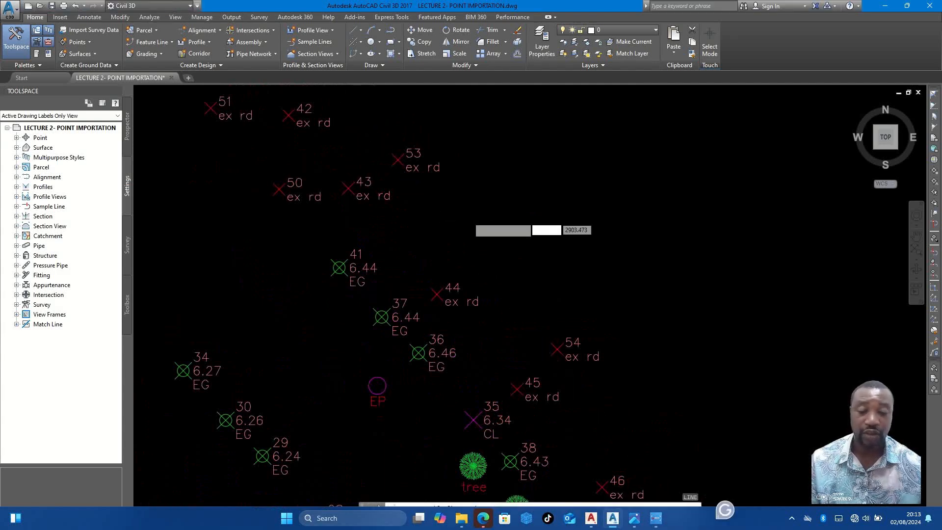
scroll(468, 219, "down", 4)
scroll(388, 135, "up", 2)
left_click(404, 152)
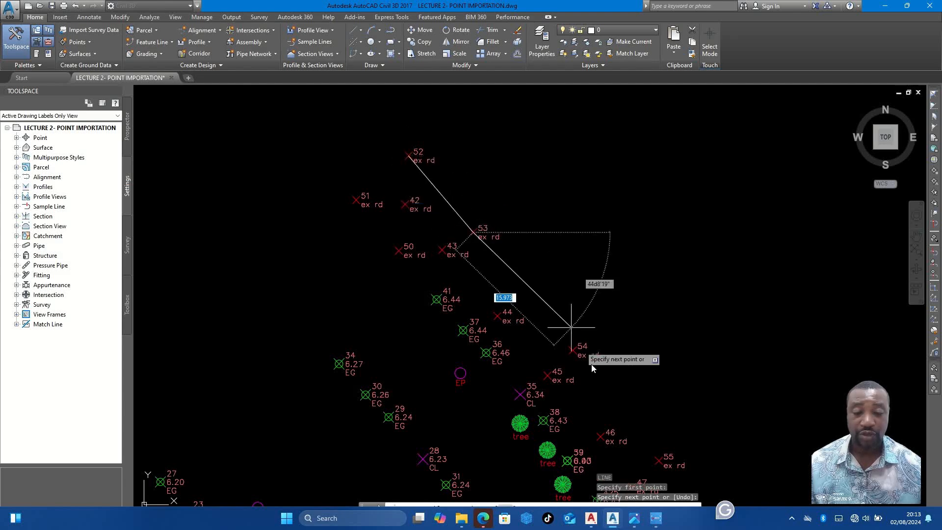
scroll(588, 353, "up", 3)
scroll(546, 317, "down", 3)
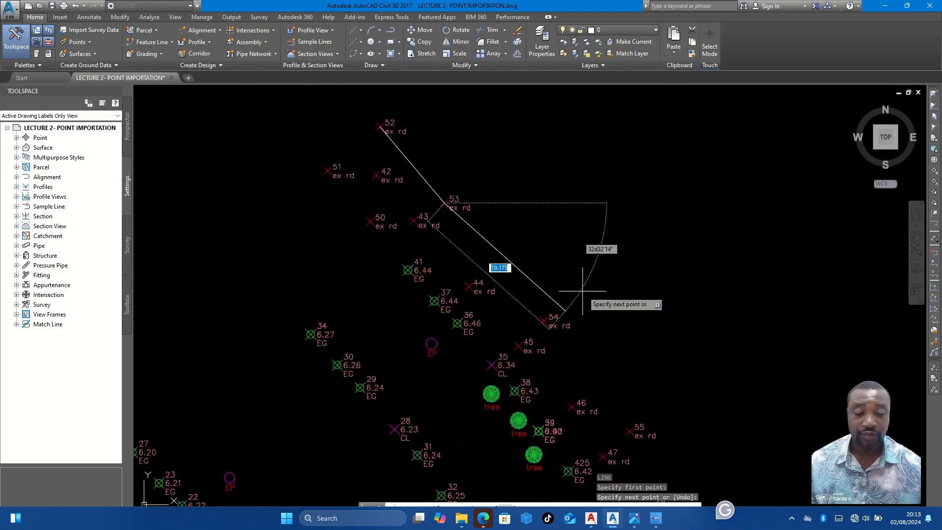
scroll(548, 319, "up", 3)
left_click(535, 312)
scroll(545, 295, "down", 3)
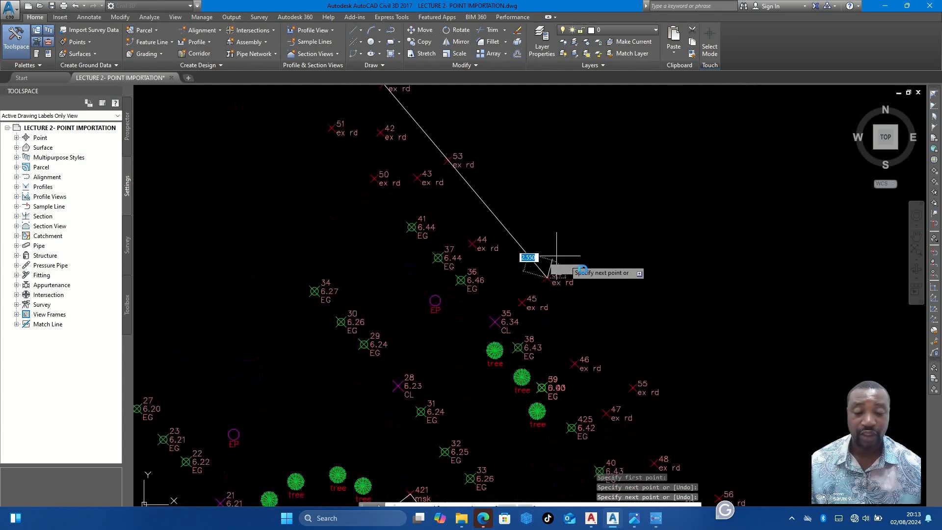
scroll(569, 333, "up", 3)
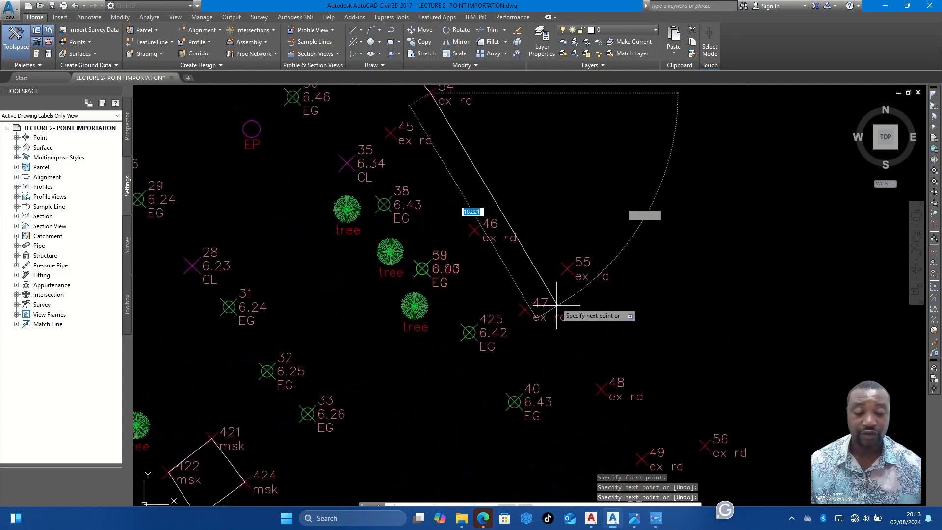
left_click(566, 269)
left_click(707, 447)
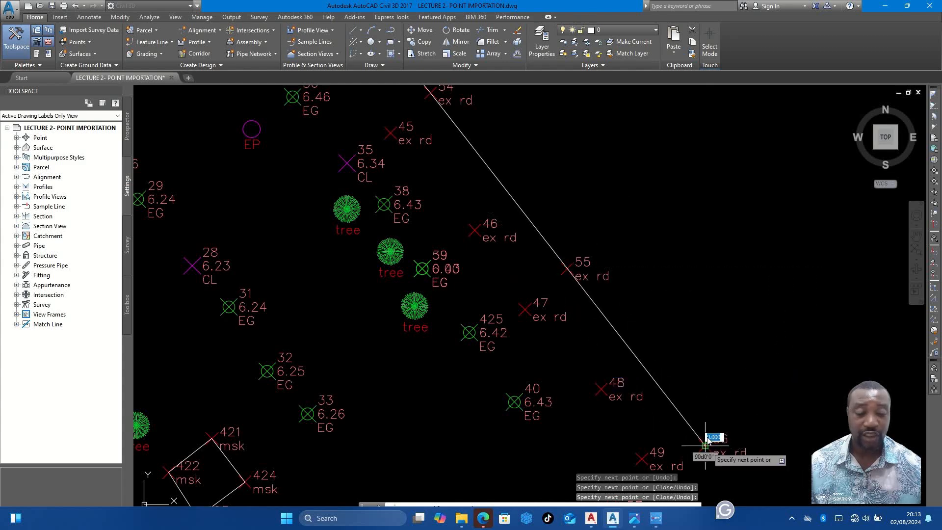
scroll(678, 319, "down", 3)
scroll(658, 372, "up", 3)
key("Escape")
- Draw the western existing-road edge with lines from the overlapping ex rd points 57/58 through 50 to 51
key("Return")
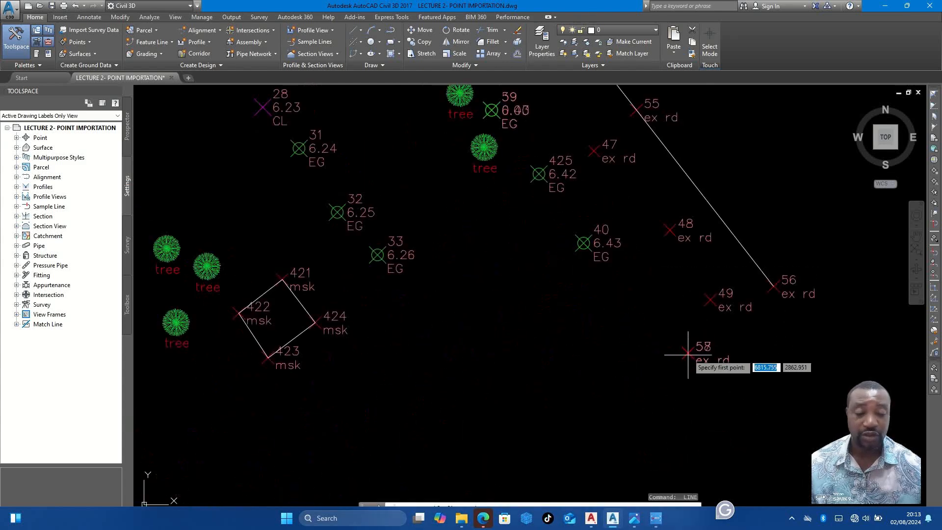
left_click(688, 353)
middle_click_drag(643, 273, 691, 385)
scroll(636, 266, "down", 3)
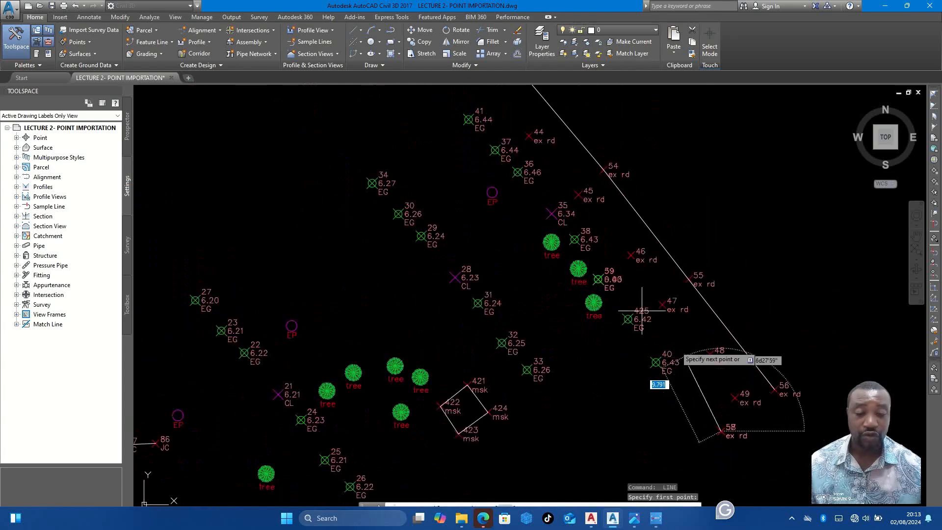
scroll(643, 314, "up", 3)
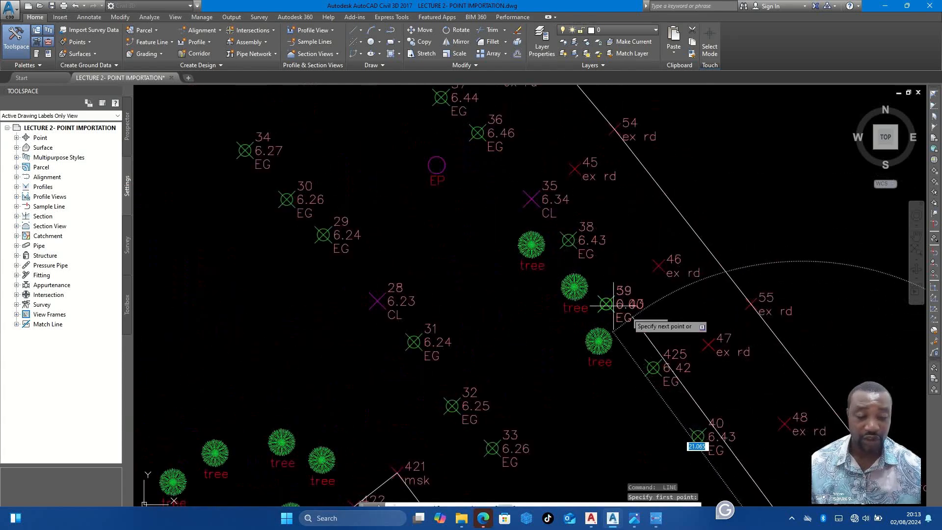
scroll(579, 238, "down", 2)
middle_click_drag(578, 238, 639, 351)
scroll(529, 214, "up", 2)
scroll(479, 147, "up", 2)
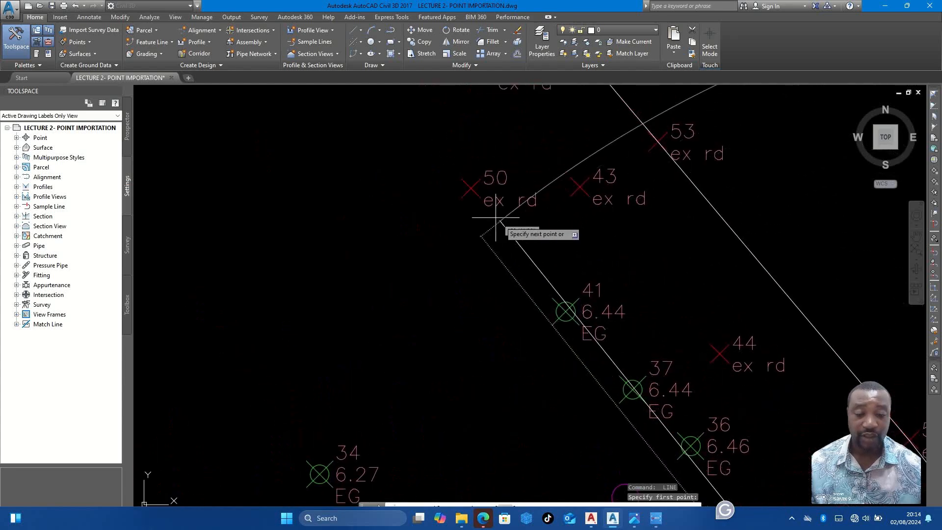
left_click(470, 187)
scroll(468, 230, "down", 3)
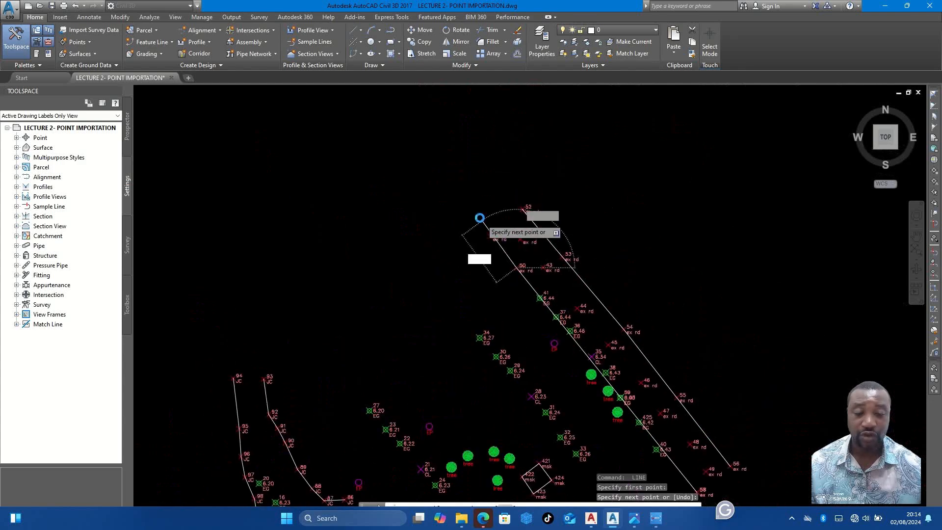
scroll(496, 255, "up", 3)
left_click(516, 283)
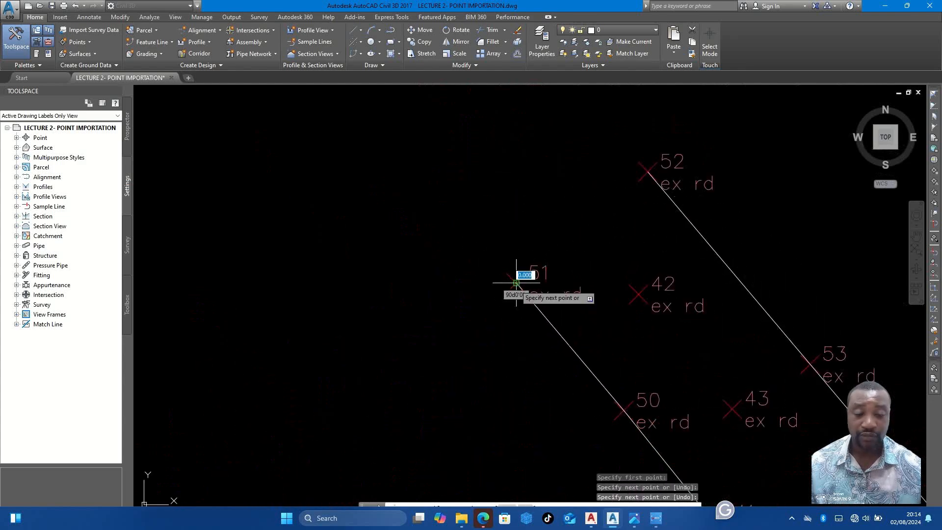
left_click(516, 283)
key("Escape")
- Examine the ex rd points between the two new road edges and the unconnected road and culvert points at the survey's southwest end
scroll(547, 256, "down", 5)
scroll(540, 243, "up", 5)
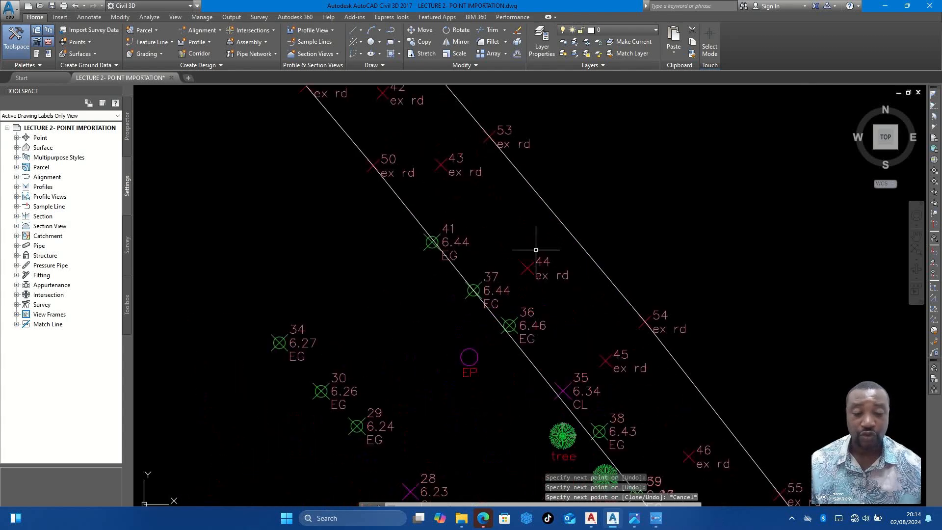
scroll(544, 264, "down", 3)
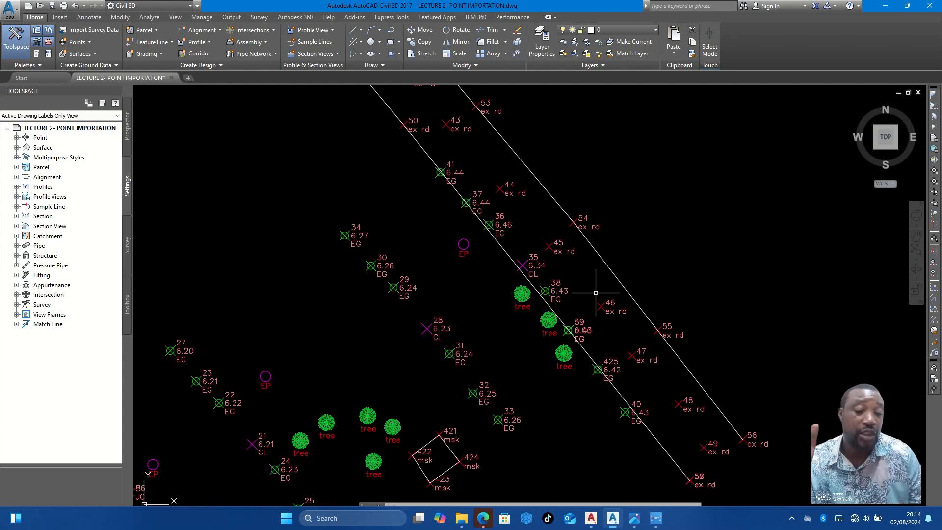
scroll(557, 285, "up", 2)
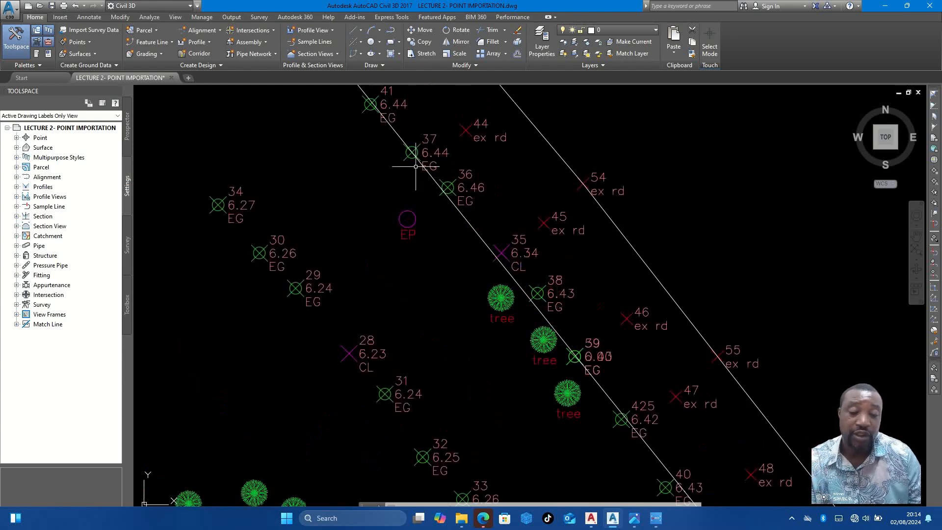
scroll(447, 186, "down", 2)
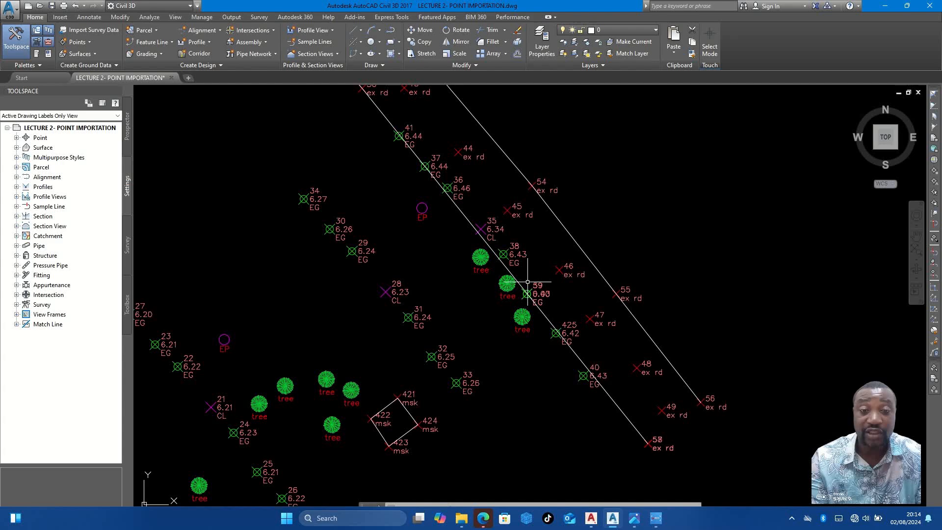
scroll(597, 152, "down", 10)
middle_click_drag(324, 369, 427, 308)
scroll(405, 305, "up", 5)
scroll(389, 168, "up", 5)
scroll(398, 208, "down", 5)
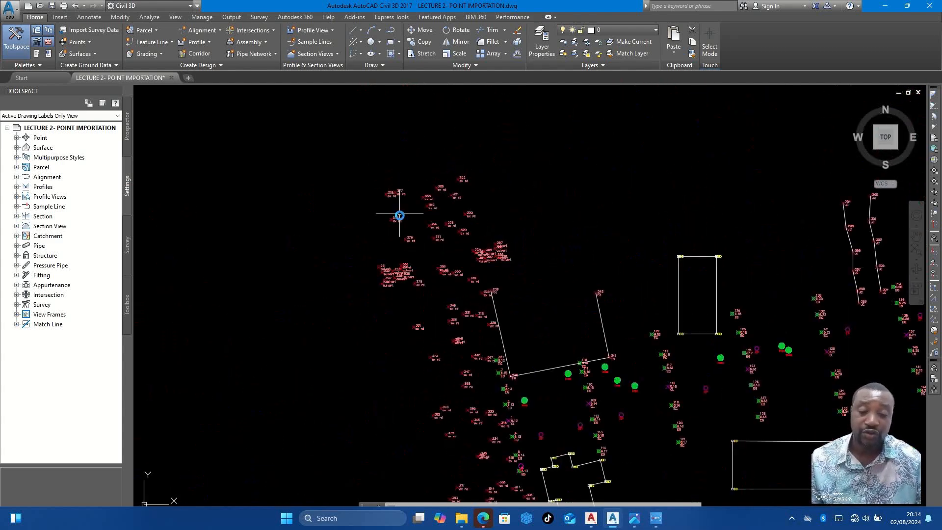
- Consult the field sketch FIELD INFORMATION.jpg for the main-road note at its head and the features along the chainages
scroll(422, 262, "up", 2)
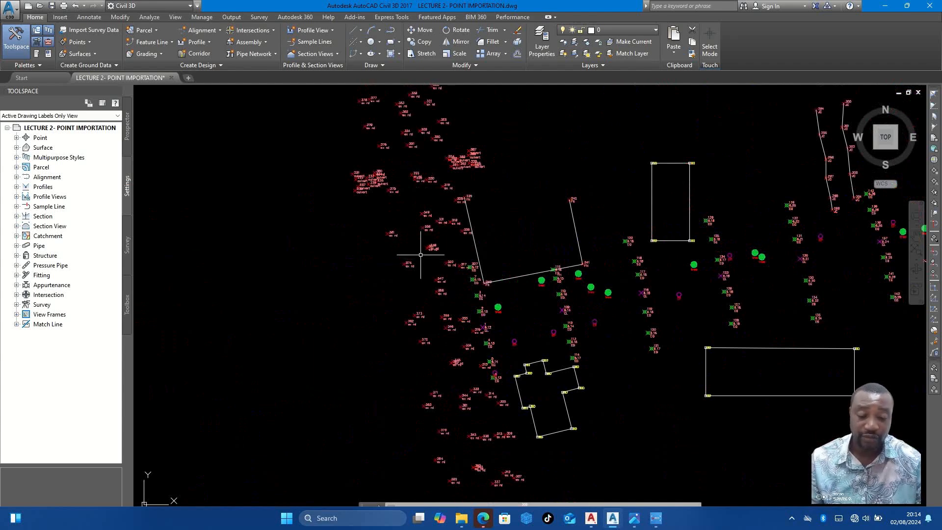
type("l")
key("Return")
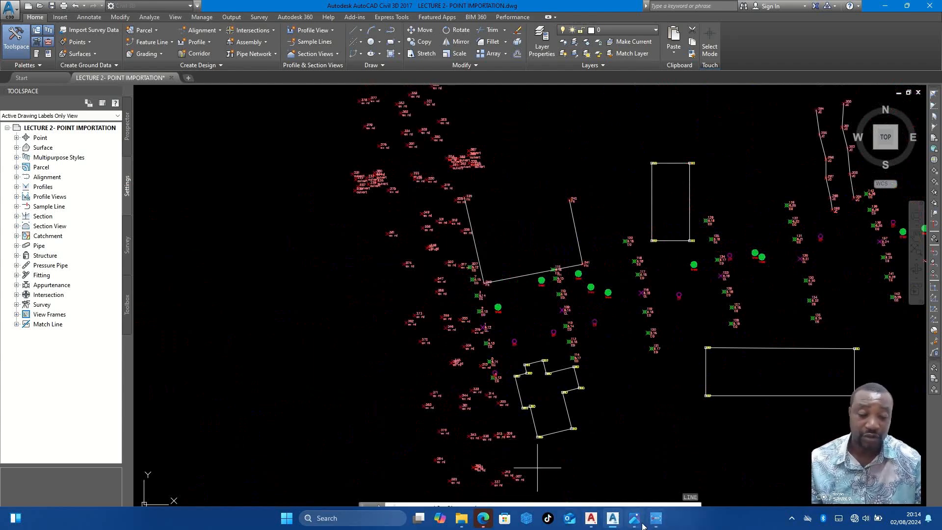
left_click(634, 518)
scroll(508, 301, "up", 3)
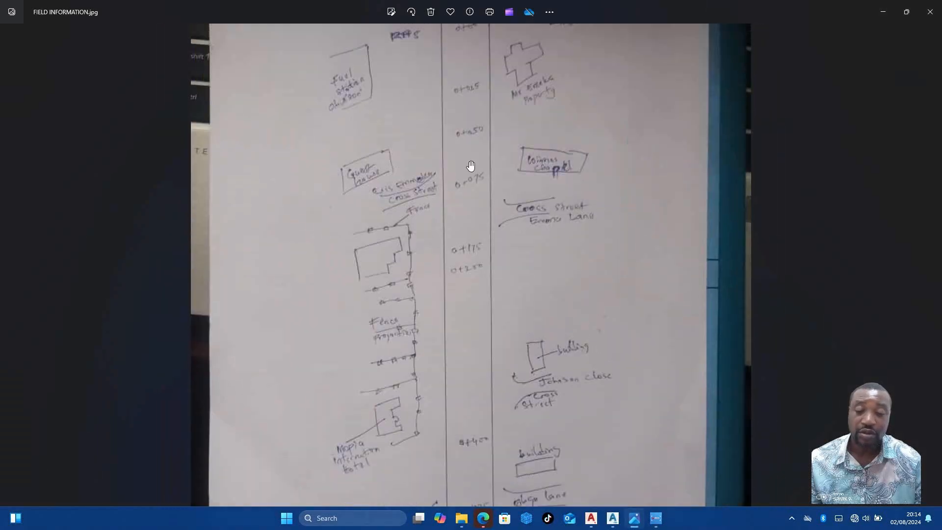
left_click_drag(471, 166, 440, 262)
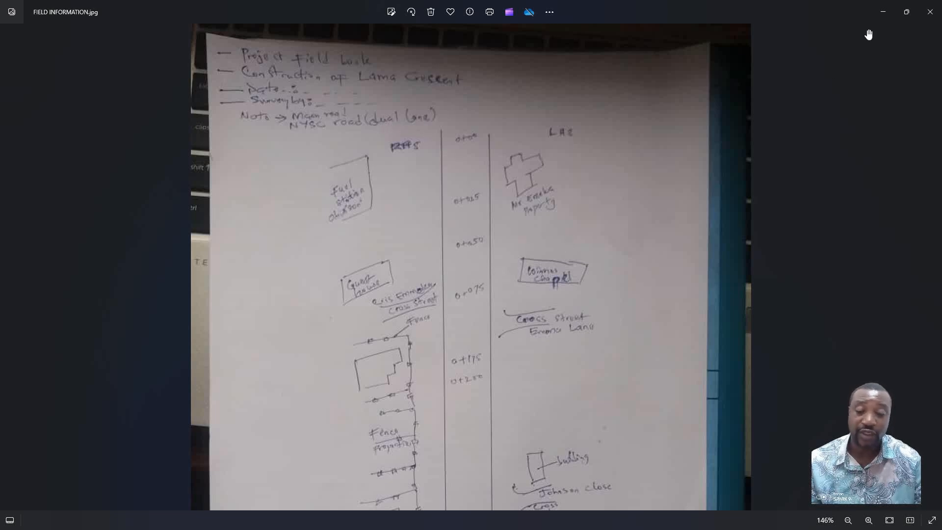
left_click(889, 11)
- Draw the main road's westernmost line from ex rd point 378 south to ex rd point 386
key("Escape")
key("Escape")
type("l")
key("Return")
scroll(458, 286, "down", 5)
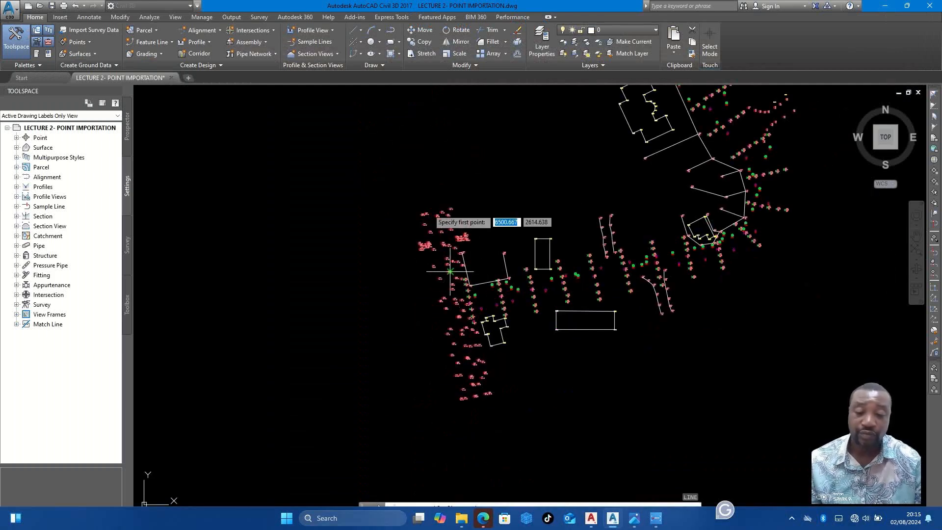
scroll(449, 255, "up", 5)
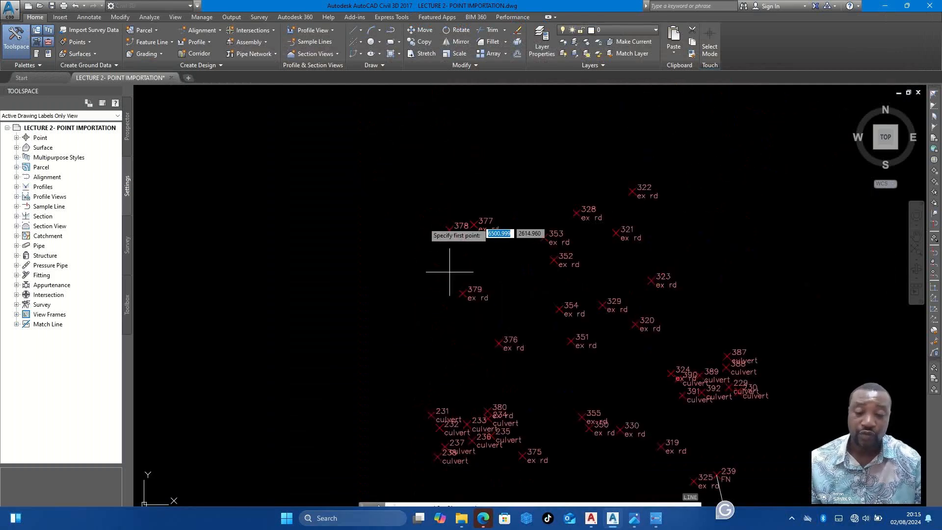
left_click(449, 230)
scroll(442, 225, "down", 6)
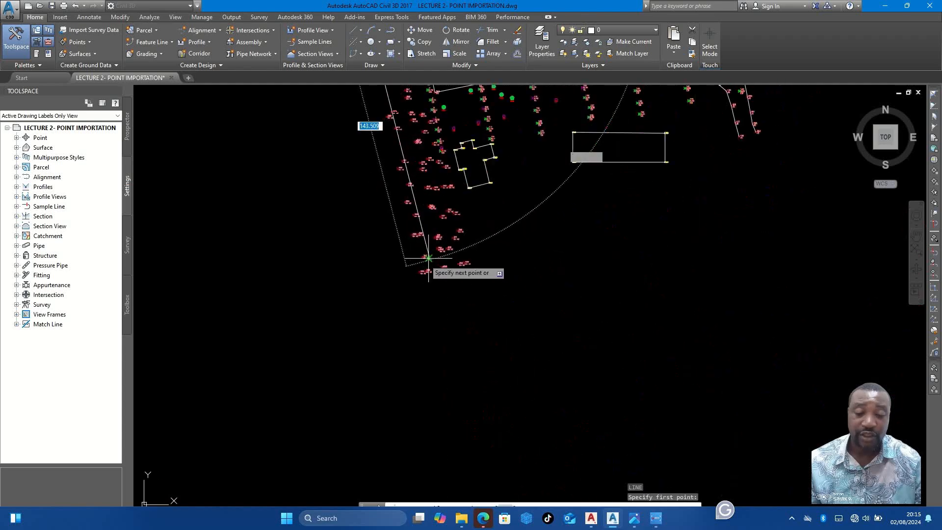
scroll(428, 258, "up", 5)
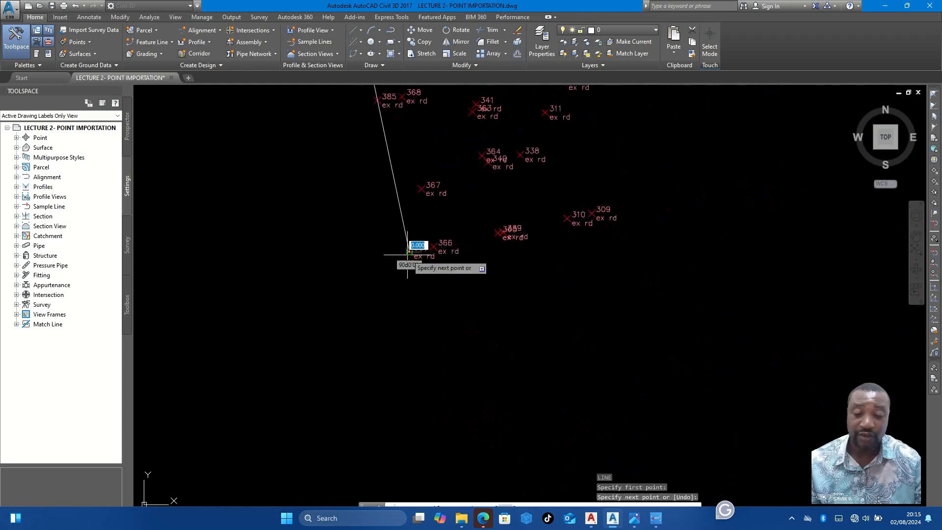
scroll(482, 307, "down", 2)
key("Escape")
- Examine how the westernmost road line fits the ex rd points along its length, including 385 and 384
middle_click_drag(473, 272, 519, 327)
scroll(500, 347, "up", 1)
scroll(491, 295, "up", 2)
middle_click_drag(492, 294, 505, 335)
scroll(483, 246, "up", 2)
middle_click_drag(488, 246, 502, 311)
middle_click_drag(479, 211, 485, 288)
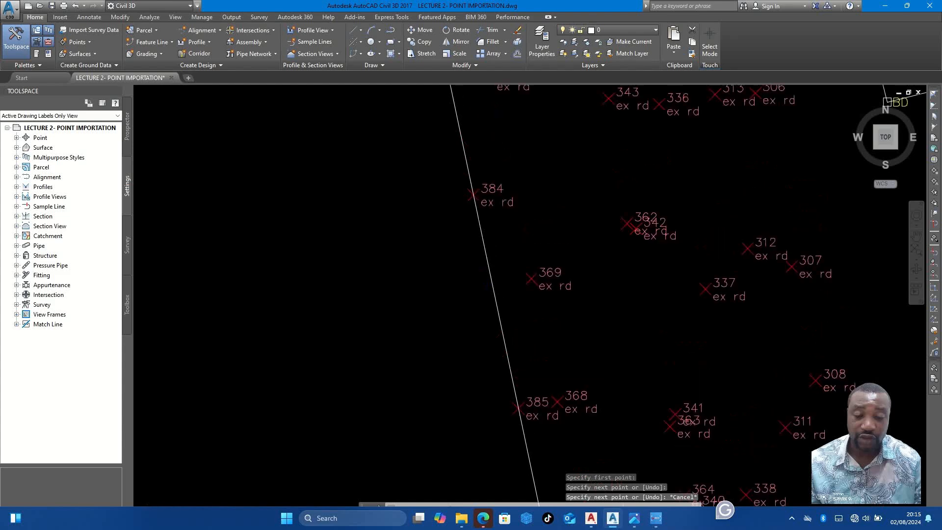
scroll(479, 248, "down", 8)
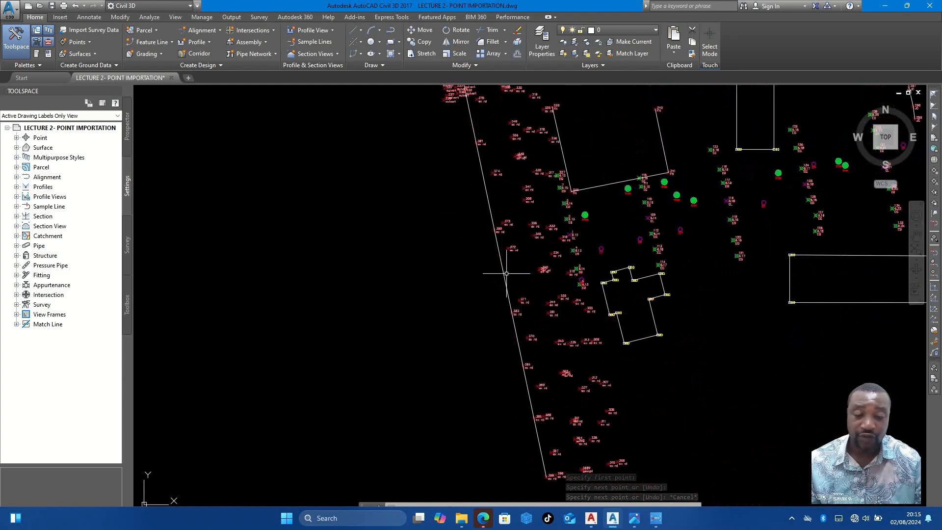
- Draw the second main-road line from ex rd point 377 south to ex rd point 366
middle_click_drag(495, 218, 513, 304)
key("Return")
middle_click_drag(469, 92, 477, 116)
scroll(477, 115, "up", 8)
scroll(461, 103, "down", 8)
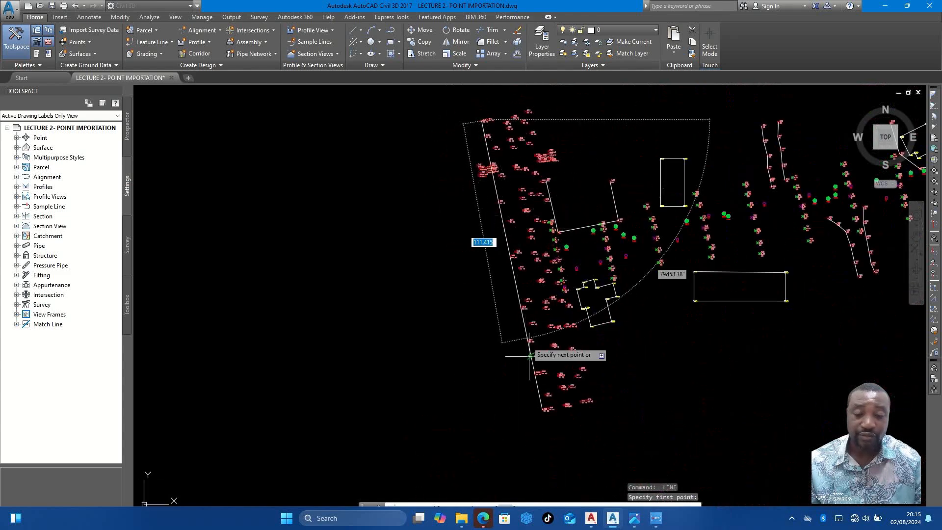
scroll(526, 338, "up", 6)
key("Escape")
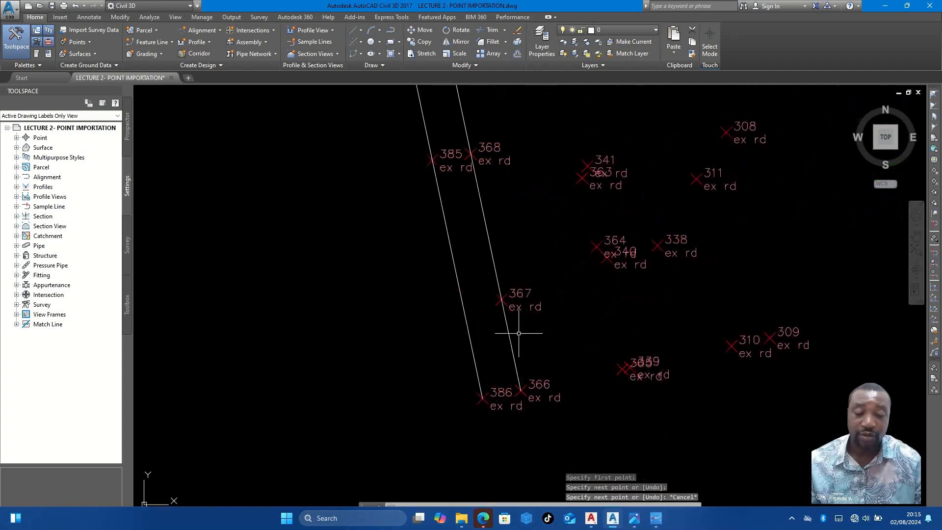
- Draw the third main-road line from ex rd point 365 north to ex rd point 353
middle_click_drag(501, 237, 525, 321)
middle_click_drag(526, 272, 550, 356)
scroll(523, 259, "down", 4)
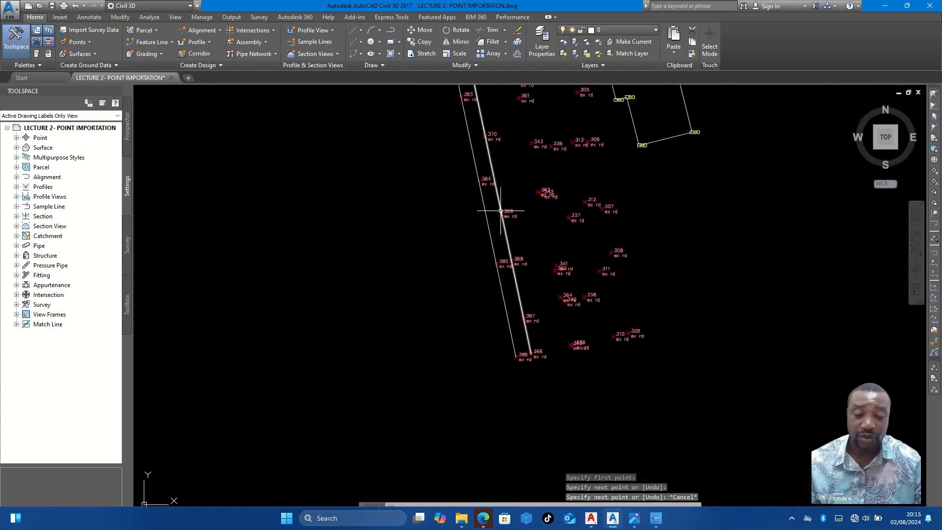
key("Return")
scroll(617, 391, "up", 3)
scroll(616, 389, "down", 2)
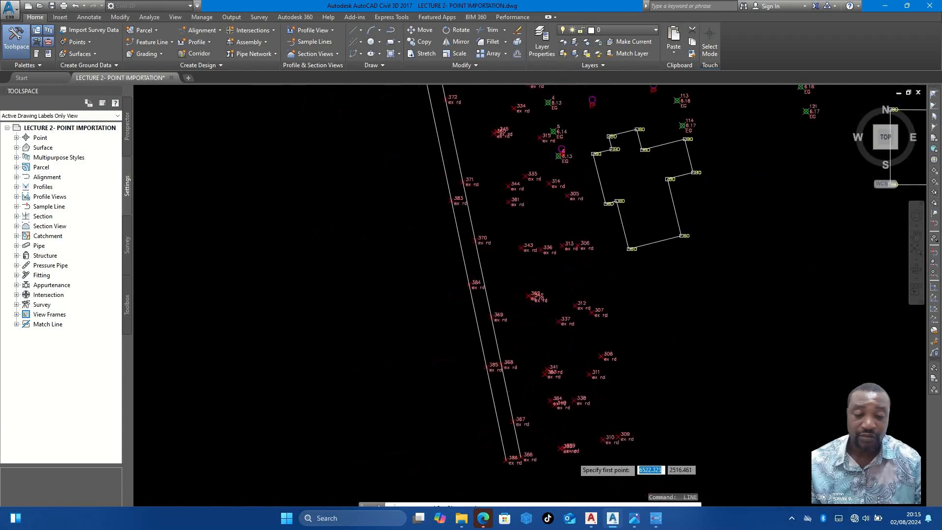
scroll(516, 426, "up", 4)
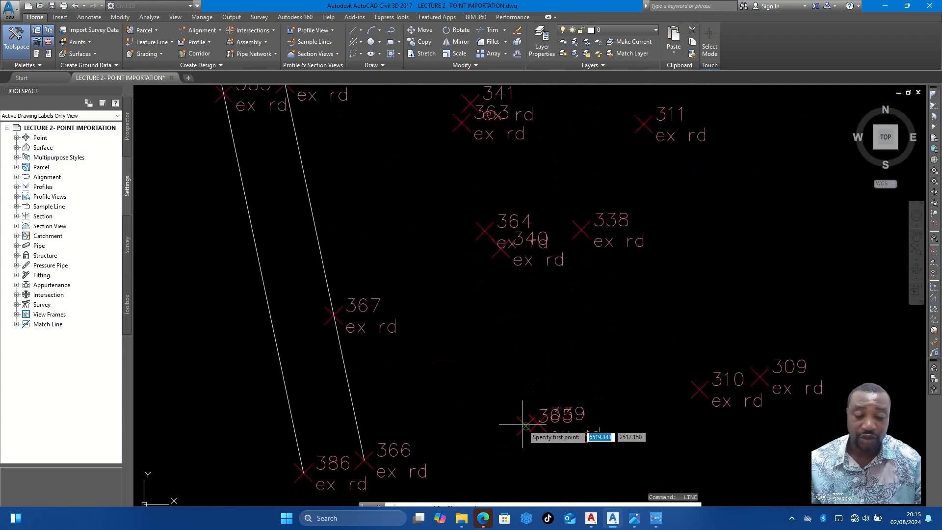
scroll(525, 426, "up", 4)
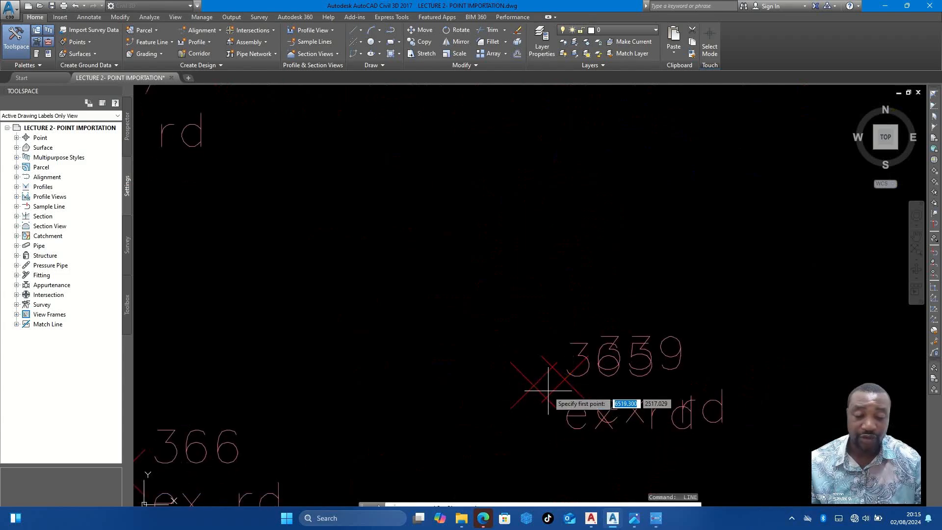
left_click(533, 387)
scroll(530, 380, "down", 6)
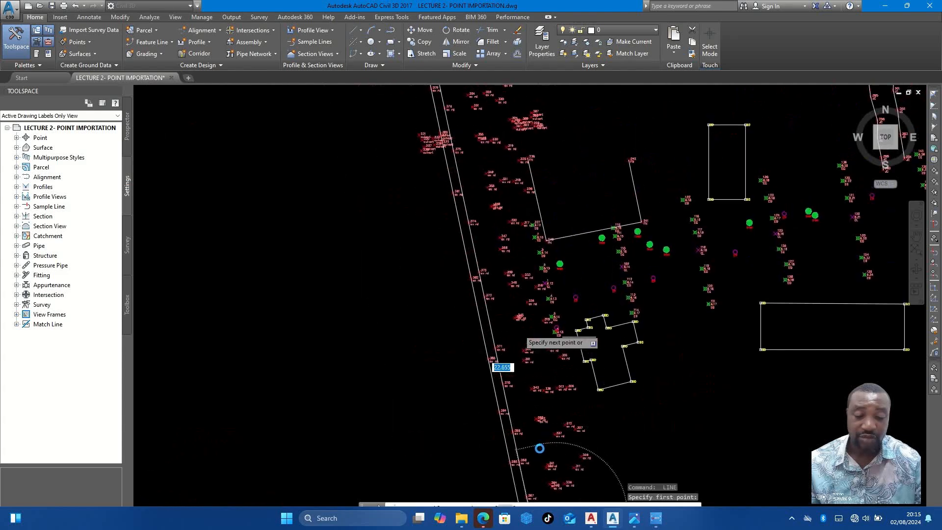
scroll(501, 174, "up", 7)
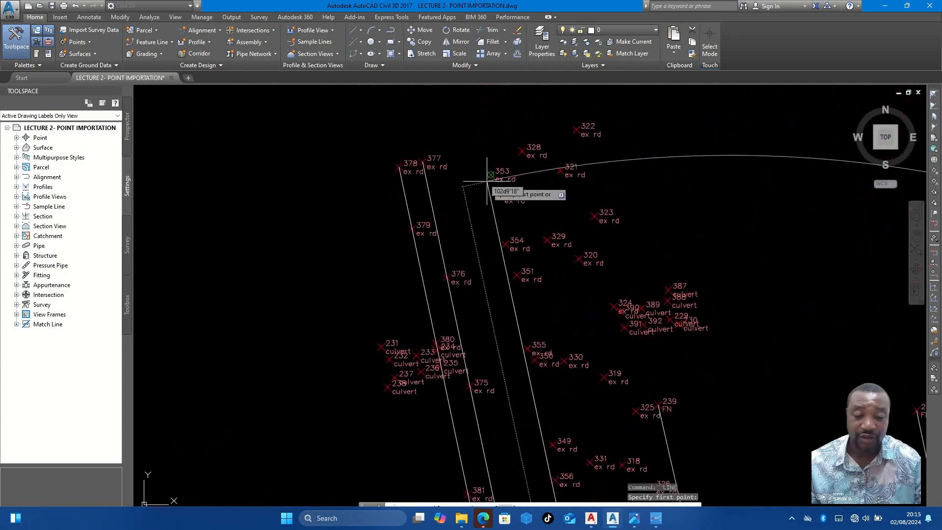
left_click(499, 173)
key("Escape")
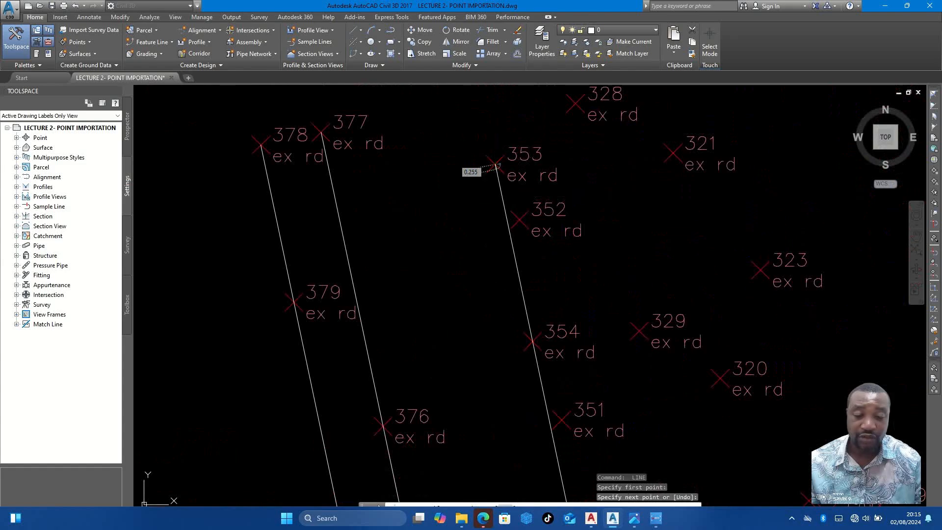
- Examine the ex rd points along the line between 353 and 365 and the close neighbouring row
scroll(483, 138, "down", 4)
scroll(518, 289, "up", 4)
middle_click_drag(515, 286, 502, 156)
middle_click_drag(529, 260, 515, 171)
middle_click_drag(543, 314, 508, 197)
scroll(500, 257, "down", 4)
scroll(500, 257, "down", 3)
middle_click_drag(535, 384, 523, 221)
mouse_move(555, 426)
middle_mouse_down()
mouse_move(556, 278)
mouse_move(541, 241)
middle_mouse_up()
- Draw the adjacent parallel road line from ex rd point 339 north to ex rd point 352
scroll(568, 227, "up", 10)
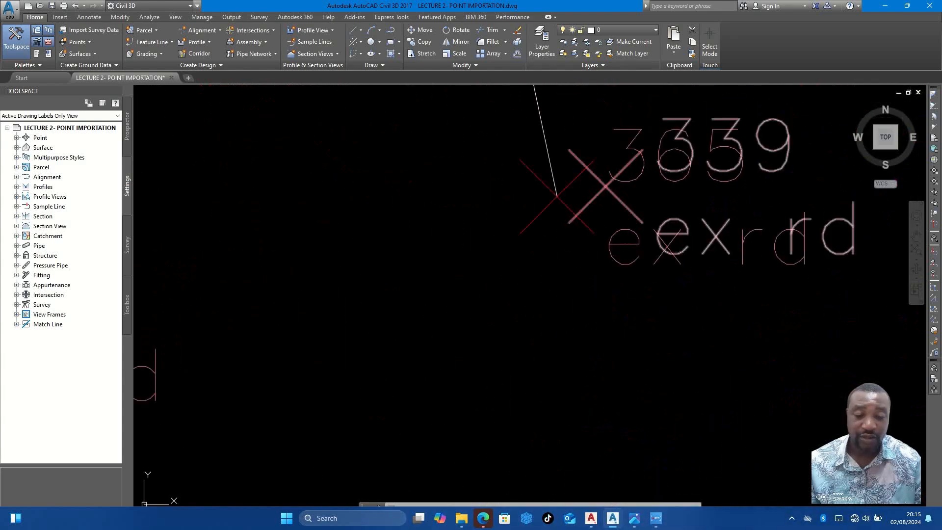
type("l")
key("Return")
left_click(604, 186)
scroll(604, 196, "down", 10)
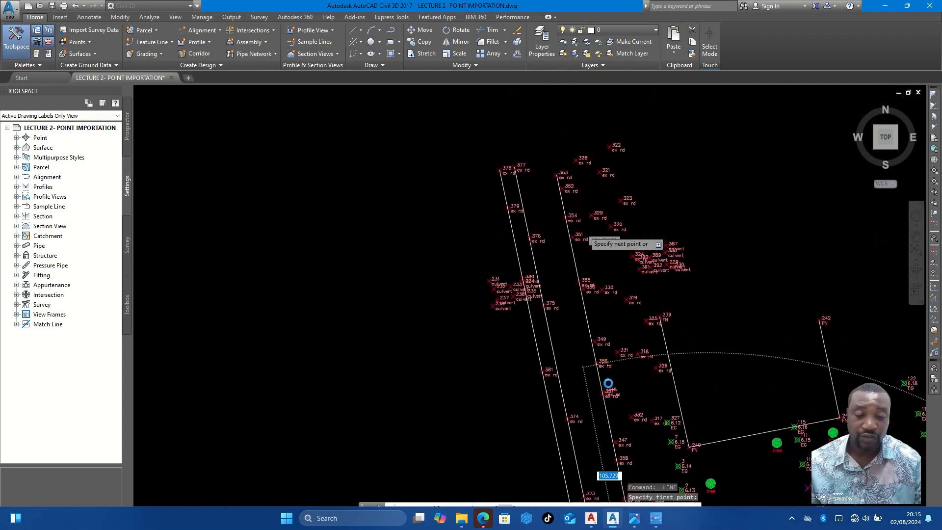
scroll(574, 226, "up", 6)
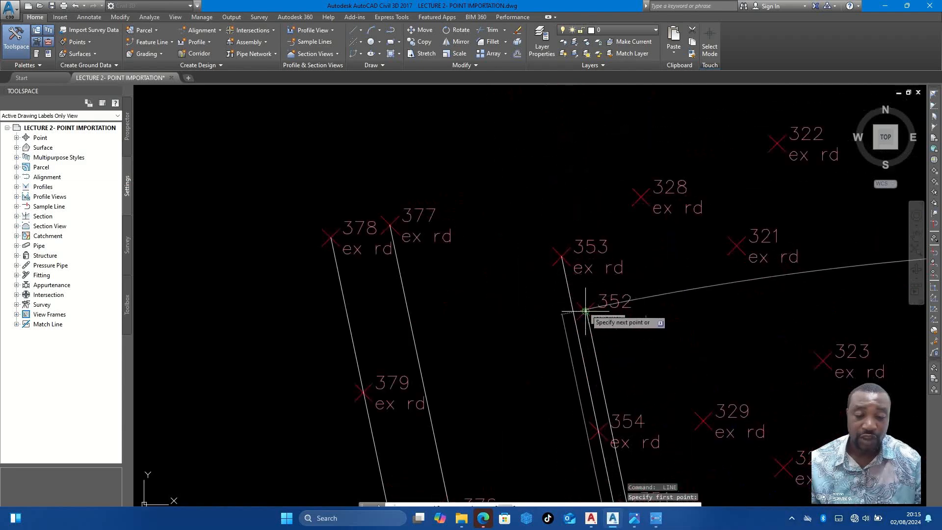
key("Escape")
scroll(577, 298, "down", 5)
scroll(577, 298, "up", 4)
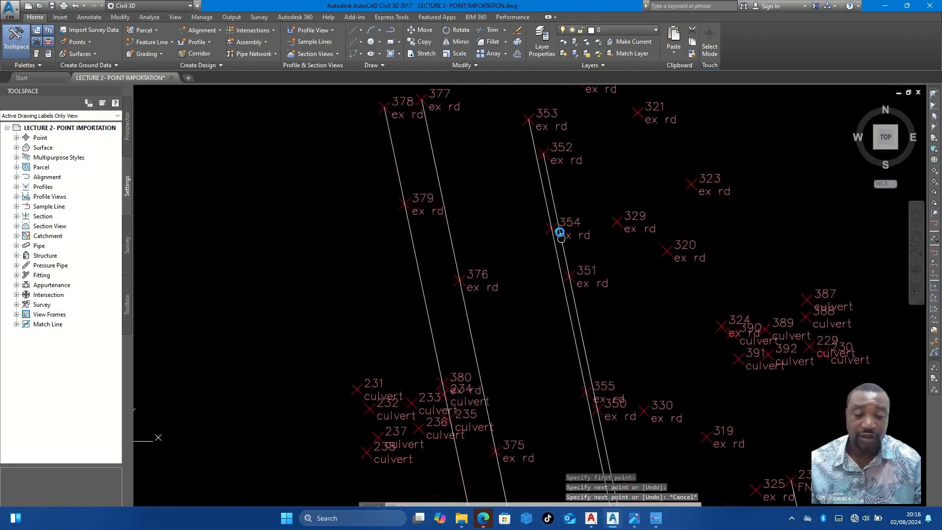
- Measure the gap between the two closely spaced road lines at ex rd point 352 with an aligned dimension, without placing it
type("DIMAL")
key("Return")
scroll(553, 223, "up", 4)
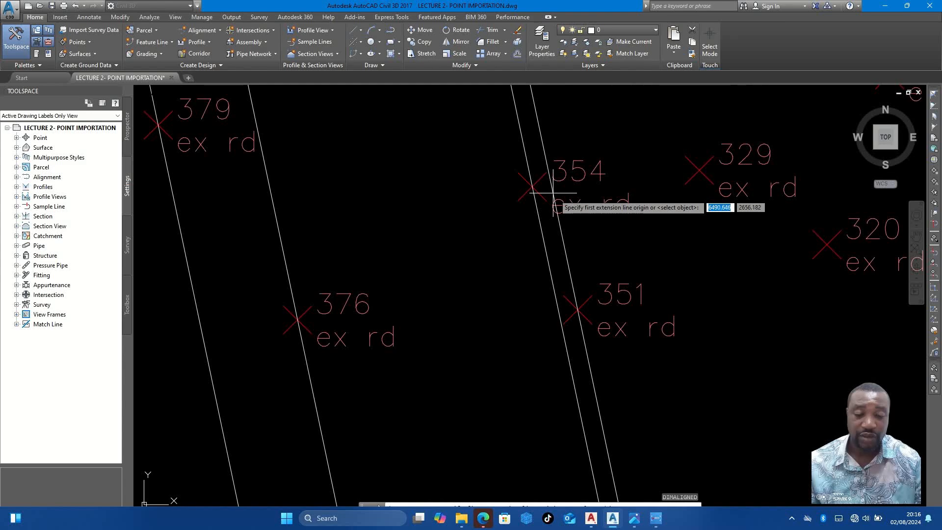
left_click(537, 198)
scroll(537, 199, "up", 3)
scroll(538, 201, "down", 5)
scroll(539, 205, "down", 4)
scroll(569, 275, "up", 6)
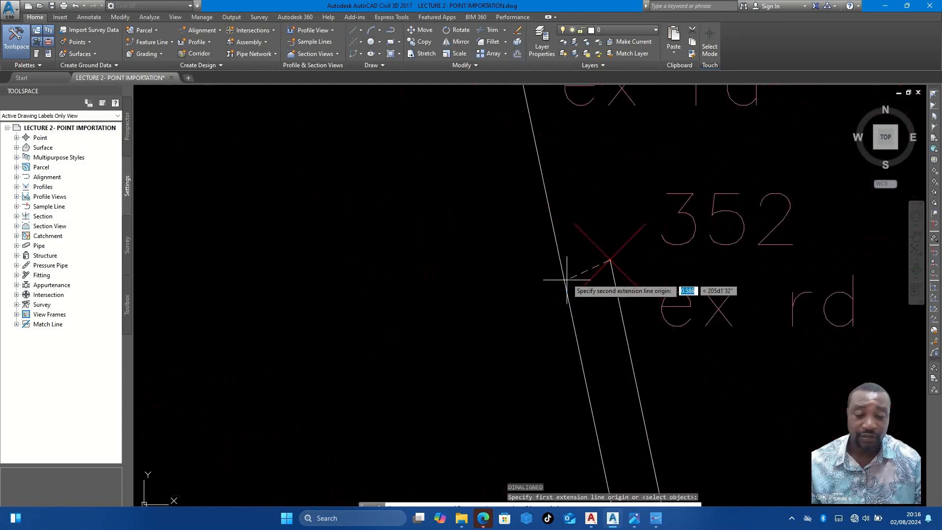
left_click(562, 273)
scroll(582, 270, "up", 5)
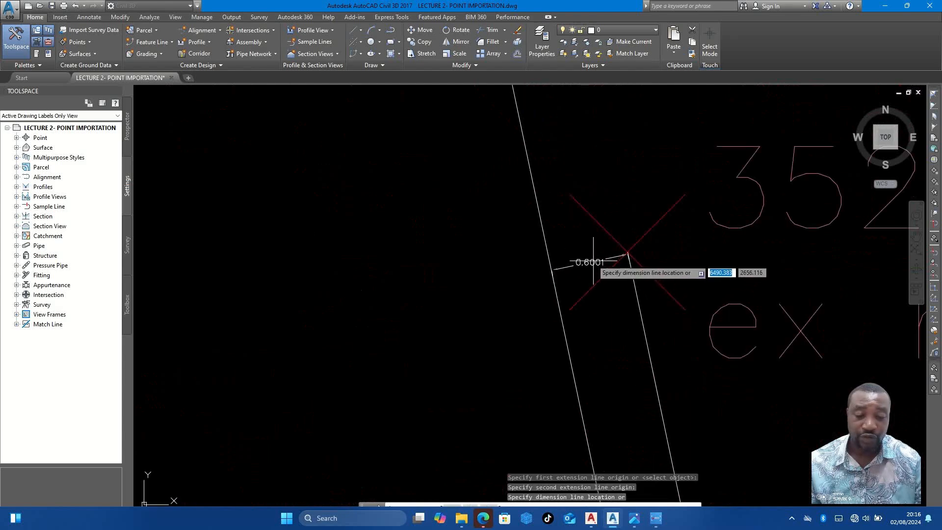
key("Escape")
- Draw the main road's easternmost line from ex rd point 309 north to ex rd point 322
scroll(580, 248, "down", 10)
middle_click_drag(519, 290, 446, 167)
scroll(466, 234, "down", 6)
middle_click_drag(538, 322, 517, 252)
scroll(515, 264, "down", 2)
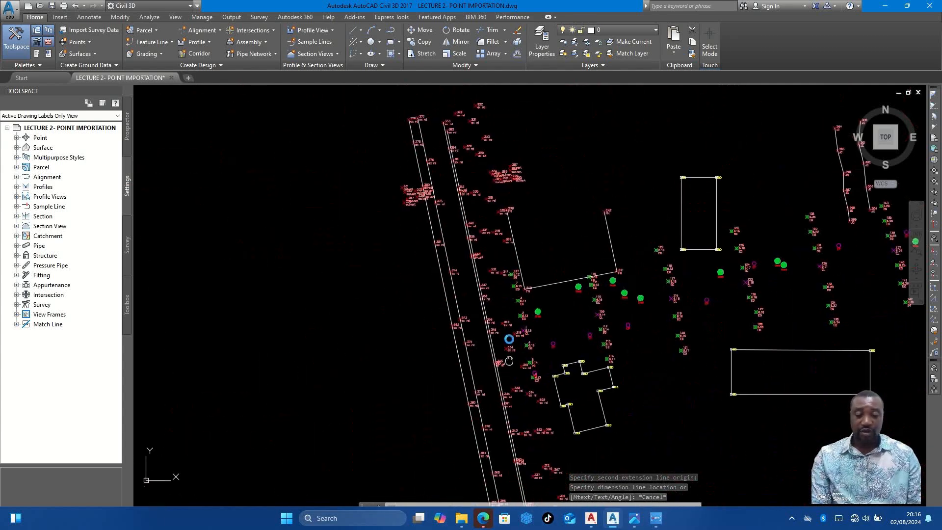
scroll(538, 362, "up", 5)
key("Escape")
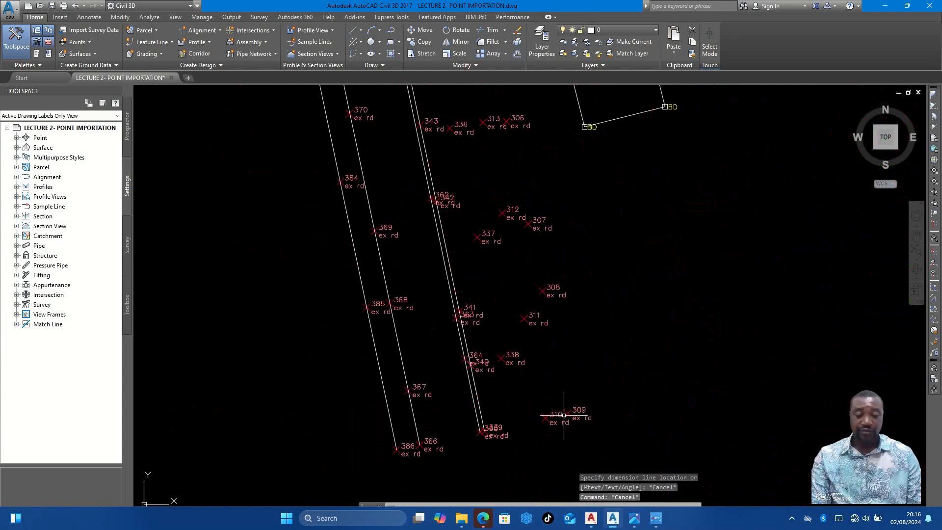
type("l")
key("Return")
scroll(564, 415, "up", 4)
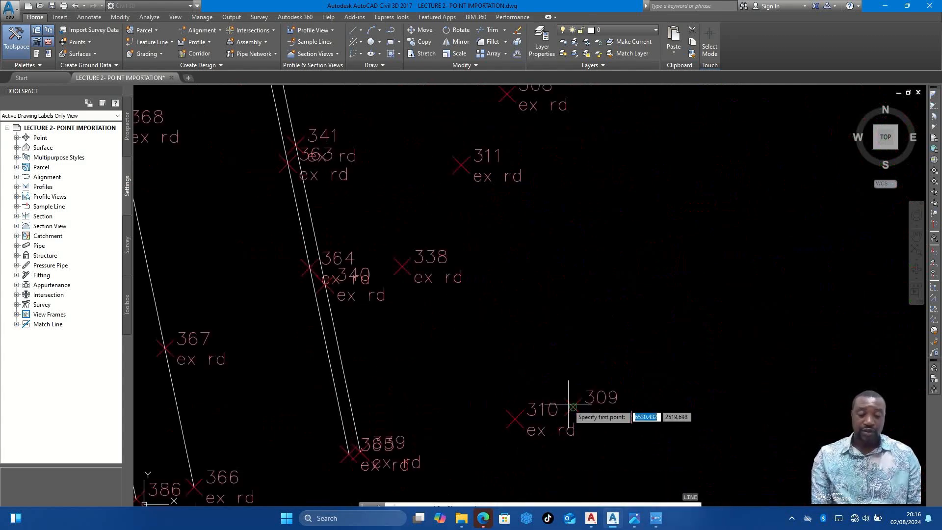
left_click(574, 407)
scroll(570, 416, "down", 4)
scroll(569, 396, "down", 4)
middle_click_drag(560, 299, 580, 398)
middle_click_drag(511, 205, 552, 364)
scroll(525, 214, "up", 2)
scroll(529, 223, "up", 5)
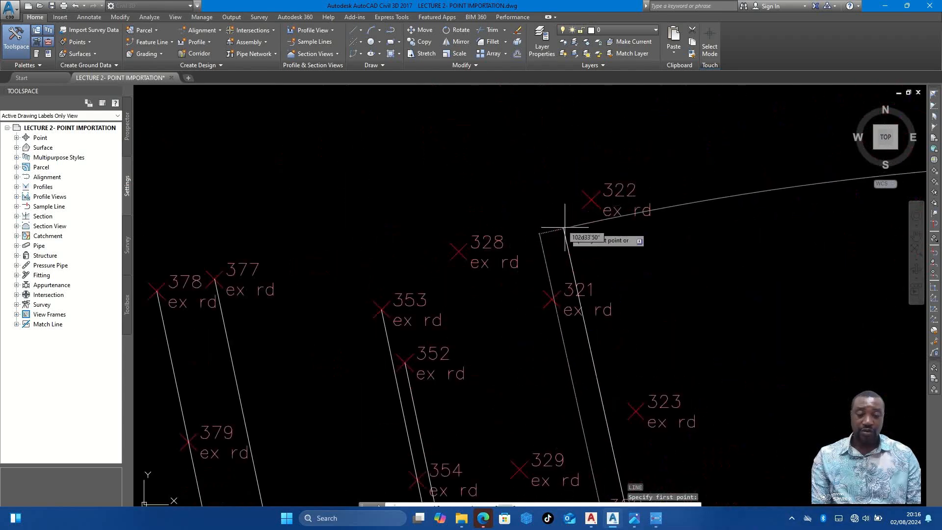
left_click(591, 200)
key("Escape")
- Draw the inner line beside the easternmost road line from ex rd point 310 north to ex rd point 321
scroll(557, 204, "down", 10)
scroll(589, 308, "up", 2)
scroll(551, 246, "up", 5)
scroll(592, 297, "up", 3)
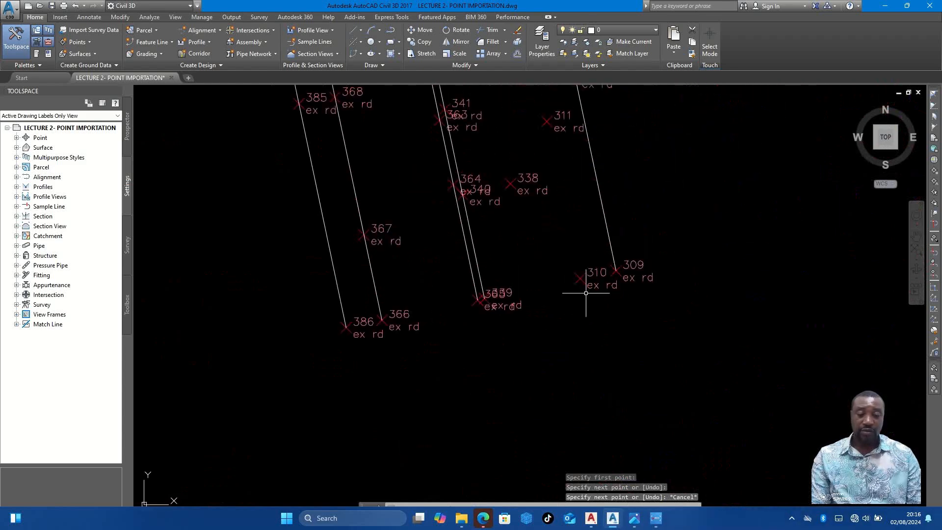
key("Return")
left_click(580, 278)
scroll(597, 343, "down", 5)
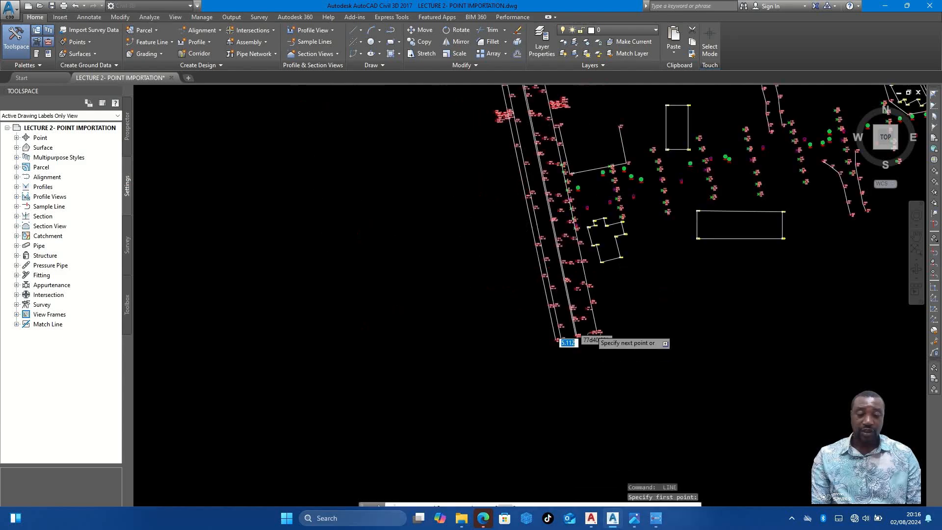
scroll(564, 257, "down", 2)
scroll(562, 174, "up", 10)
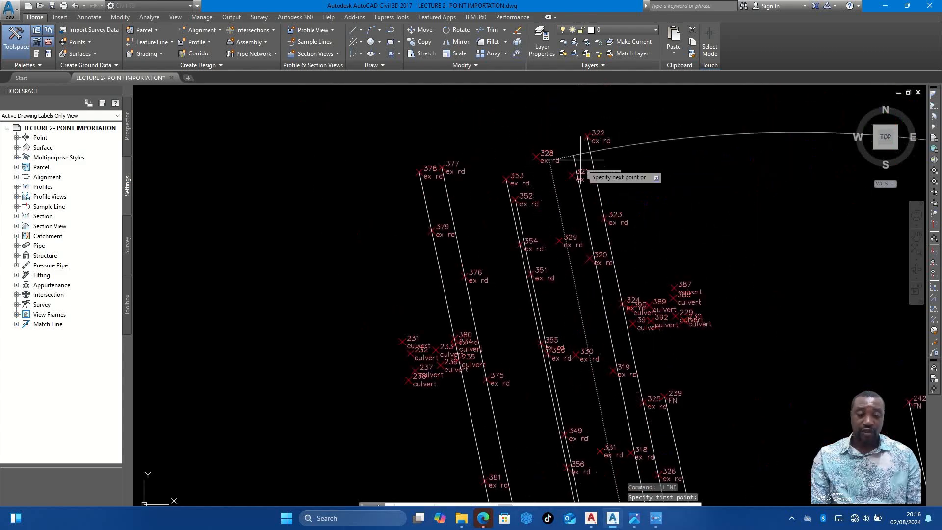
key("Escape")
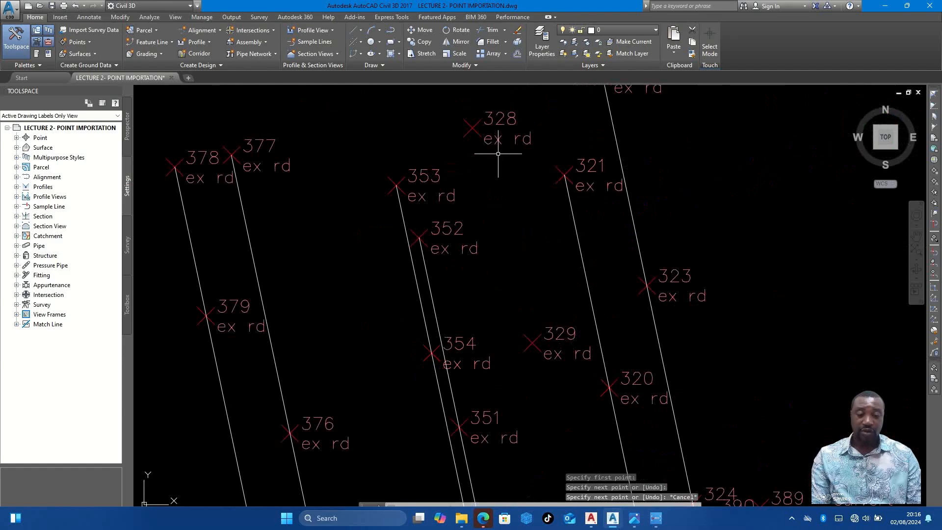
scroll(517, 317, "down", 5)
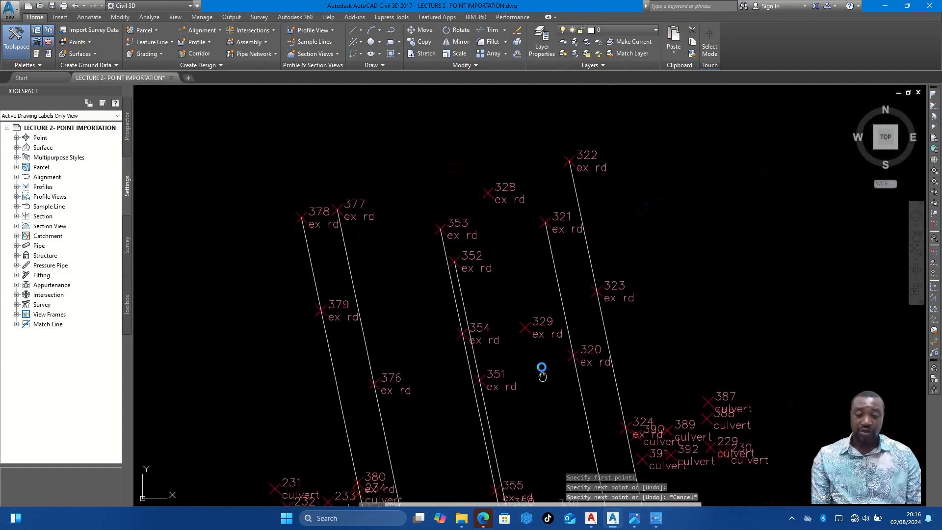
- Examine the drawn main-road lines along their full length to check how they follow the ex rd points
scroll(518, 269, "up", 6)
scroll(518, 269, "down", 3)
scroll(543, 362, "up", 5)
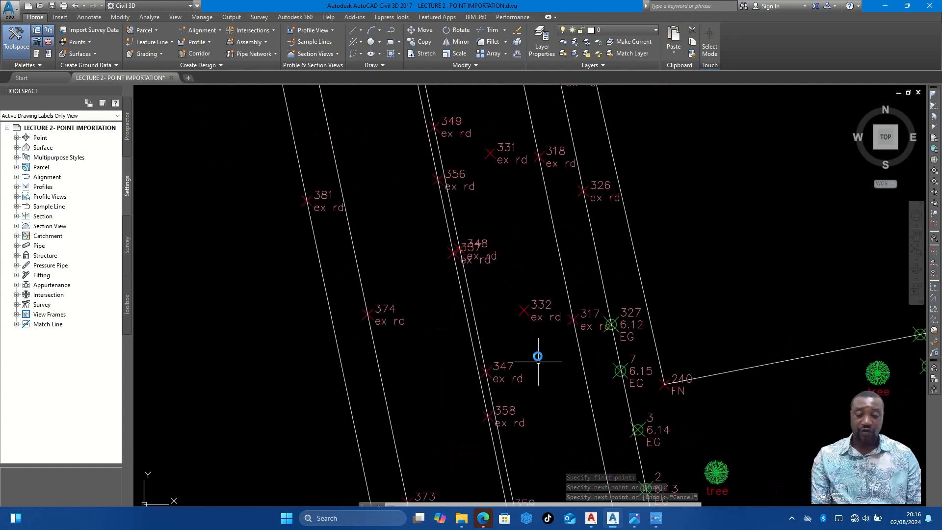
scroll(553, 357, "down", 6)
scroll(554, 377, "up", 2)
middle_click_drag(581, 438, 558, 360)
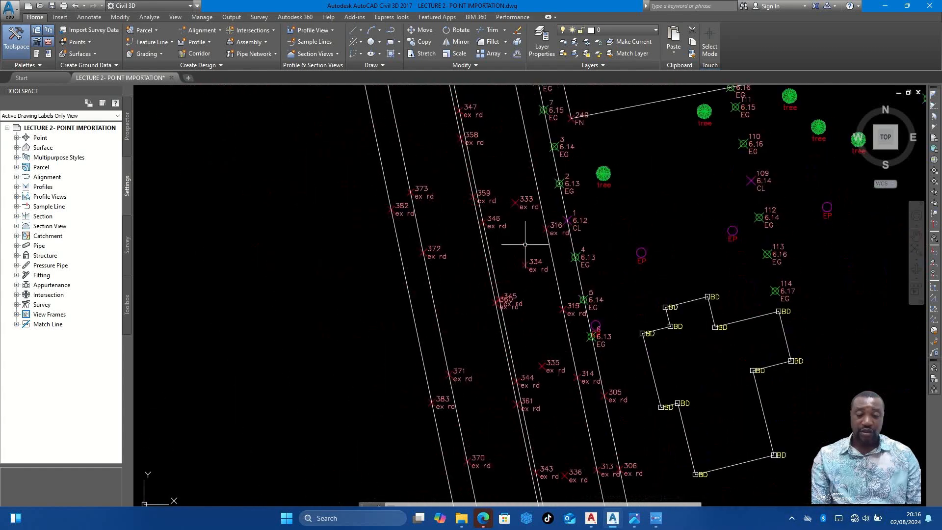
scroll(525, 246, "down", 5)
scroll(490, 257, "up", 5)
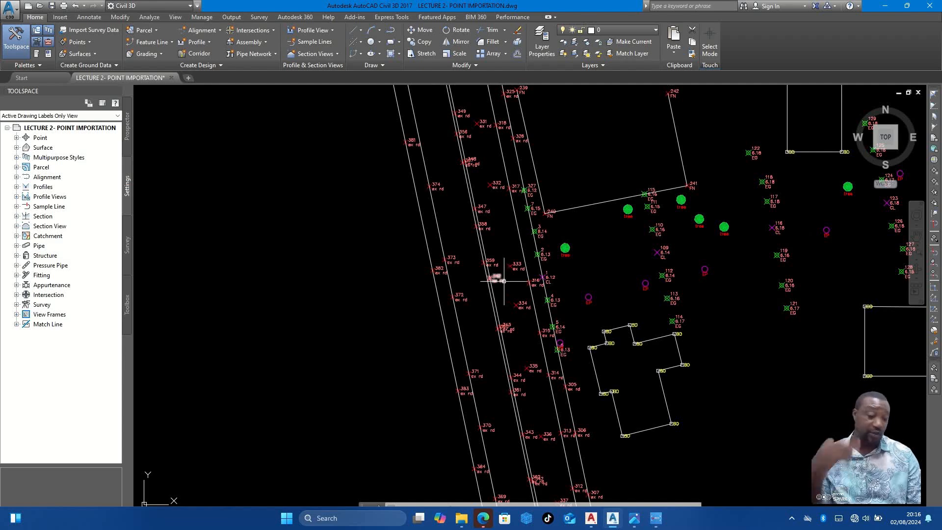
scroll(516, 313, "down", 2)
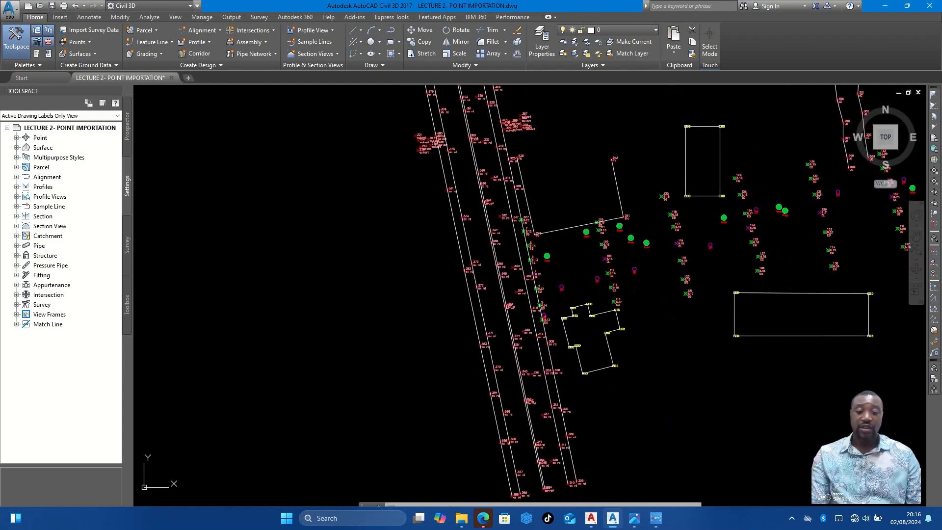
middle_click_drag(522, 271, 526, 300)
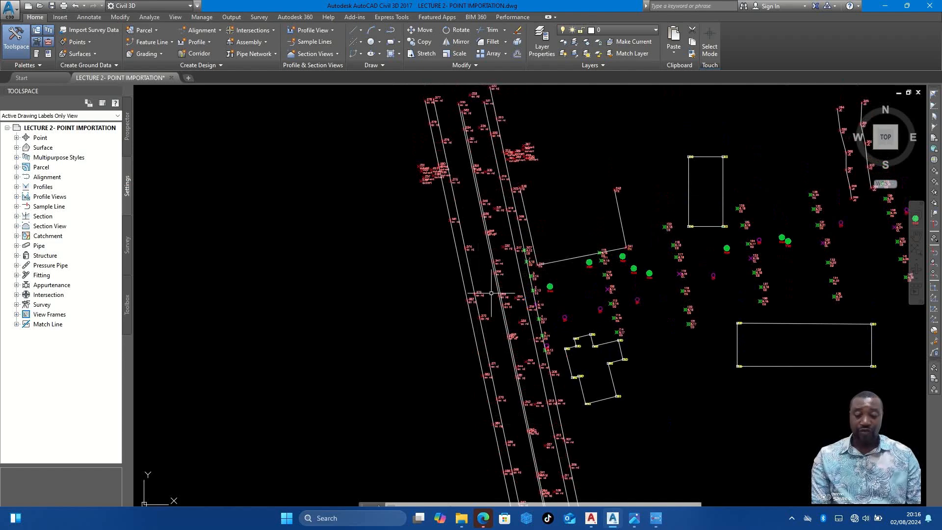
key("Escape")
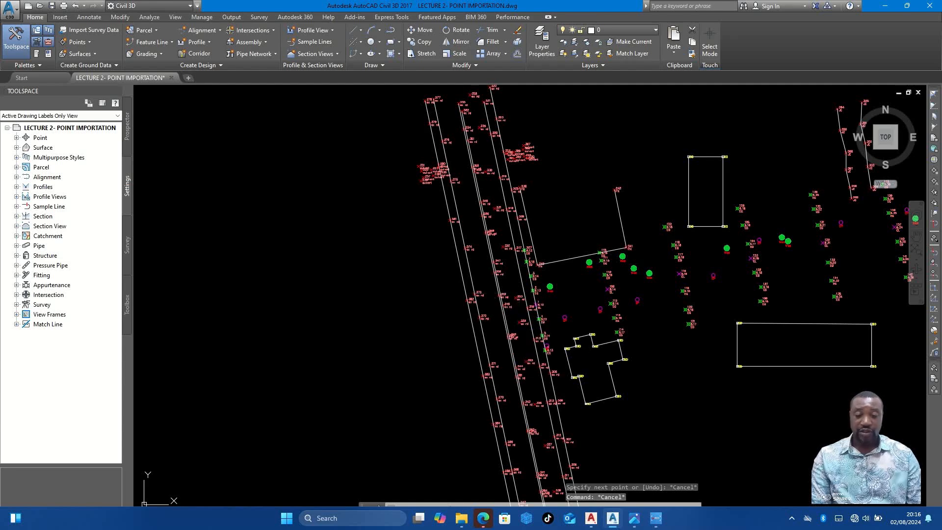
- Set the Standard text style to the Arial Baltic font with a text height of 5
key("Return")
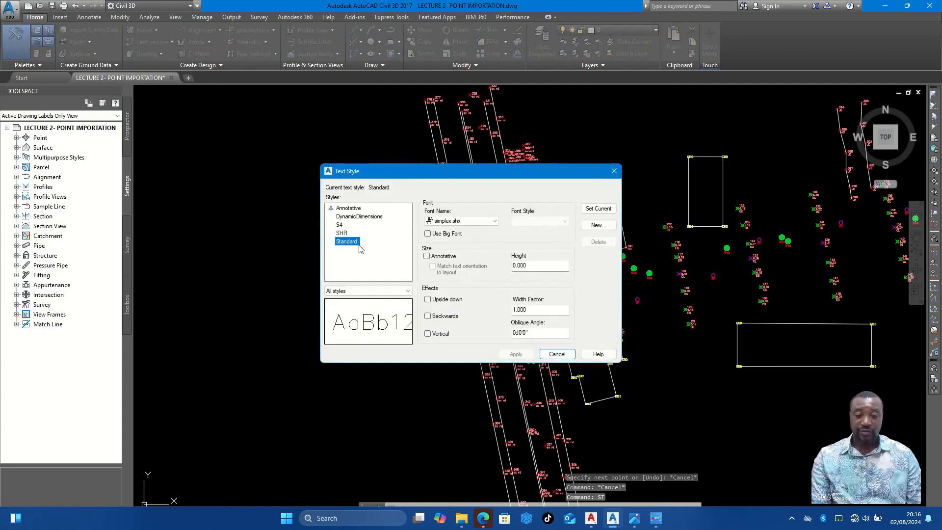
left_click(444, 220)
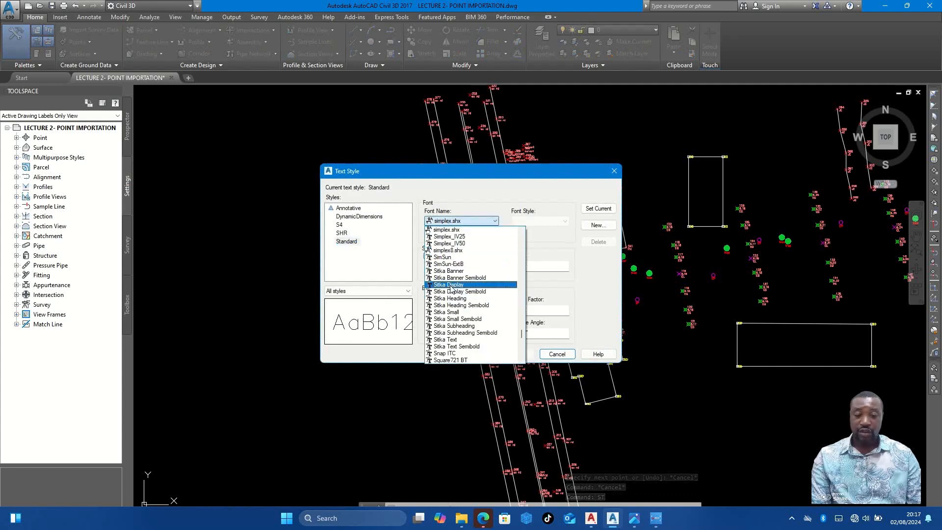
key("a")
scroll(450, 289, "down", 1)
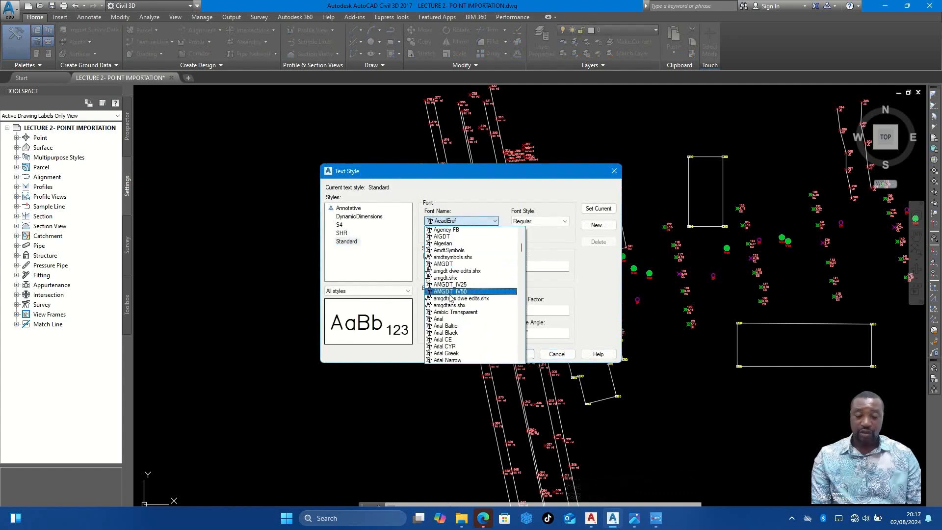
left_click(454, 326)
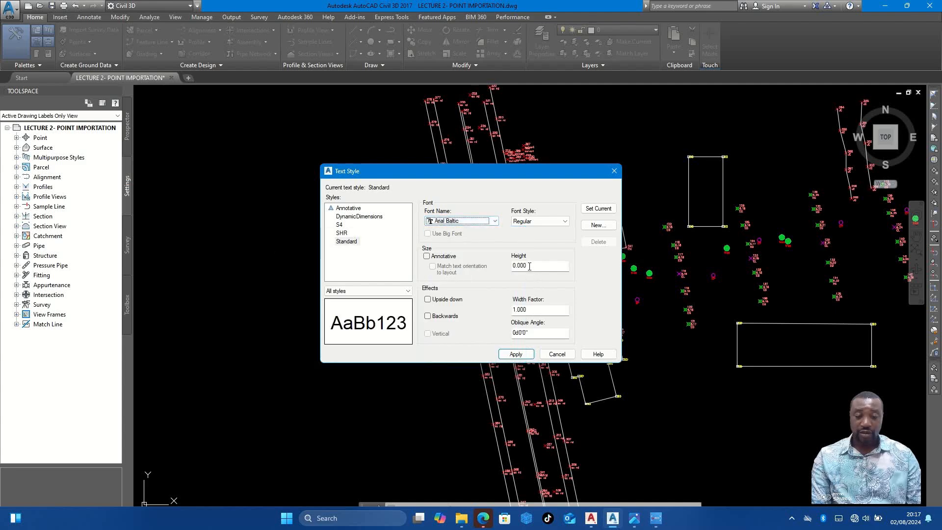
left_click(556, 354)
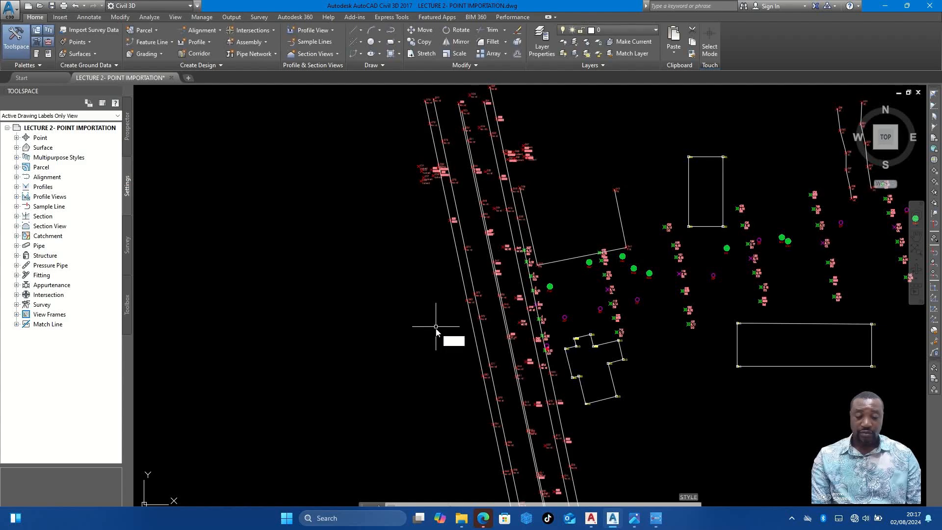
type("mt")
key("Return")
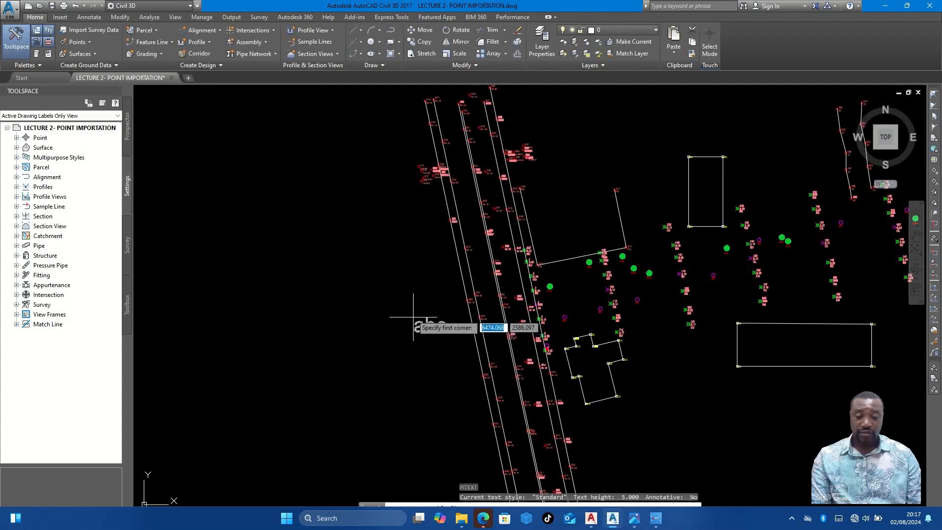
left_click(418, 301)
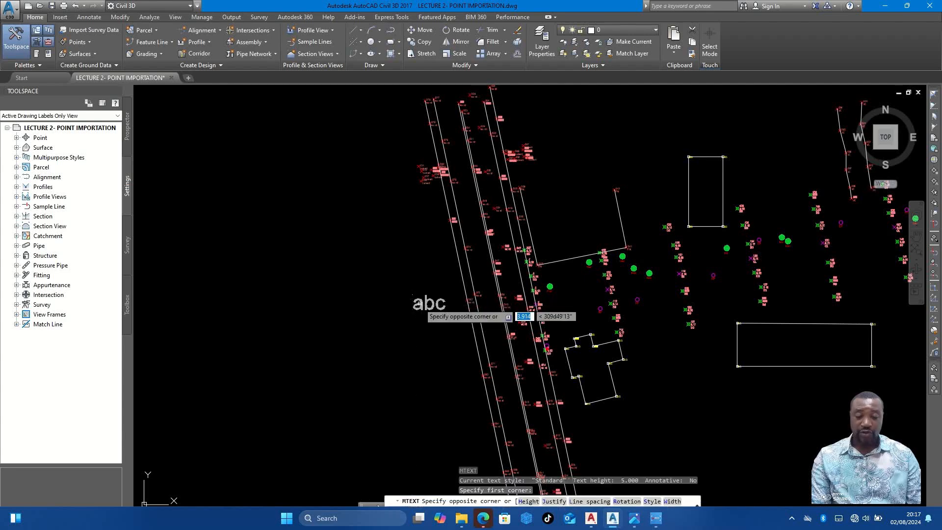
key("Escape")
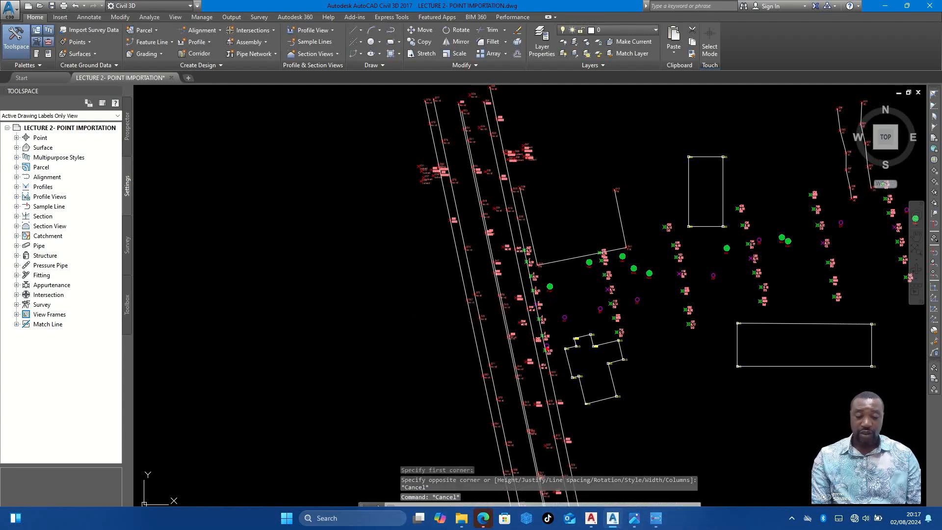
- Set the Standard text style's height to 3 and save the change
type("st")
key("Return")
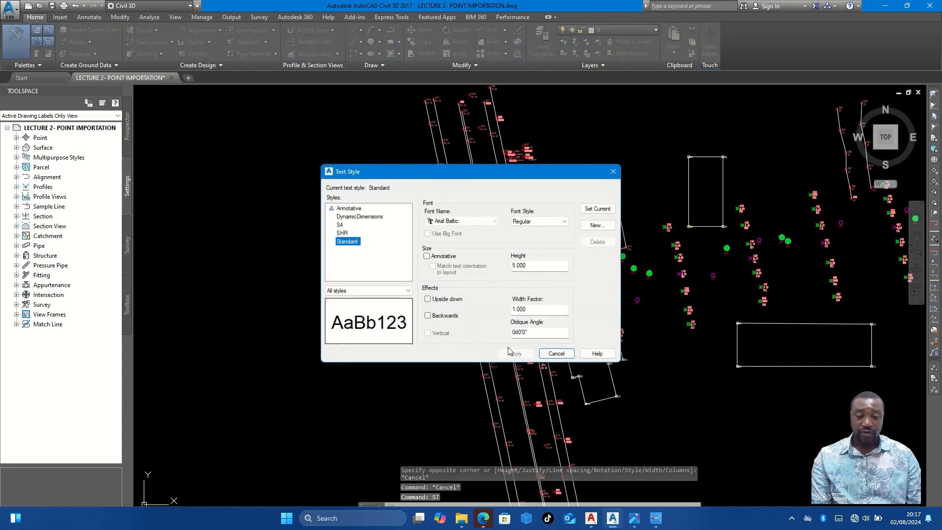
double_click(525, 265)
type("3")
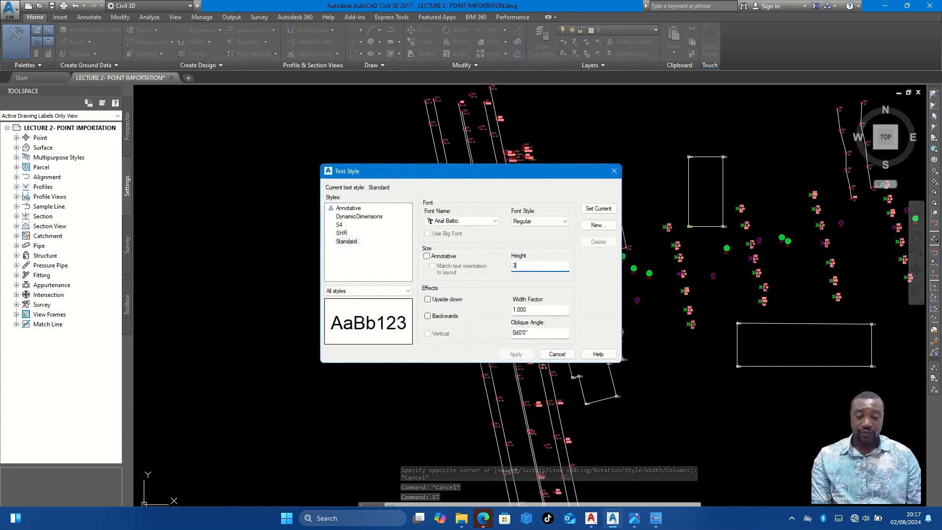
left_click(598, 225)
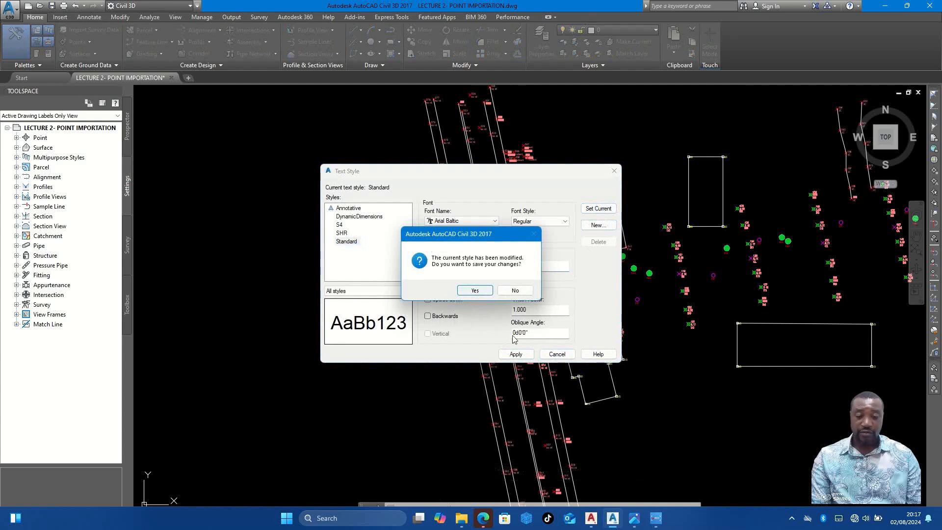
key("Return")
left_click(547, 354)
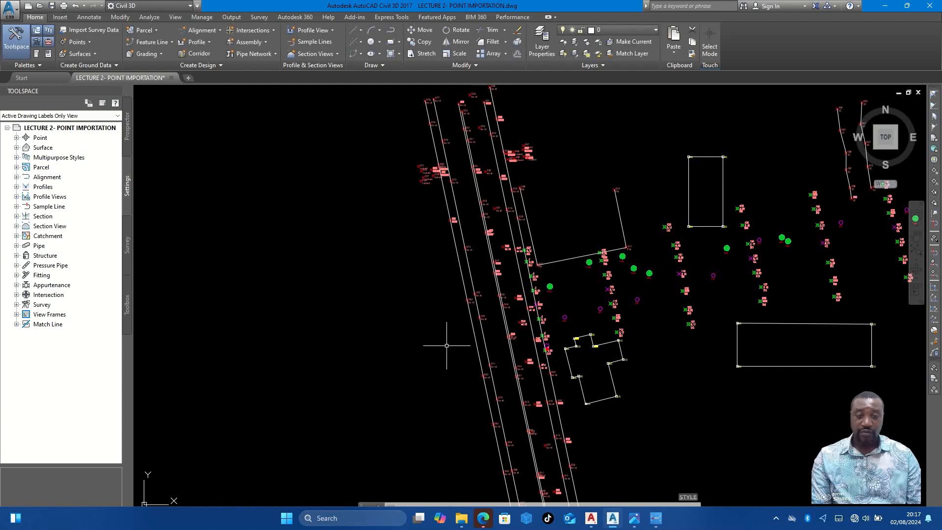
- Add the multiline text "NYSC ROAD" just west of the main road, widening its frame so both words fit on one line
type("TX")
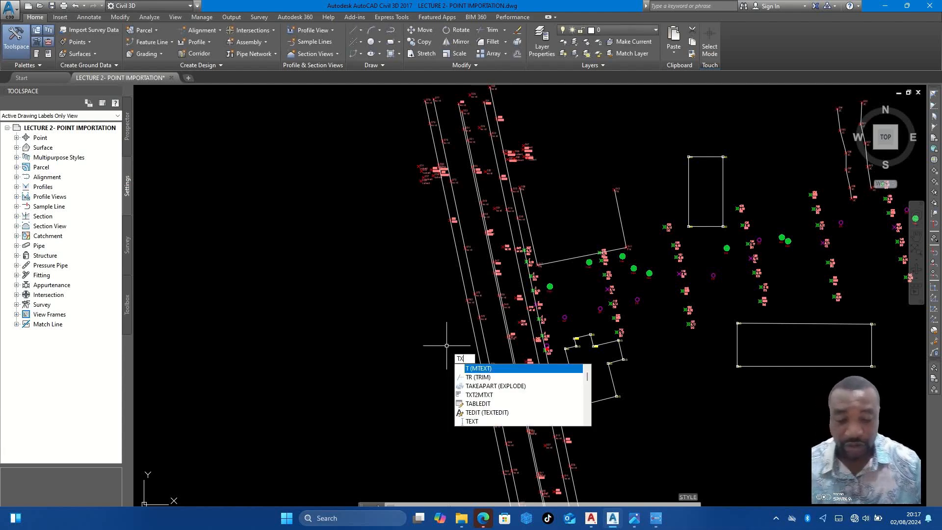
key("Escape")
type("T")
key("Return")
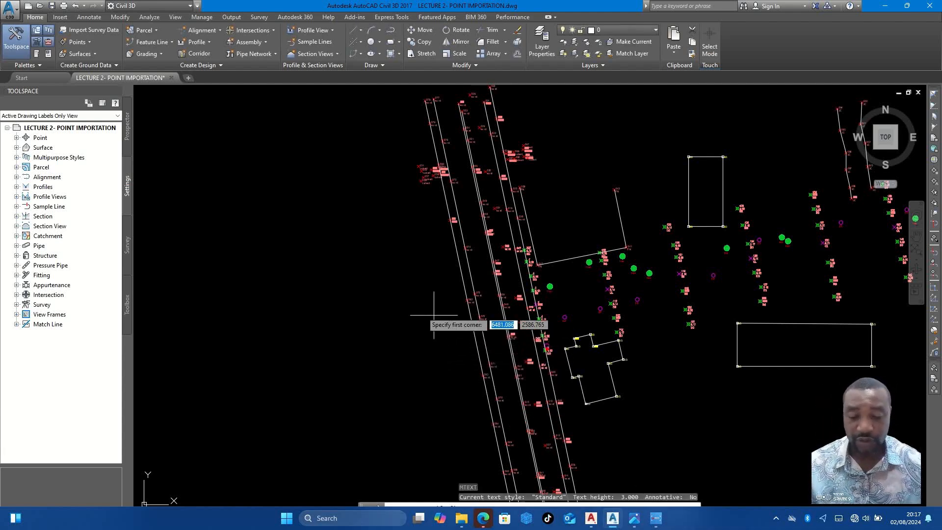
left_click(414, 308)
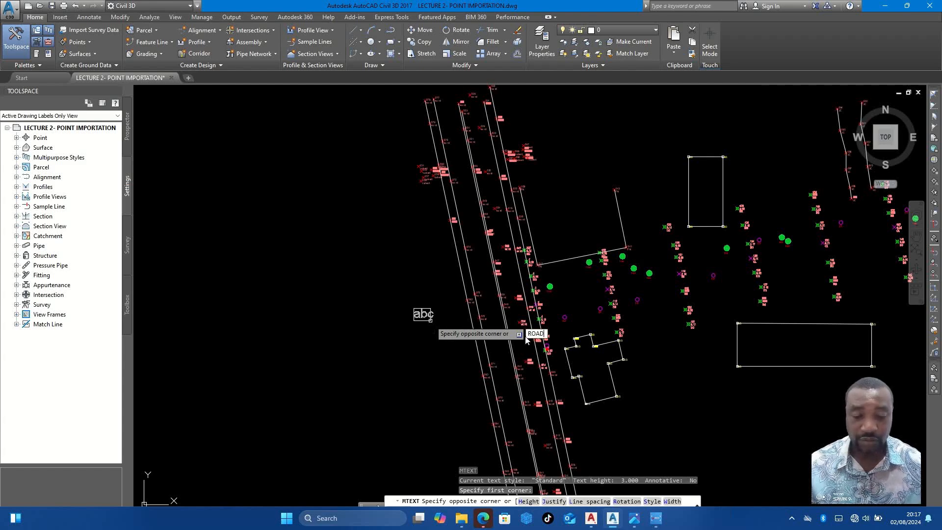
left_click(451, 321)
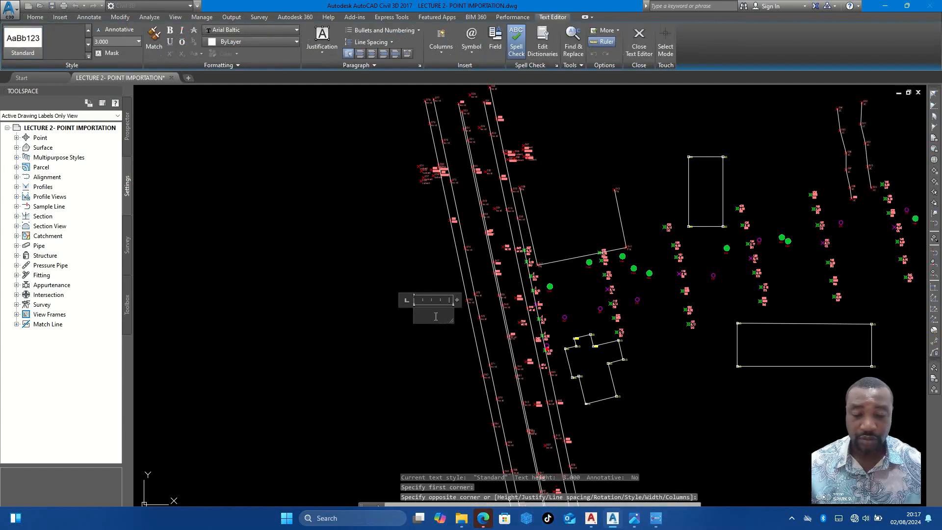
type("NYSC ROAD")
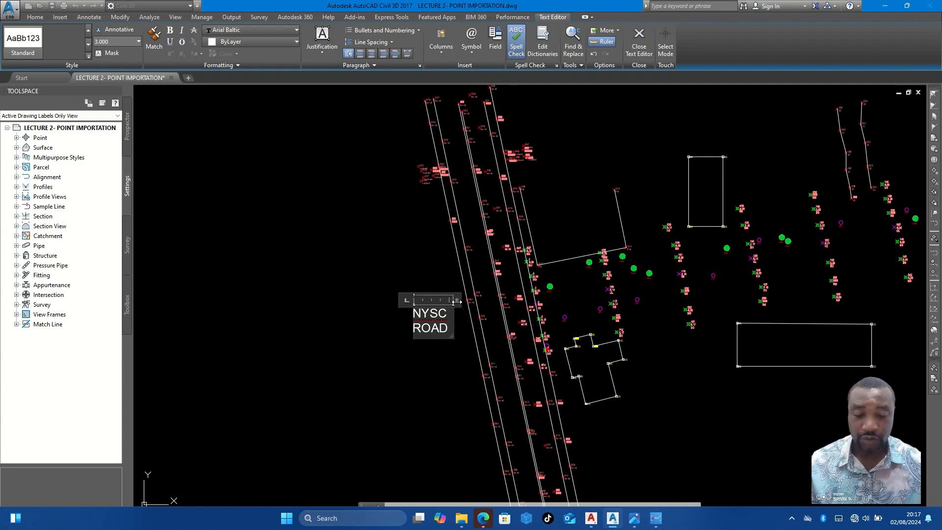
left_click_drag(457, 302, 545, 307)
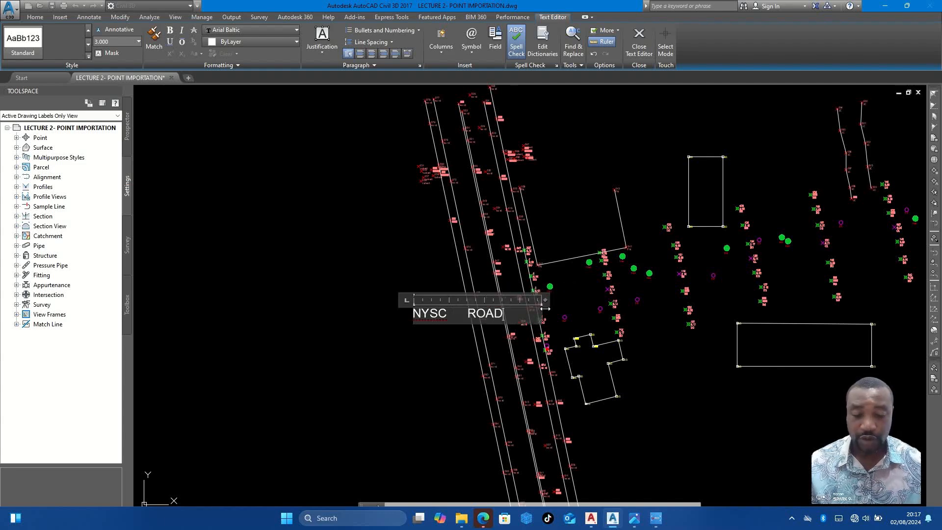
key("Escape")
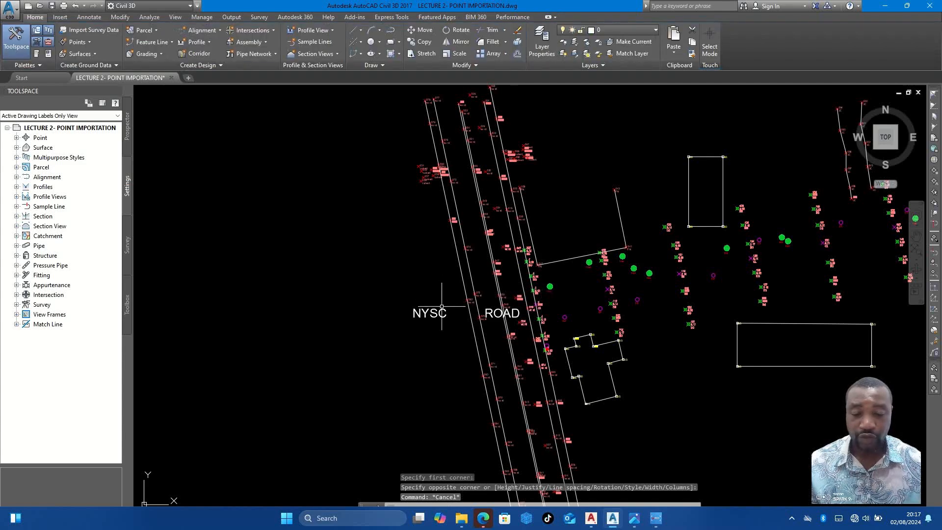
- Rotate the NYSC ROAD text about its western end so that it reads downward, parallel to the main road
left_click(442, 309)
type("RO")
key("Return")
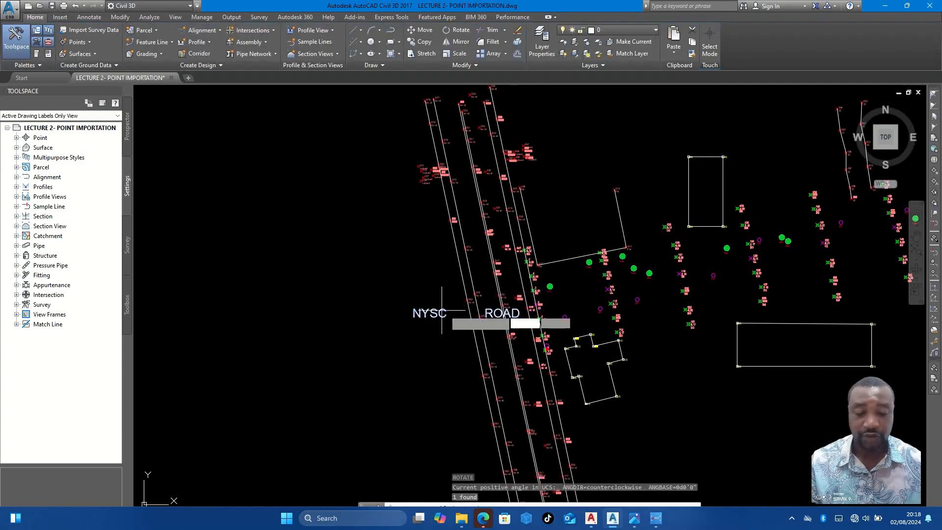
left_click(415, 314)
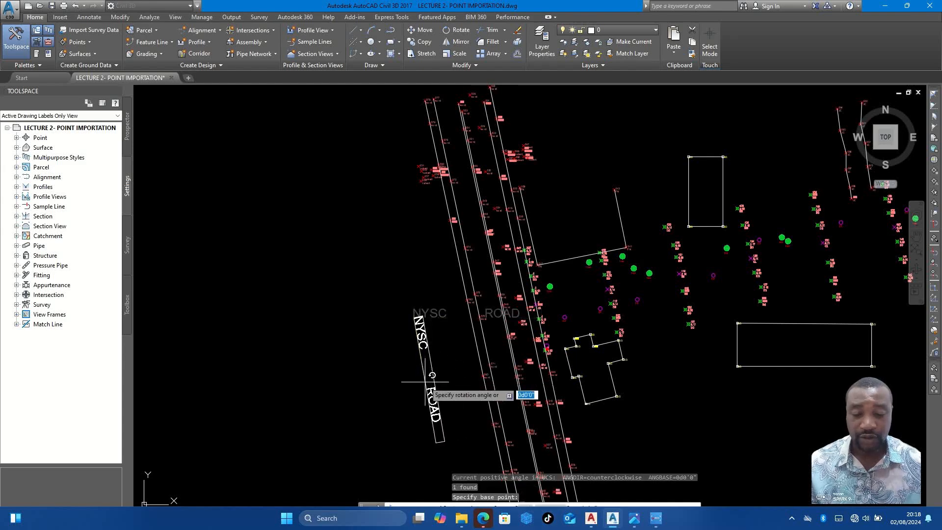
left_click(425, 387)
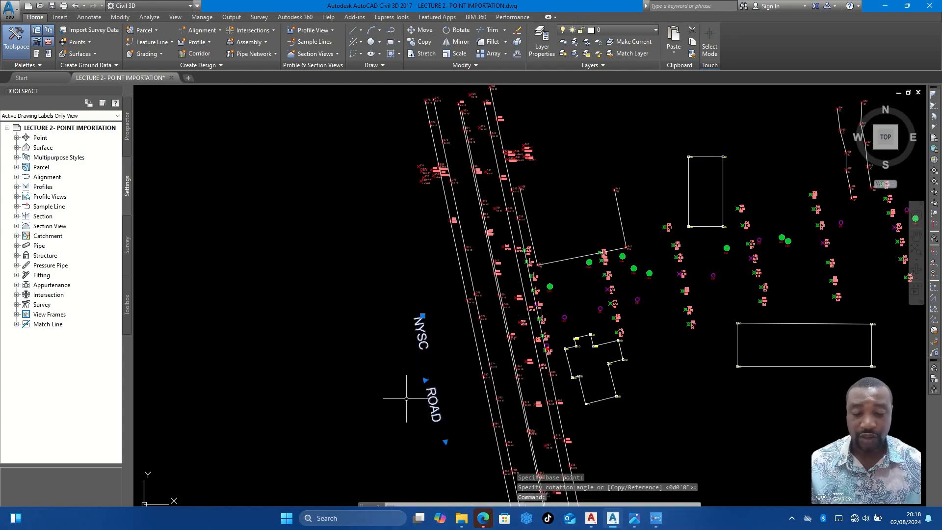
- Move the NYSC ROAD text east into the main road's western carriageway, between the road lines
type("M")
key("Return")
left_click(378, 406)
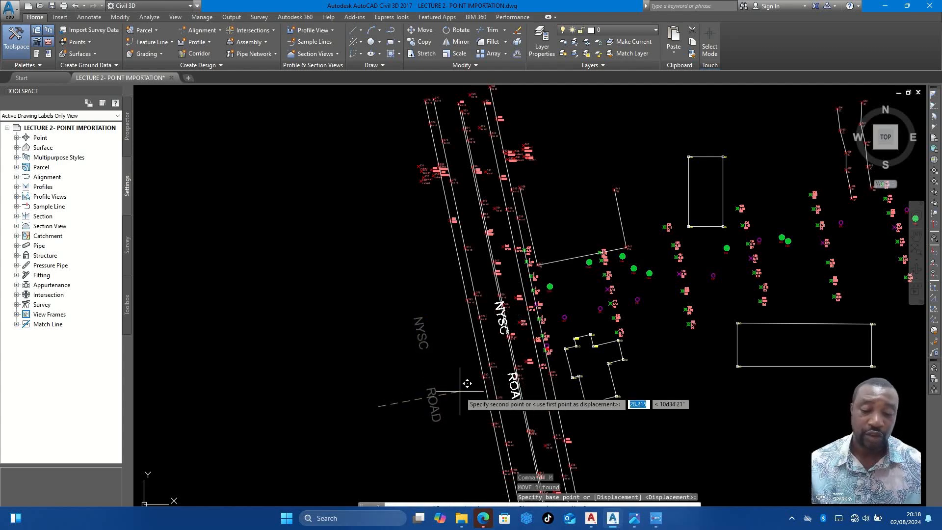
left_click(450, 392)
scroll(449, 392, "down", 3)
scroll(491, 312, "up", 2)
scroll(494, 308, "up", 4)
left_click(494, 311)
key("Escape")
- Draw connected lines through culvert points 387, 388, 389 and 390 east of NYSC Road, ending on the road's eastern edge line
scroll(498, 305, "down", 2)
middle_click_drag(491, 299, 496, 351)
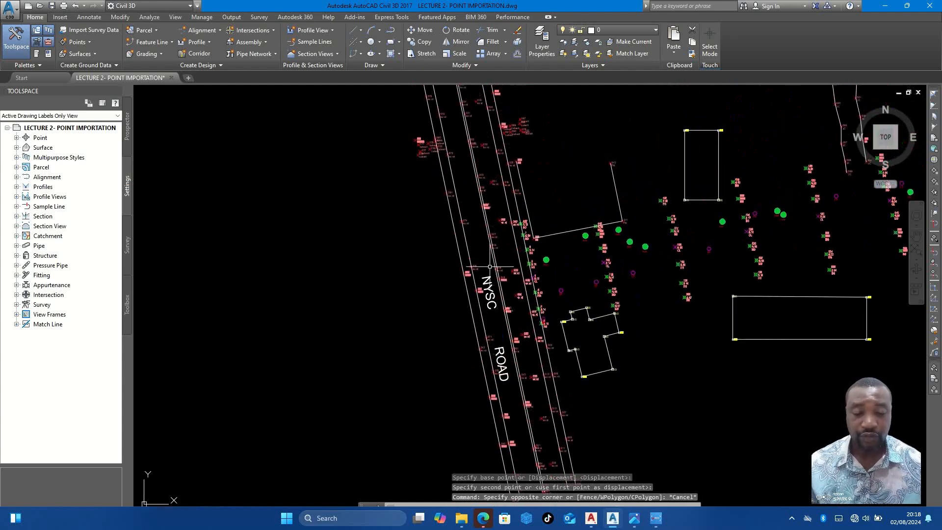
scroll(491, 294, "down", 4)
scroll(488, 312, "up", 4)
middle_click_drag(506, 289, 493, 378)
scroll(494, 389, "down", 2)
scroll(495, 390, "up", 4)
scroll(490, 328, "down", 2)
middle_click_drag(490, 329, 471, 387)
scroll(437, 200, "up", 4)
scroll(406, 201, "up", 2)
middle_click_drag(407, 215, 428, 293)
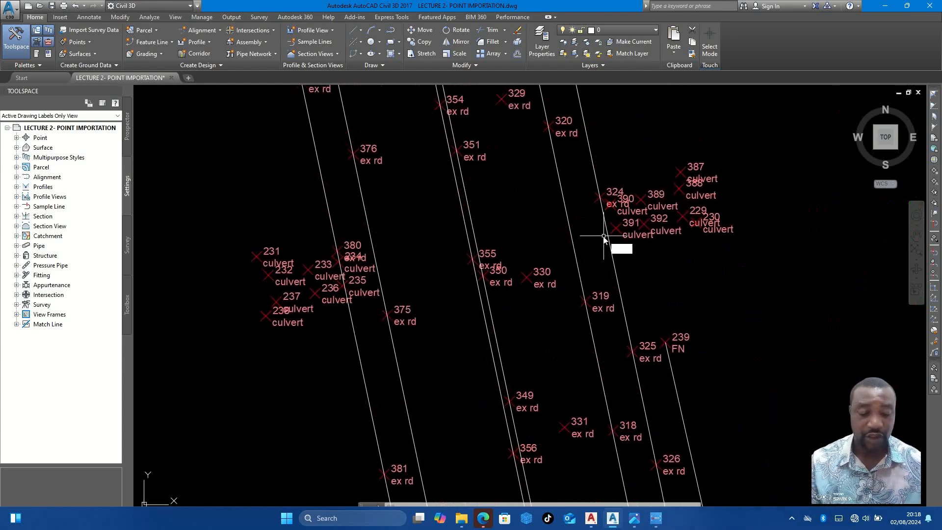
key("l")
key("Return")
scroll(688, 180, "up", 4)
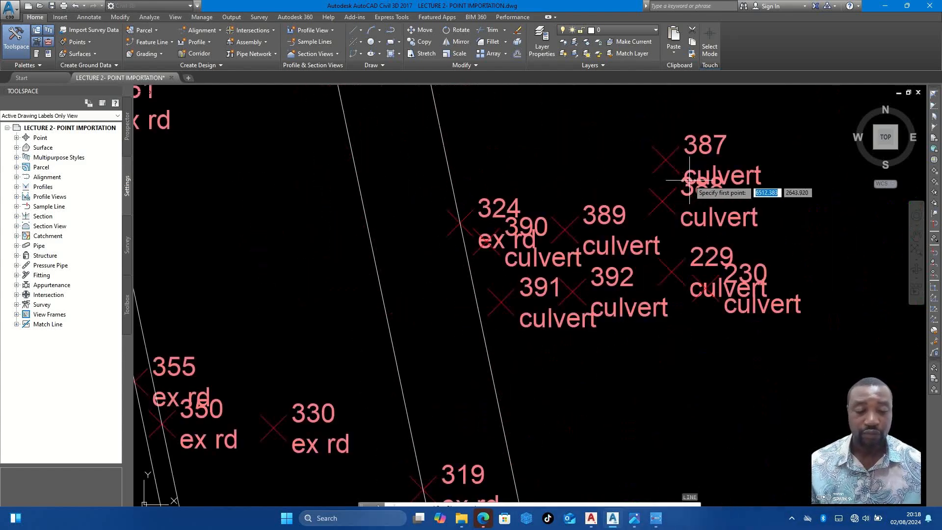
left_click(665, 159)
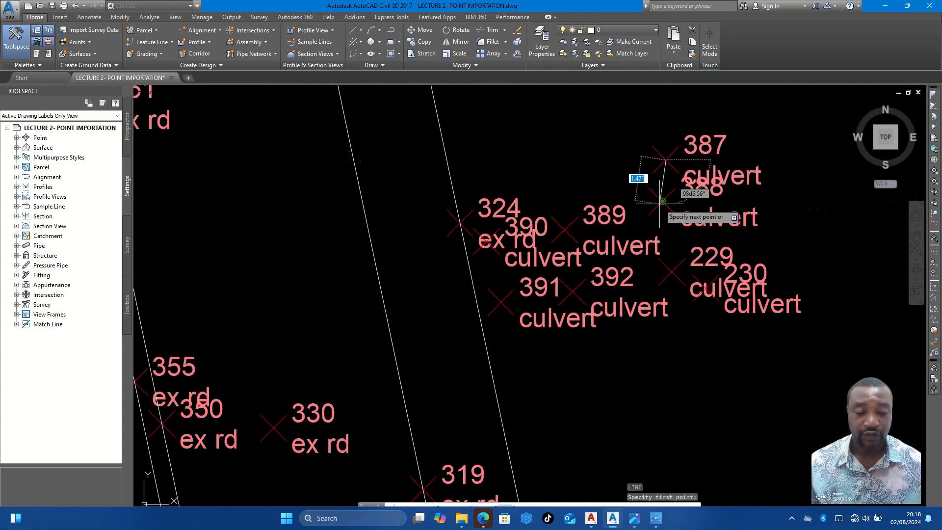
left_click(662, 200)
left_click(564, 229)
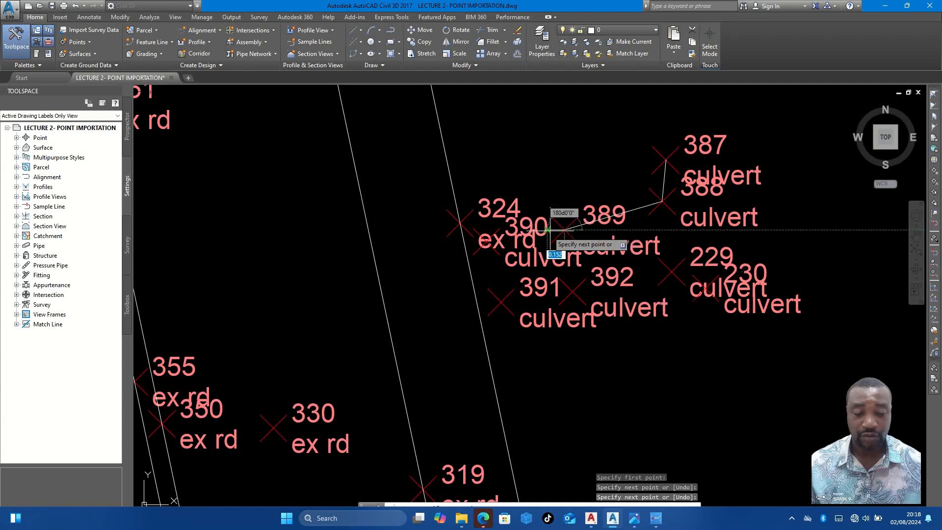
left_click(486, 240)
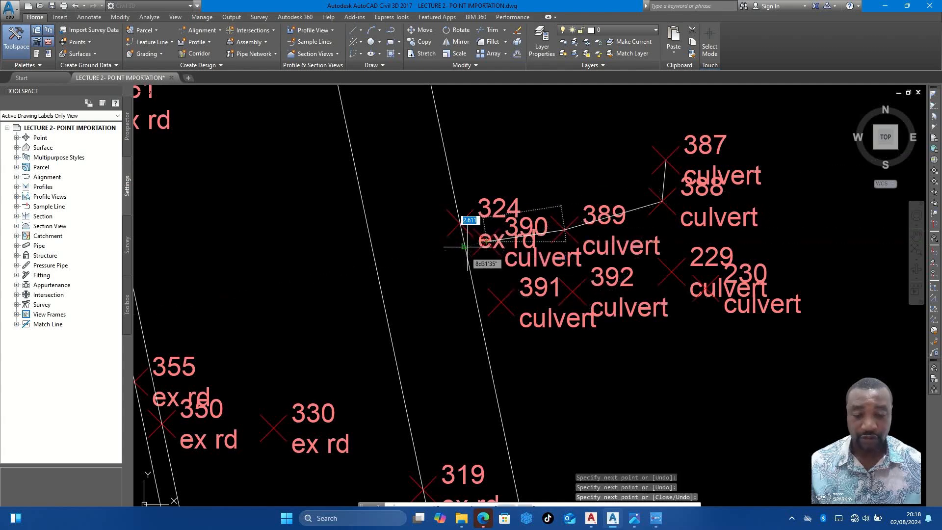
left_click(464, 244)
key("Escape")
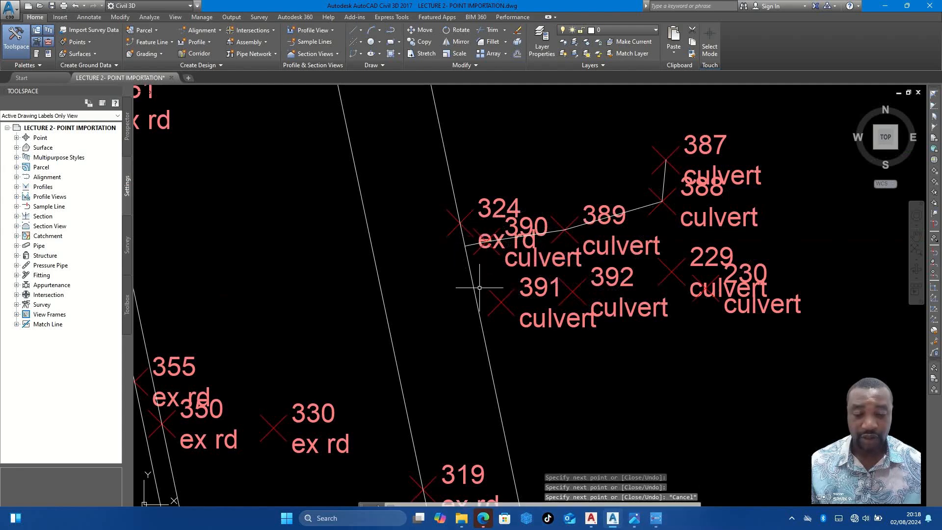
- Draw connected lines through culvert points 230, 229, 392 and 391, ending on the eastern road edge line
key("Return")
left_click(705, 289)
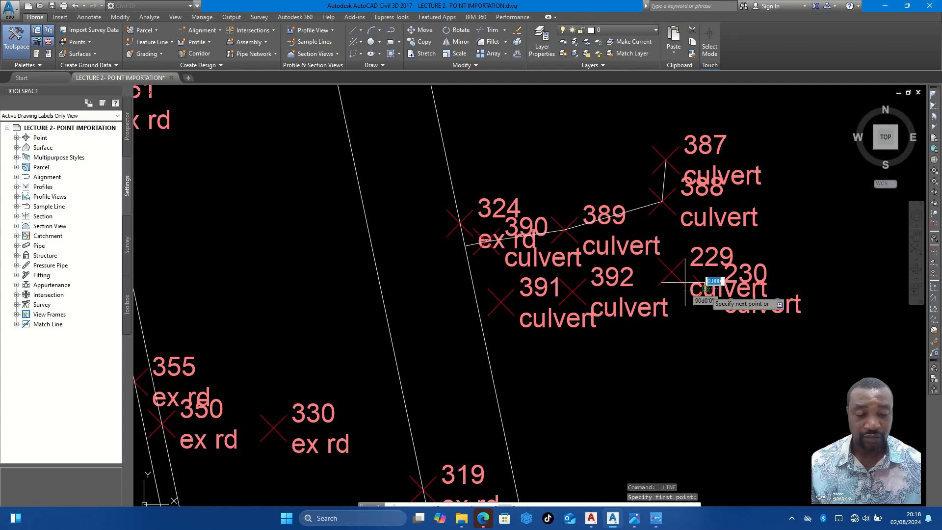
left_click(670, 271)
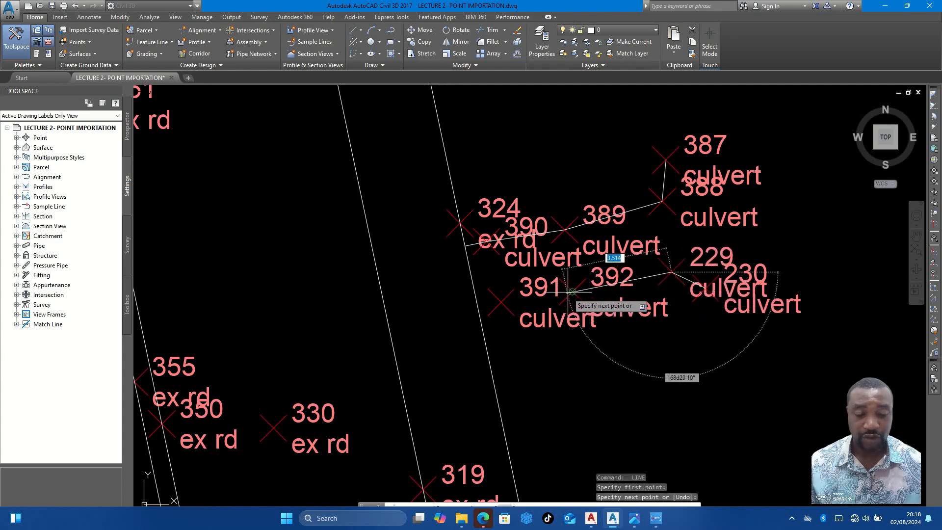
left_click(501, 301)
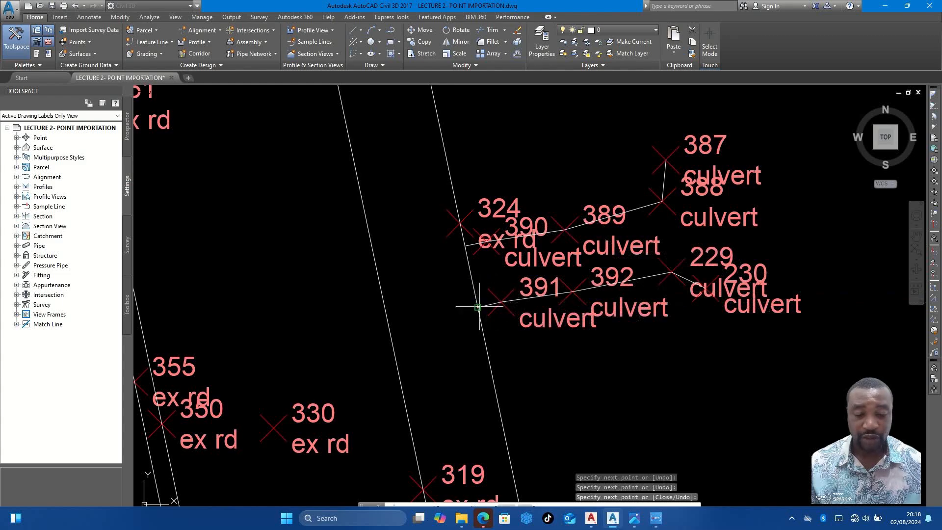
key("Escape")
- Connect culvert points 231, 232, 233 and 234 with lines on the west side of NYSC Road
scroll(474, 284, "down", 4)
scroll(550, 264, "up", 4)
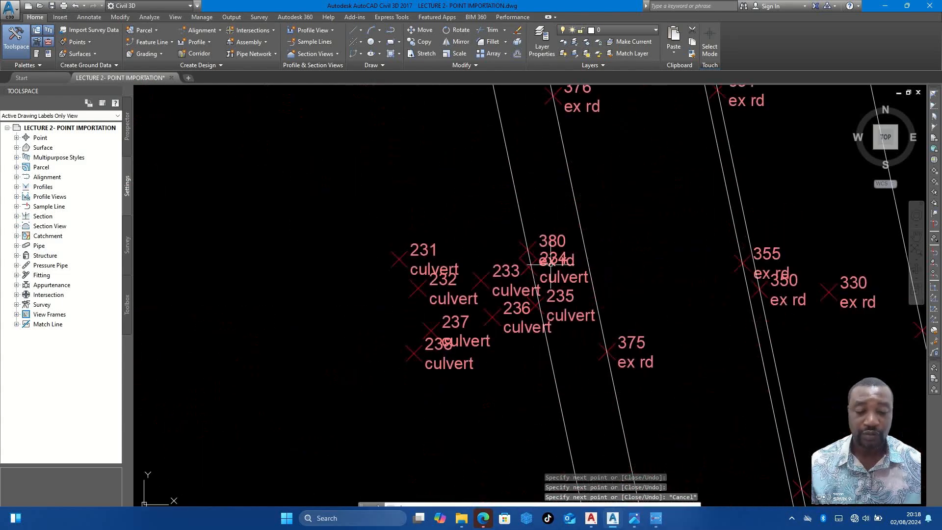
key("Return")
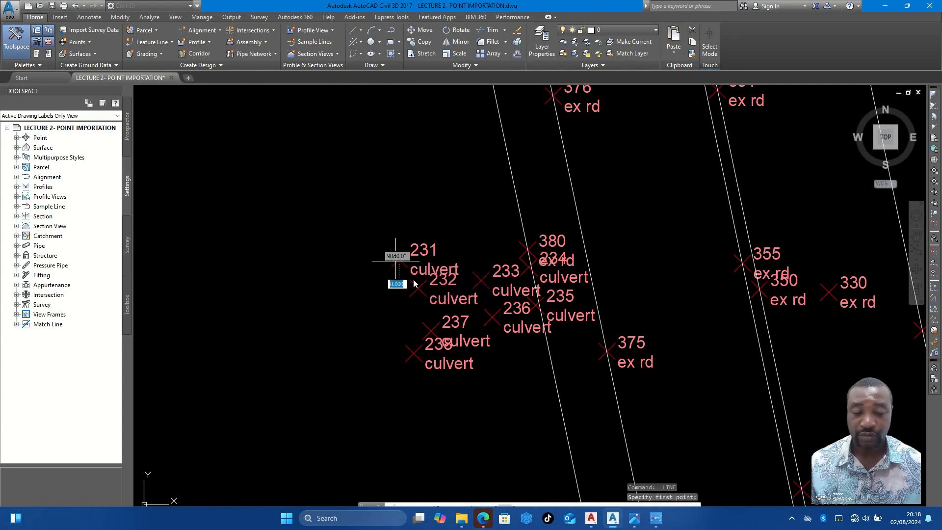
left_click(399, 259)
left_click(417, 287)
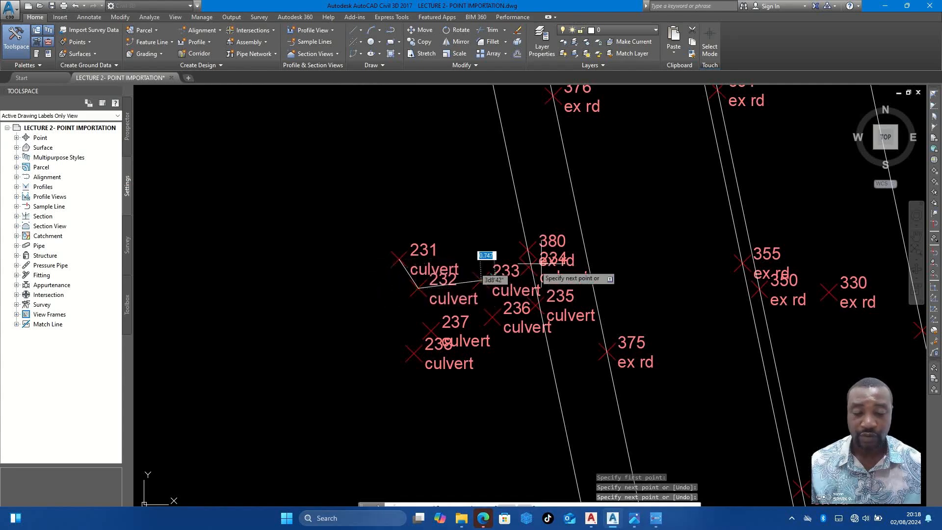
left_click(478, 278)
scroll(523, 266, "up", 4)
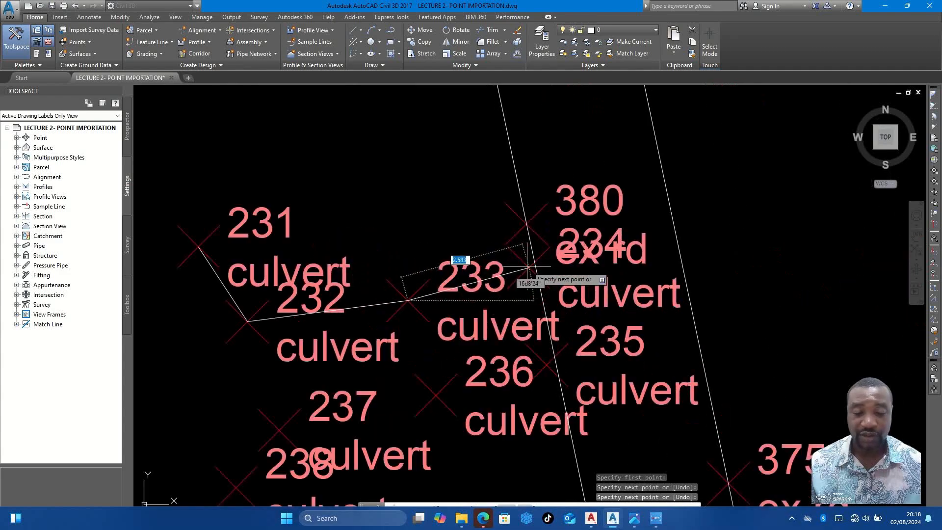
left_click(529, 268)
scroll(529, 268, "down", 4)
key("Escape")
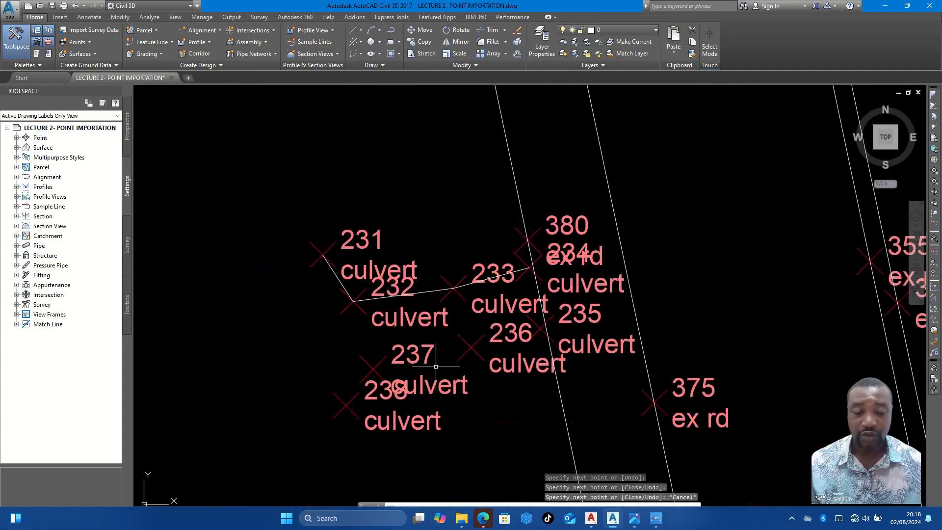
- Connect culvert points 238, 237, 236 and 235 with lines on the road's western side
type("l")
key("Return")
left_click(369, 369)
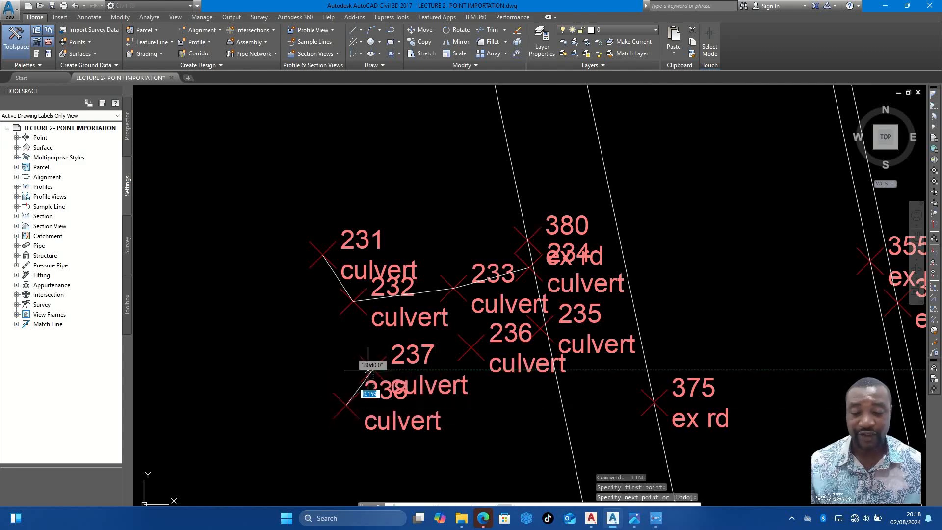
left_click(471, 346)
left_click(540, 327)
key("Escape")
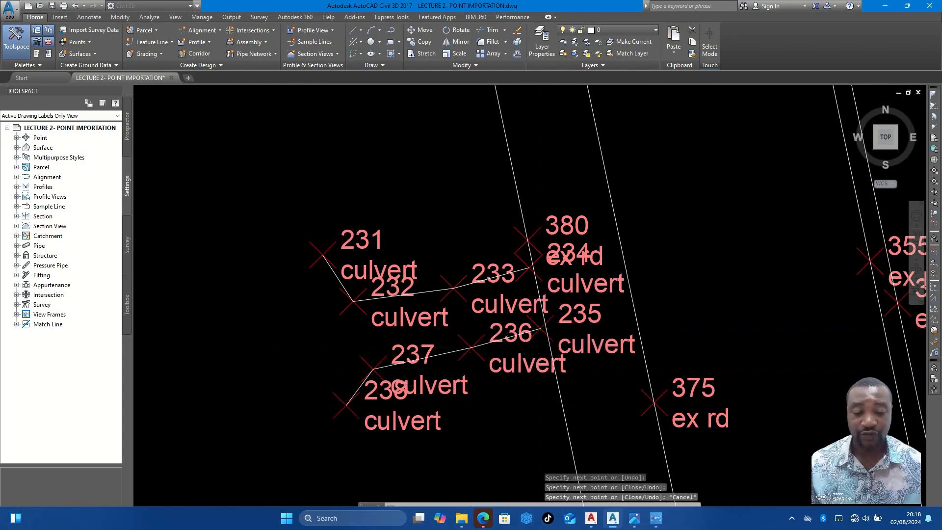
- Review the linework from NYSC Road along the surveyed route to its northeastern end, checking for unconnected points
scroll(517, 336, "down", 5)
middle_click_drag(559, 356, 496, 191)
scroll(534, 301, "down", 2)
scroll(549, 299, "up", 2)
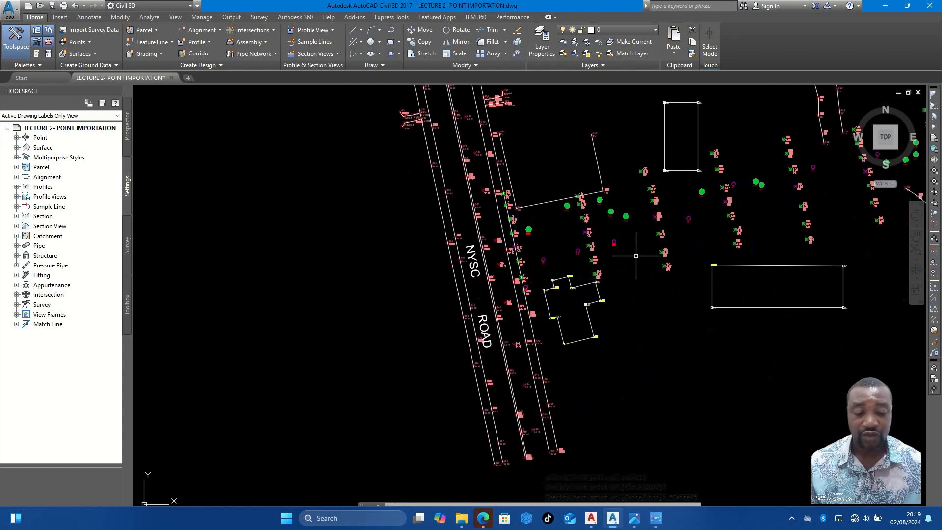
middle_click_drag(593, 247, 603, 315)
scroll(518, 167, "up", 2)
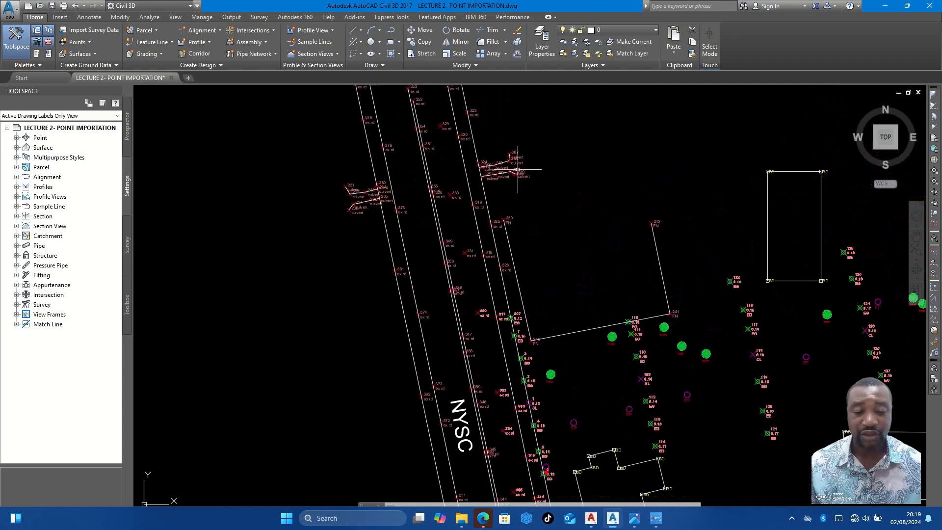
scroll(503, 186, "down", 2)
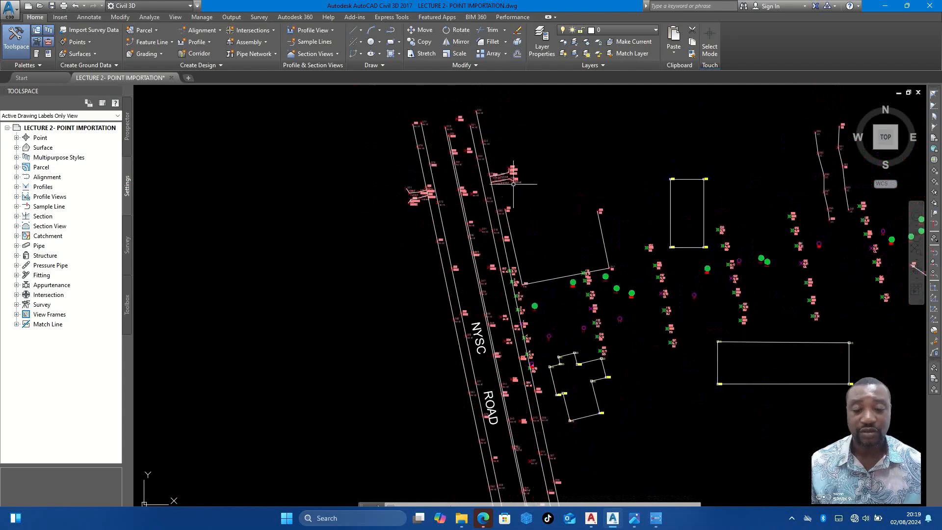
scroll(505, 190, "down", 2)
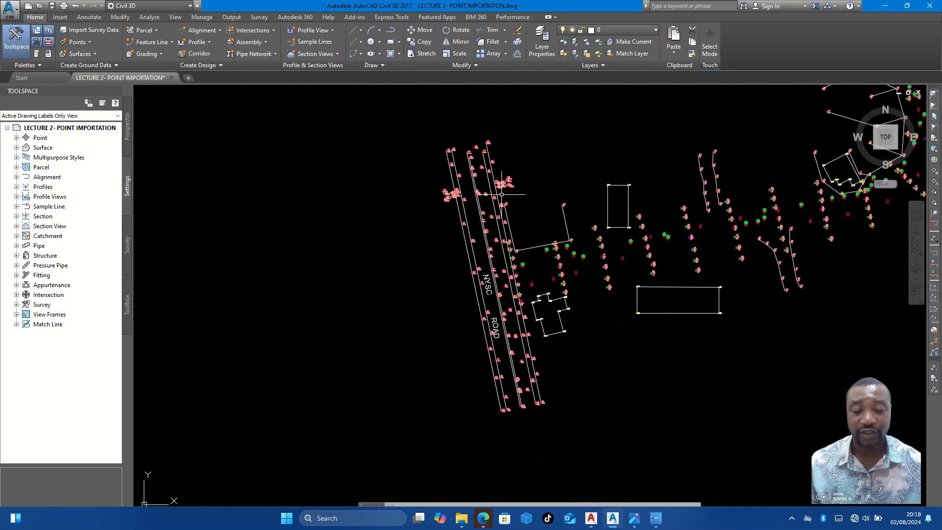
scroll(518, 201, "up", 2)
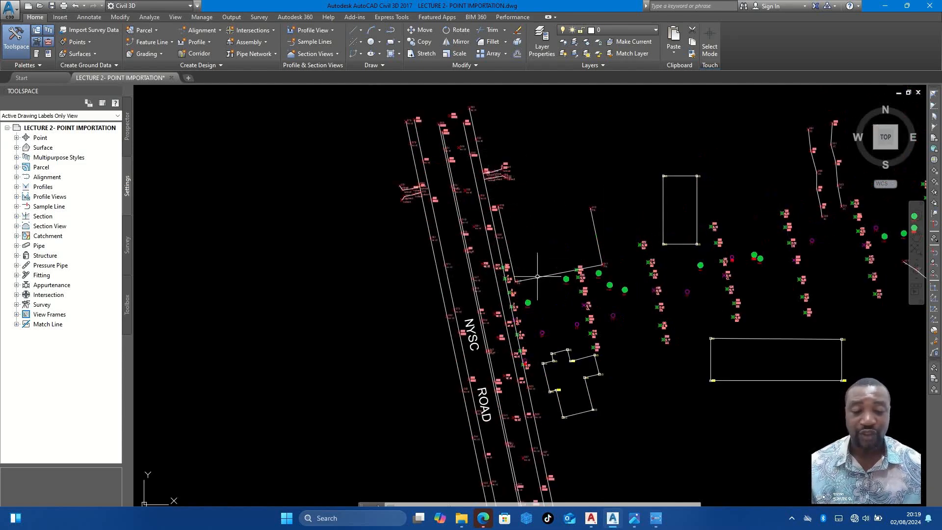
mouse_move(658, 289)
middle_mouse_down()
mouse_move(646, 298)
mouse_move(492, 312)
middle_mouse_up()
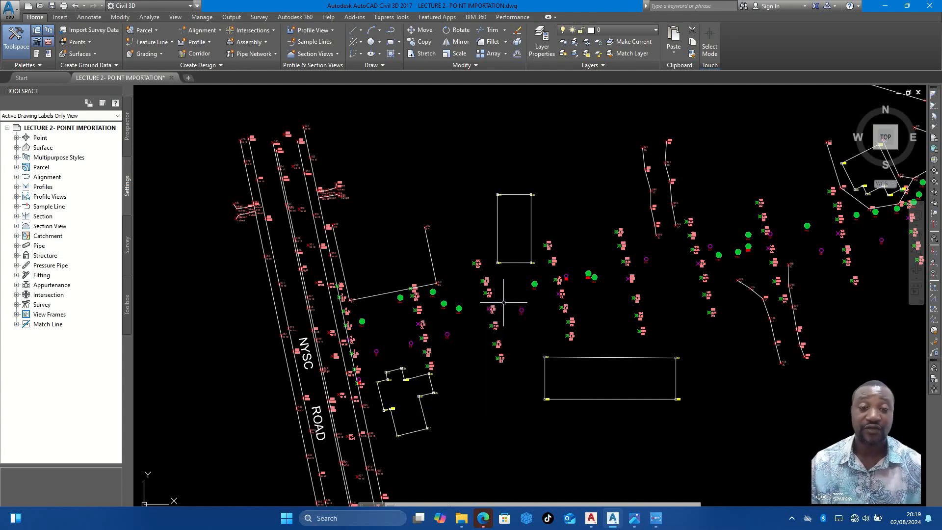
scroll(488, 292, "down", 5)
scroll(493, 319, "up", 3)
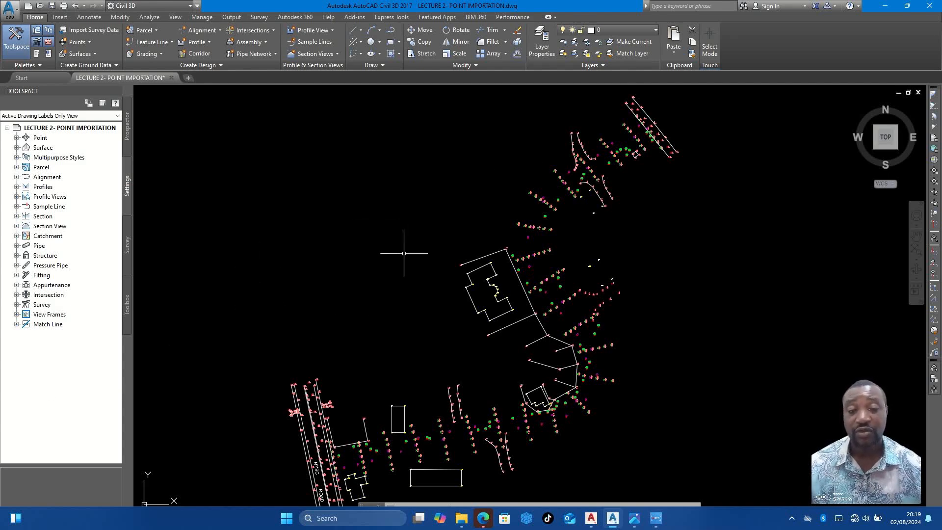
scroll(416, 247, "down", 3)
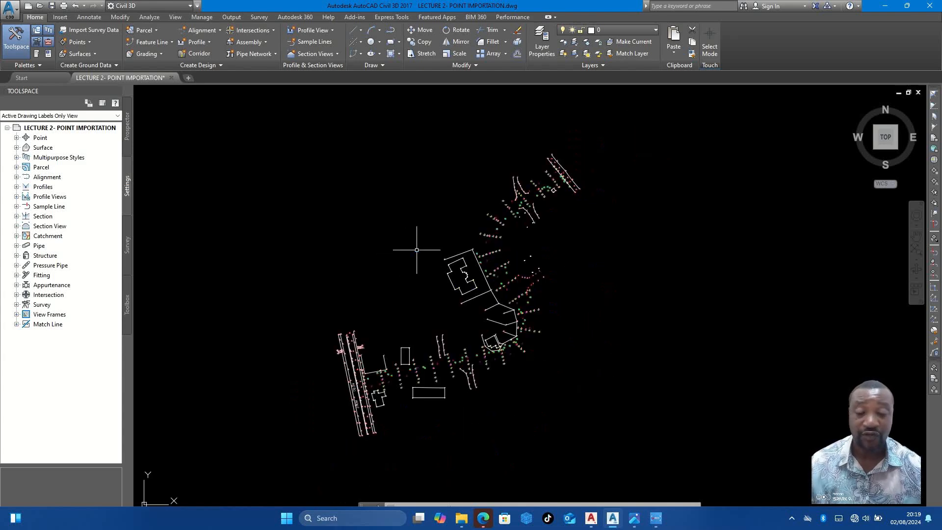
scroll(424, 299, "up", 3)
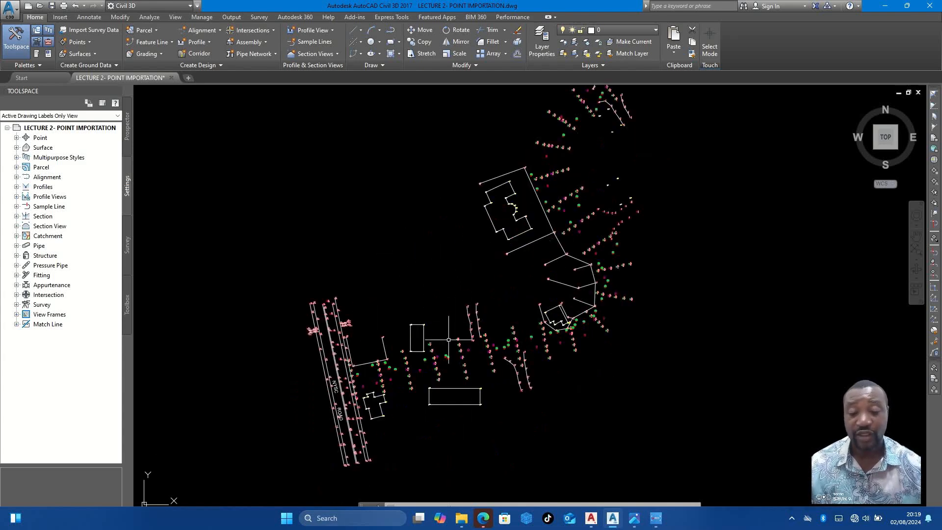
scroll(442, 329, "up", 4)
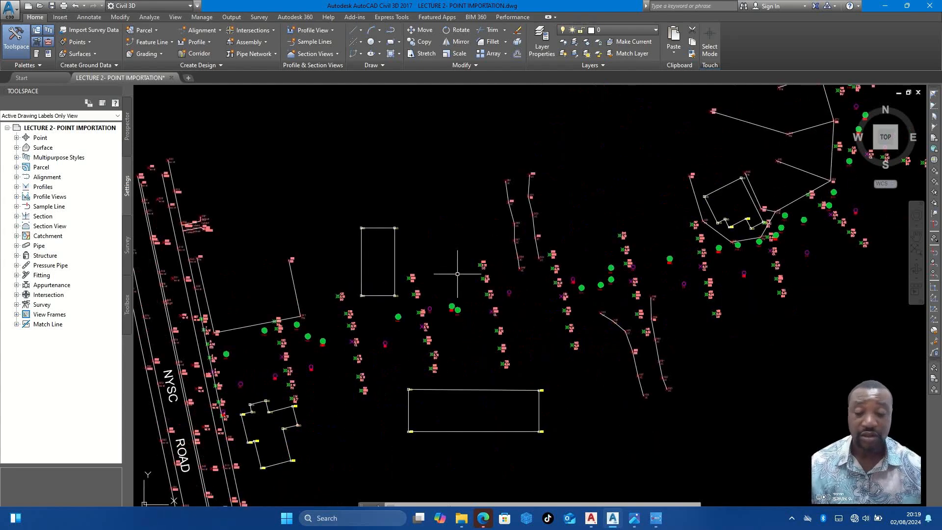
type("l")
key("Return")
scroll(329, 362, "down", 6)
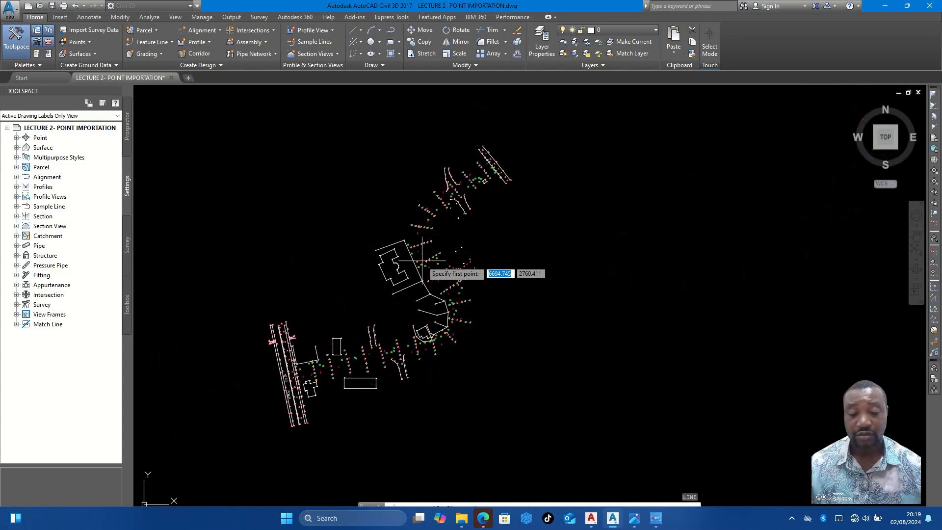
key("Escape")
- Draw a closed four-sided building outline through the four BD points just north of junction points 60 to 62
scroll(461, 261, "up", 7)
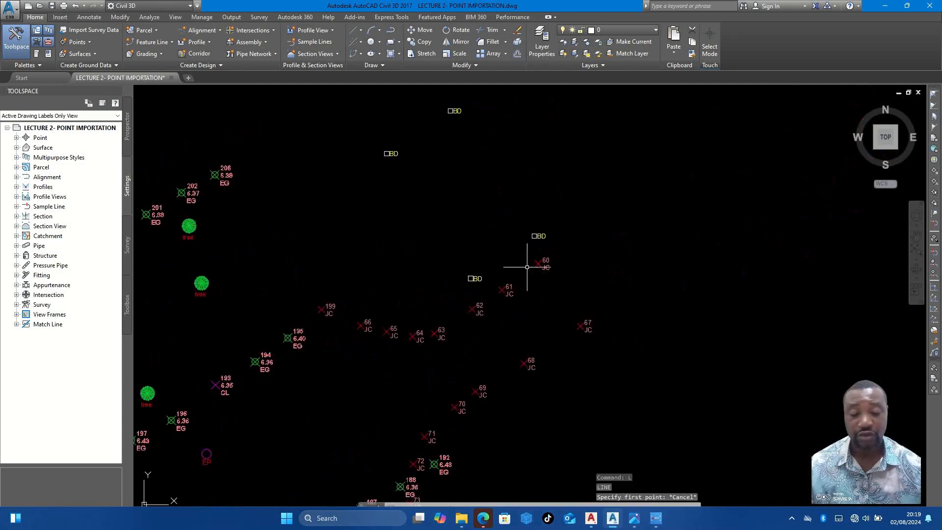
key("Return")
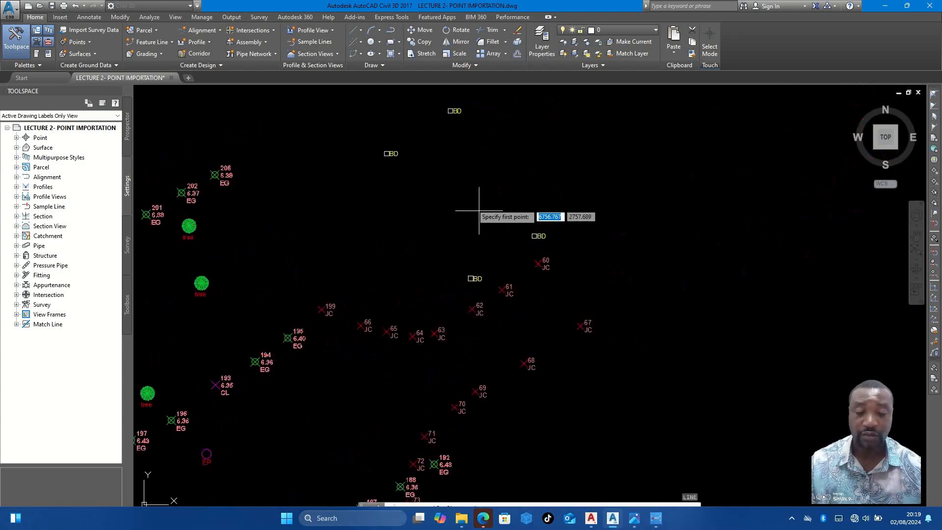
left_click(387, 153)
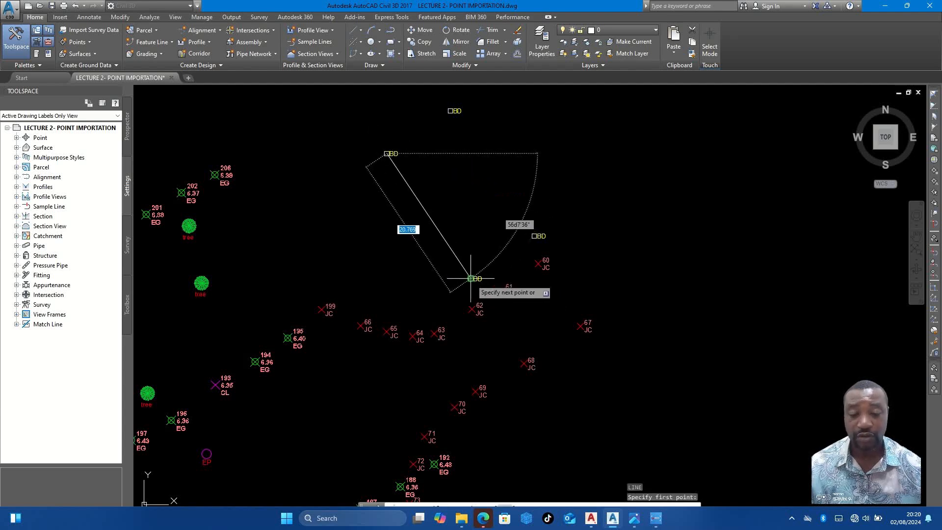
left_click(469, 278)
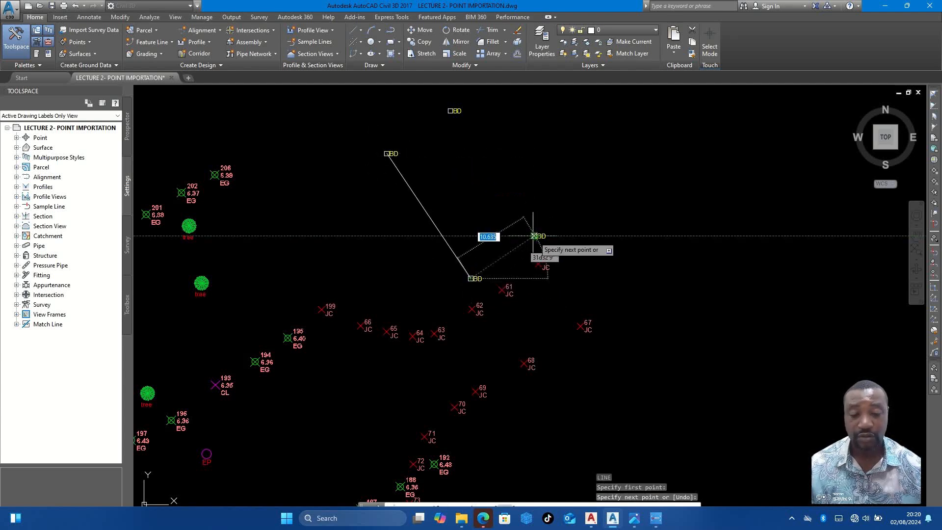
left_click(536, 237)
scroll(525, 238, "down", 2)
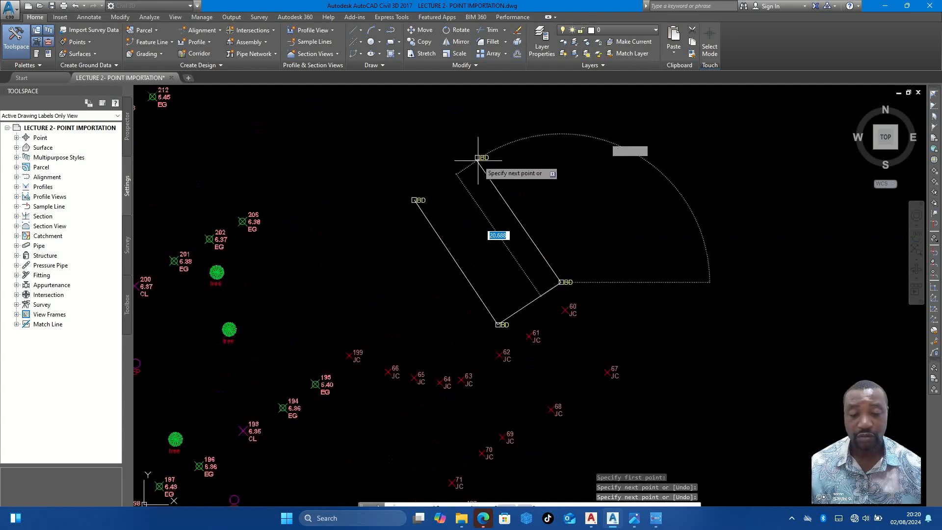
scroll(478, 157, "up", 5)
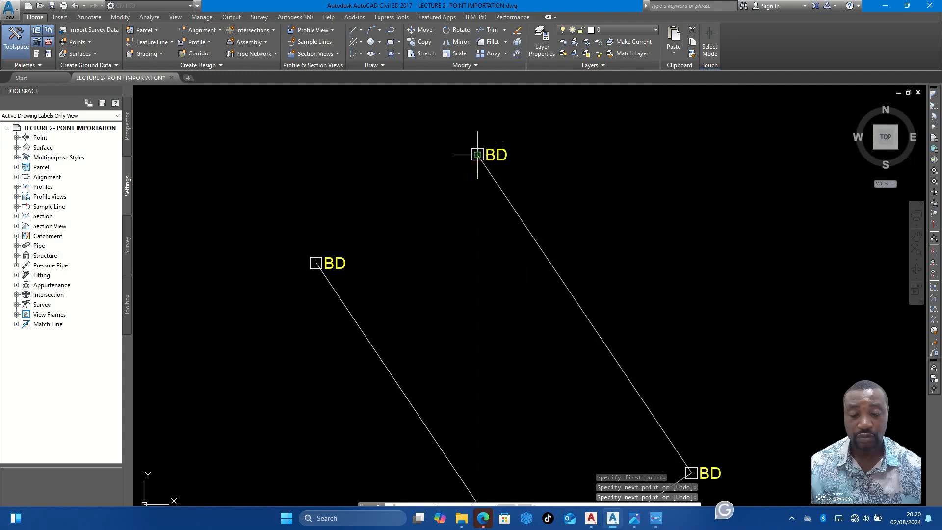
left_click(478, 154)
left_click(316, 263)
key("Escape")
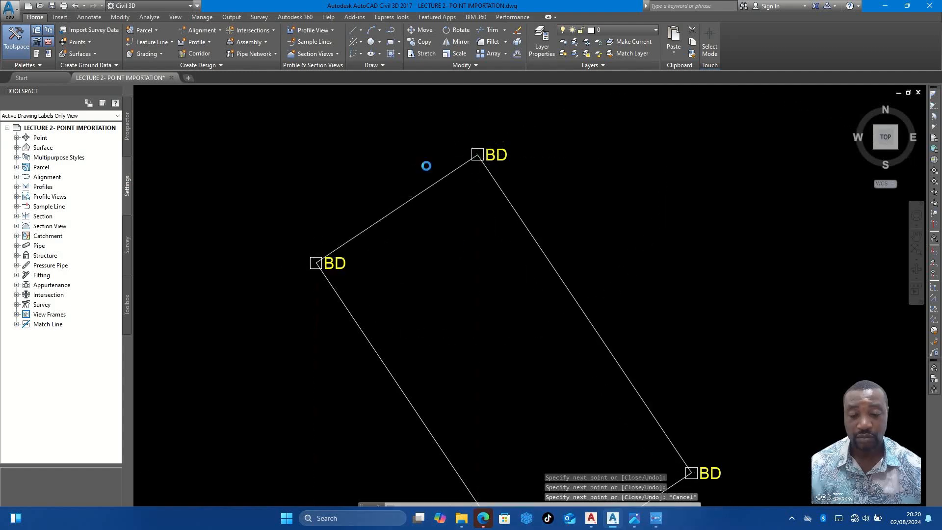
- Draw a line through junction points 199, 66, 65, 64 and 63, south-west of the building outline
scroll(428, 167, "down", 5)
middle_click_drag(421, 306, 437, 272)
scroll(384, 271, "up", 5)
key("Return")
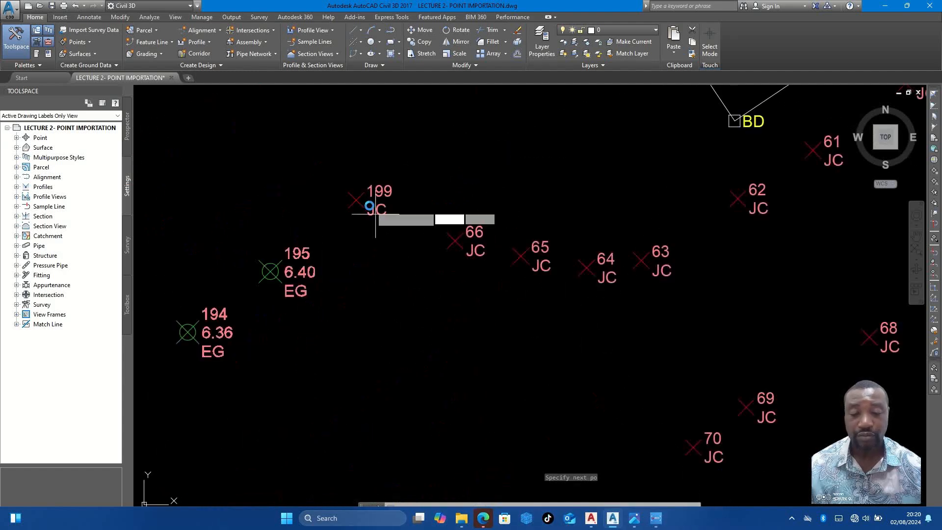
left_click(357, 200)
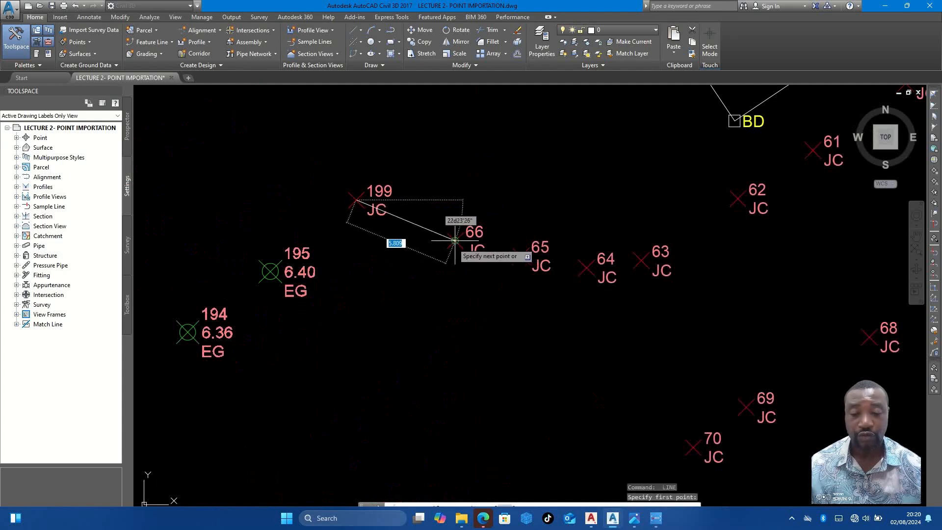
left_click(455, 241)
left_click(520, 256)
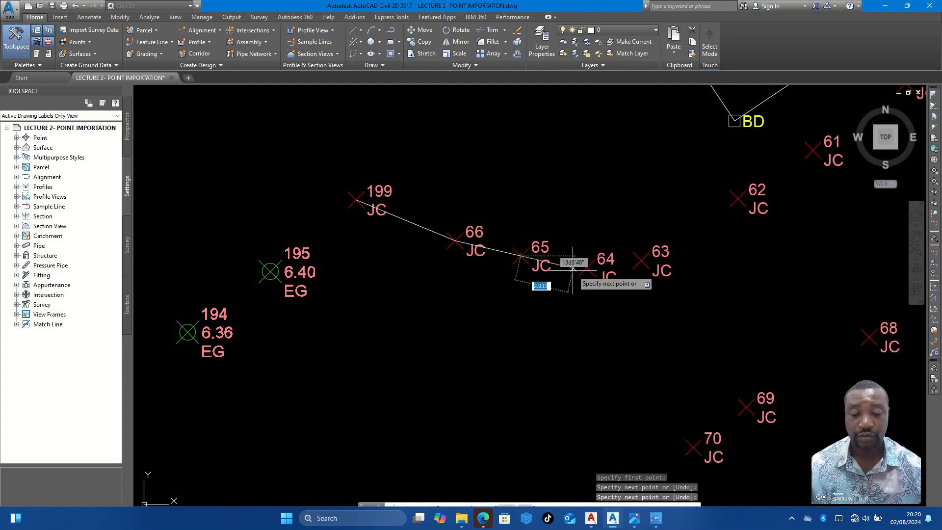
scroll(581, 268, "up", 4)
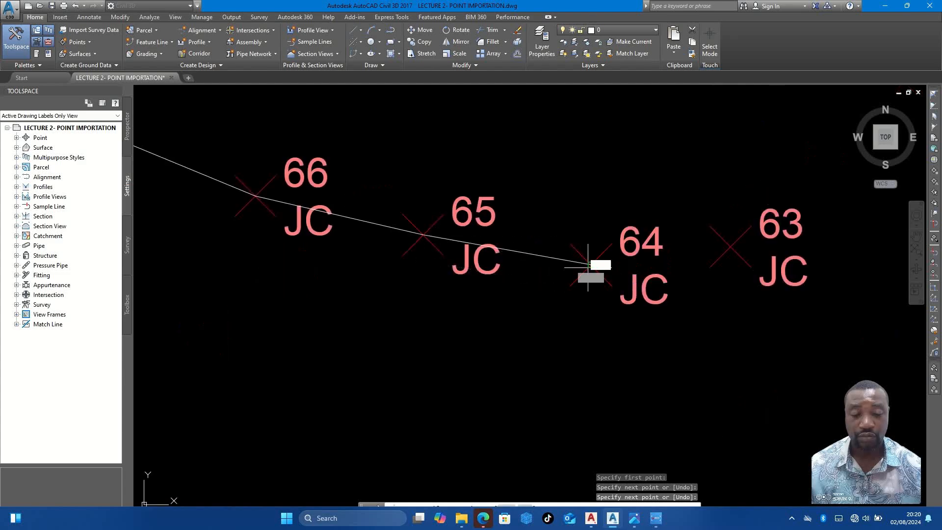
left_click(589, 265)
left_click(730, 247)
scroll(662, 258, "down", 5)
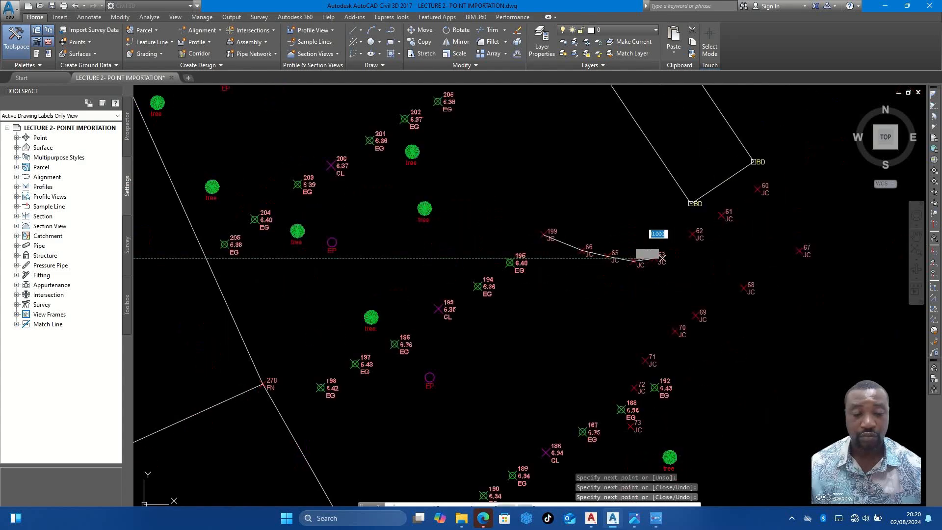
- Continue the junction line from point 63 through points 62 and 61, ending it at point 60
scroll(745, 248, "up", 6)
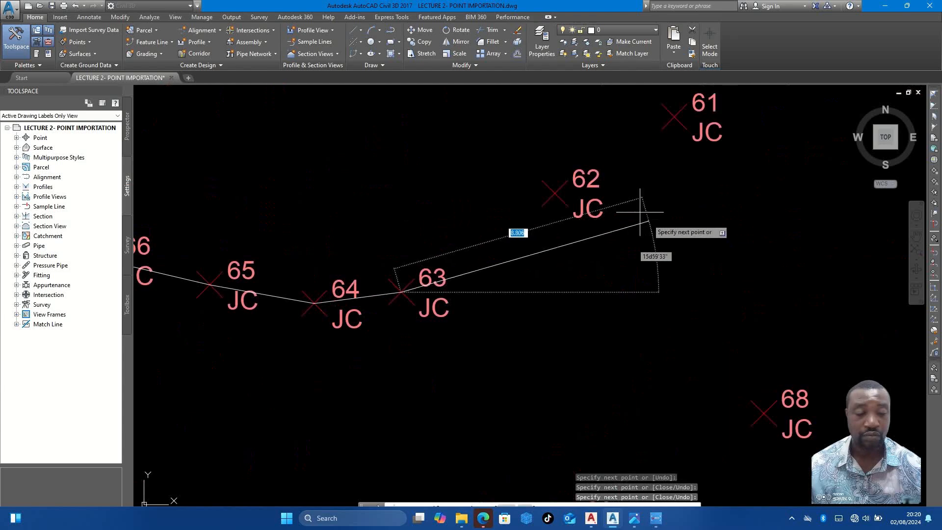
left_click(555, 193)
scroll(588, 196, "down", 2)
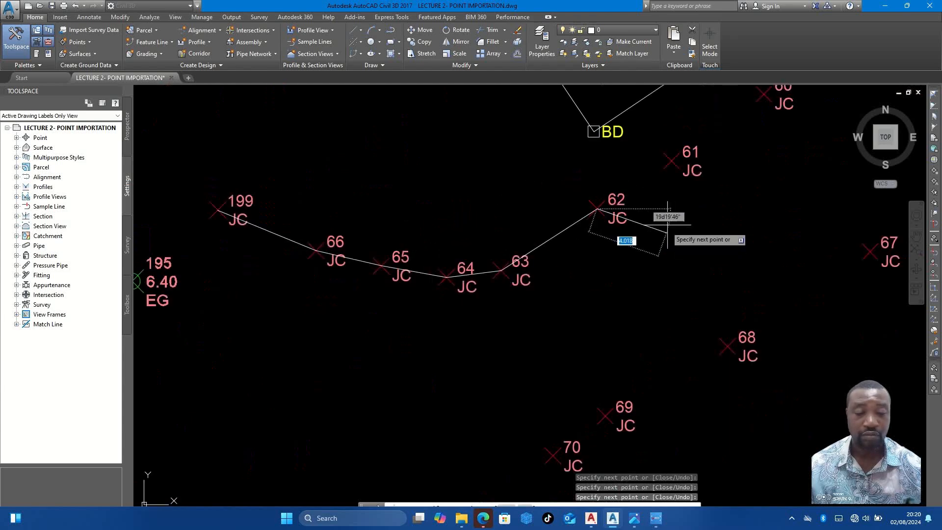
left_click(671, 161)
scroll(672, 161, "down", 2)
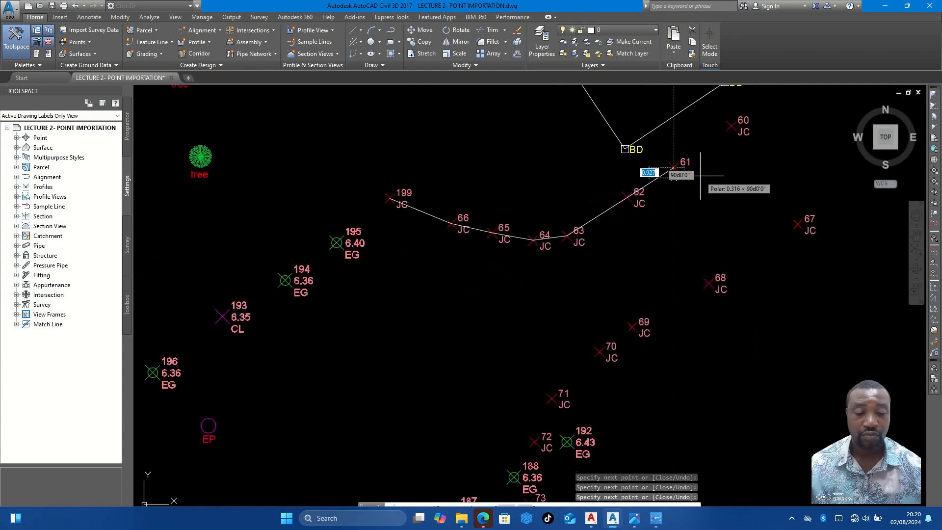
left_click(731, 126)
key("Return")
key("Return")
- Draw the opposite junction edge through points 67, 68, 69, 70, 71 and 72
left_click(796, 224)
left_click(706, 283)
left_click(632, 326)
left_click(598, 351)
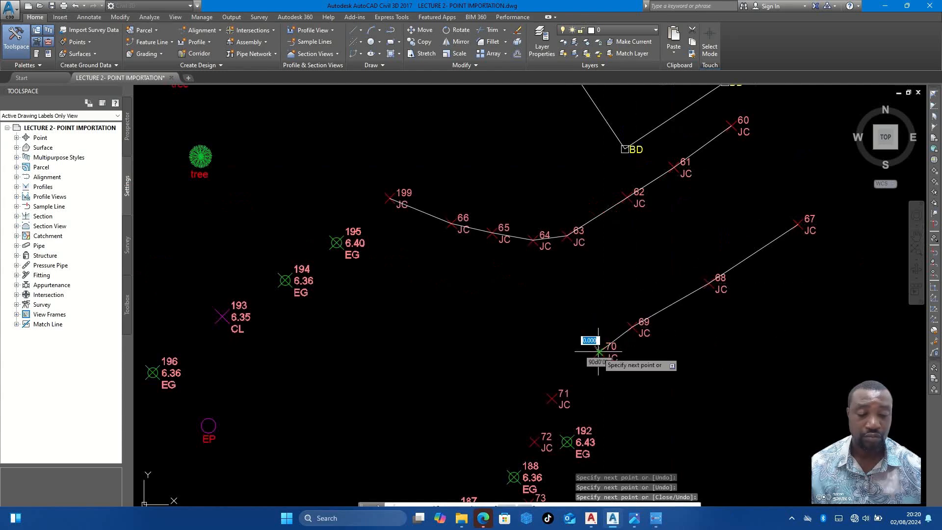
left_click(550, 399)
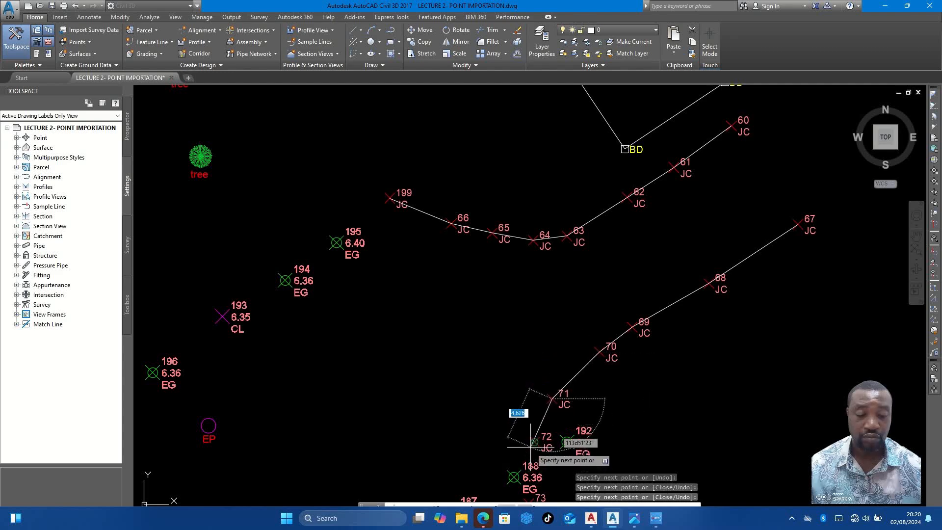
left_click(533, 444)
key("Escape")
- Open the Tool Palettes window and display the Assemblies - Metric palette
scroll(542, 362, "down", 5)
scroll(647, 285, "down", 3)
scroll(642, 299, "down", 6)
scroll(646, 282, "up", 4)
middle_click_drag(616, 223, 598, 308)
scroll(667, 228, "up", 2)
scroll(667, 228, "up", 4)
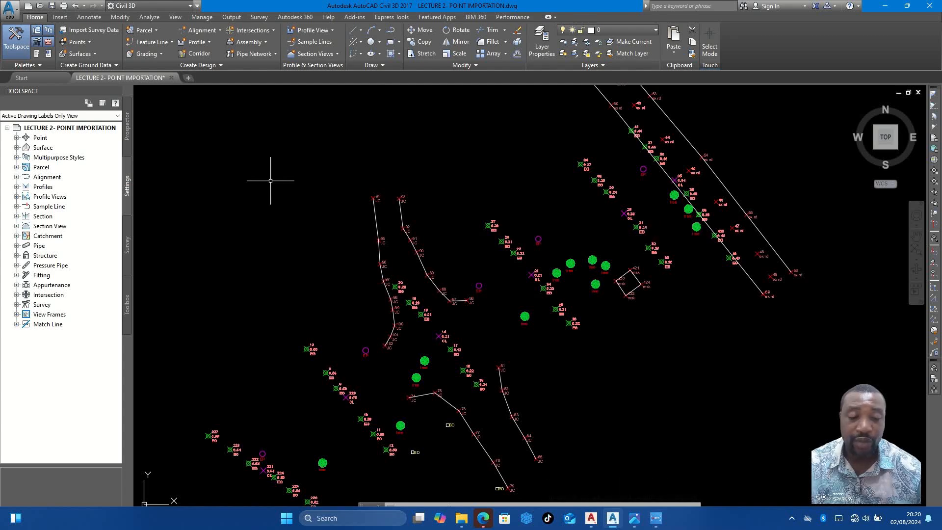
left_click(36, 57)
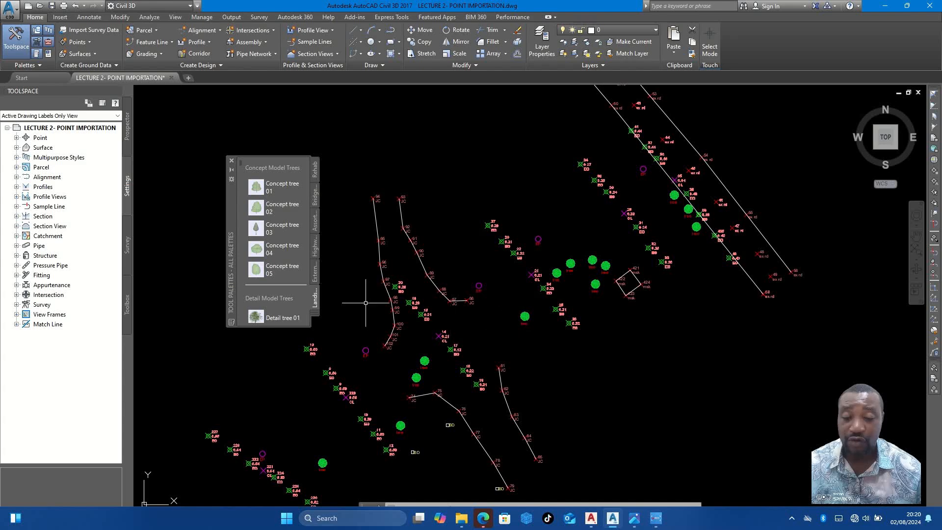
left_click(314, 312)
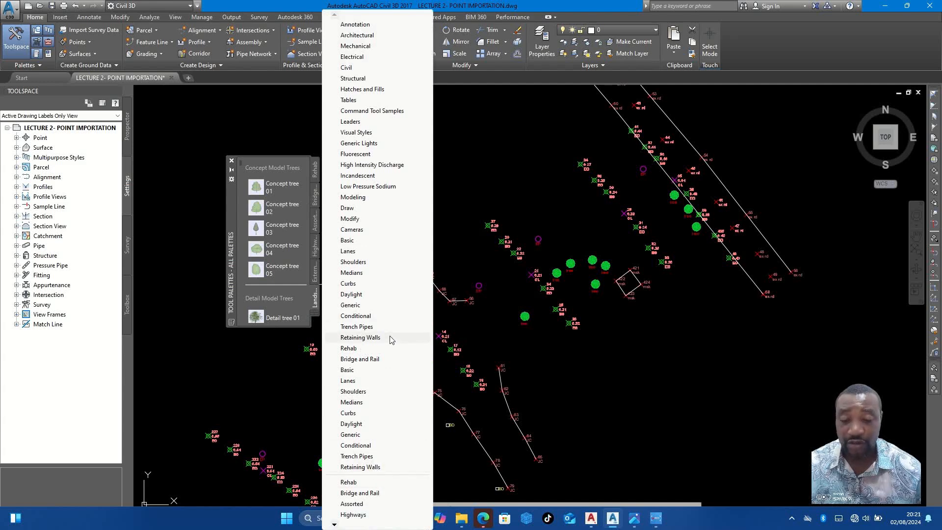
mouse_move(338, 524)
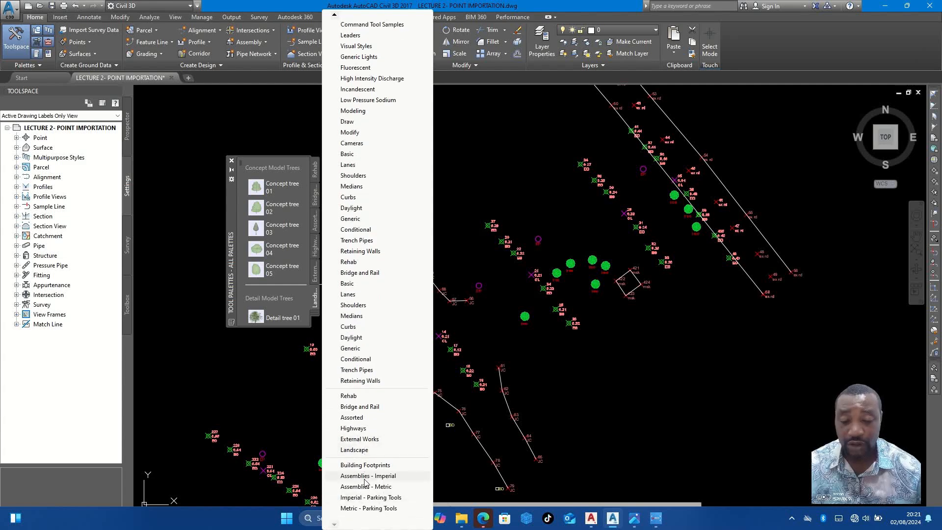
left_click(367, 487)
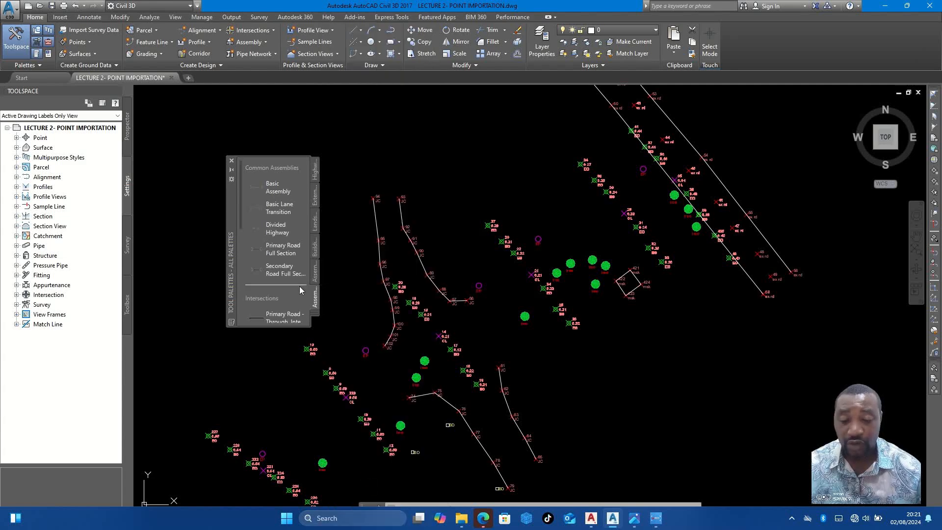
- Display the Landscape palette with its tree blocks in the Tool Palettes window
left_click(314, 316)
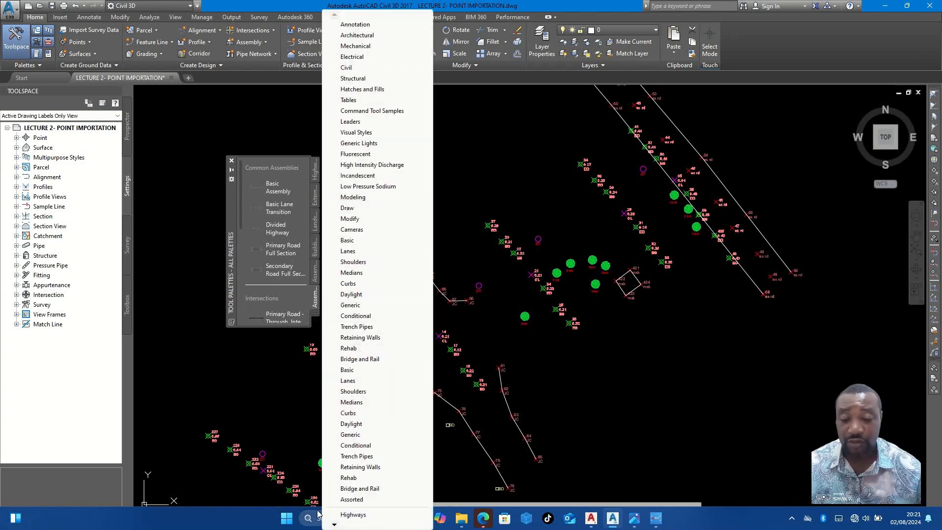
mouse_move(337, 525)
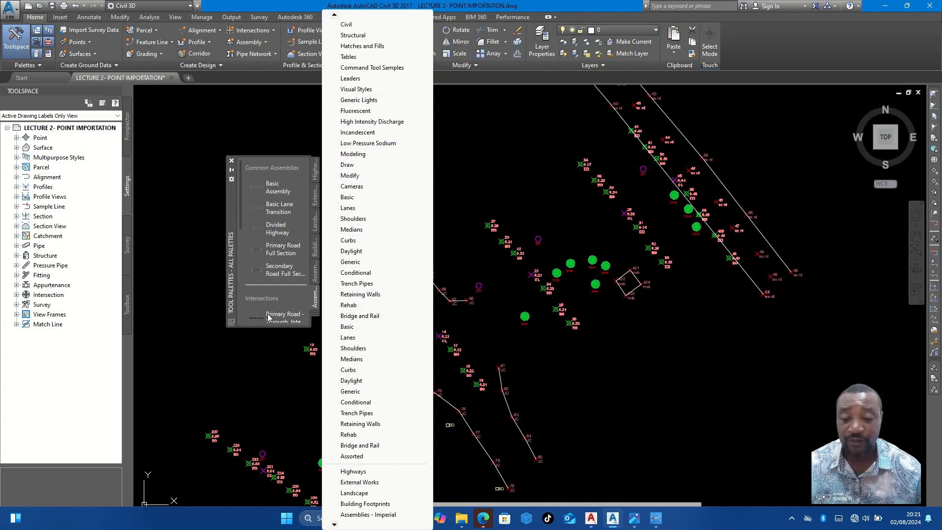
left_click(316, 318)
left_click(316, 318)
left_click(314, 312)
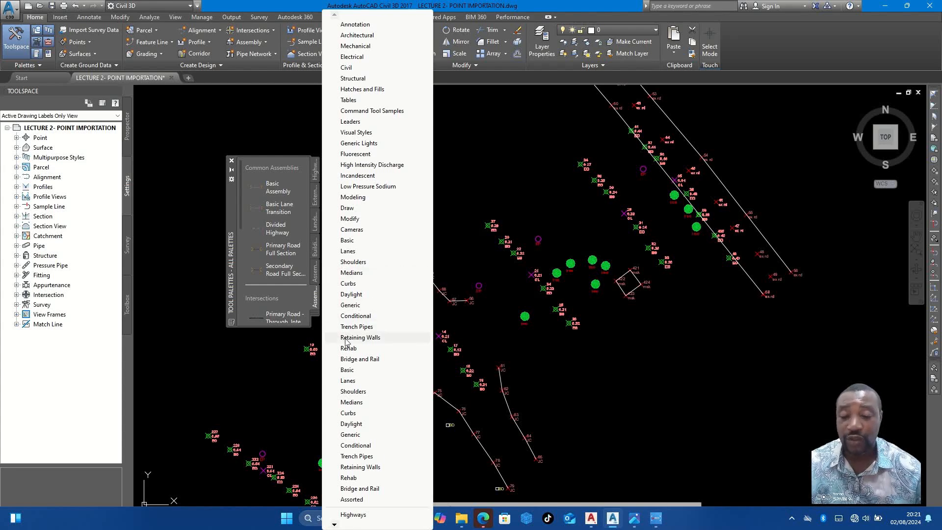
scroll(365, 490, "down", 3)
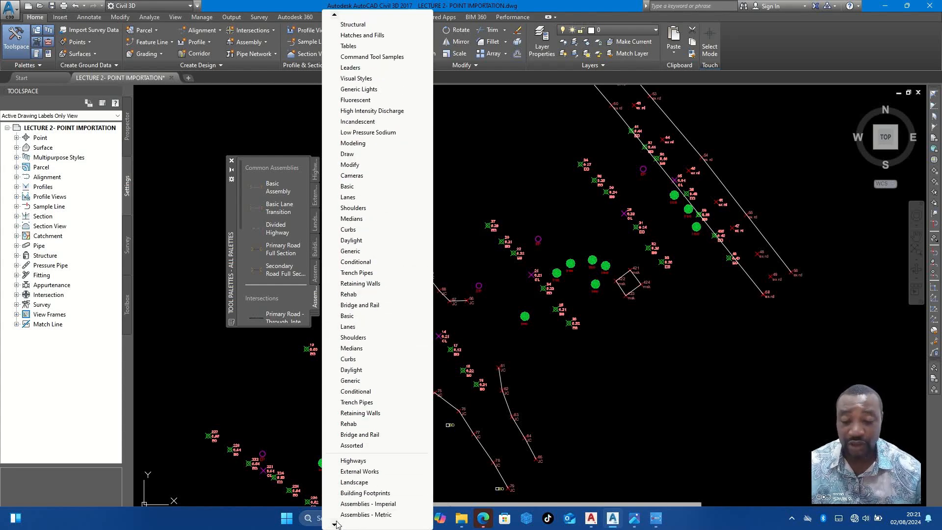
left_click(354, 482)
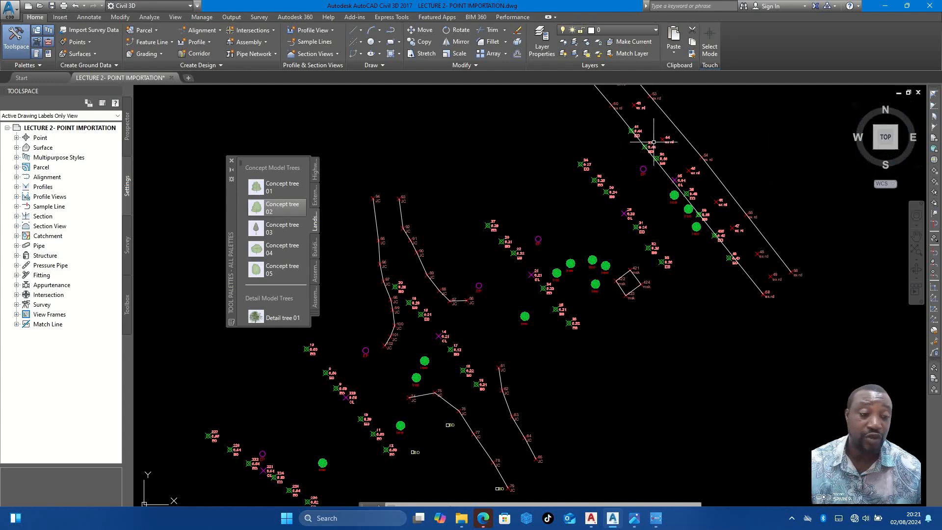
left_click(278, 212)
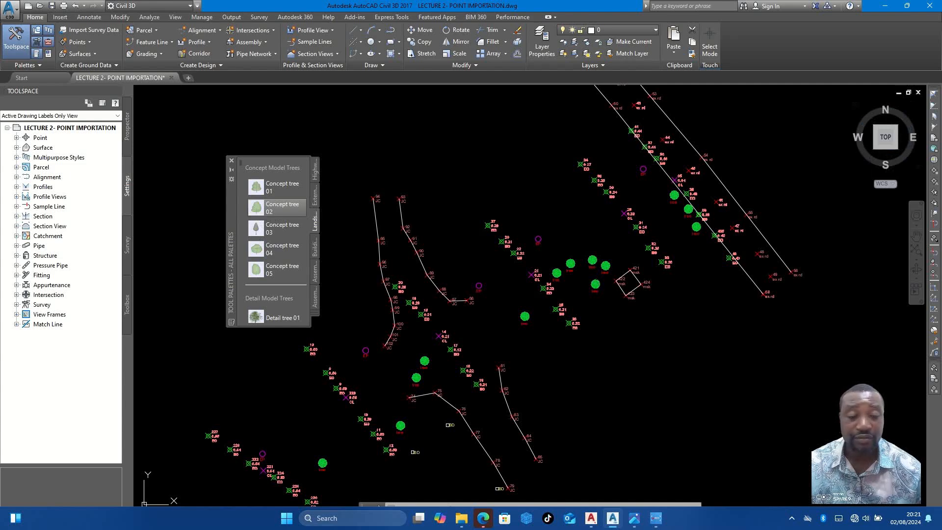
scroll(656, 171, "up", 2)
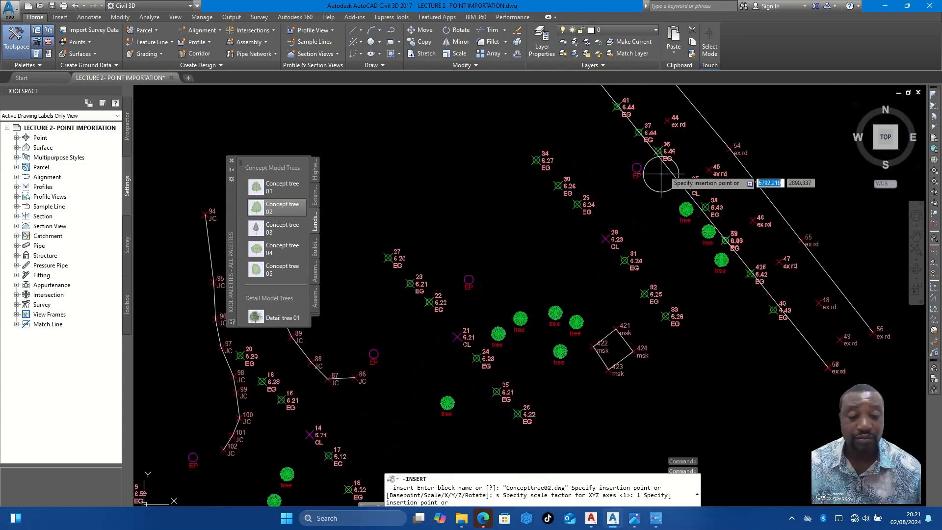
left_click(283, 248)
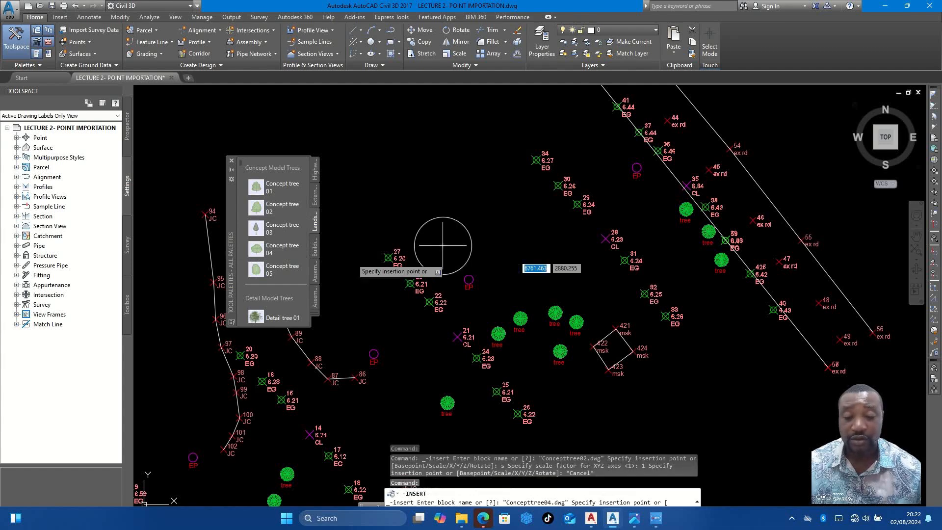
scroll(277, 302, "down", 3)
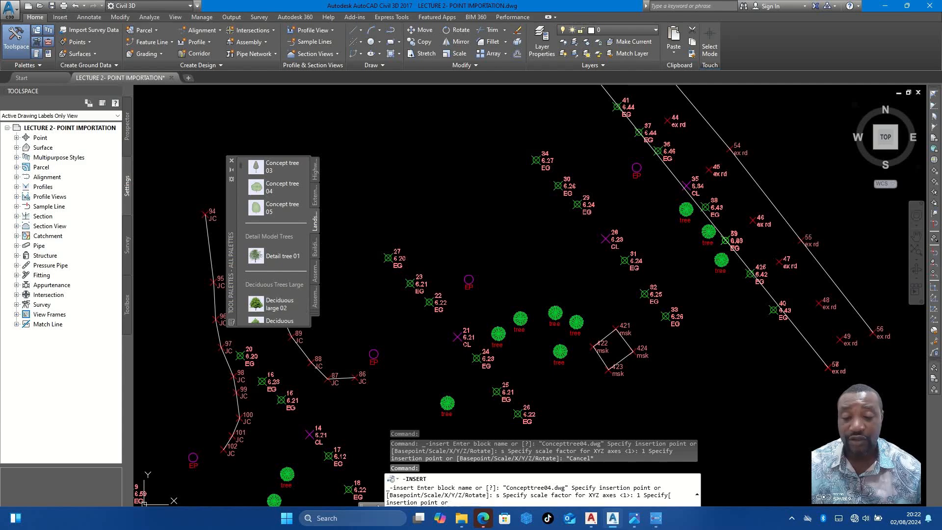
left_click(277, 303)
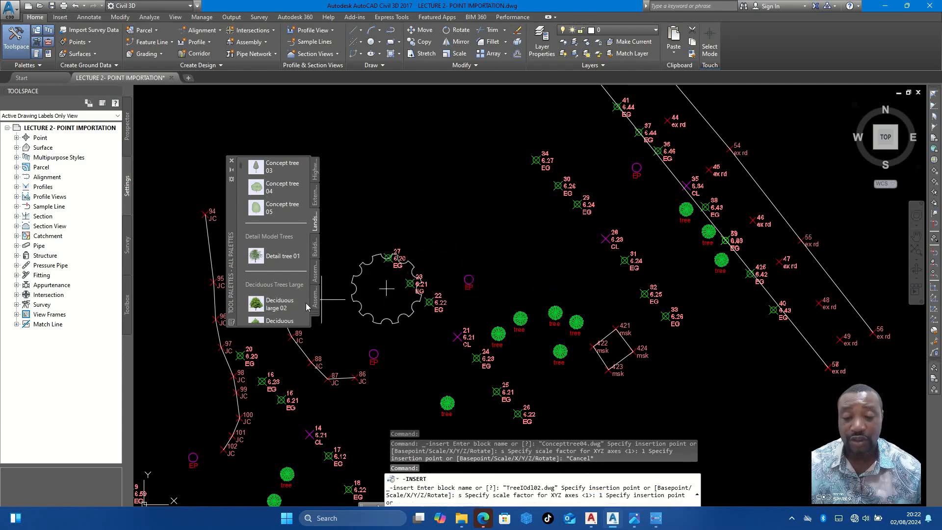
- Insert the Deciduous small 10 block at 0 rotation on the second tree point north-east of point 24
scroll(290, 303, "down", 5)
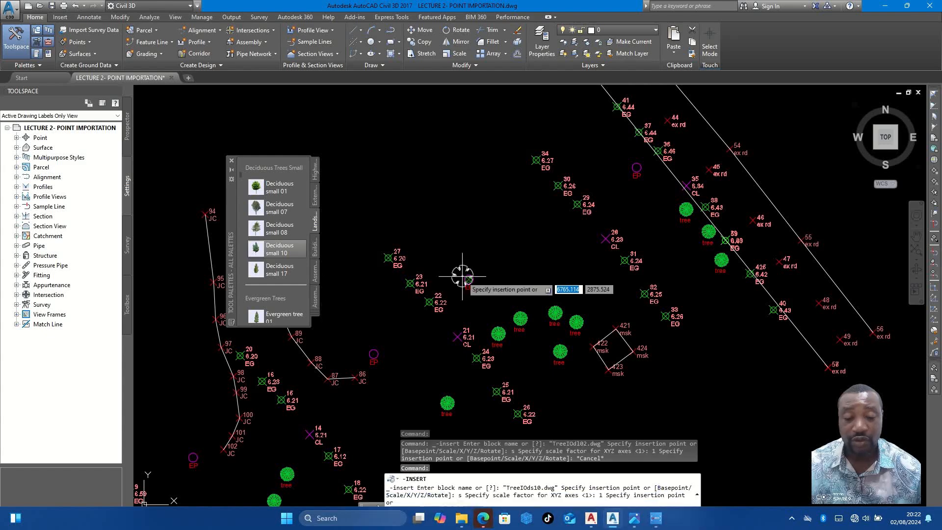
scroll(529, 326, "up", 8)
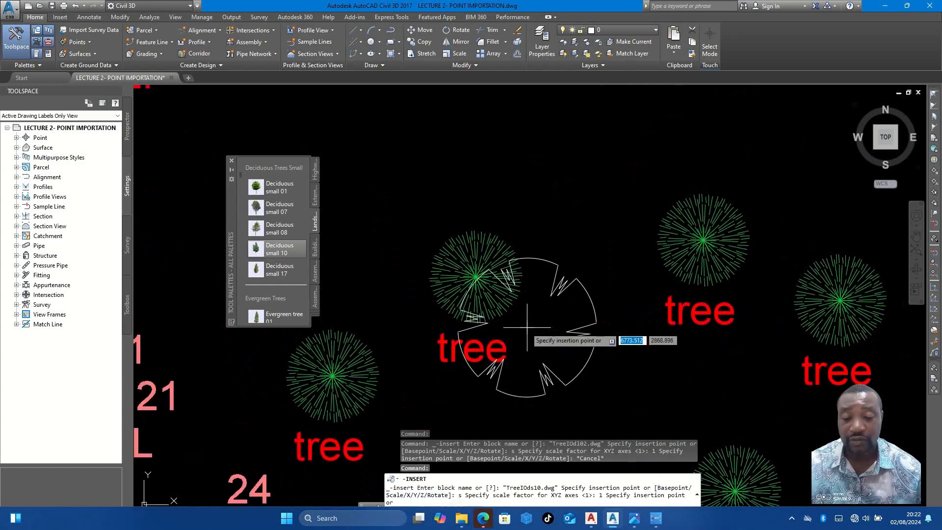
left_click(475, 279)
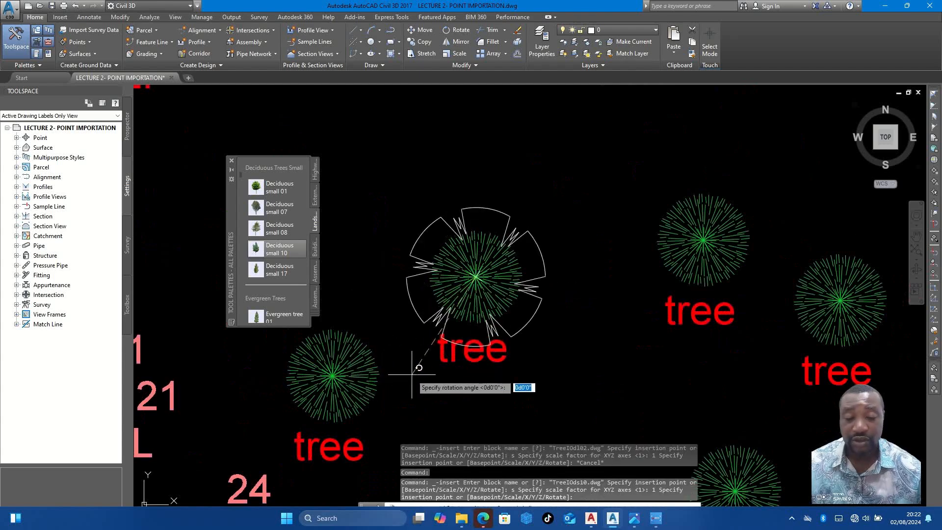
key("Return")
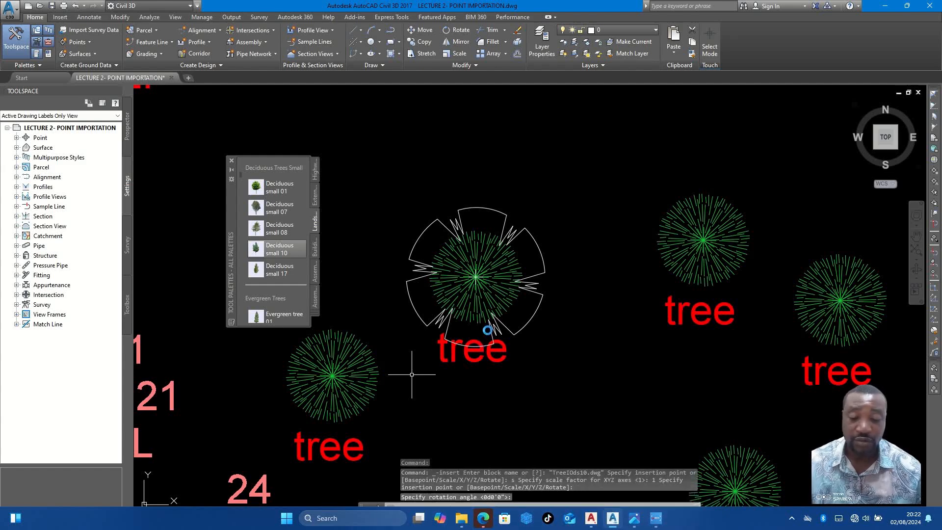
- Copy the inserted tree block from its centre onto the four neighbouring tree points between point 24 and point 421
scroll(411, 374, "down", 5)
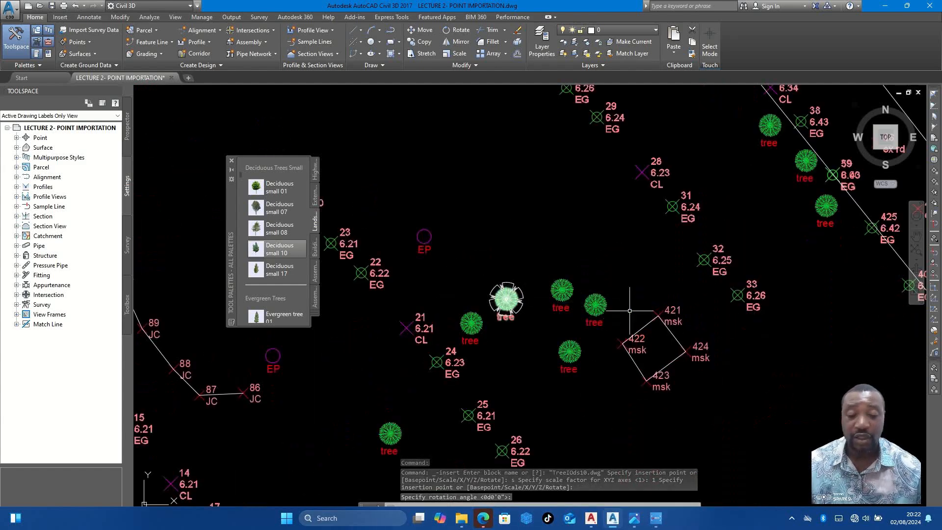
scroll(513, 300, "up", 2)
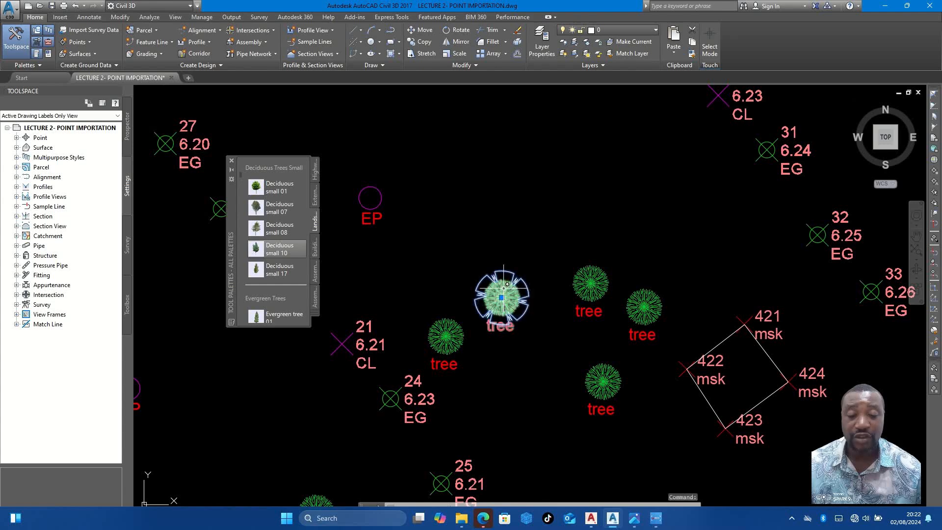
type("co")
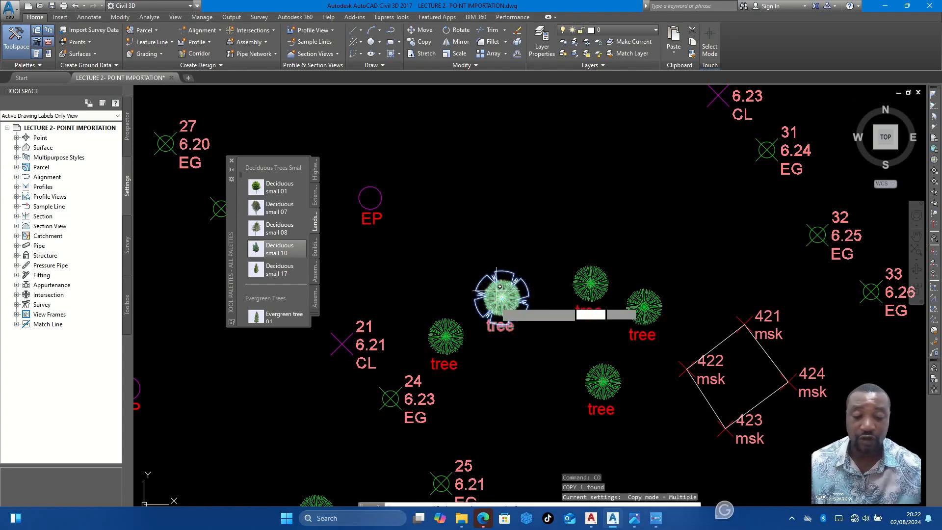
key("Return")
scroll(504, 289, "up", 4)
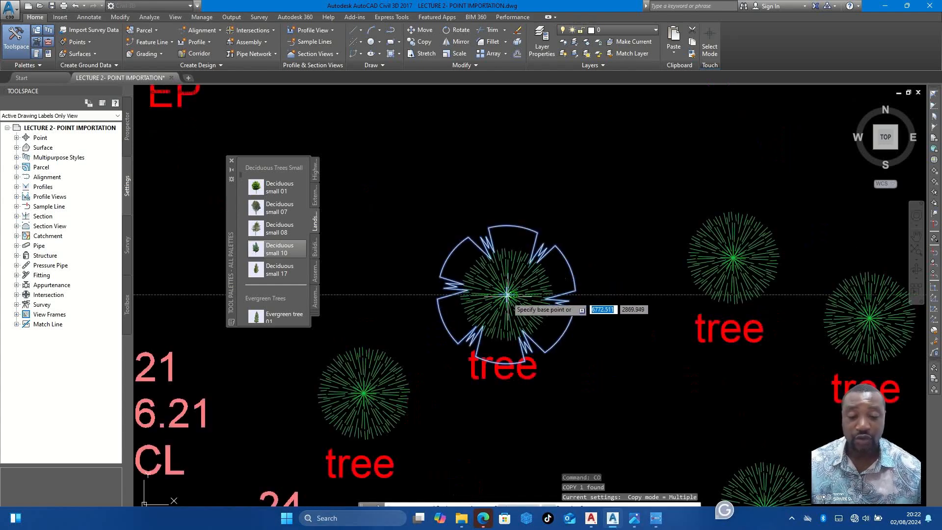
scroll(505, 295, "up", 4)
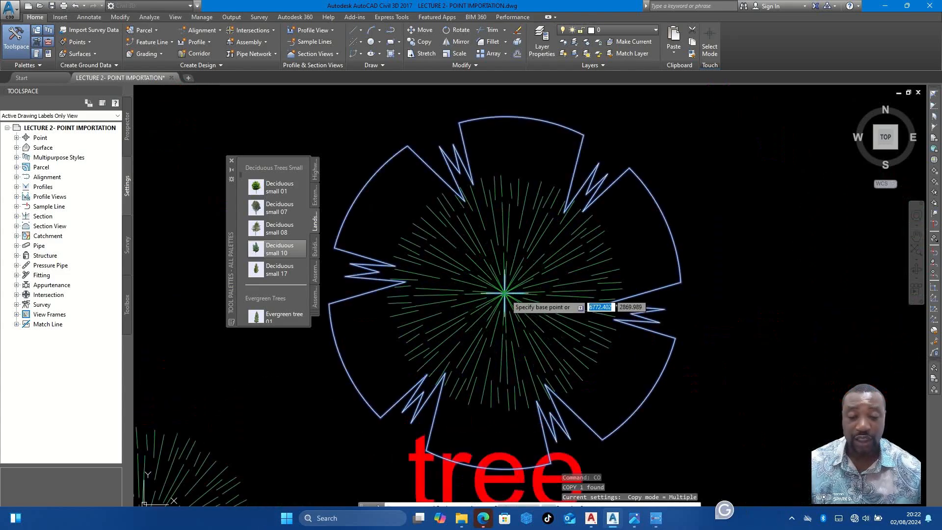
scroll(505, 293, "down", 5)
left_click(502, 268)
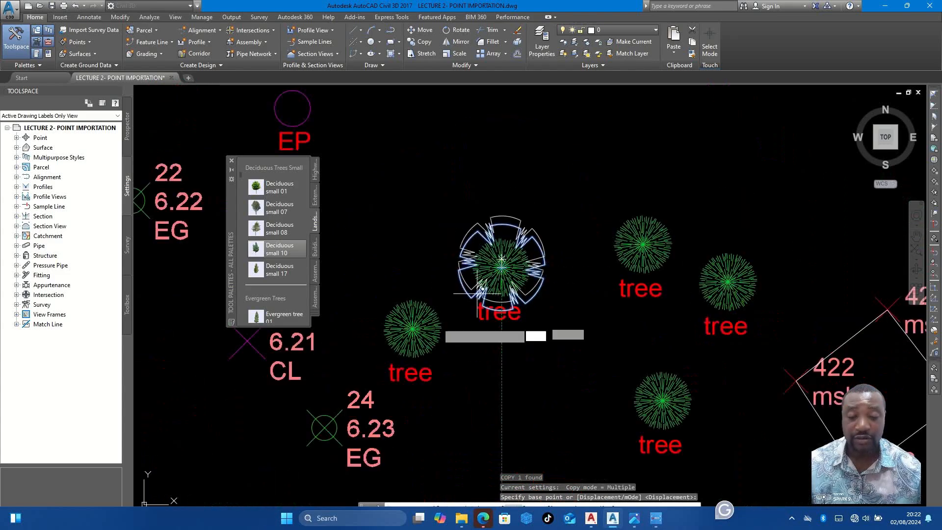
left_click(413, 328)
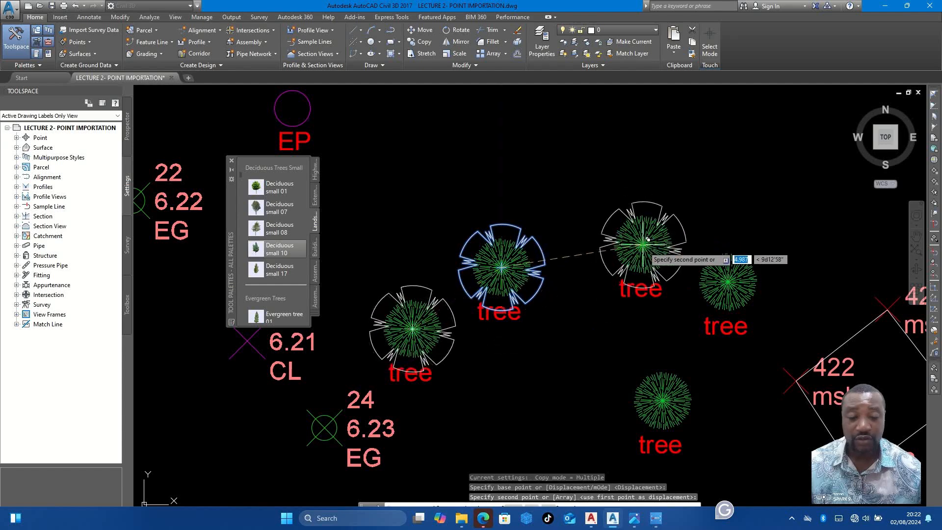
left_click(648, 240)
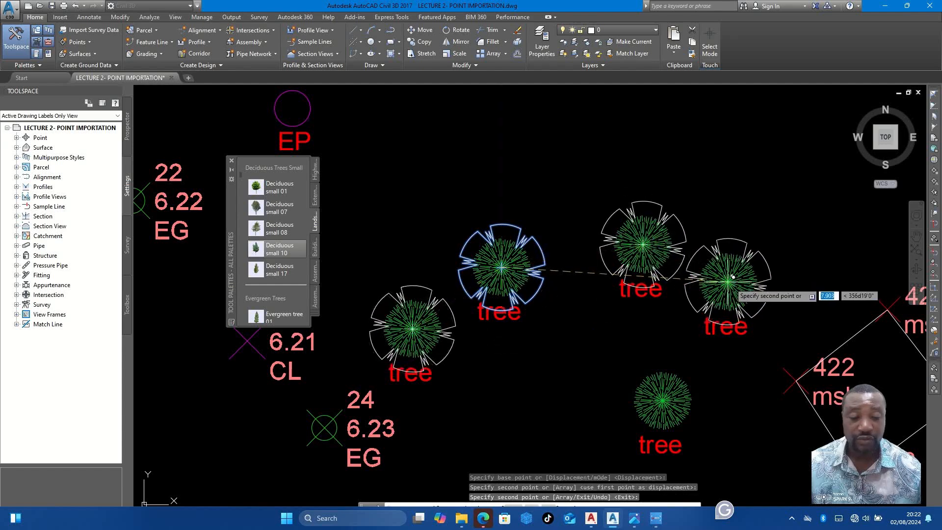
left_click(733, 277)
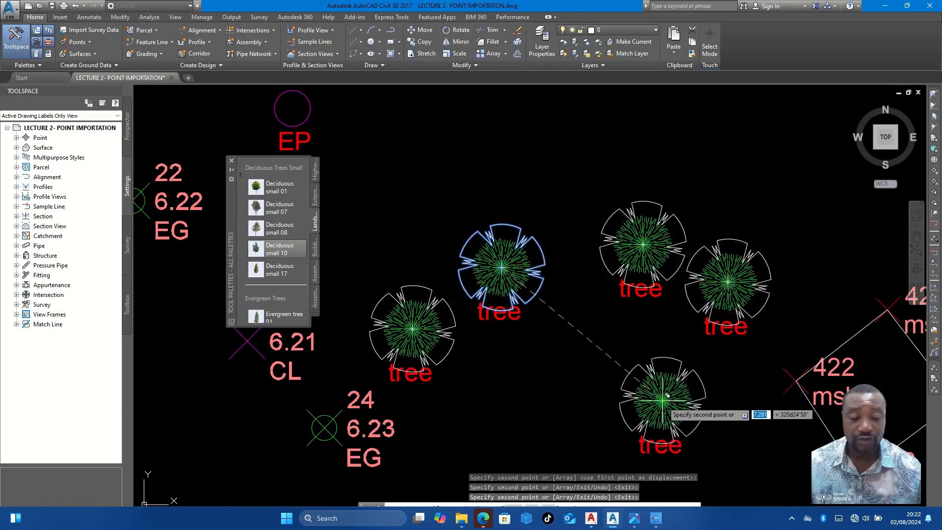
left_click(667, 395)
- Place copies of the tree block on the three tree points beside the road line near points 38 and 59
scroll(544, 299, "down", 6)
scroll(568, 289, "up", 3)
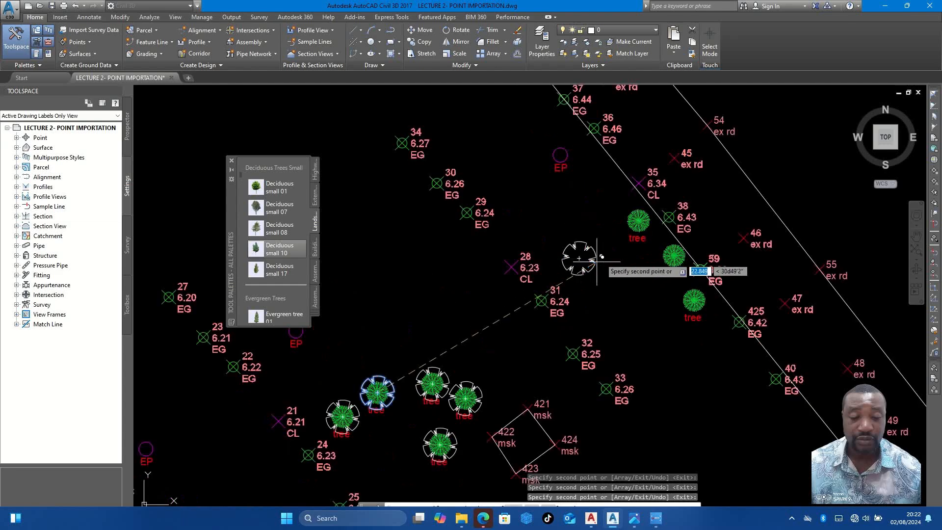
scroll(630, 226, "up", 4)
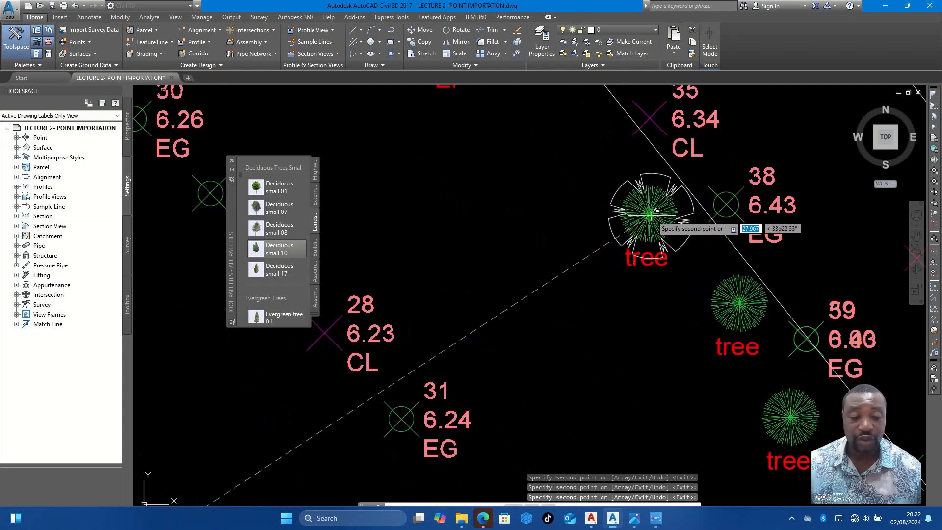
left_click(655, 211)
left_click(744, 298)
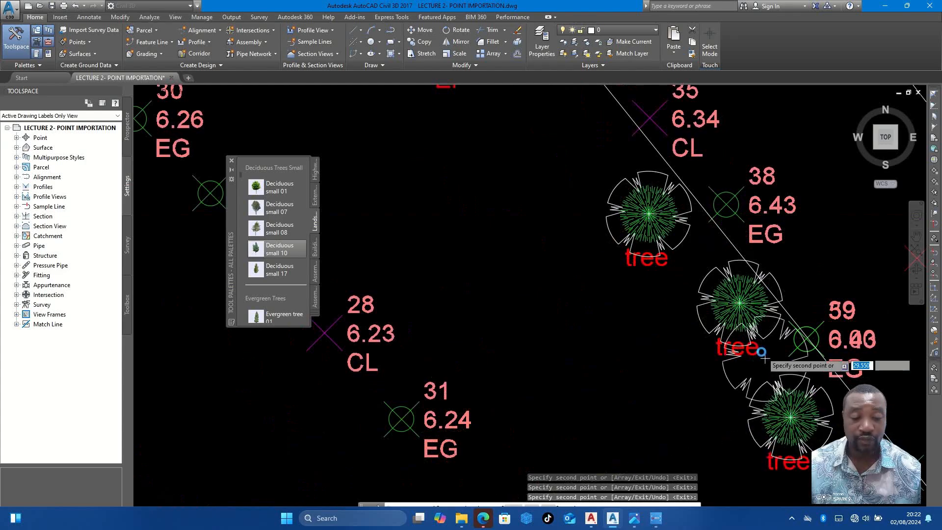
- Place tree copies on the tree point west of point 25 and the two tree points north of points 74 and 75
scroll(764, 351, "down", 5)
scroll(692, 314, "up", 3)
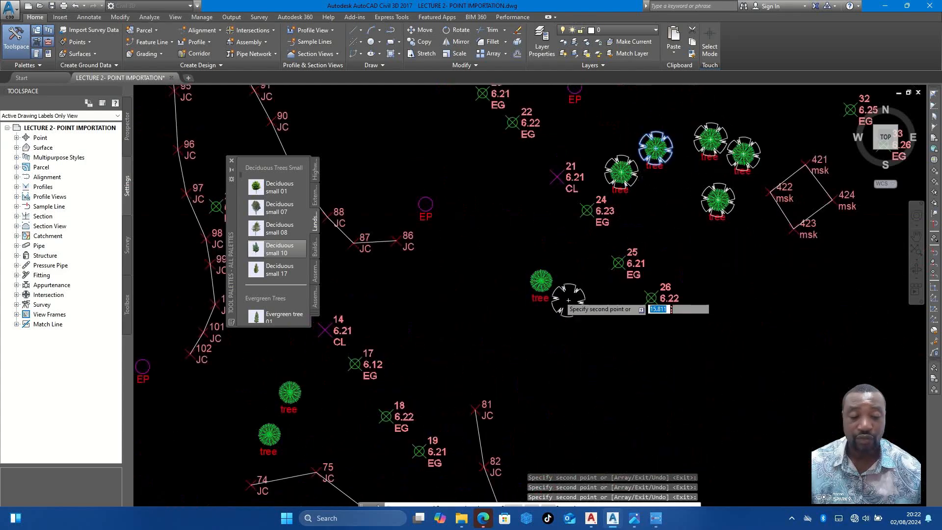
scroll(556, 293, "up", 3)
left_click(519, 260)
scroll(617, 253, "down", 8)
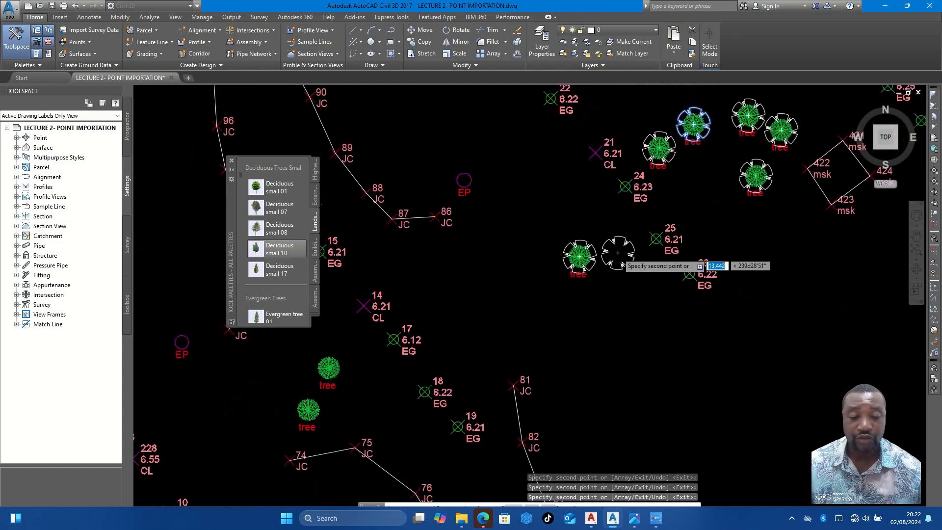
scroll(512, 303, "up", 3)
scroll(588, 237, "up", 3)
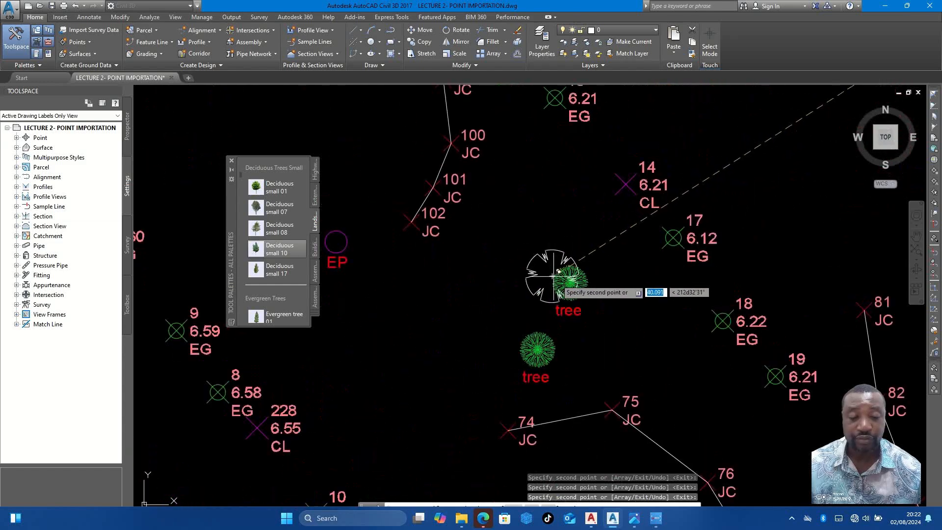
left_click(543, 348)
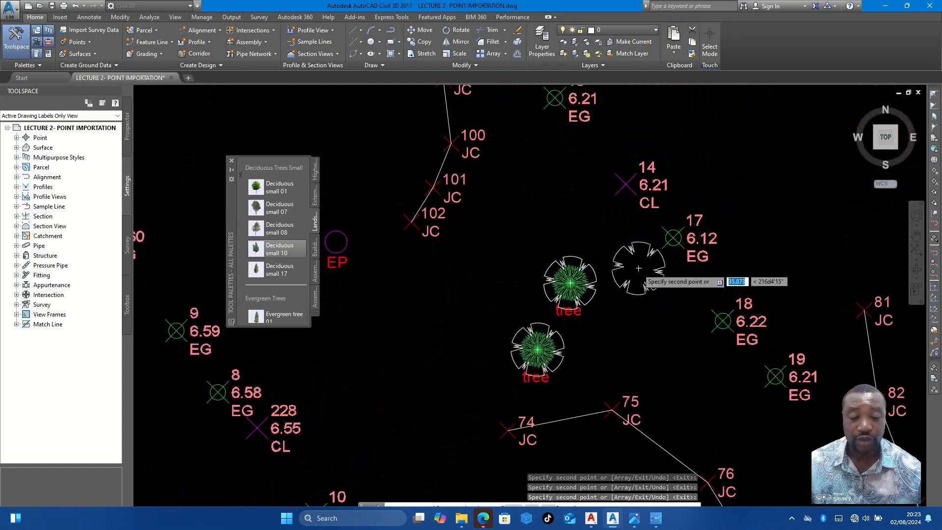
- Place tree copies on the tree points north-east of point 11, east of point 224 and south-west of point 226
scroll(637, 270, "down", 5)
middle_click_drag(625, 269, 576, 228)
scroll(568, 260, "up", 8)
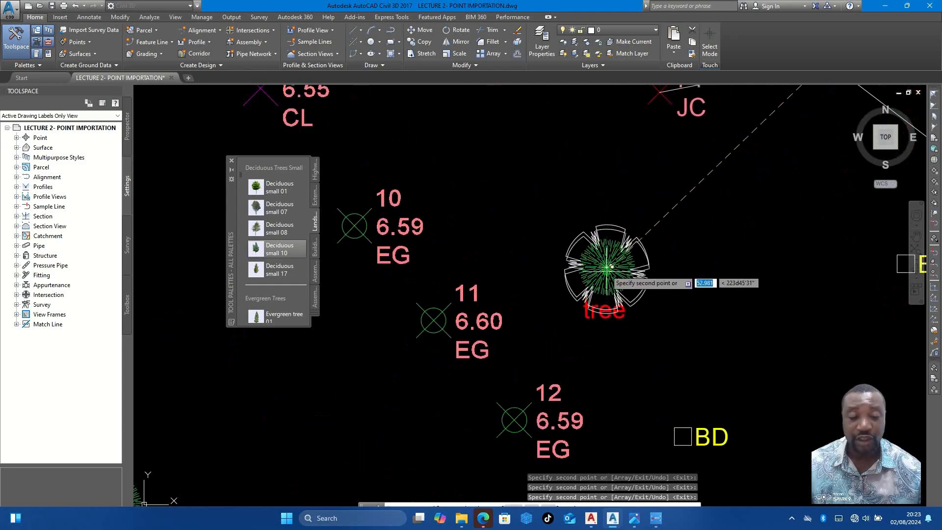
scroll(656, 225, "down", 6)
scroll(538, 287, "up", 7)
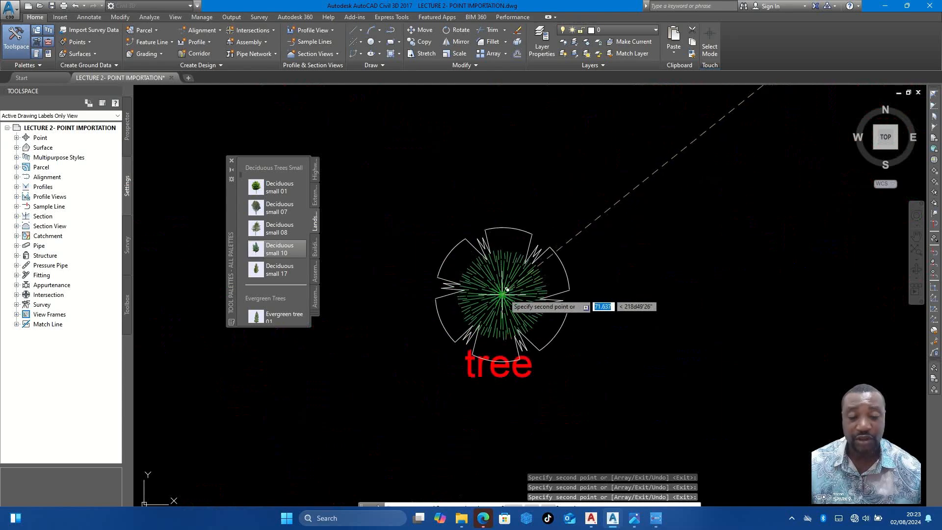
scroll(509, 289, "down", 6)
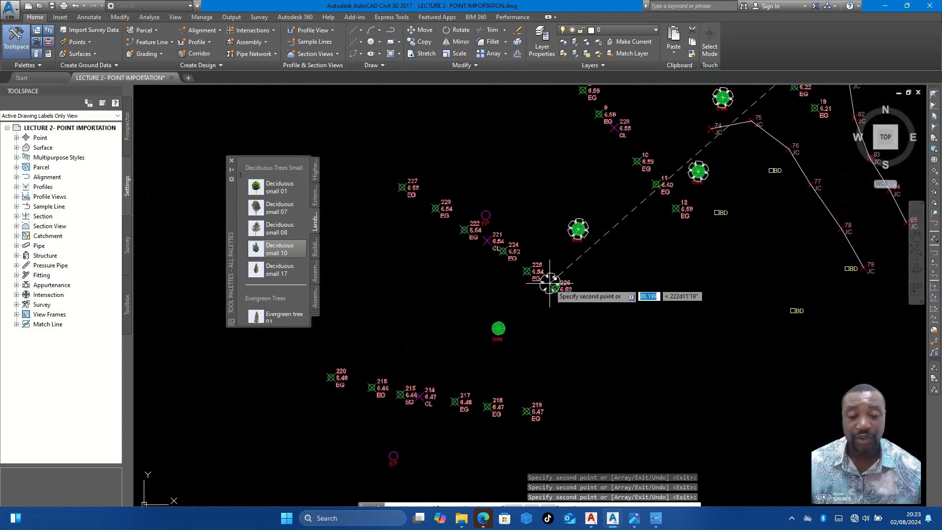
scroll(494, 334, "up", 6)
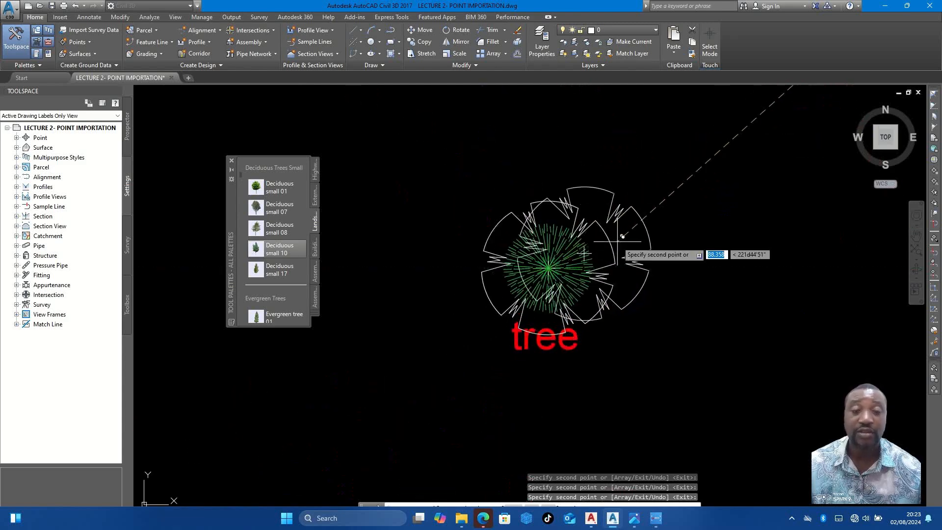
- Place tree copies on the two tree points along the fence line south-east of point 280
scroll(617, 240, "down", 5)
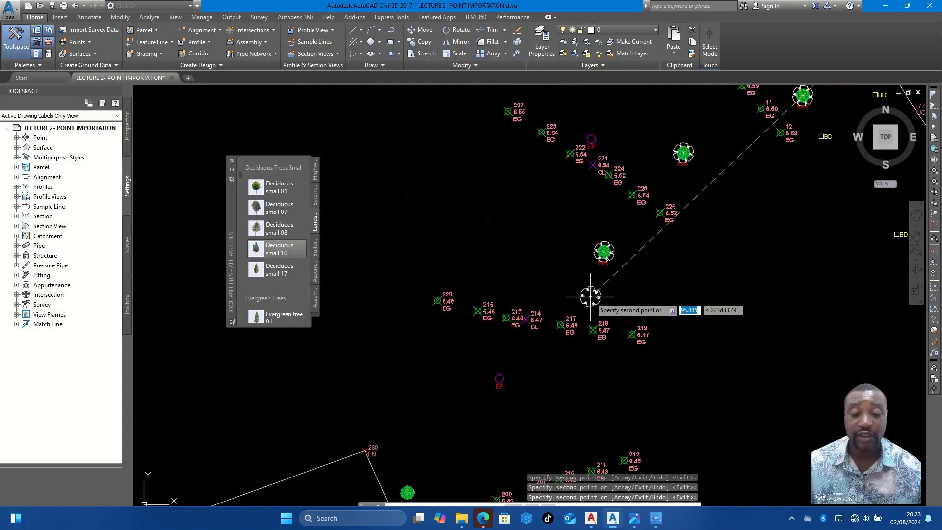
scroll(593, 304, "down", 5)
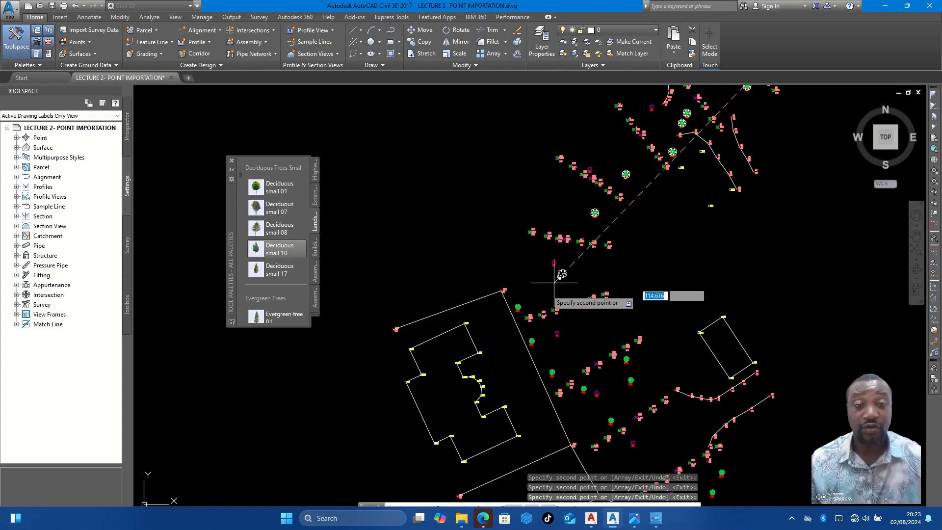
scroll(535, 312, "up", 4)
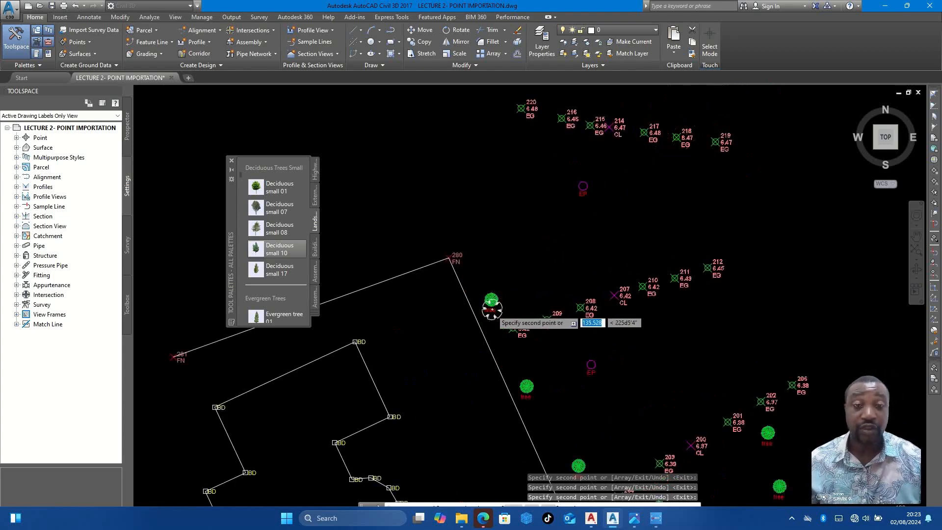
scroll(492, 309, "up", 5)
scroll(500, 245, "down", 5)
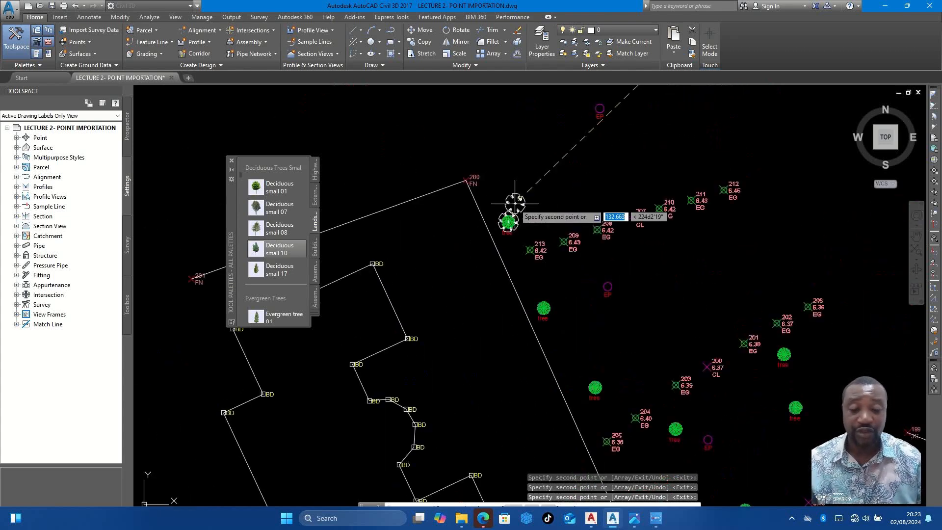
scroll(545, 318, "up", 5)
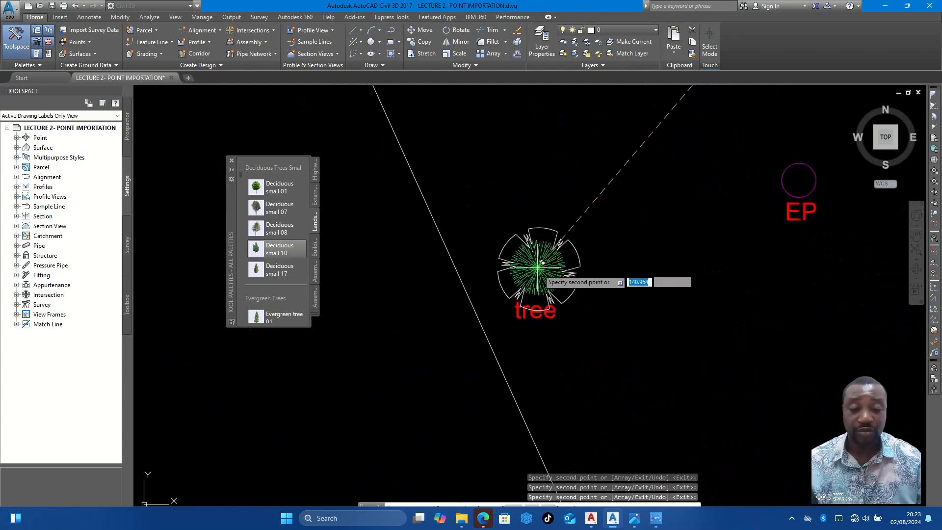
- Place tree copies on the tree points north-west and south-east of point 204
scroll(516, 203, "down", 3)
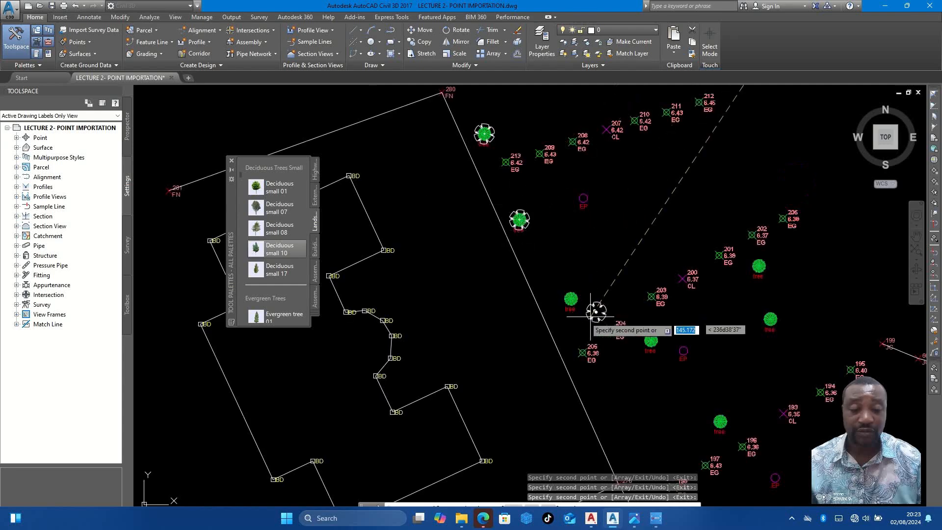
scroll(593, 312, "up", 3)
left_click(553, 264)
scroll(552, 263, "down", 6)
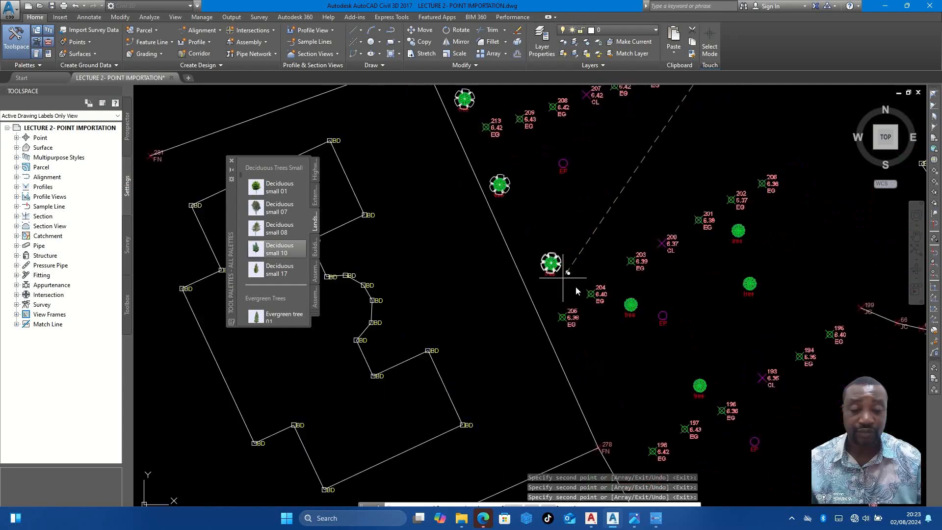
scroll(658, 322, "up", 4)
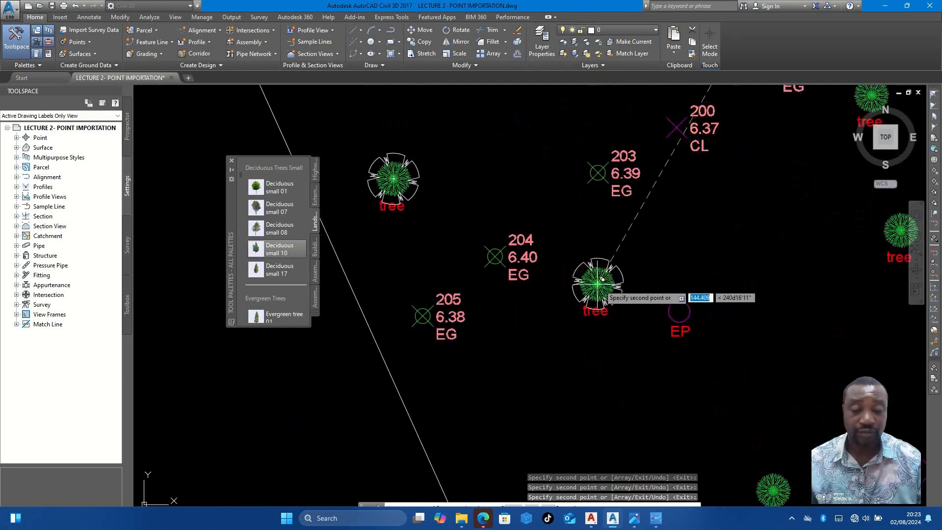
left_click(598, 283)
- Place tree copies on the two tree points south-east of point 201
scroll(583, 277, "down", 5)
scroll(671, 211, "up", 3)
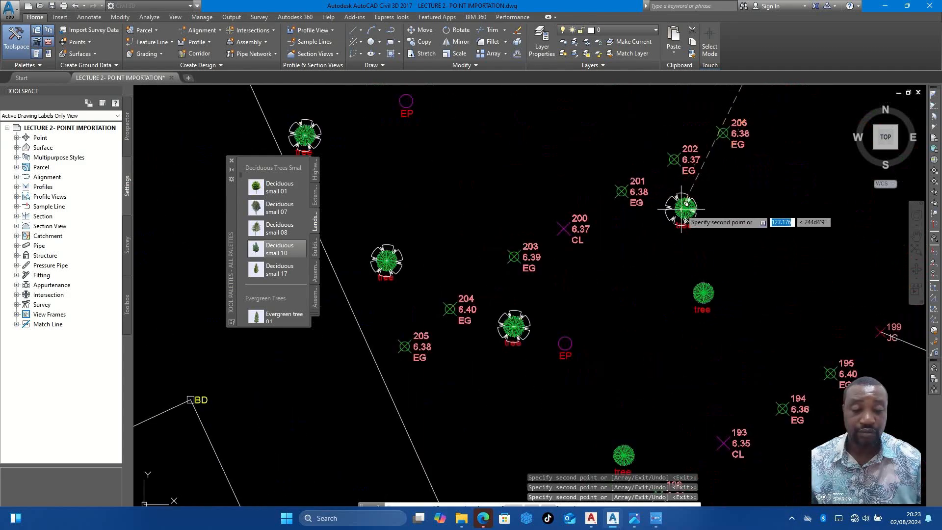
scroll(682, 209, "up", 3)
left_click(692, 207)
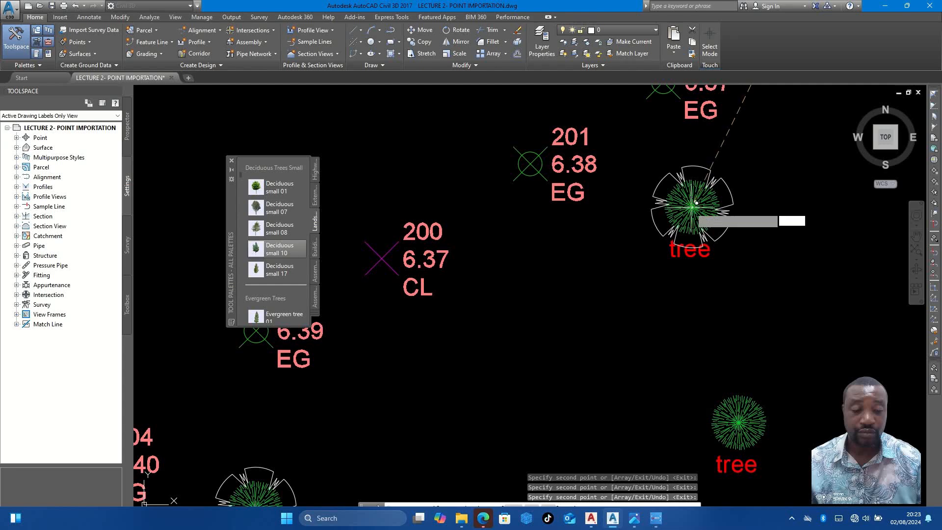
- Place tree copies on the two tree points south-east of points 186 and 73
scroll(637, 295, "down", 6)
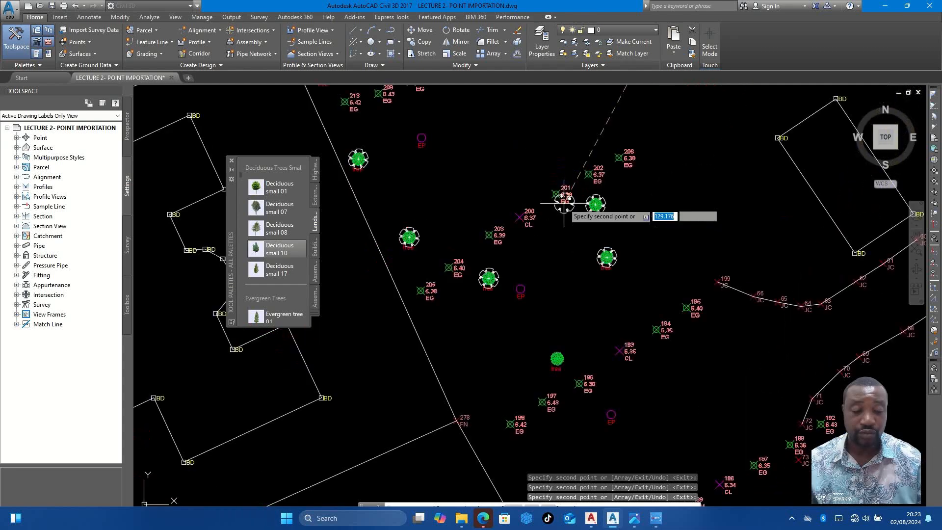
scroll(677, 280, "up", 4)
scroll(700, 279, "up", 4)
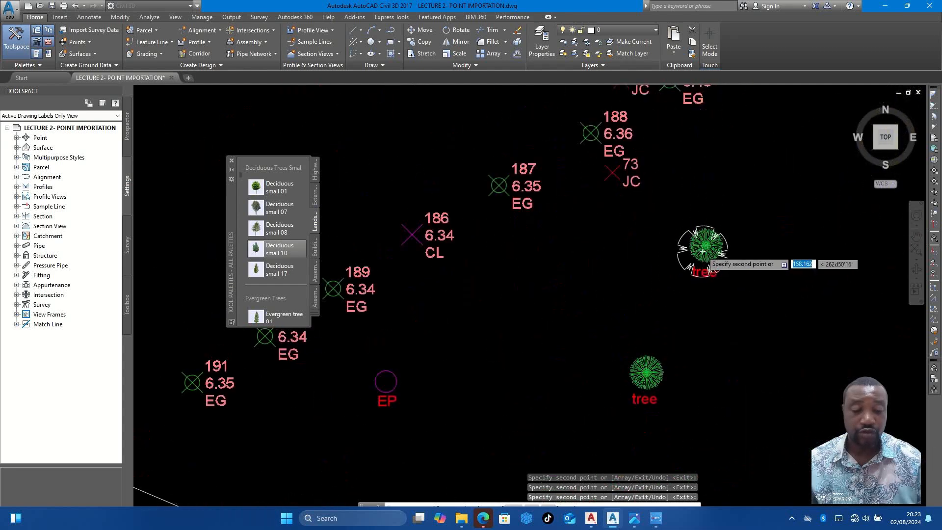
scroll(640, 199, "down", 6)
scroll(637, 275, "up", 4)
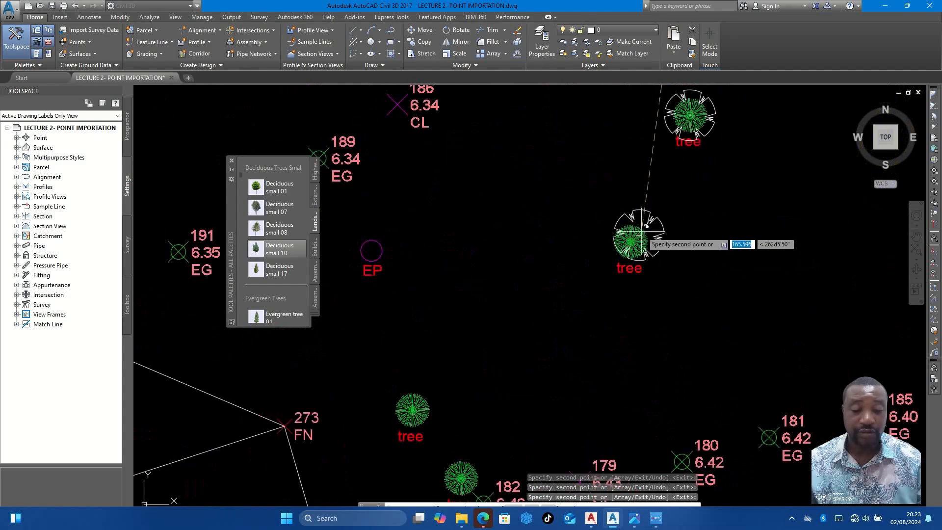
left_click(626, 247)
- Place a tree copy on the tree point just east of fence point 273
scroll(627, 248, "down", 4)
scroll(539, 274, "up", 4)
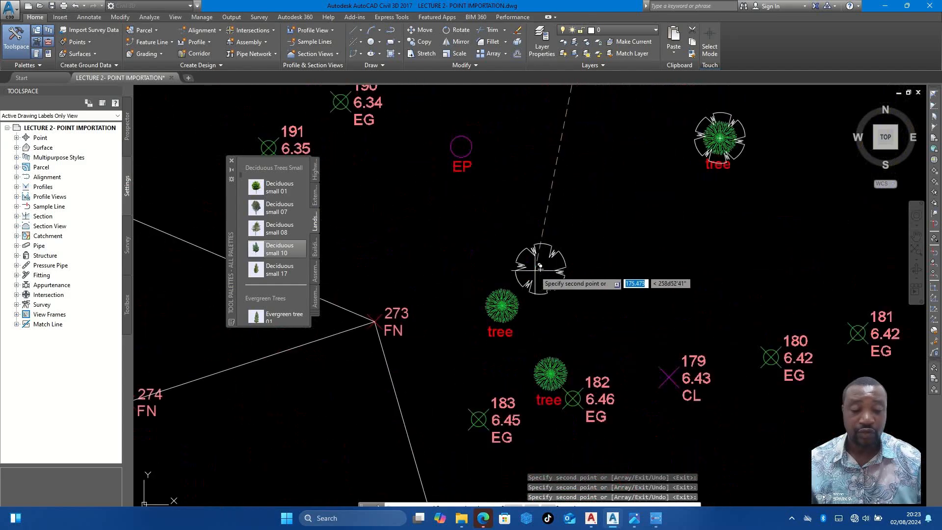
scroll(510, 295, "down", 4)
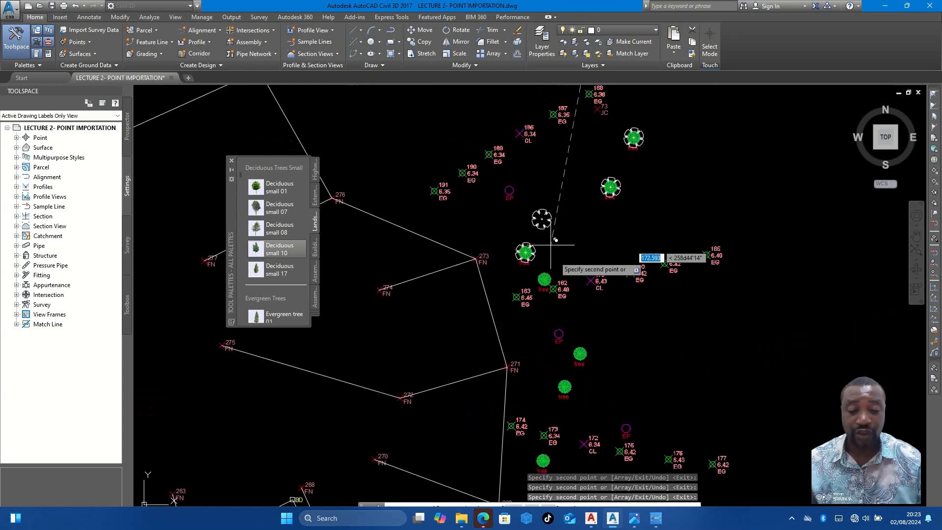
- Place tree copies on the tree point beside point 182 and on the two tree points east of fence point 271
scroll(539, 275, "up", 4)
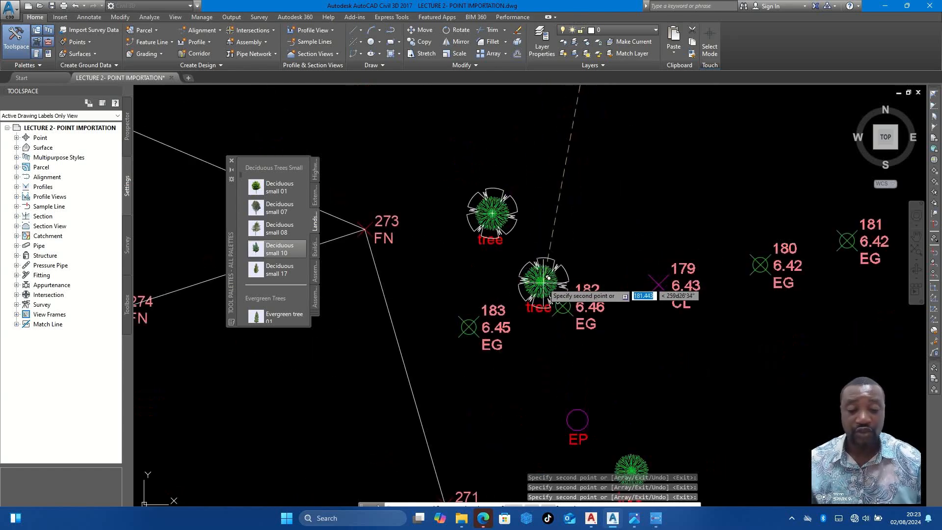
scroll(540, 281, "down", 3)
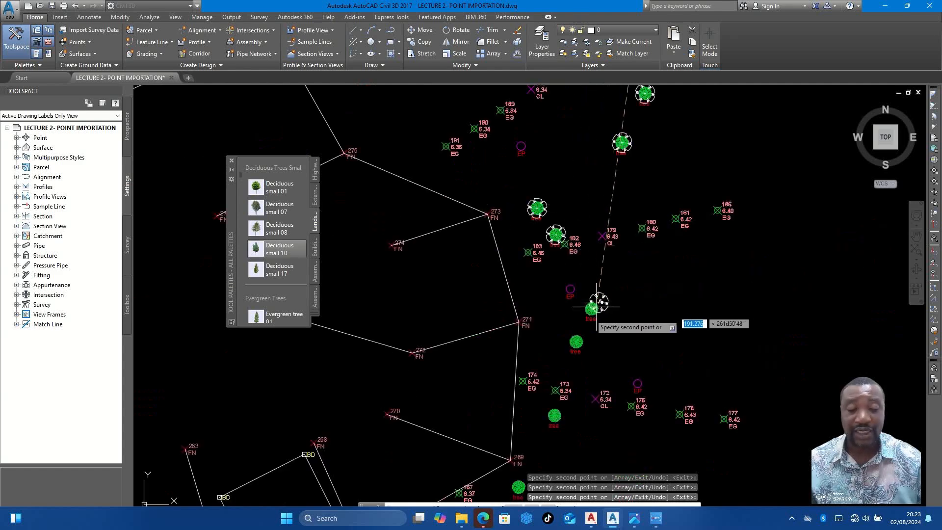
scroll(589, 304, "up", 5)
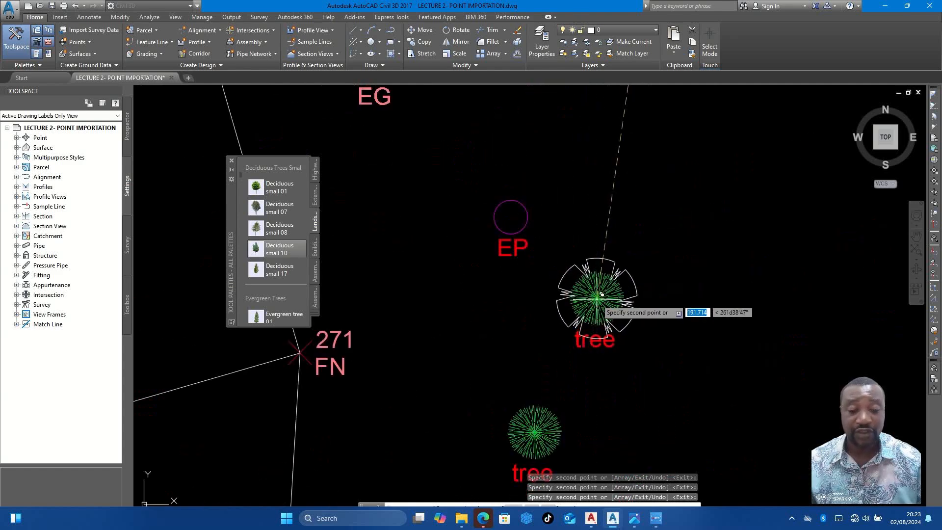
left_click(596, 296)
scroll(594, 265, "down", 3)
scroll(564, 280, "up", 3)
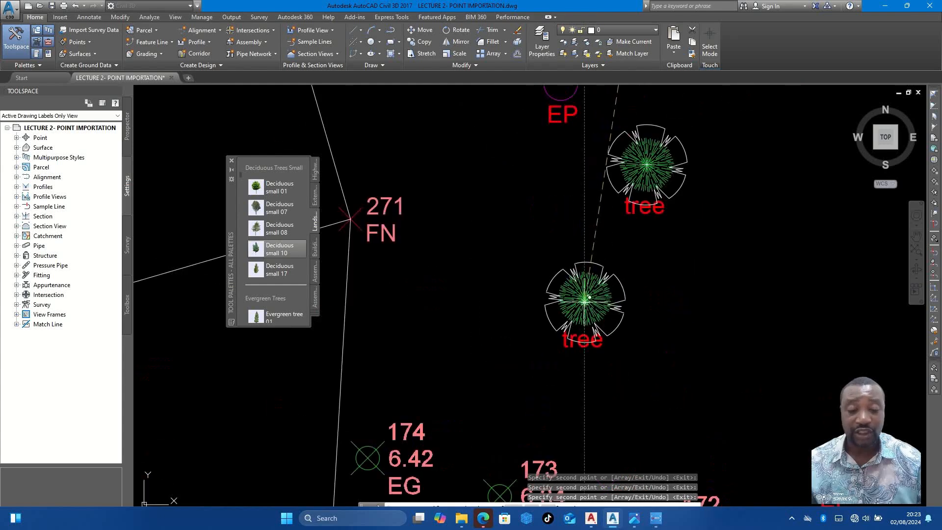
scroll(574, 206, "down", 3)
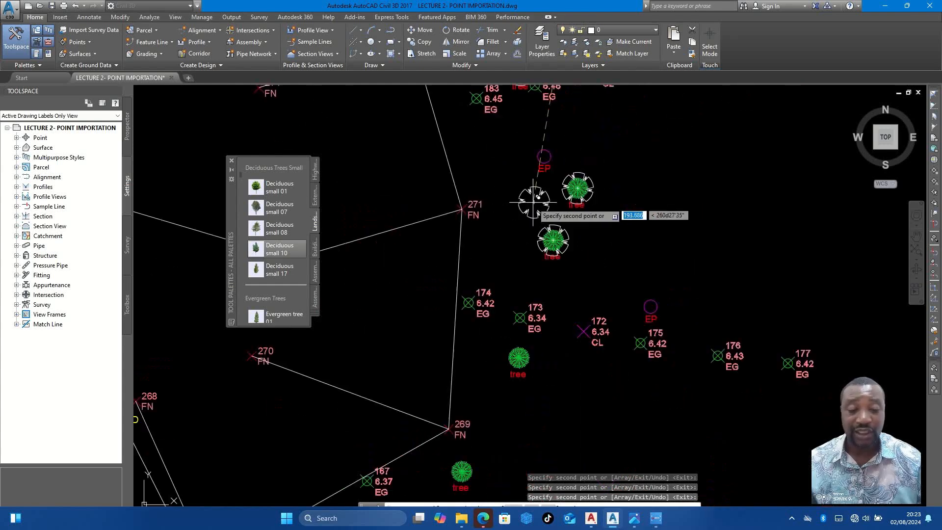
- Place tree copies on the tree points south of point 173, south-east of fence point 269 and beside point 166
scroll(524, 352, "up", 3)
left_click(524, 352)
scroll(539, 338, "down", 4)
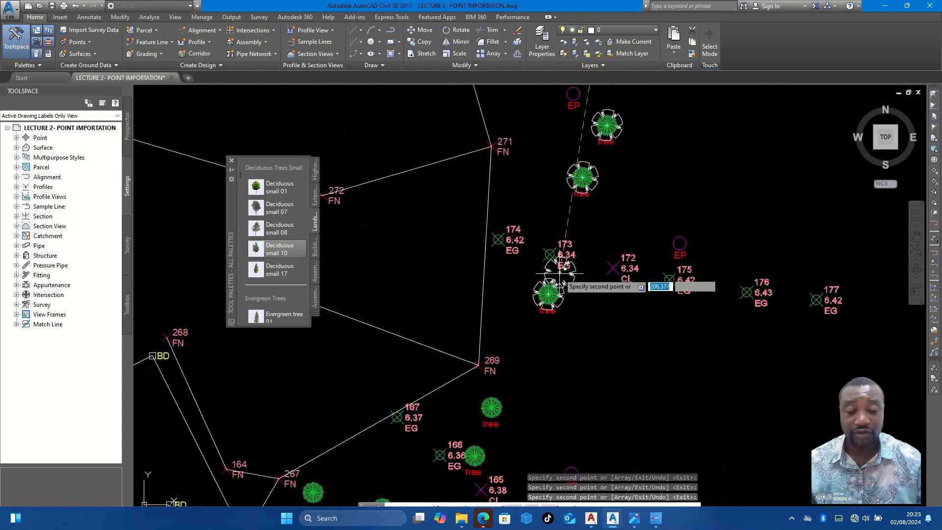
scroll(536, 343, "up", 6)
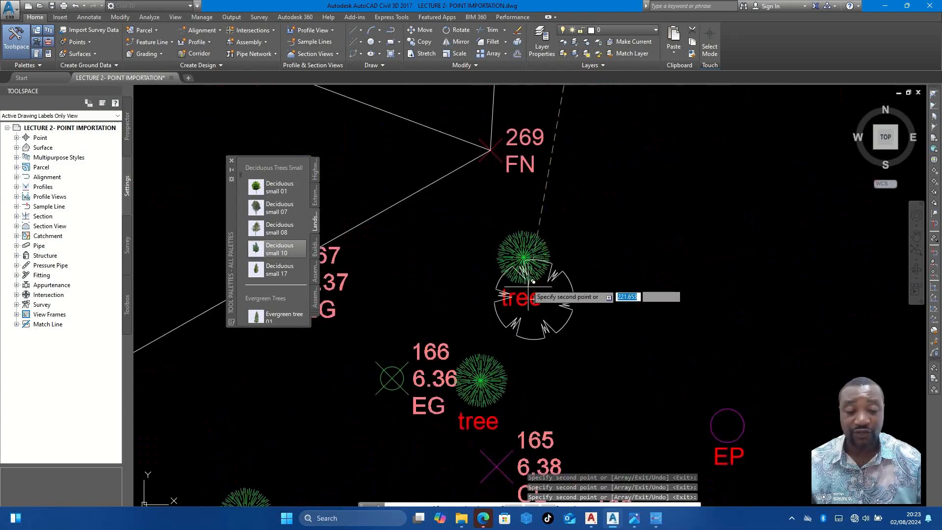
left_click(528, 252)
scroll(535, 252, "down", 3)
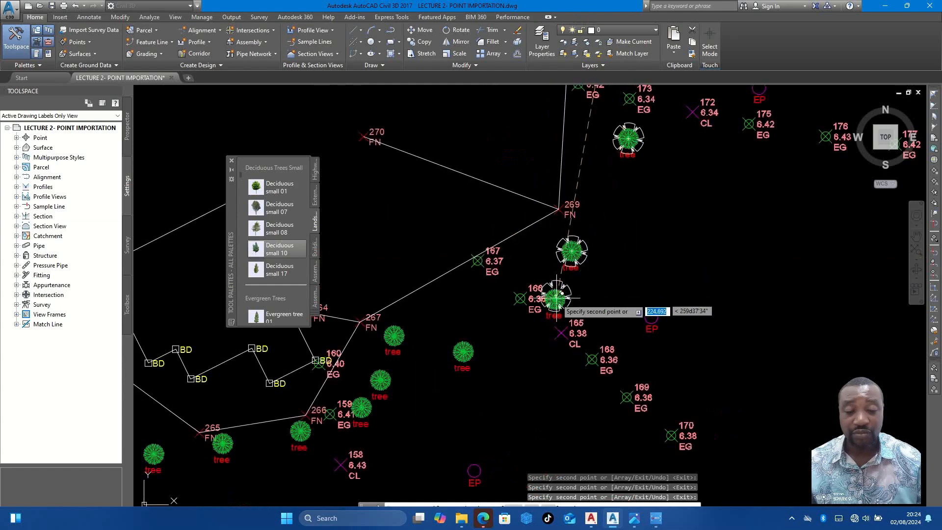
scroll(561, 297, "up", 3)
left_click(557, 293)
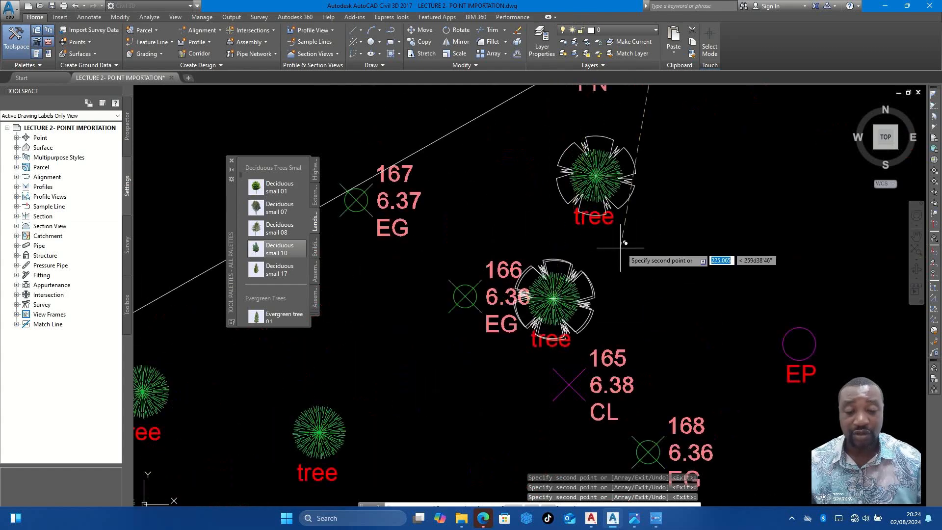
- Place tree copies on the four tree points from south-west of point 166 to beside point 159, passing fence point 267
scroll(593, 275, "down", 3)
scroll(505, 309, "up", 3)
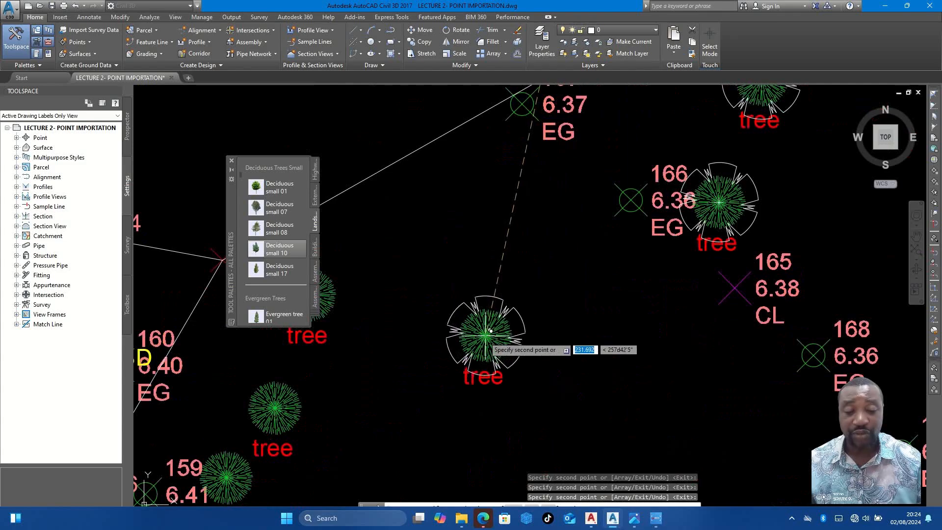
left_click(490, 331)
scroll(579, 250, "down", 3)
scroll(486, 290, "up", 3)
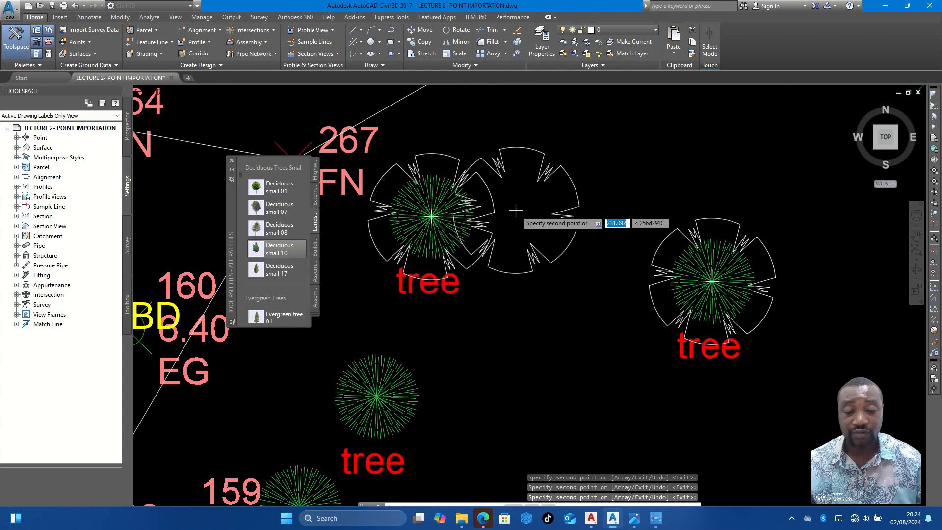
scroll(520, 205, "down", 3)
scroll(539, 196, "up", 3)
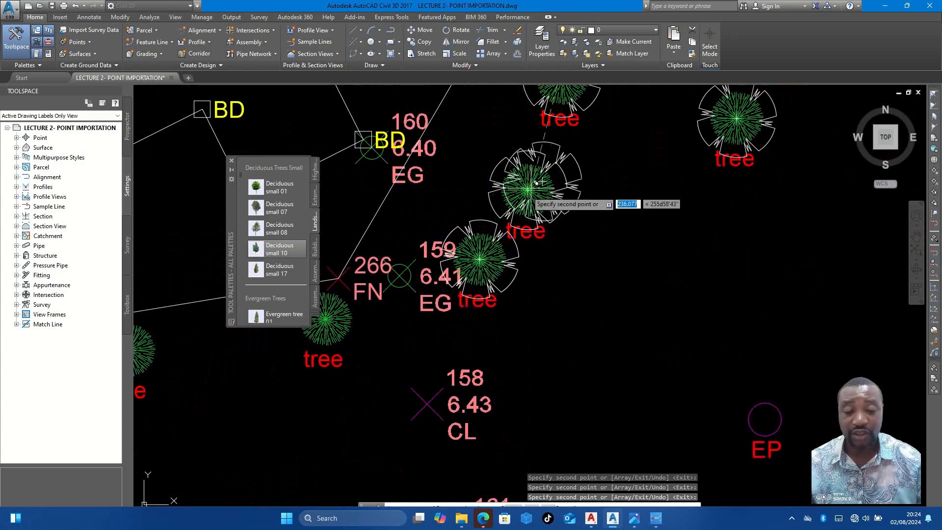
- Place tree copies on the tree points beside fence points 266 and 265 and on the one east of point 152
scroll(496, 231, "down", 2)
scroll(515, 233, "up", 5)
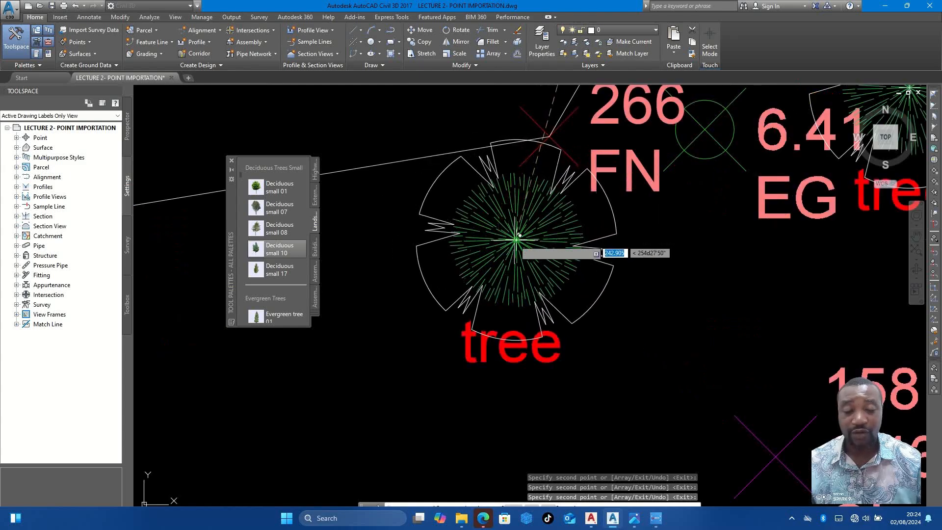
scroll(519, 235, "down", 4)
scroll(490, 211, "up", 4)
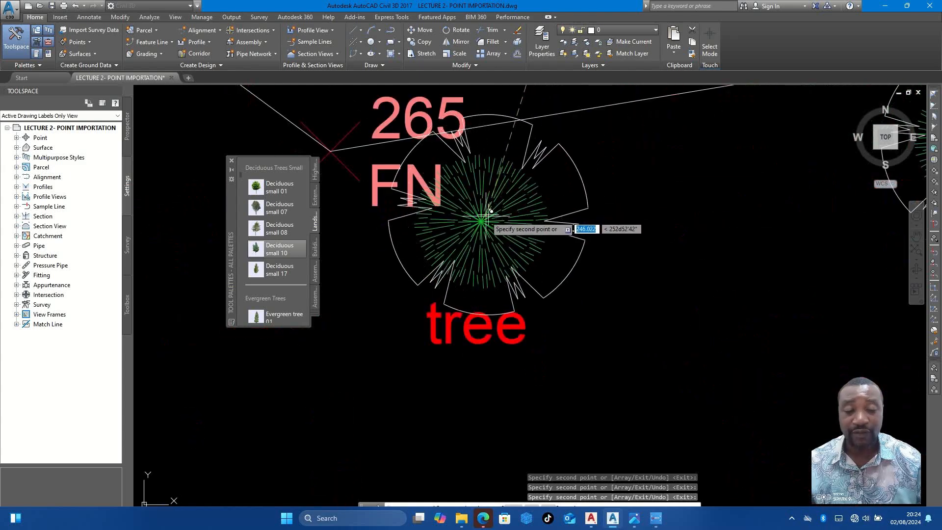
scroll(508, 216, "down", 4)
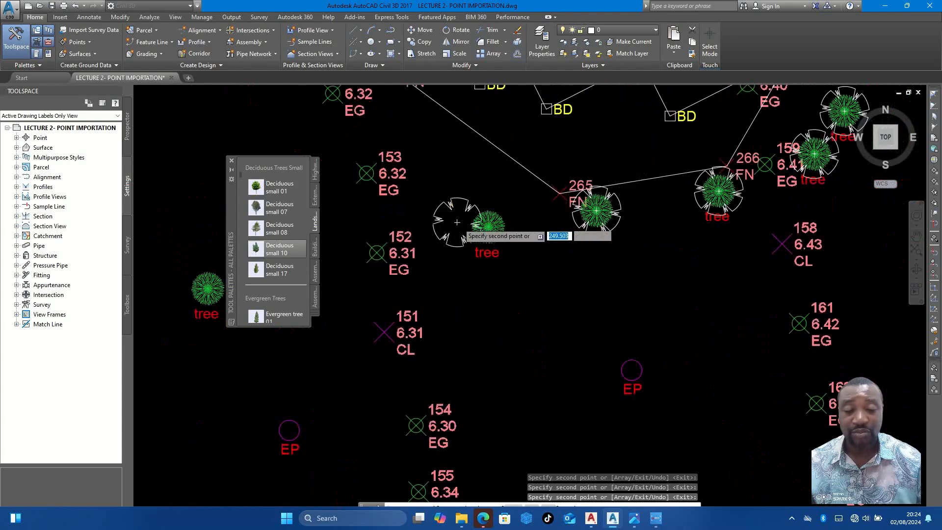
scroll(526, 236, "up", 3)
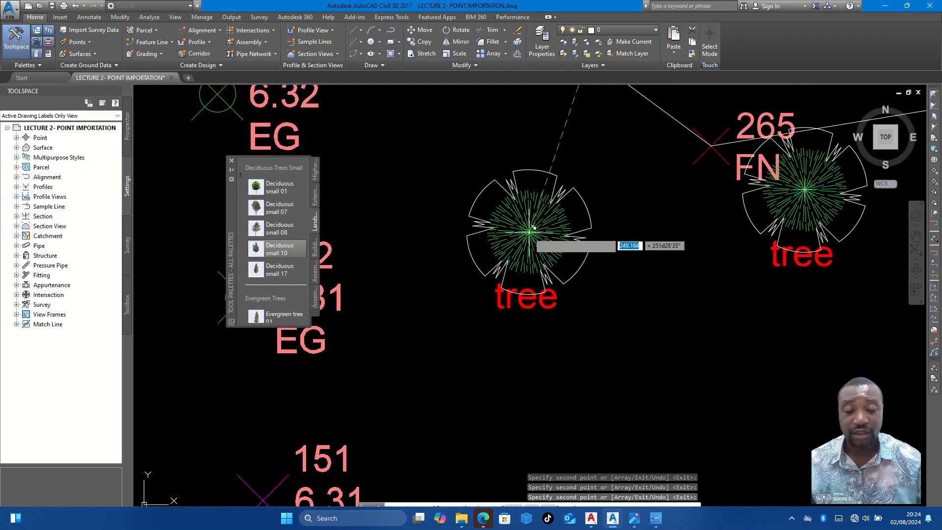
left_click(533, 227)
- Place tree copies on the tree point west of point 152 and on the two tree points west of points 145 and 144
scroll(594, 191, "down", 4)
scroll(406, 238, "up", 3)
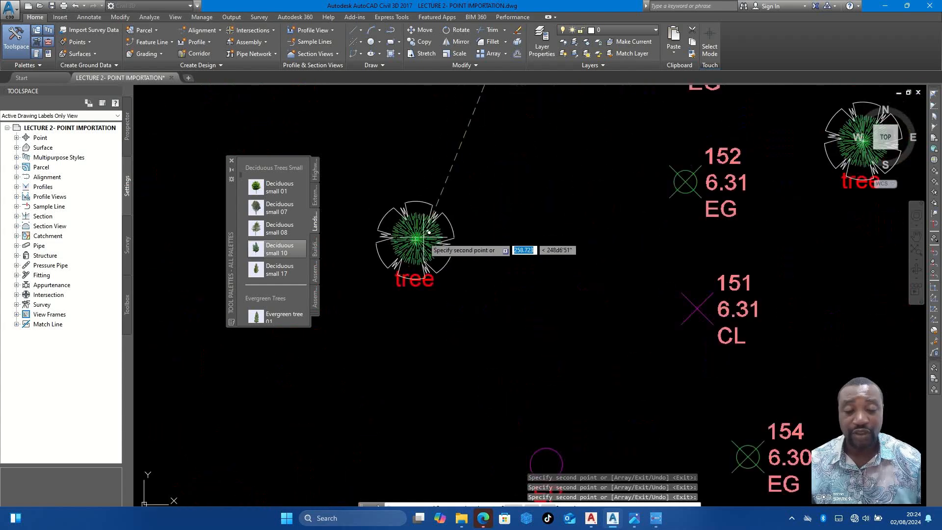
scroll(579, 186, "down", 5)
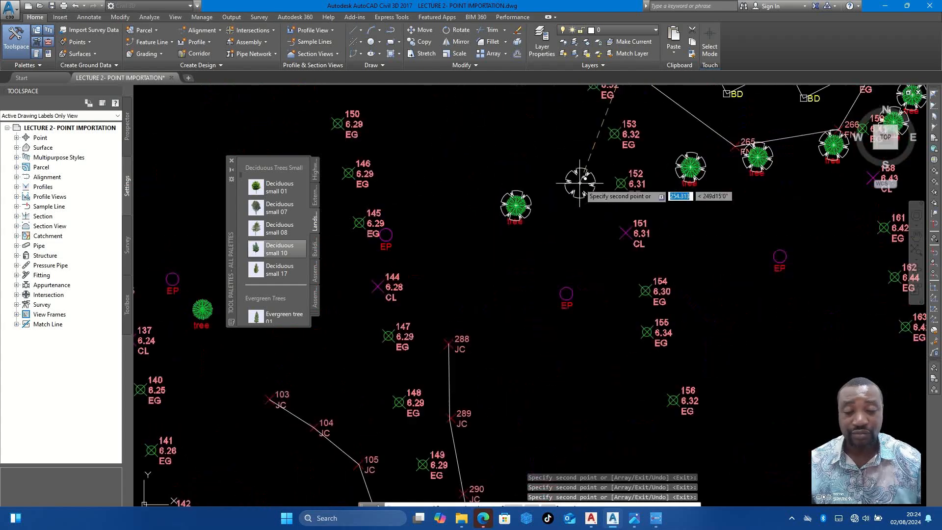
scroll(410, 227, "up", 5)
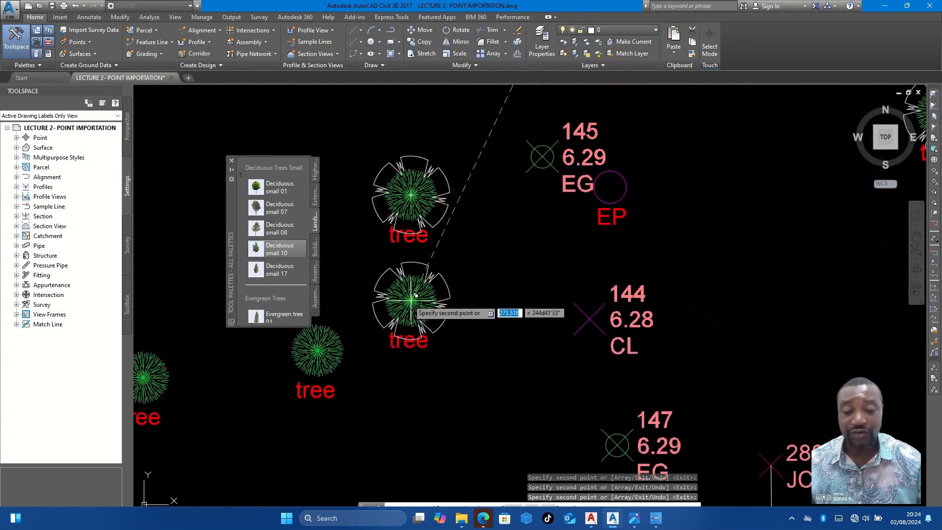
- Place tree copies on the remaining two tree points between points 144 and 137, and end the copying
scroll(491, 243, "down", 2)
scroll(451, 295, "up", 2)
scroll(450, 287, "up", 2)
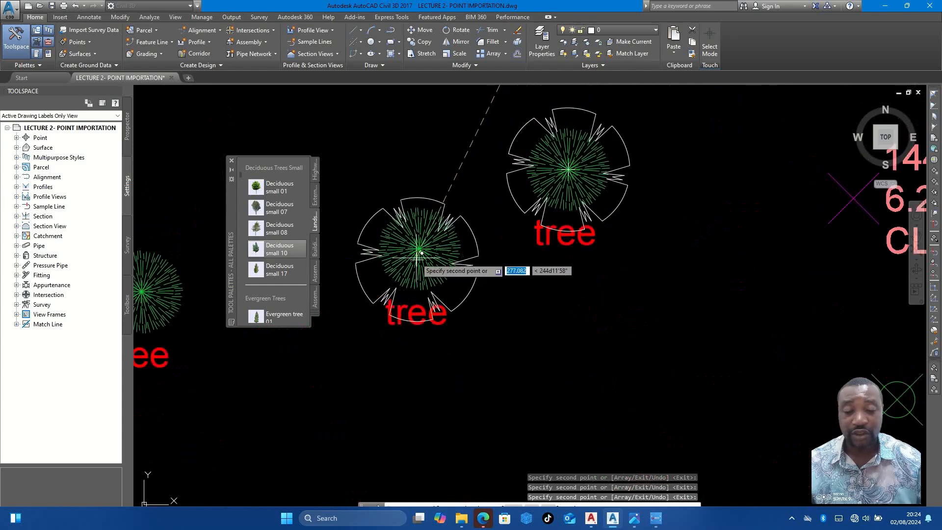
scroll(639, 253, "down", 4)
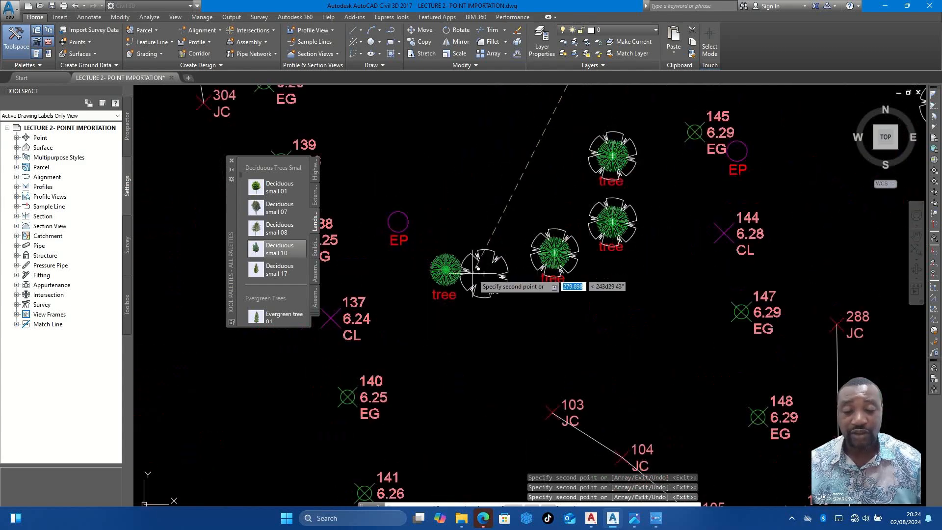
scroll(456, 272, "up", 2)
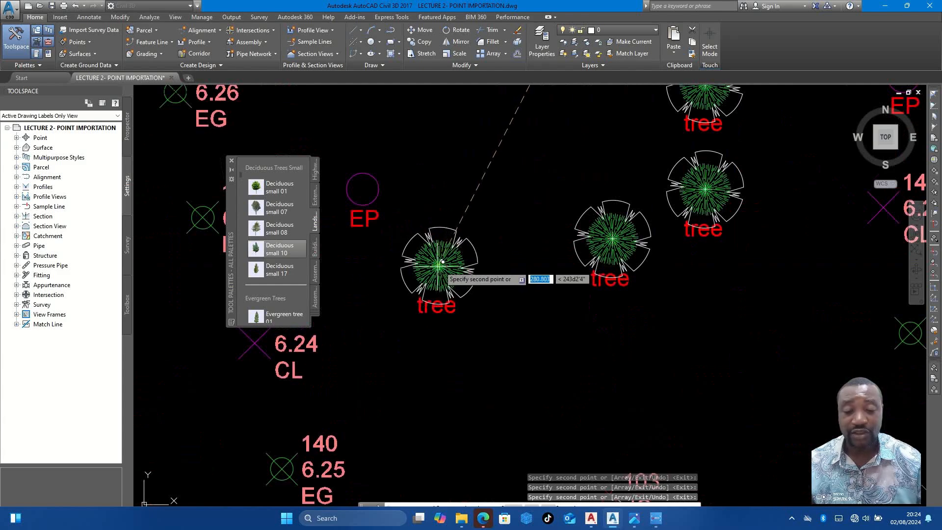
scroll(546, 260, "down", 4)
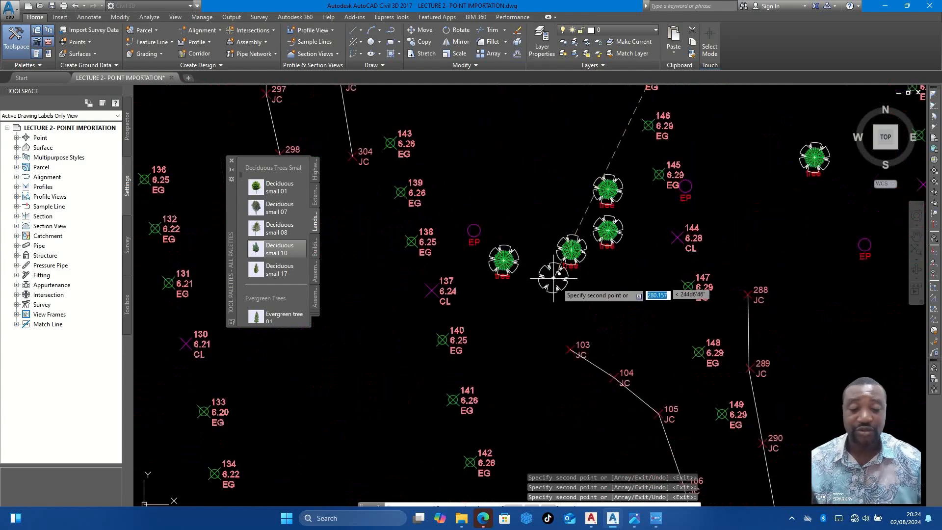
key("Escape")
- Check the tree copies placed across the site and select the single tree point north-east of point 137
scroll(562, 269, "down", 4)
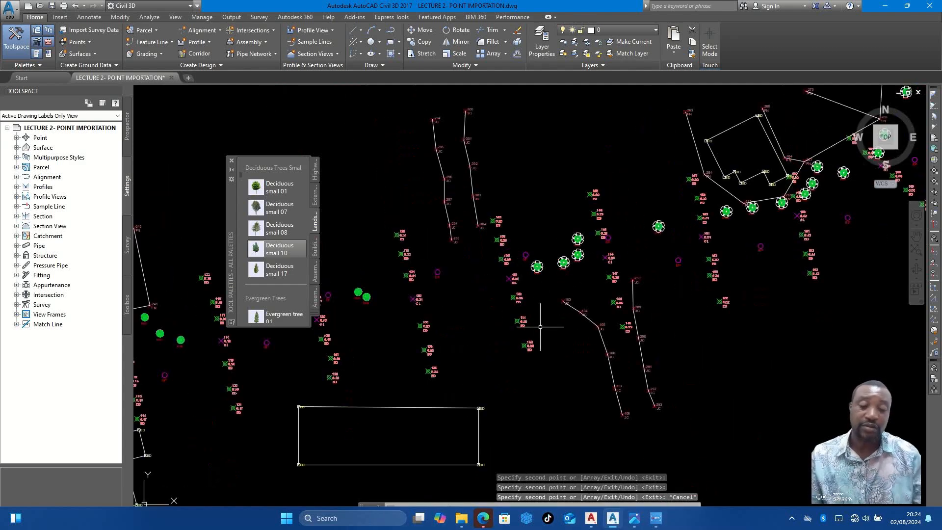
middle_click_drag(544, 279, 669, 244)
scroll(668, 245, "down", 4)
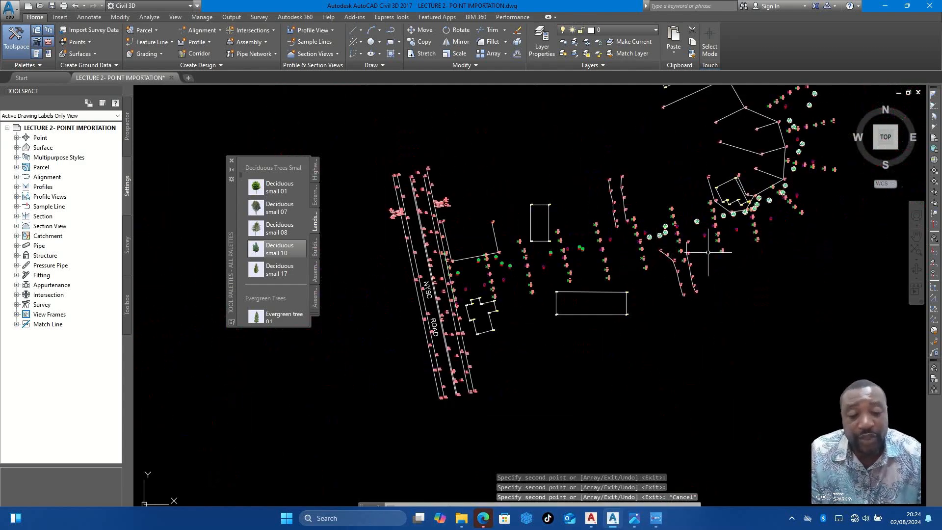
scroll(651, 240, "up", 8)
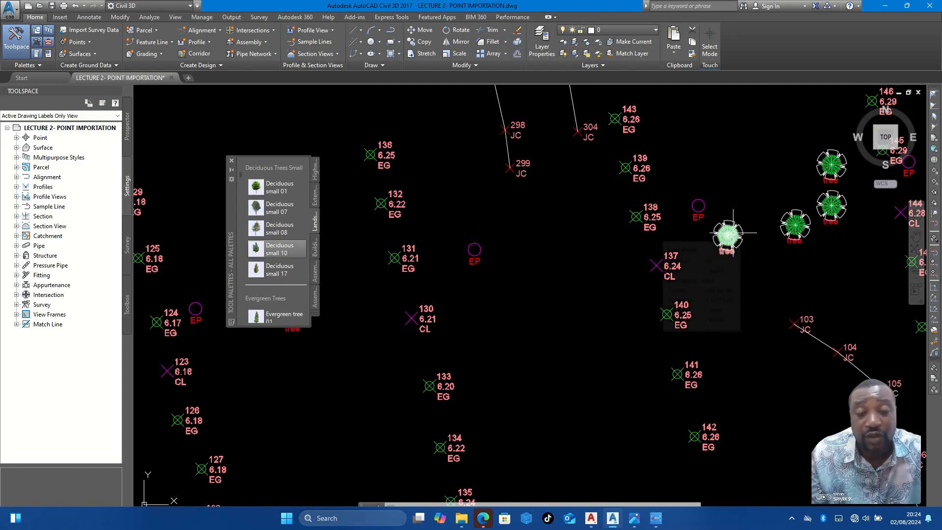
scroll(735, 234, "down", 2)
scroll(744, 237, "up", 2)
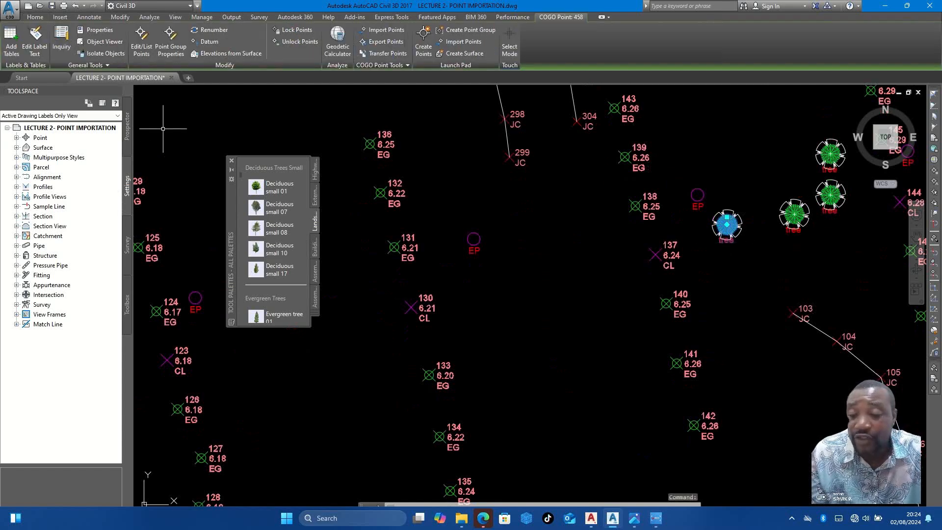
- List the drawing's point groups and select all points belonging to the TREE group
left_click(17, 138)
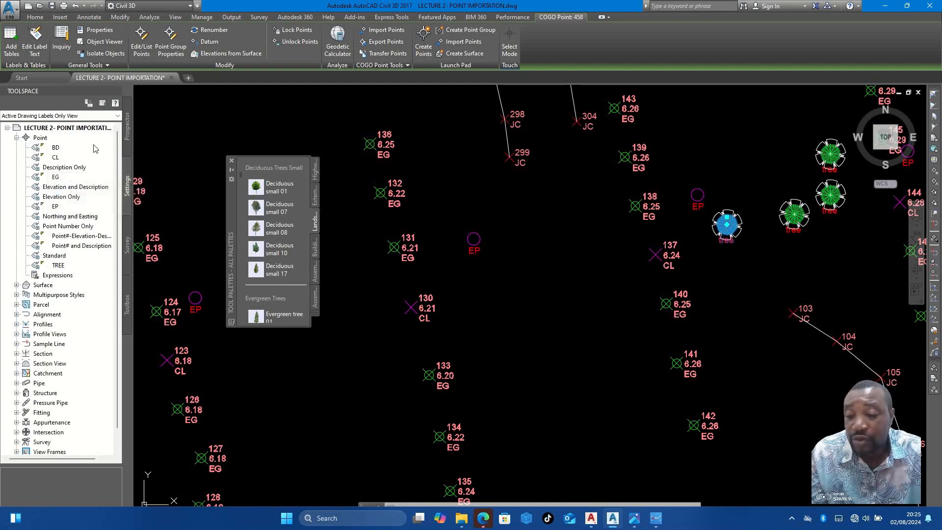
left_click(127, 142)
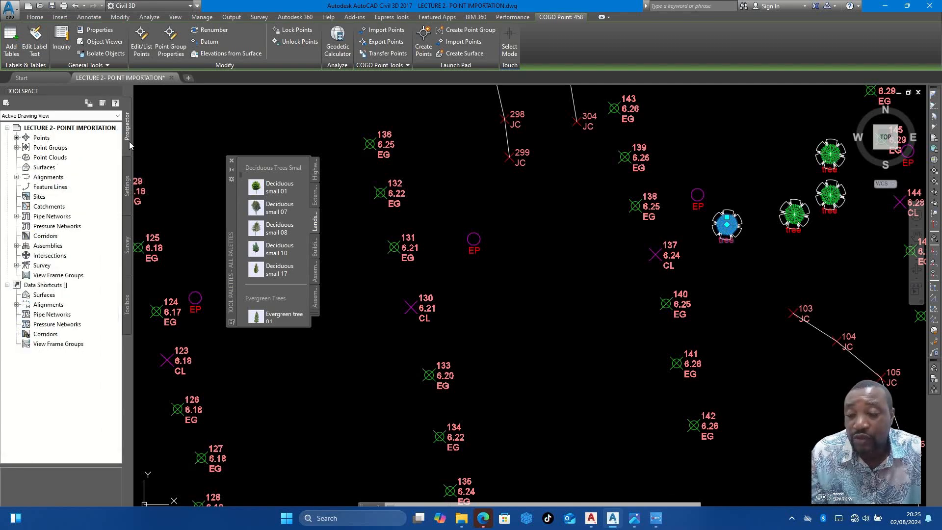
left_click(17, 147)
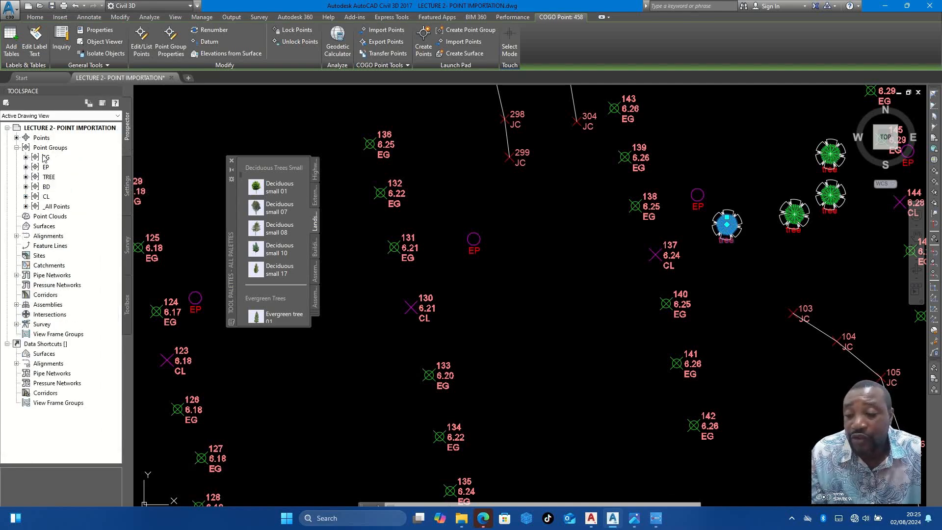
right_click(47, 178)
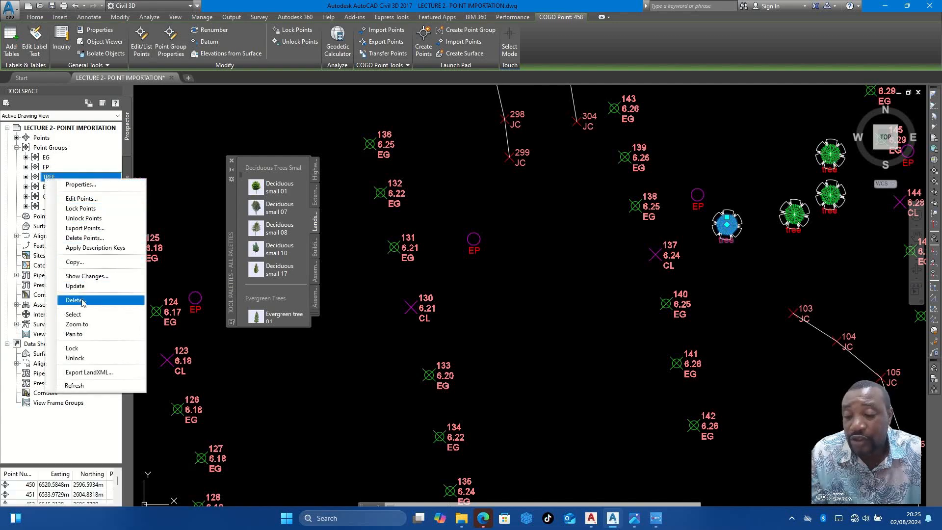
left_click(81, 314)
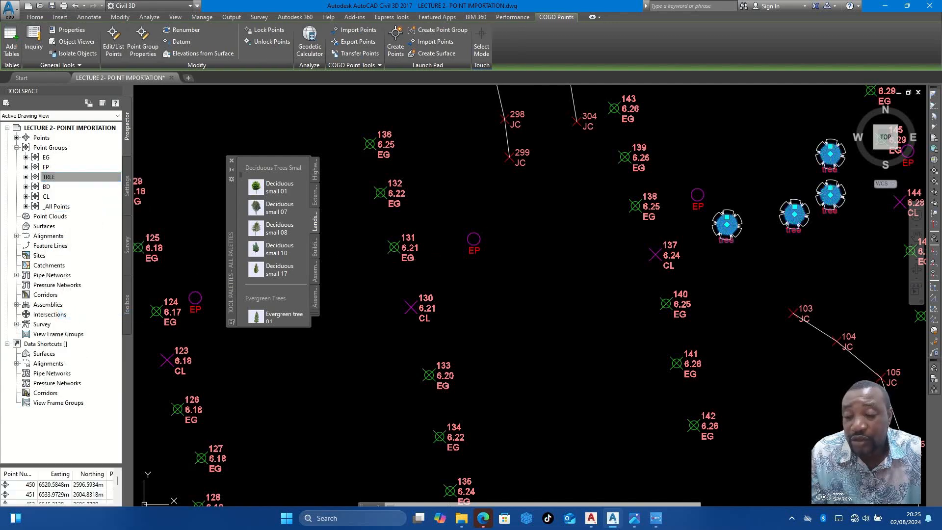
- Examine the selected TREE points along the road and fences, and display the layer of the selection
scroll(508, 230, "down", 3)
middle_click_drag(692, 167, 589, 229)
scroll(588, 229, "down", 1)
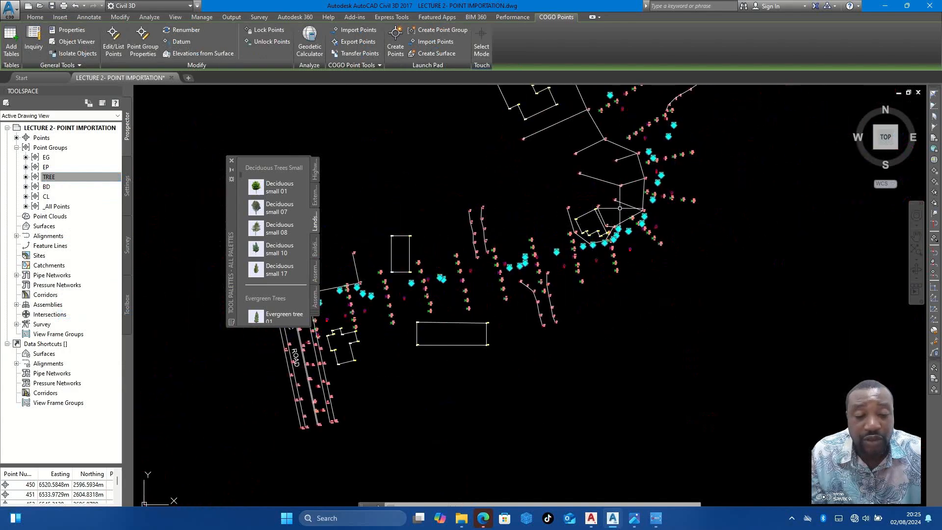
middle_click_drag(619, 198, 618, 249)
scroll(621, 212, "up", 2)
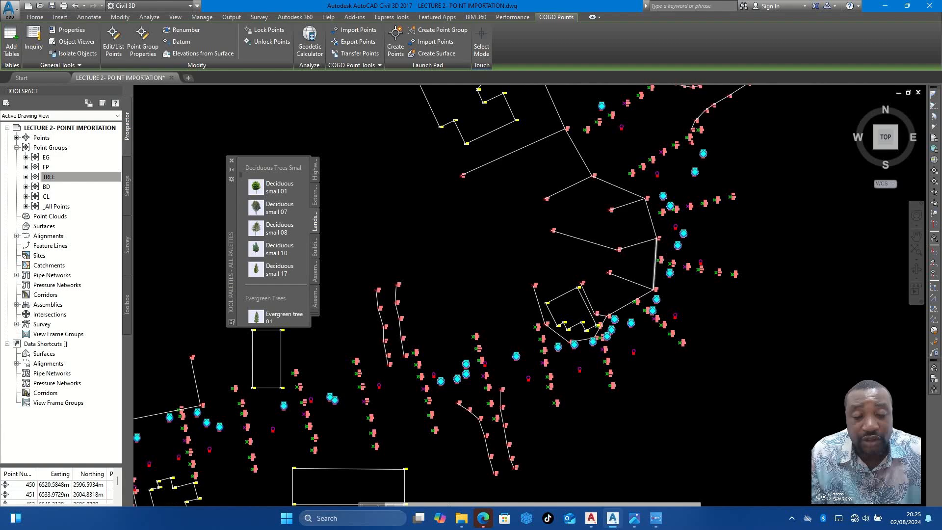
scroll(670, 256, "up", 4)
left_click(35, 18)
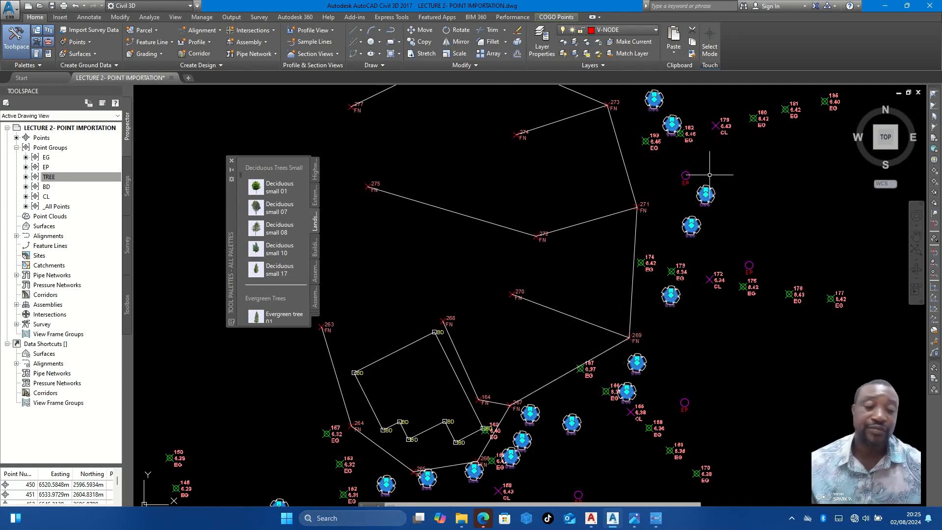
- Turn off the V-NODE layer
scroll(699, 228, "down", 3)
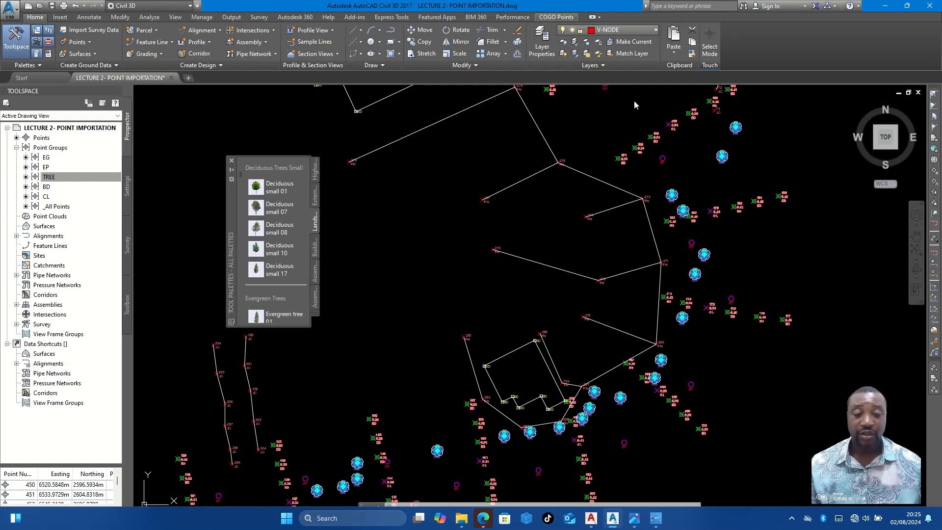
left_click(620, 30)
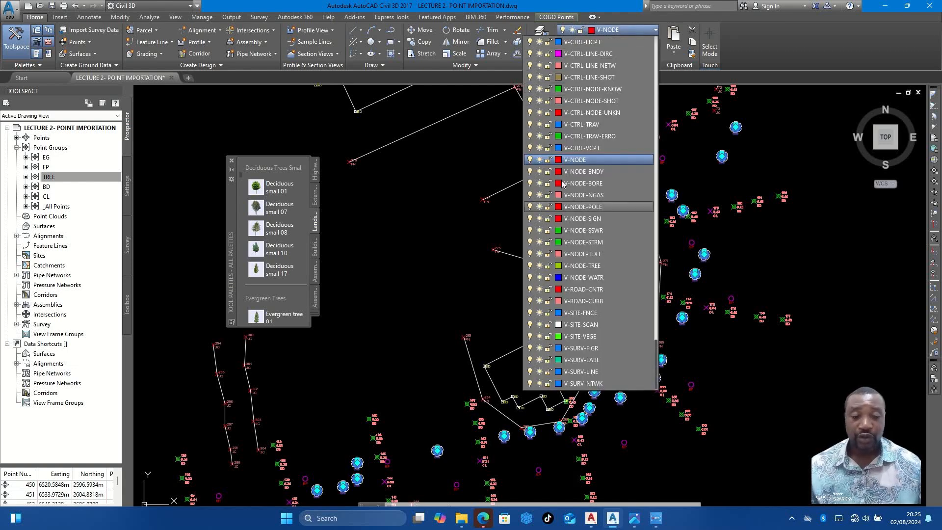
left_click(529, 160)
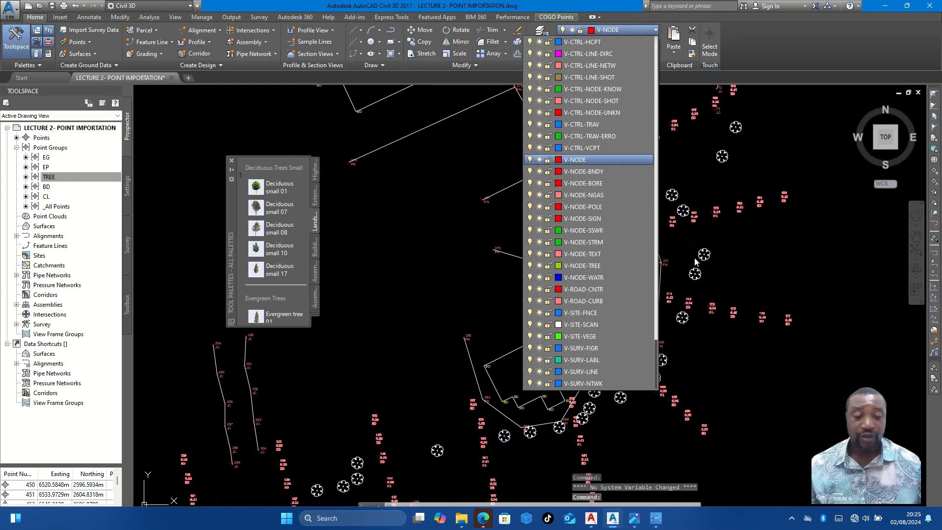
- Check the tree blocks across the site with the point markers hidden, and undo turning off the layer
scroll(706, 265, "up", 10)
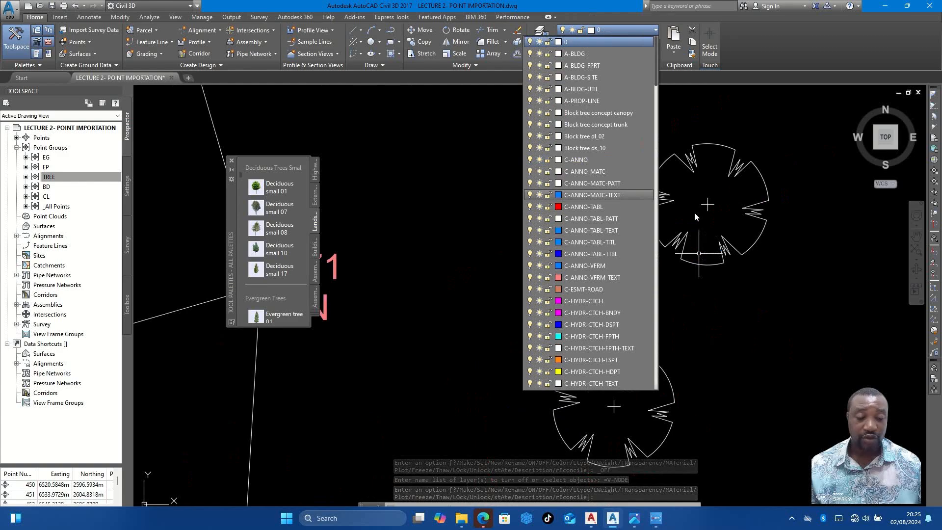
scroll(715, 233, "down", 4)
scroll(715, 234, "down", 5)
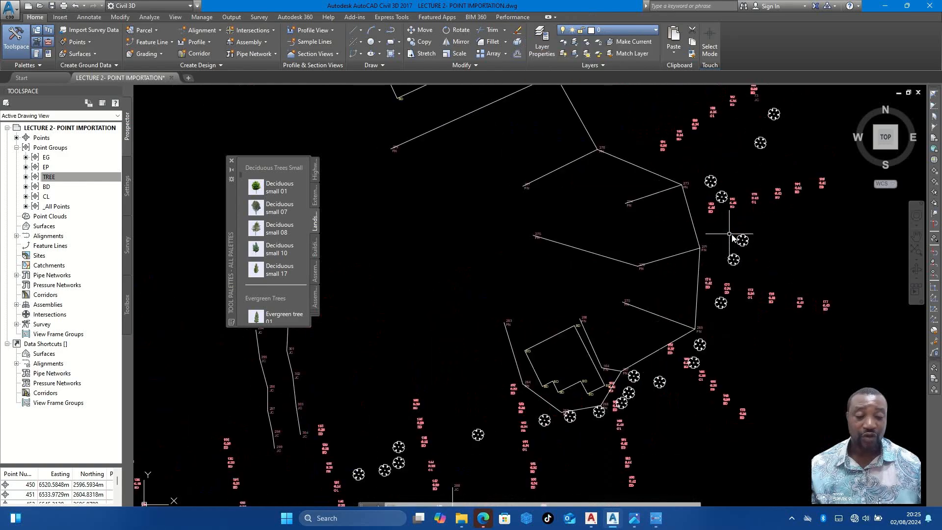
scroll(706, 206, "up", 4)
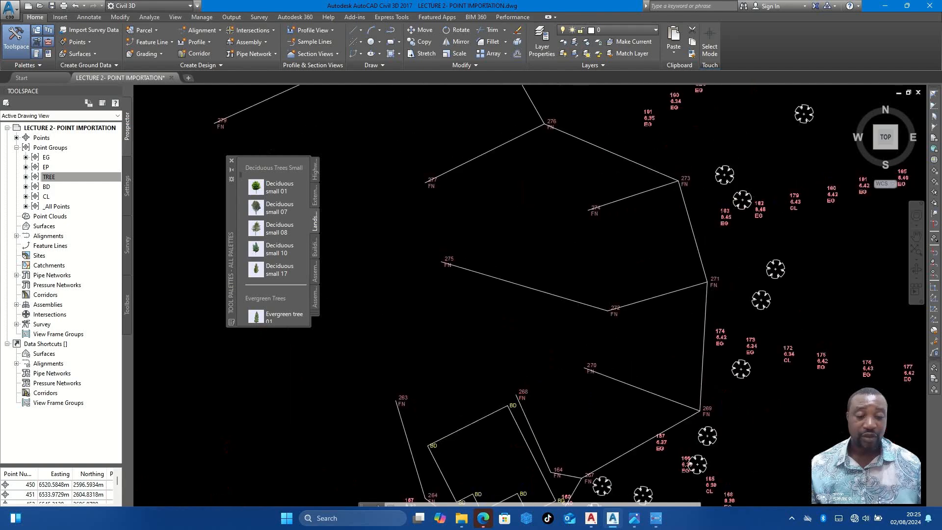
scroll(711, 208, "down", 4)
scroll(626, 229, "down", 6)
scroll(597, 287, "up", 13)
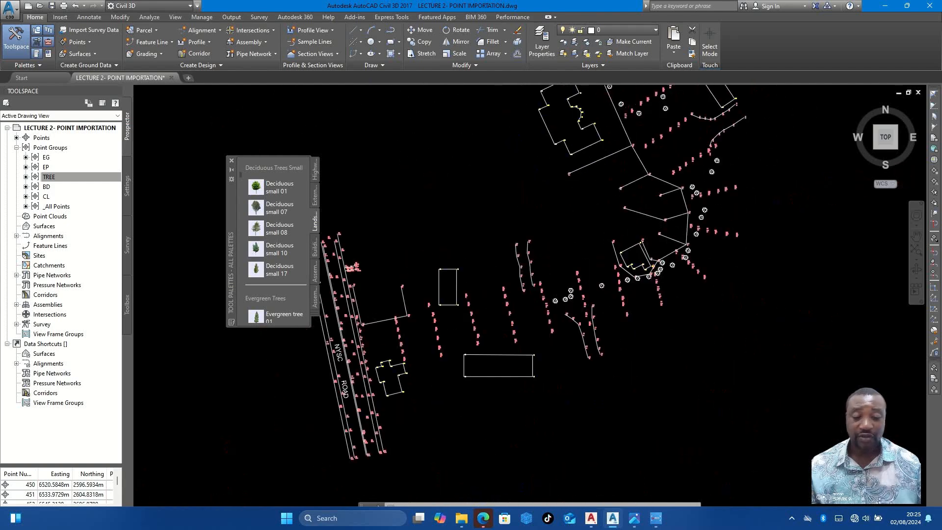
scroll(667, 234, "down", 1)
scroll(668, 234, "down", 6)
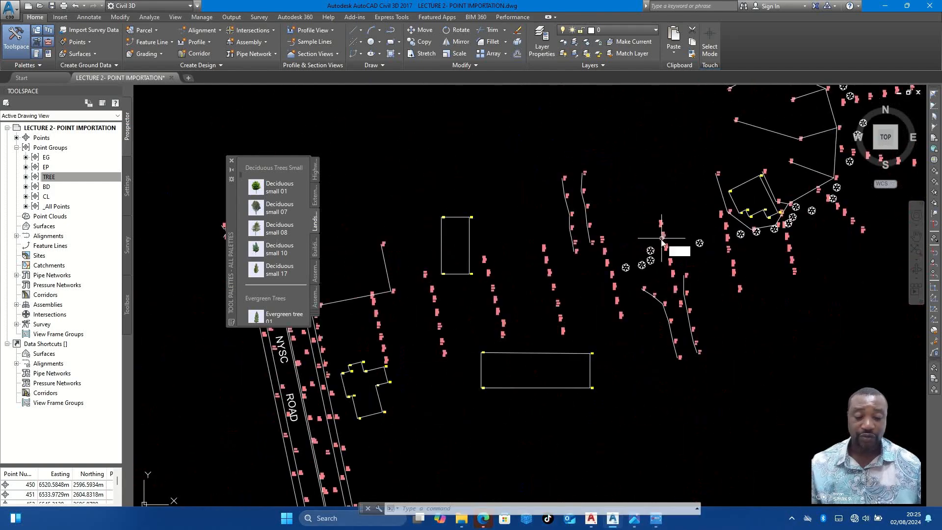
type("U")
key("Return")
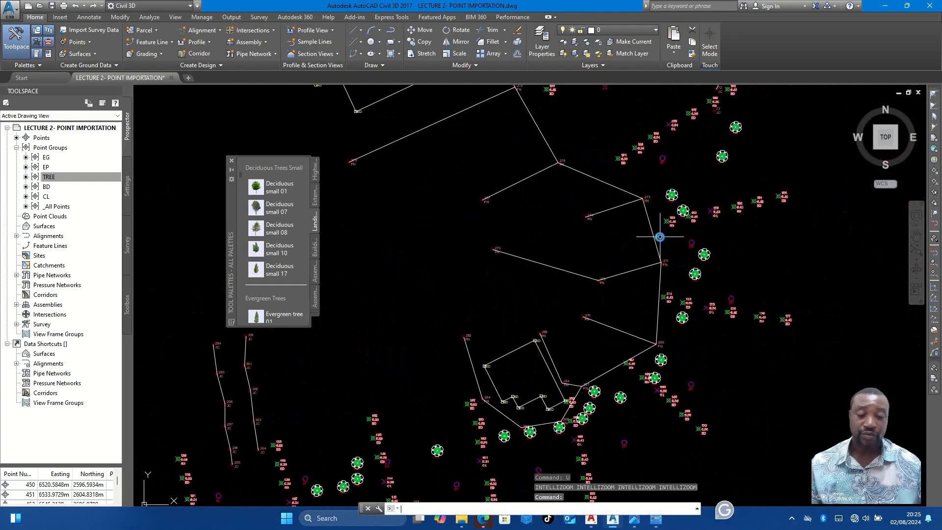
- Examine the tree and centreline points from NYSC Road eastwards past the buildings to the junctions
scroll(660, 237, "down", 4)
key("Escape")
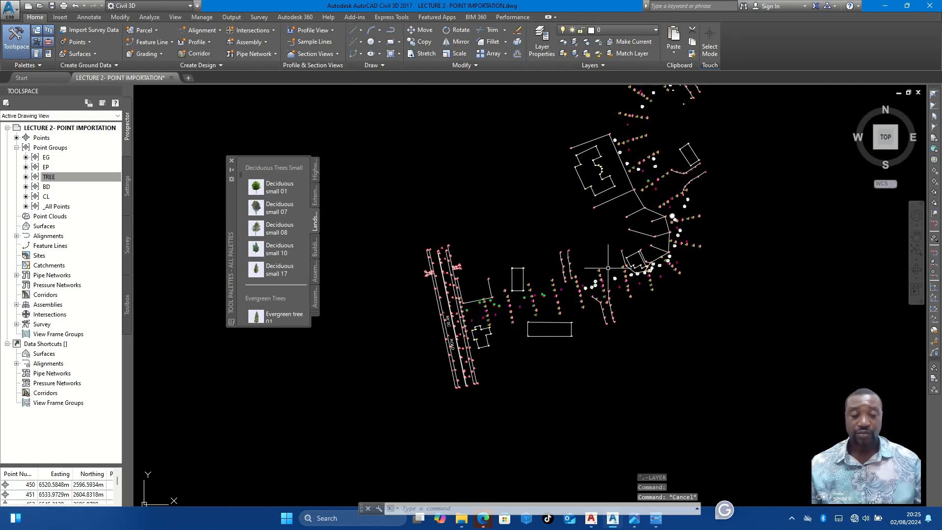
scroll(486, 273, "up", 5)
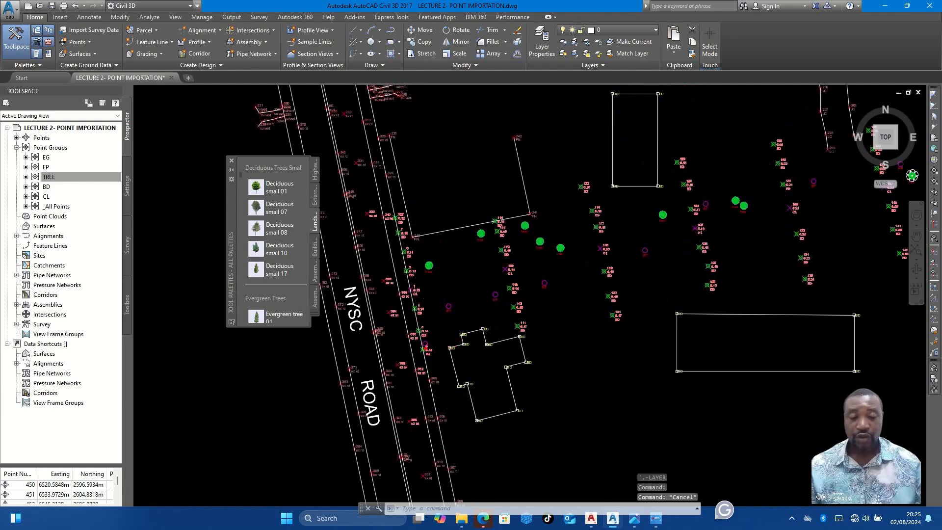
scroll(442, 314, "down", 3)
scroll(610, 256, "up", 4)
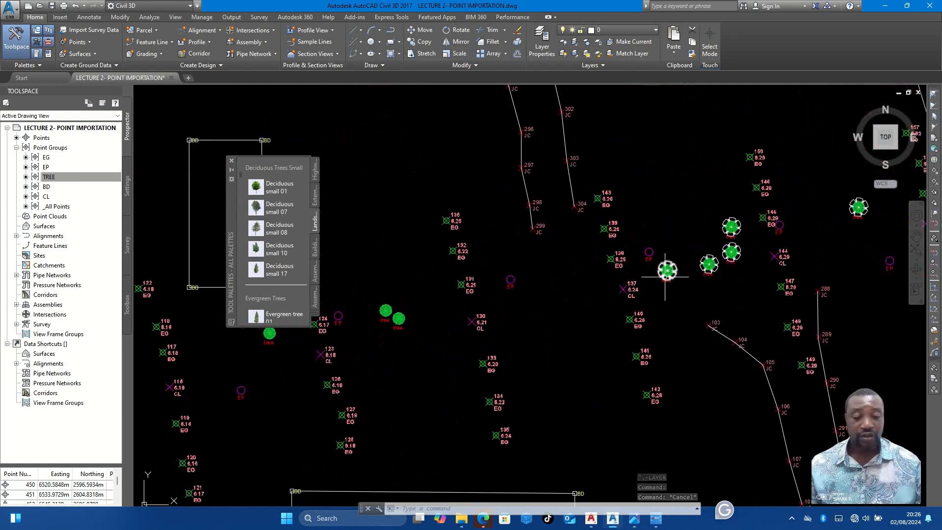
mouse_move(406, 308)
middle_mouse_down()
mouse_move(563, 296)
mouse_move(683, 259)
mouse_move(601, 264)
middle_mouse_up()
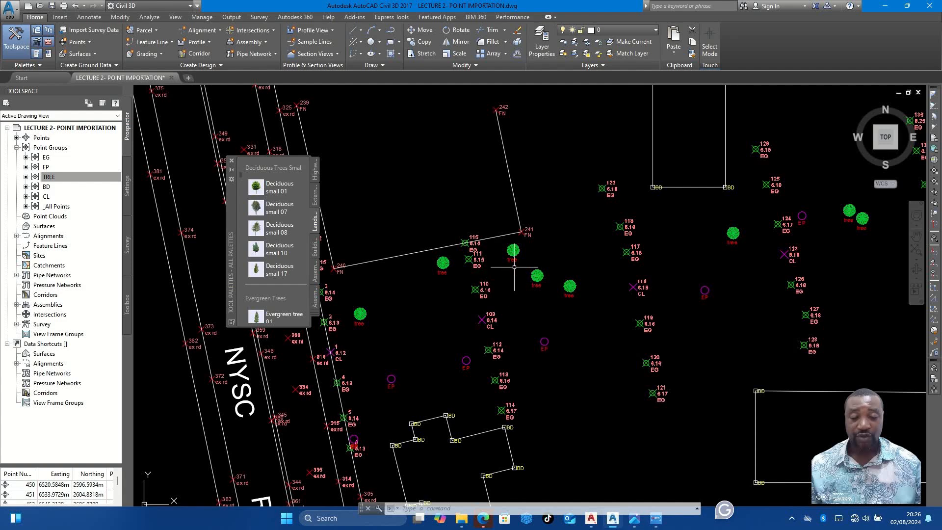
middle_click_drag(731, 257, 516, 305)
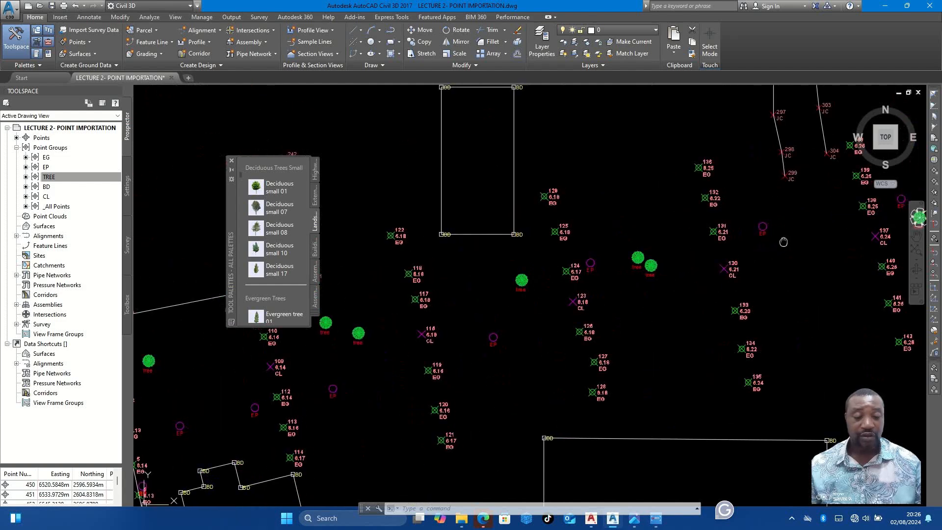
middle_click_drag(782, 242, 544, 286)
scroll(686, 260, "up", 2)
scroll(550, 282, "down", 5)
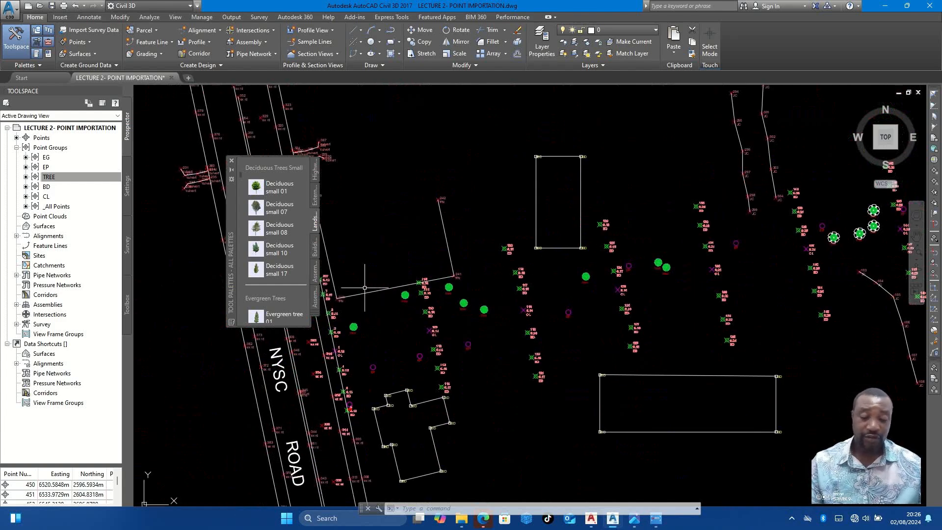
middle_click_drag(455, 305, 455, 304)
key("Escape")
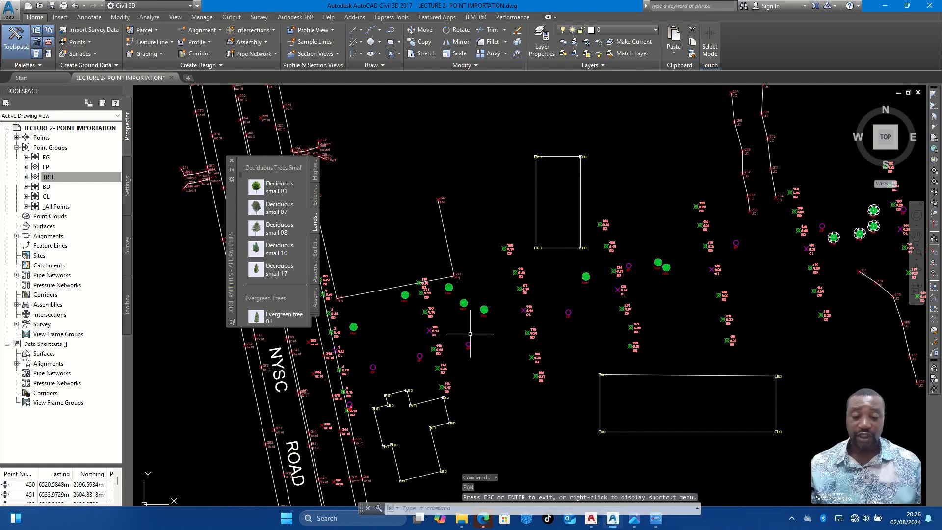
- Start a polyline at centreline point 1 beside NYSC Road and draw it to centreline point 109
type("PL")
key("Return")
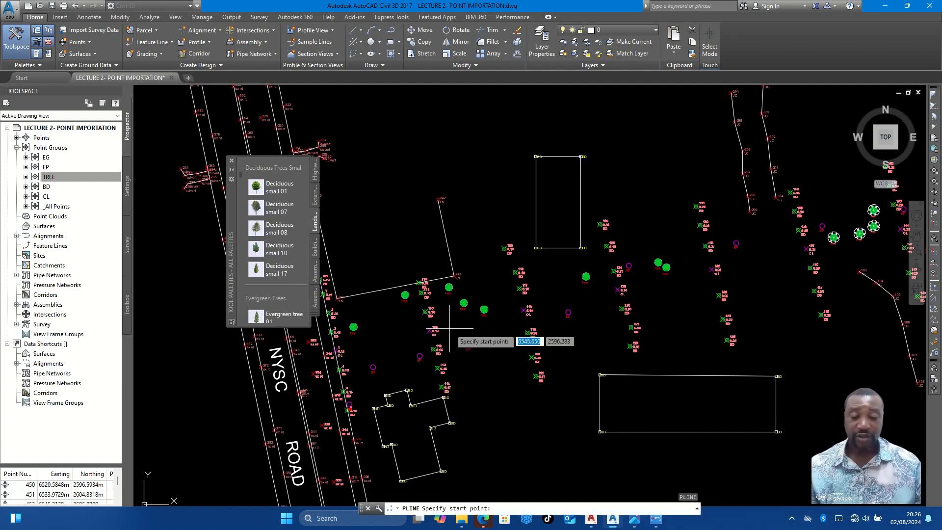
scroll(479, 323, "up", 3)
scroll(483, 316, "down", 5)
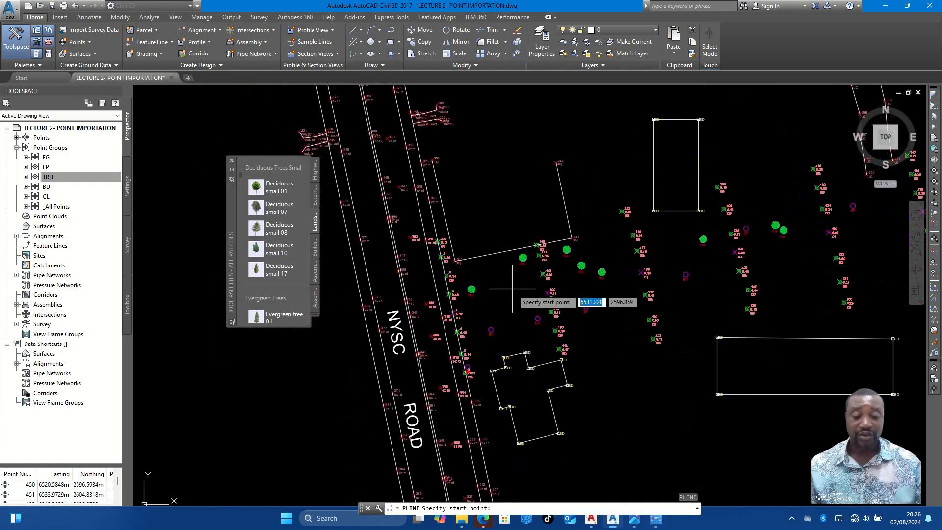
scroll(492, 304, "up", 2)
scroll(415, 332, "up", 4)
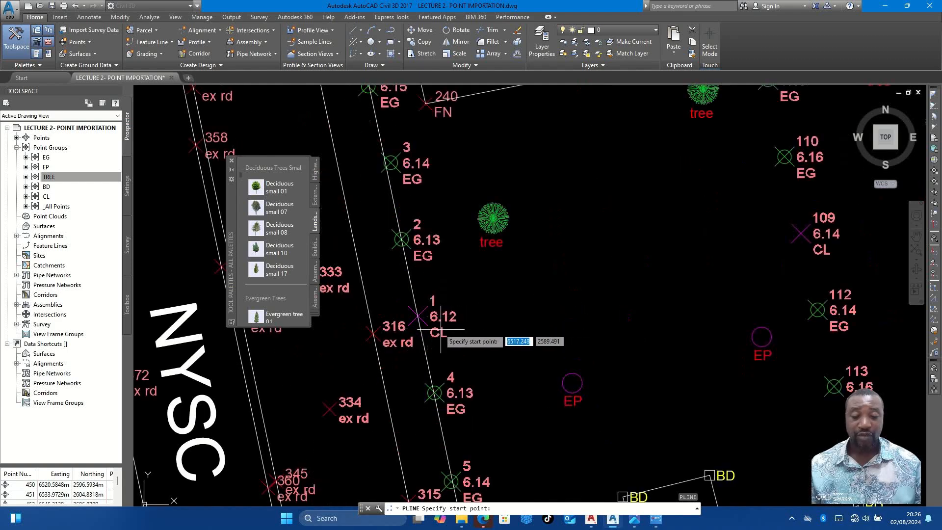
left_click(418, 315)
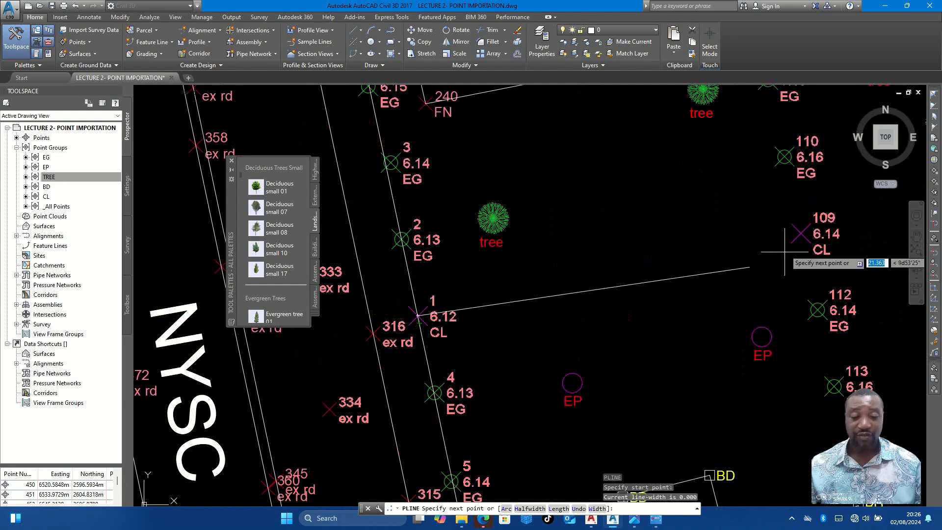
left_click(801, 233)
scroll(633, 257, "down", 3)
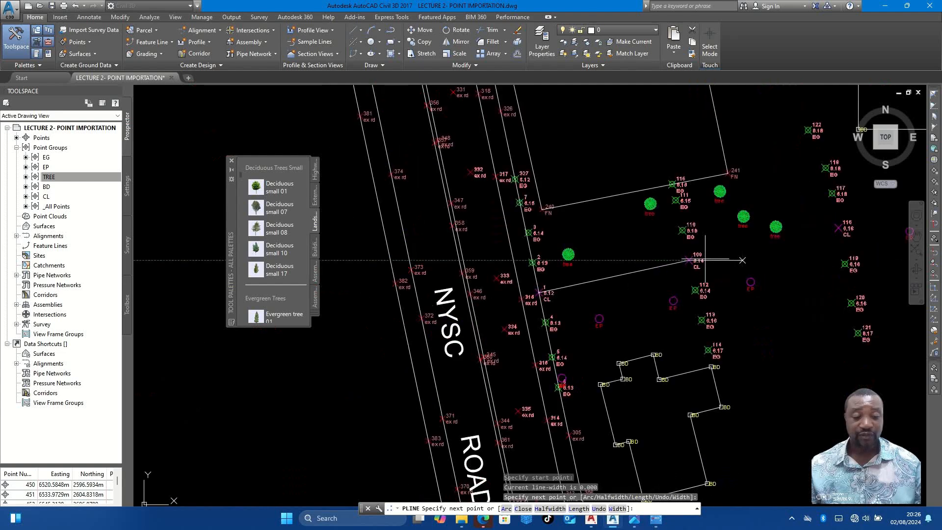
- Extend the centreline polyline through CL points 116 and 123
middle_click_drag(767, 238, 489, 277)
scroll(610, 264, "up", 2)
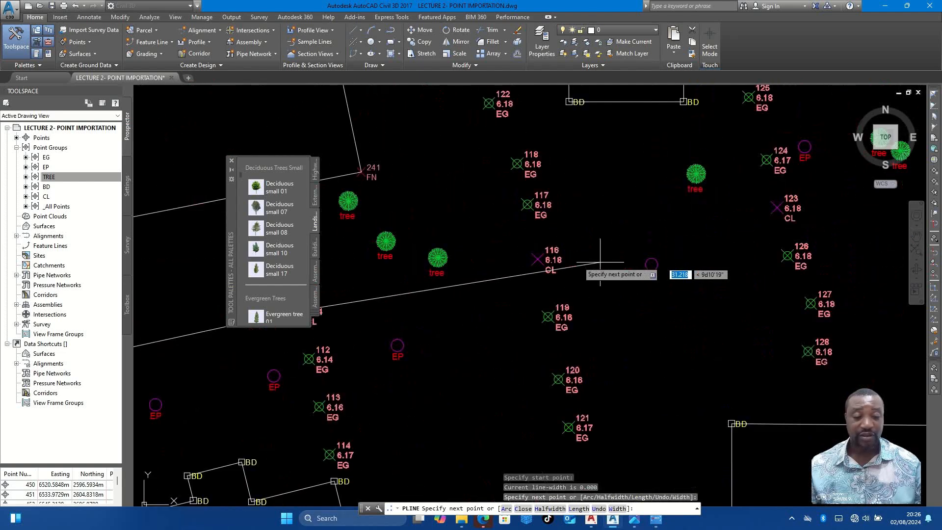
left_click(540, 259)
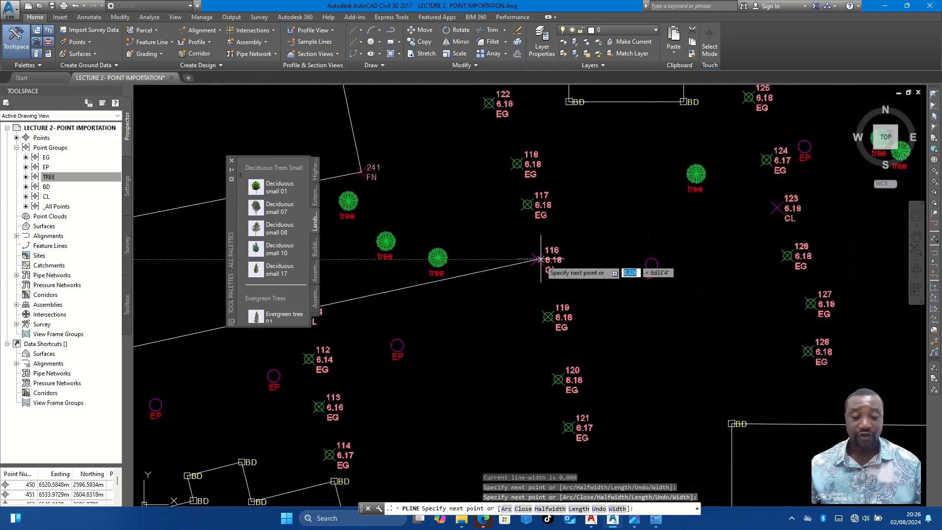
left_click(775, 207)
- Continue the centreline polyline through CL points 130 and 137
scroll(608, 248, "down", 4)
scroll(740, 230, "up", 3)
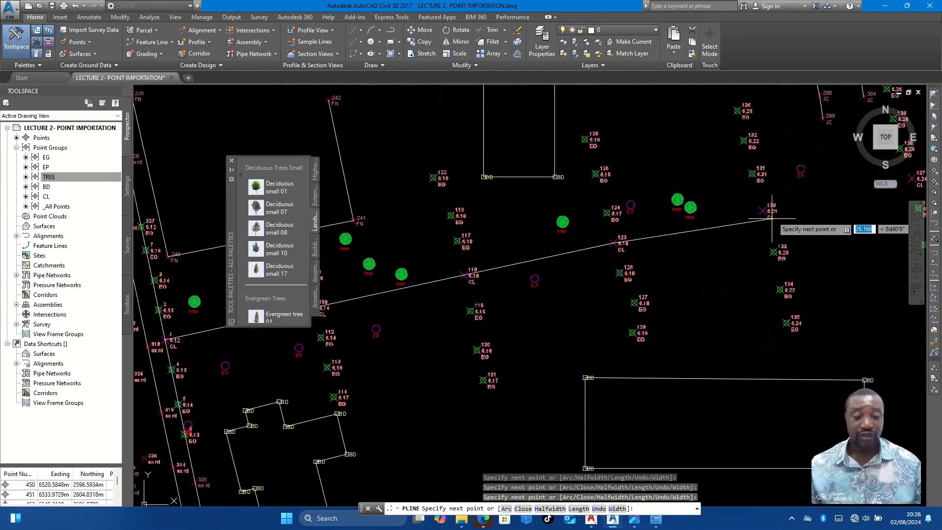
scroll(763, 211, "up", 3)
left_click(762, 210)
scroll(535, 268, "down", 3)
scroll(537, 270, "up", 4)
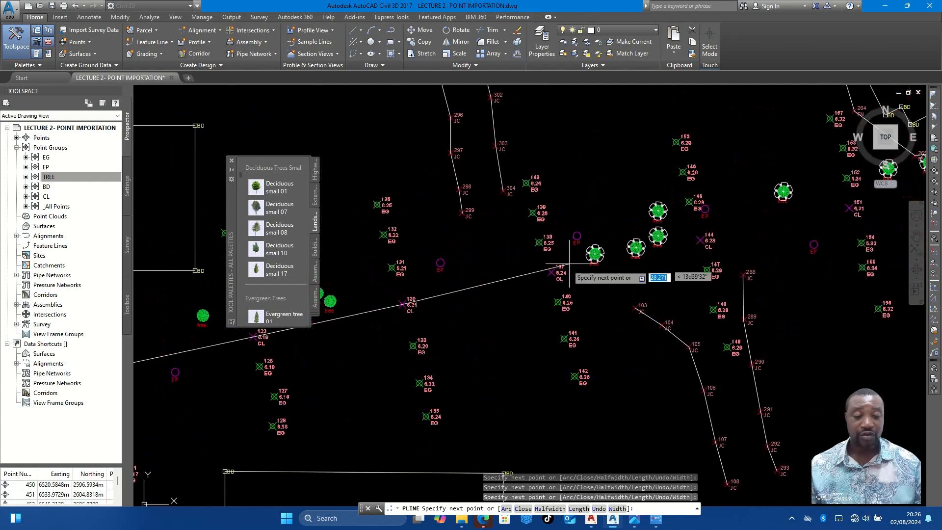
- Continue the centreline polyline between the junctions through CL points 144 and 151
scroll(554, 270, "down", 4)
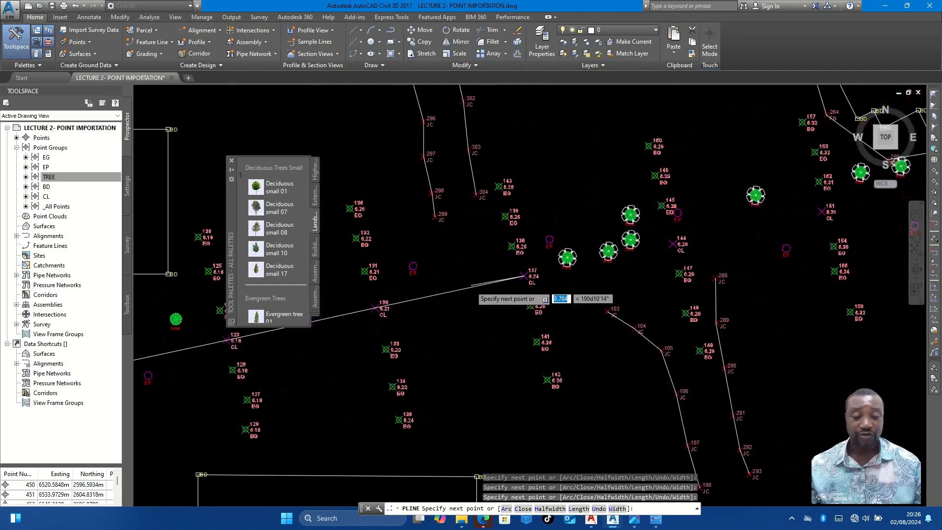
left_click(451, 317)
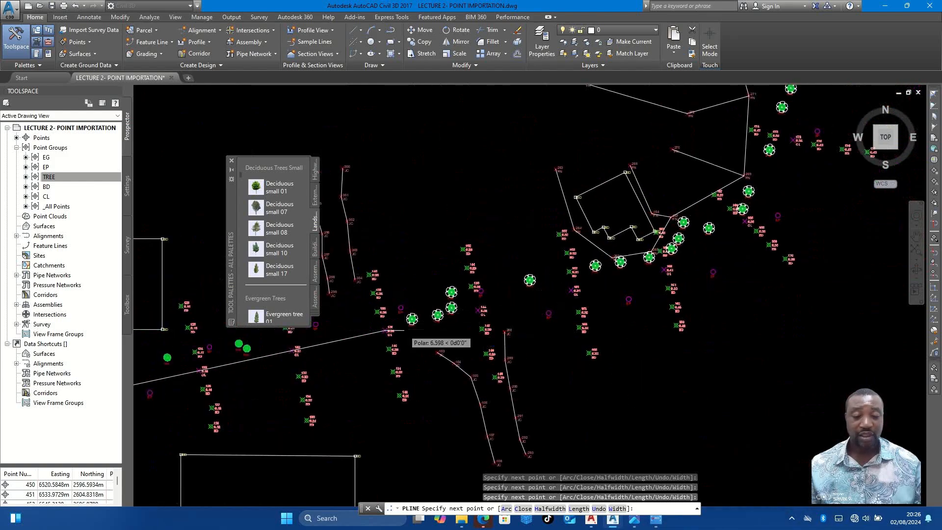
scroll(451, 317, "up", 3)
scroll(583, 283, "down", 3)
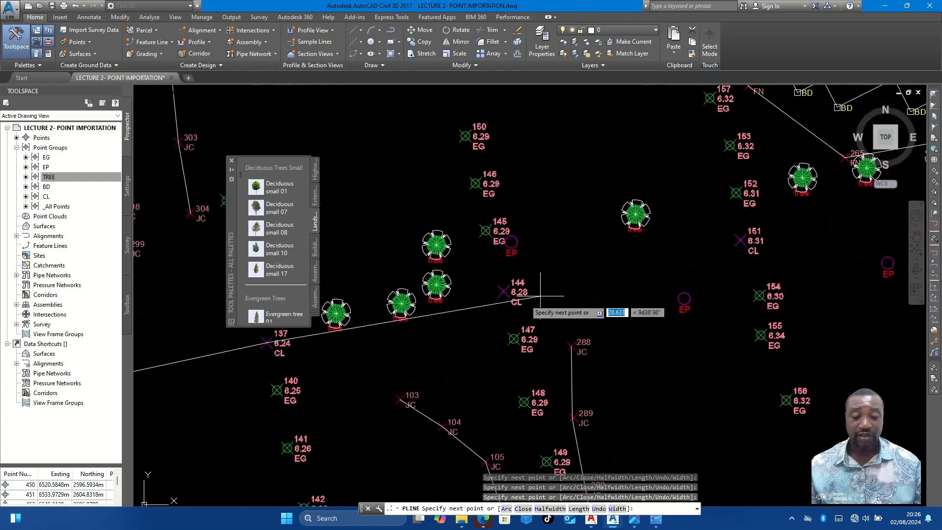
scroll(505, 301, "up", 4)
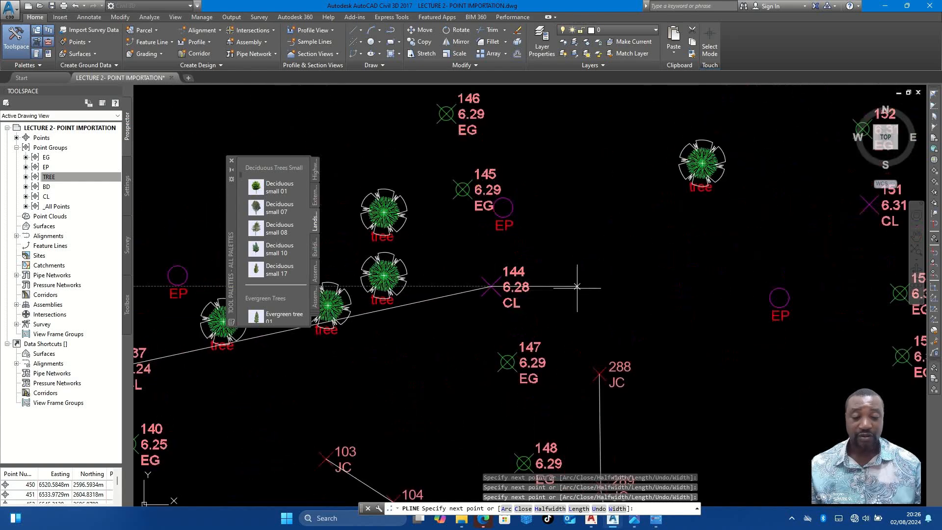
scroll(576, 287, "down", 4)
scroll(646, 251, "up", 2)
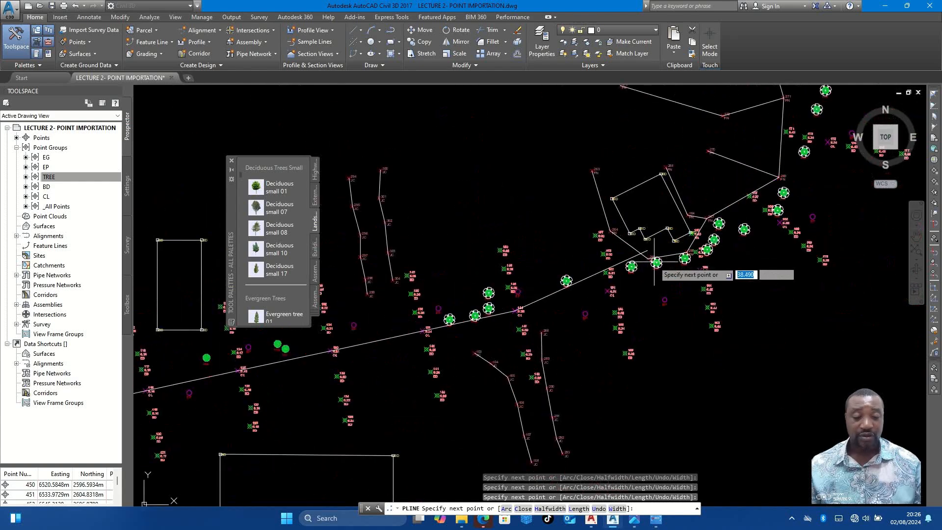
scroll(593, 303, "up", 6)
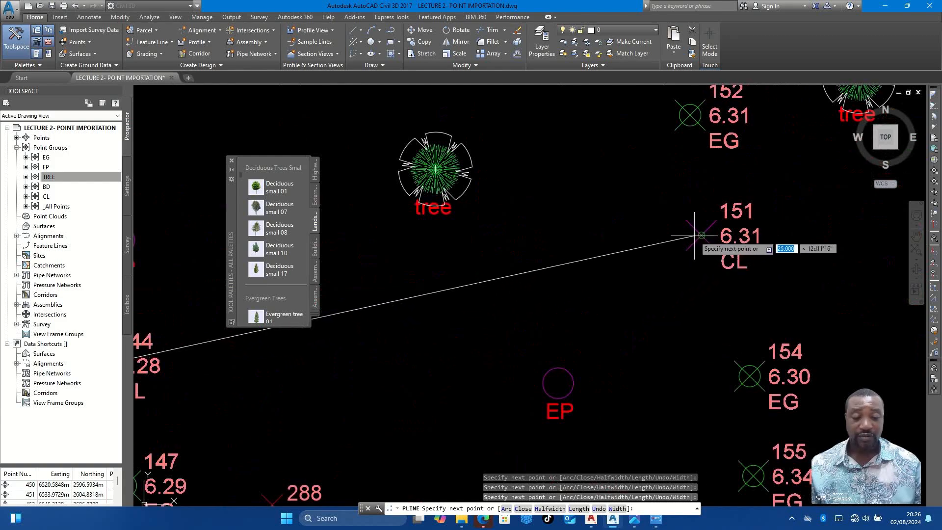
- Carry the centreline polyline around the fenced building through CL points 158, 165 and 172
scroll(698, 235, "down", 6)
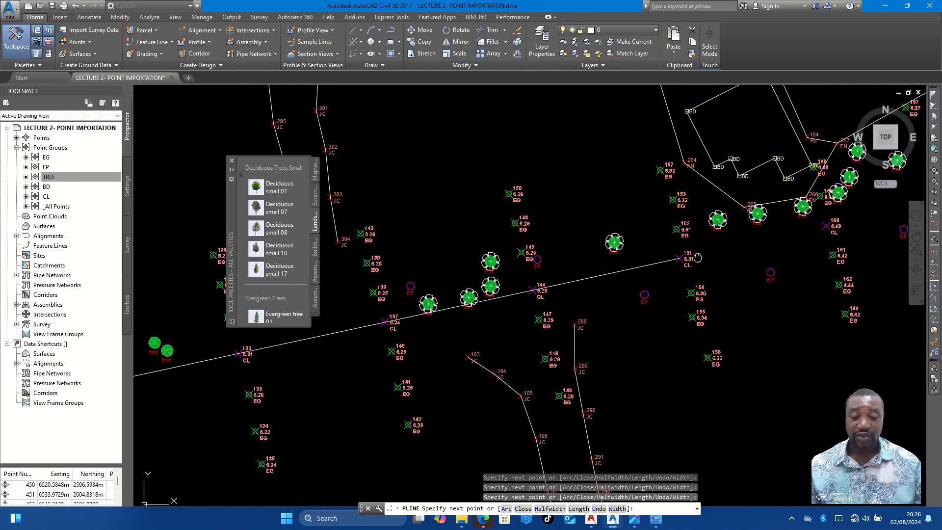
scroll(659, 286, "up", 4)
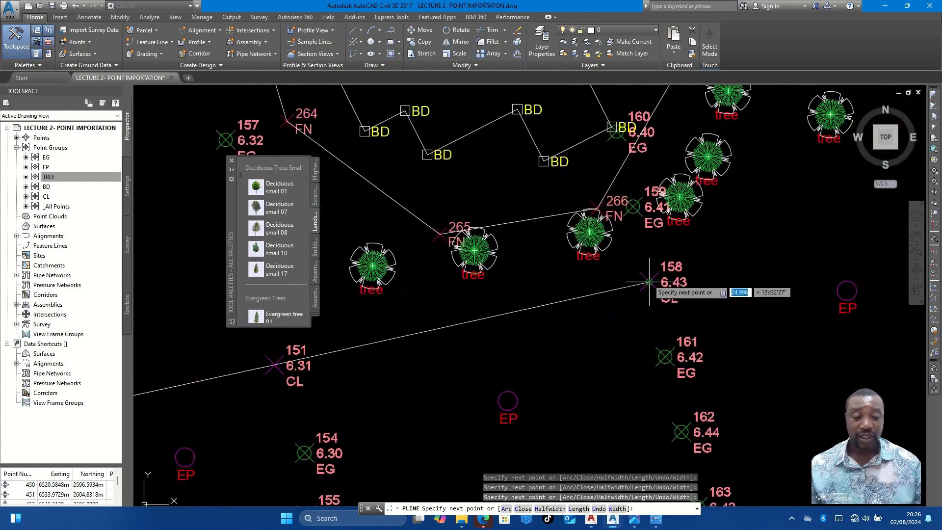
scroll(681, 280, "down", 4)
scroll(681, 280, "up", 4)
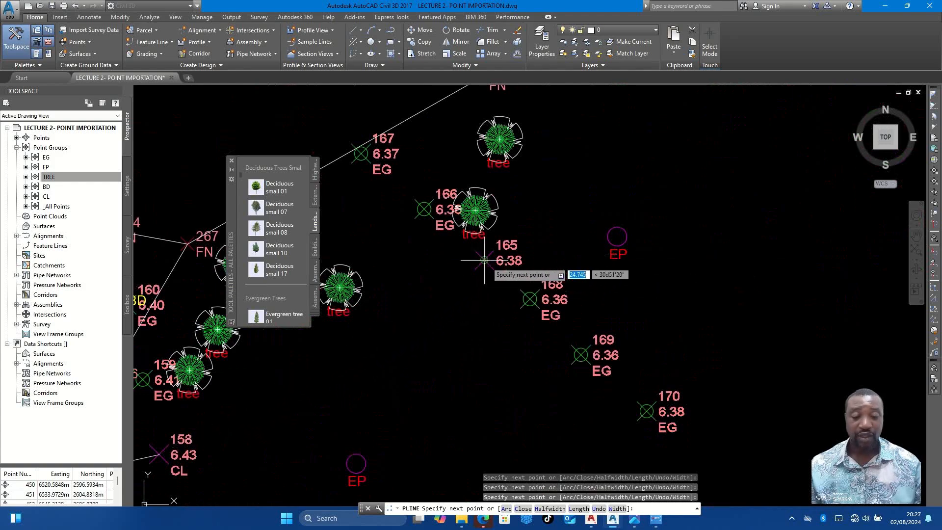
scroll(534, 309, "down", 4)
middle_click_drag(580, 258, 556, 355)
scroll(602, 248, "up", 4)
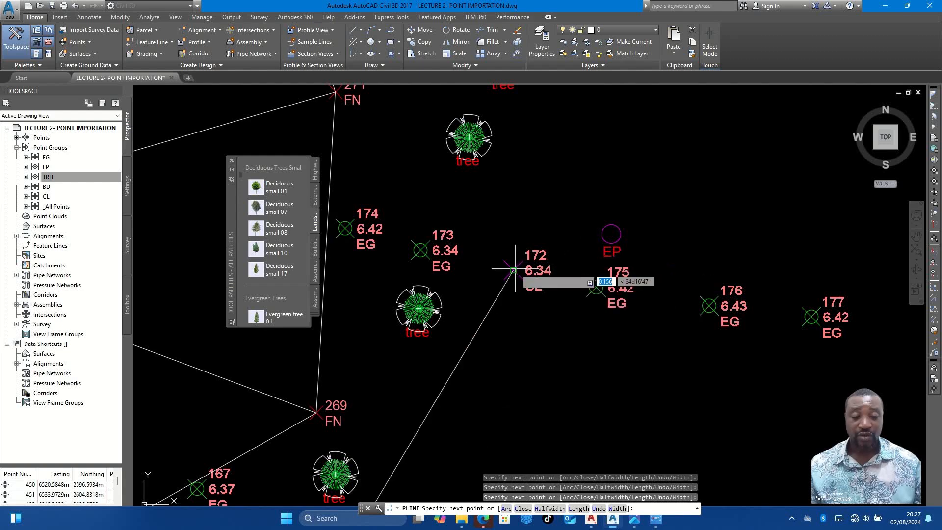
- Extend the centreline polyline from CL point 172 through CL points 179 and 186
left_click(514, 268)
scroll(518, 314, "down", 4)
middle_click_drag(546, 296, 547, 401)
scroll(526, 254, "up", 4)
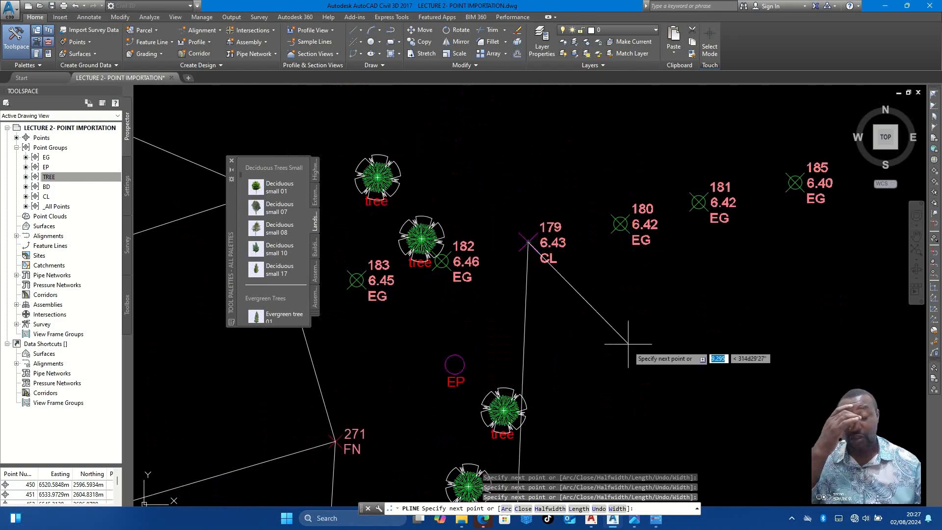
scroll(582, 269, "down", 4)
scroll(569, 273, "up", 4)
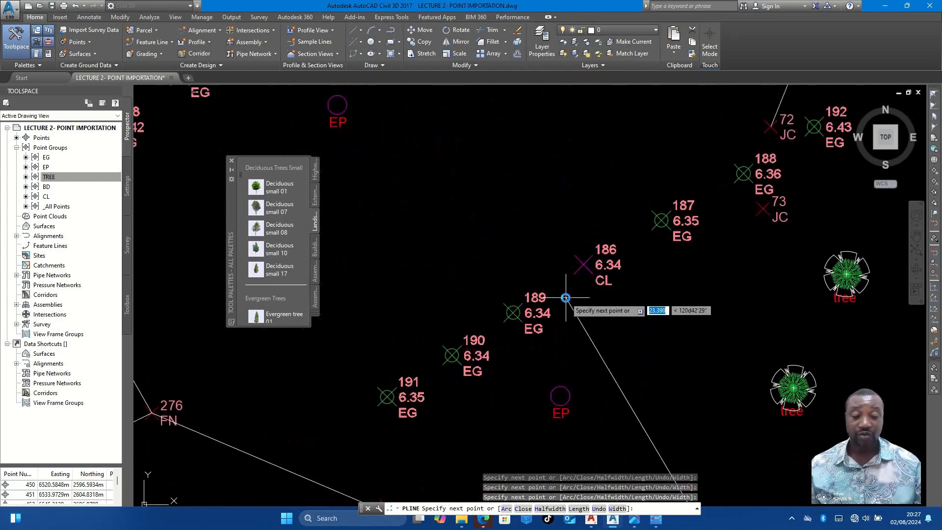
- Continue the centreline polyline northwest from CL point 186 through CL points 193 and 200
scroll(598, 317, "down", 4)
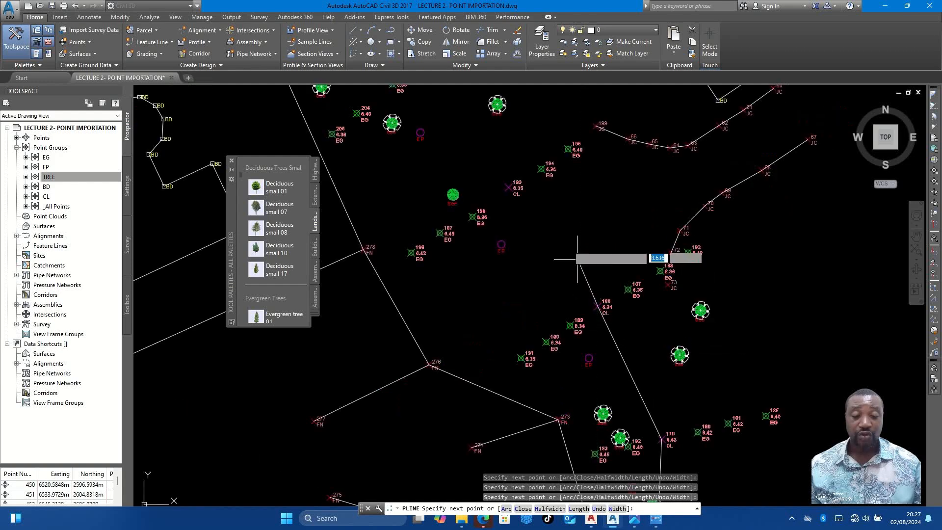
middle_click_drag(578, 258, 626, 331)
scroll(560, 263, "up", 2)
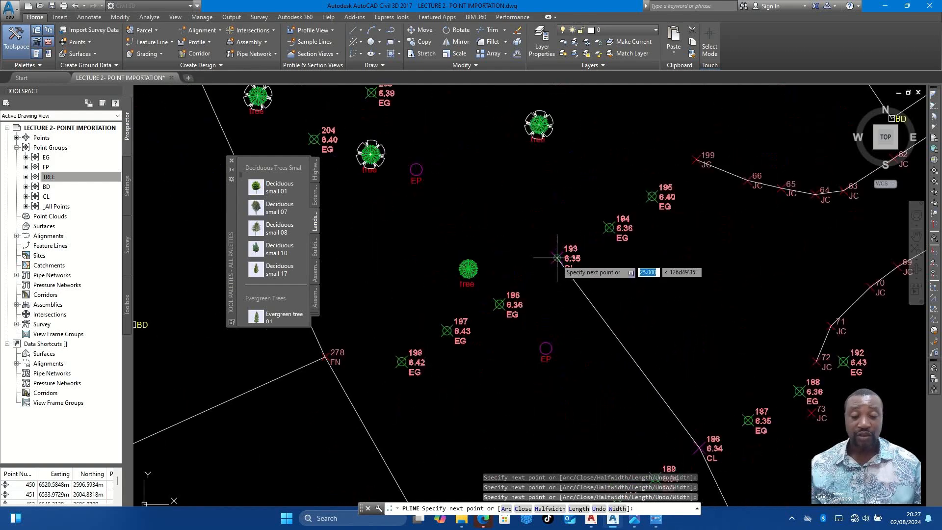
scroll(619, 325, "down", 2)
scroll(490, 175, "up", 4)
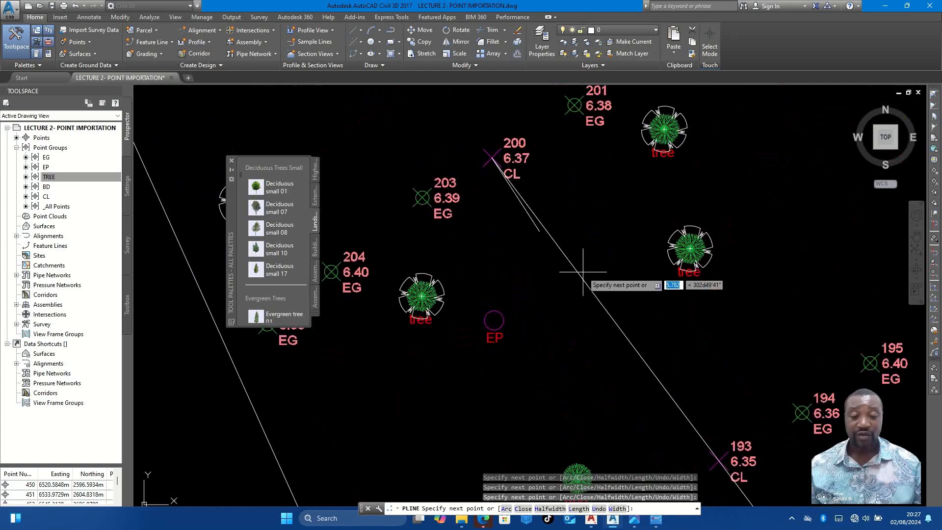
- Carry the centreline polyline past the fence corner at point 280 through CL points 207 and 214
scroll(568, 282, "down", 7)
scroll(517, 170, "up", 4)
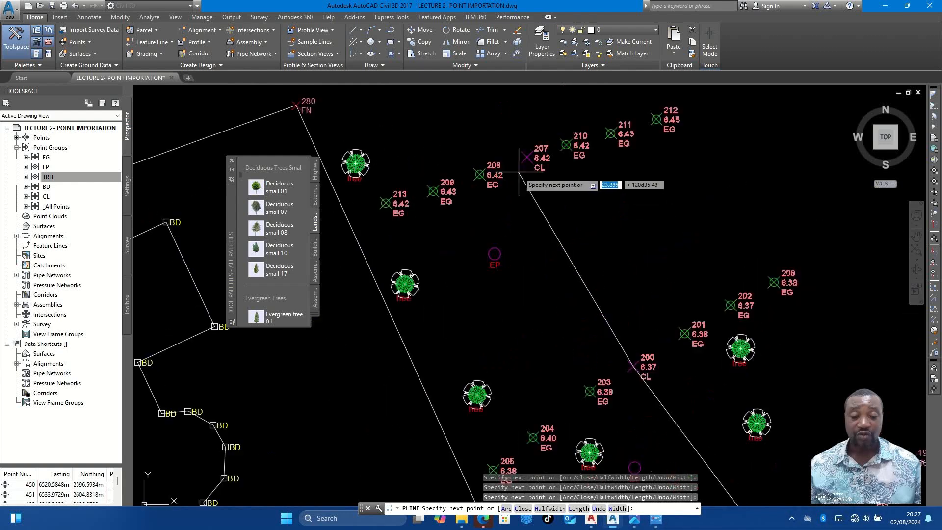
scroll(582, 490, "down", 2)
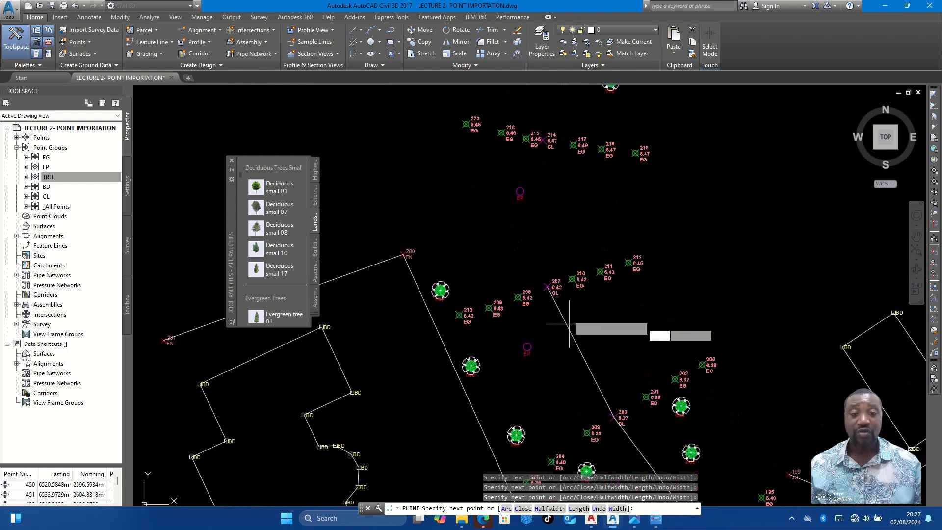
scroll(552, 147, "up", 6)
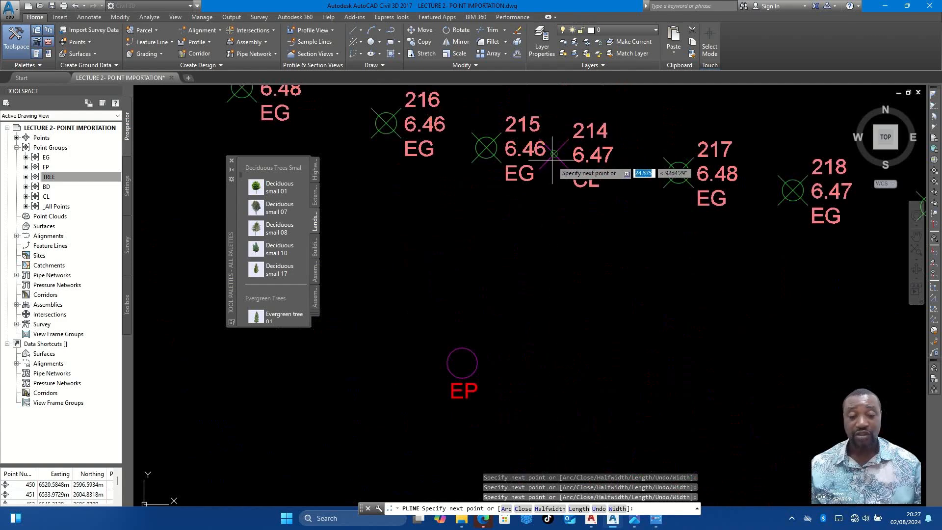
left_click(555, 155)
- Continue the centreline polyline northeast from CL point 214 through CL points 221 and 228
scroll(546, 252, "down", 6)
middle_click_drag(590, 153, 563, 247)
scroll(565, 218, "up", 4)
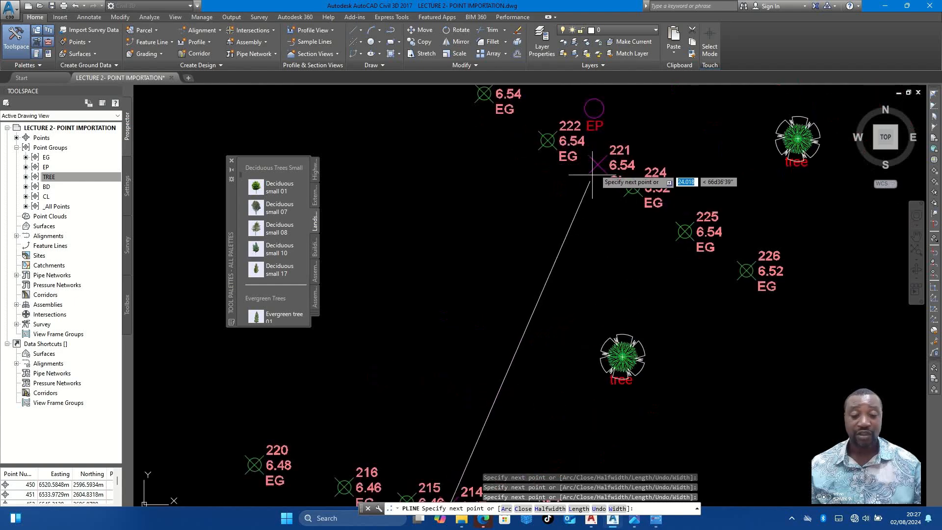
scroll(459, 361, "down", 6)
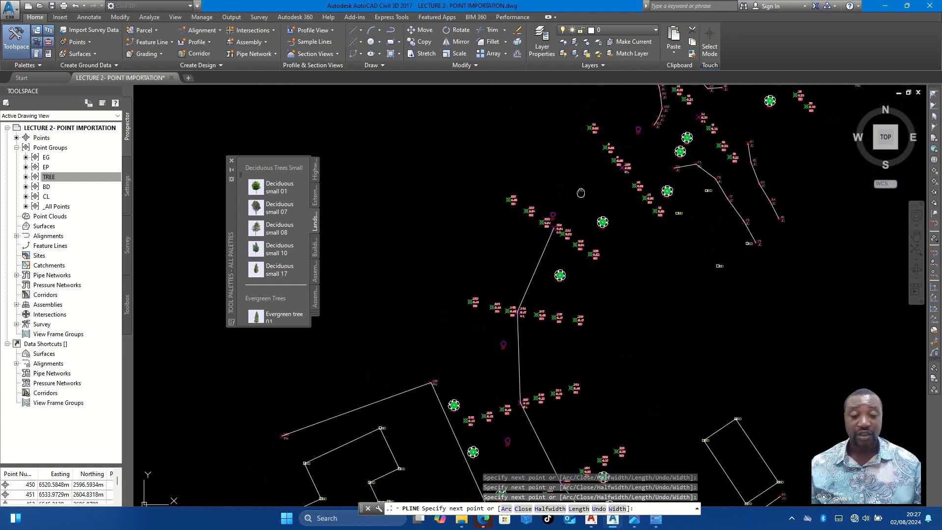
scroll(563, 253, "up", 8)
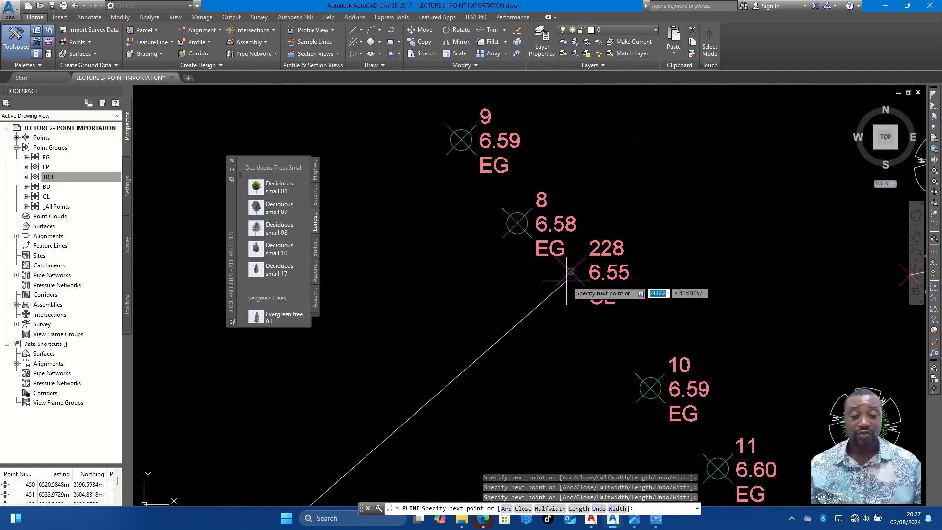
- Extend the centreline polyline between the junction lines through CL points 14 and 21
scroll(541, 298, "down", 4)
middle_click_drag(635, 234, 546, 283)
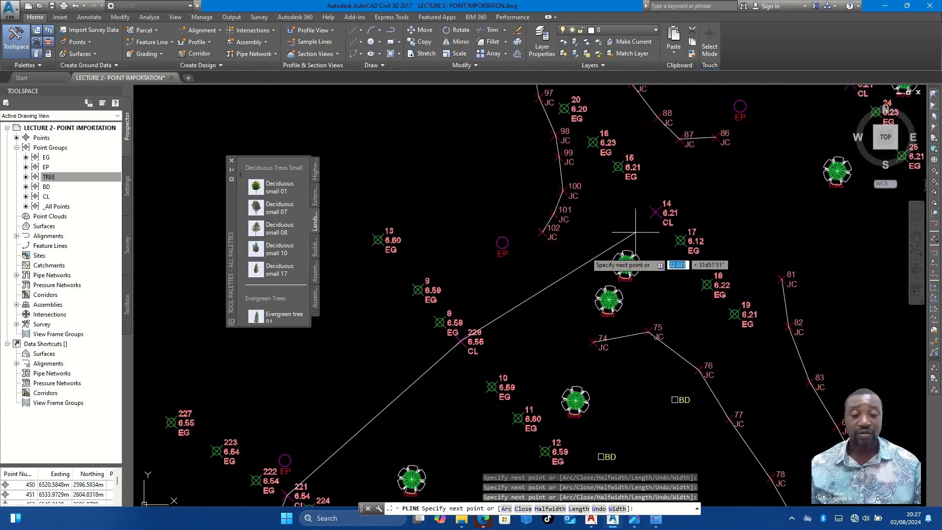
left_click(655, 212)
scroll(563, 254, "down", 4)
scroll(687, 198, "up", 4)
left_click(672, 189)
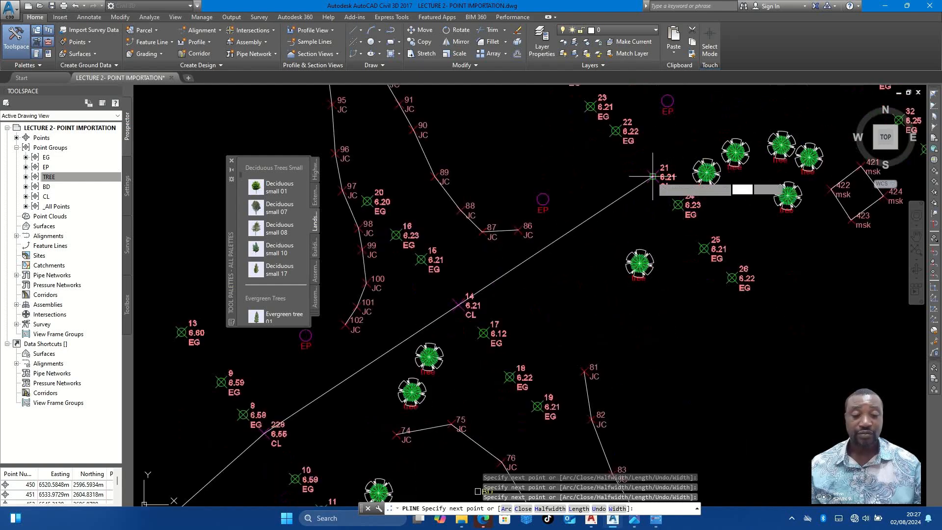
- Continue the centreline polyline through CL point 28 and end it at CL point 35 beside the existing road
scroll(613, 209, "down", 4)
scroll(721, 139, "up", 2)
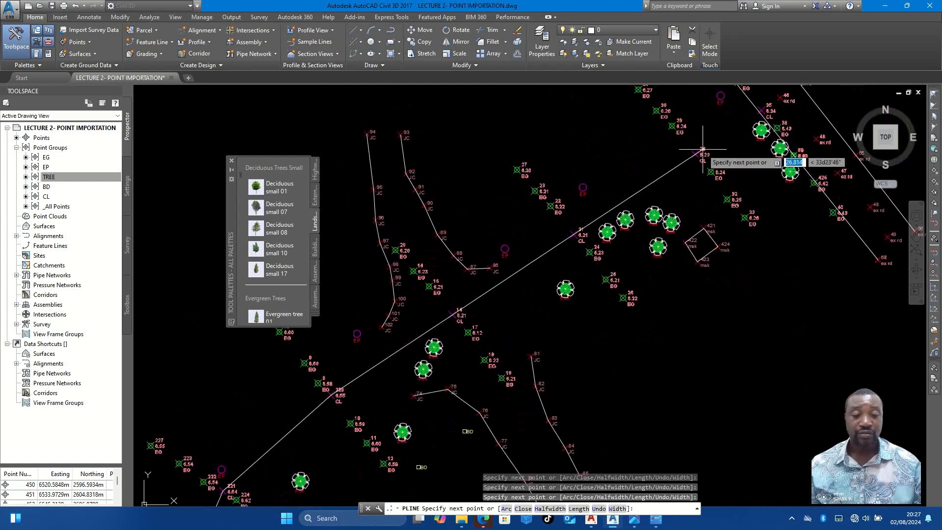
scroll(698, 152, "up", 4)
left_click(696, 154)
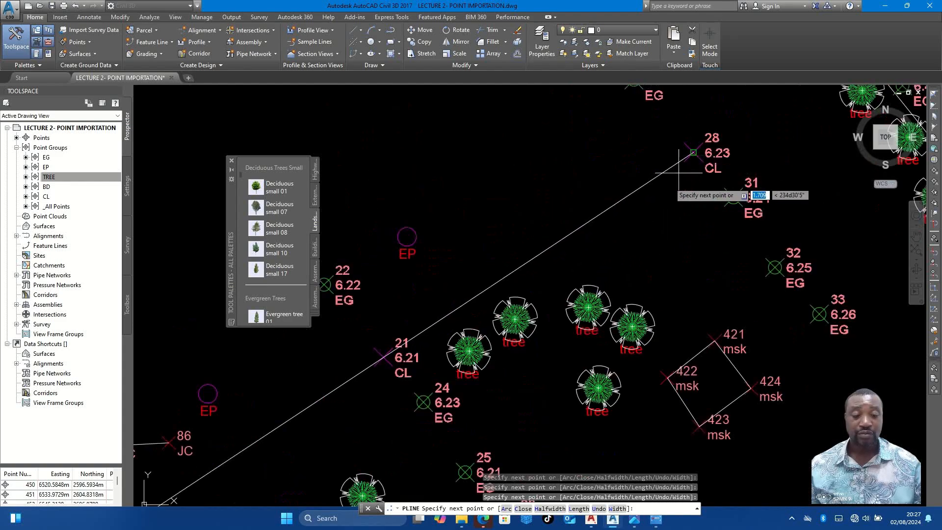
scroll(696, 147, "down", 4)
scroll(739, 137, "up", 4)
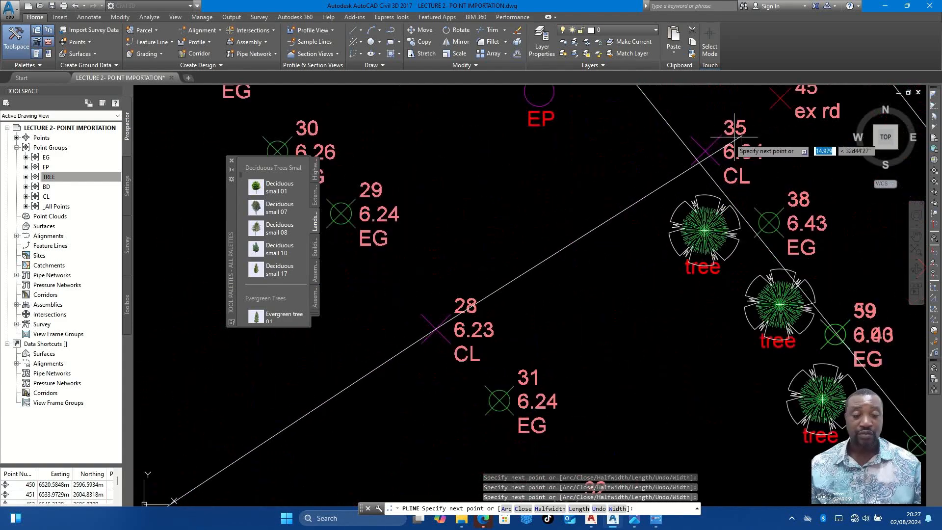
left_click(705, 151)
key("Escape")
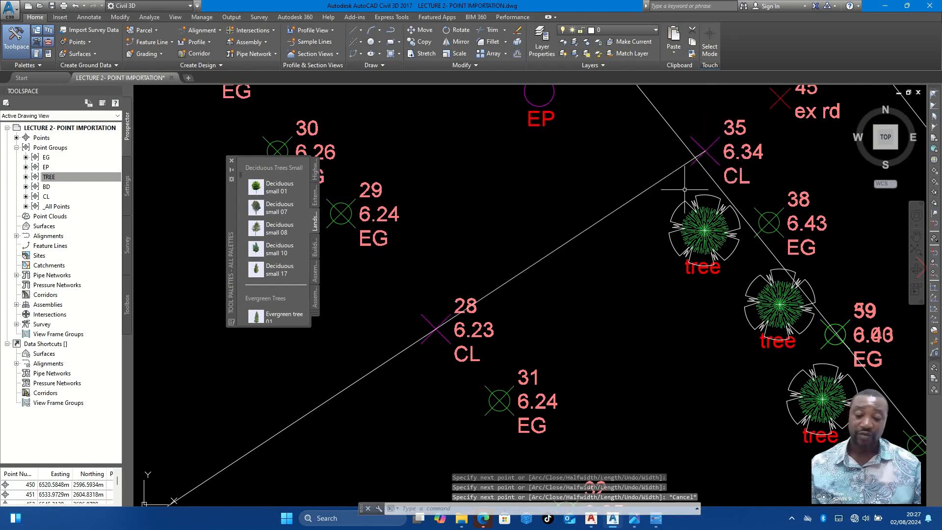
scroll(683, 193, "down", 4)
scroll(687, 198, "down", 3)
middle_click_drag(691, 212, 693, 172)
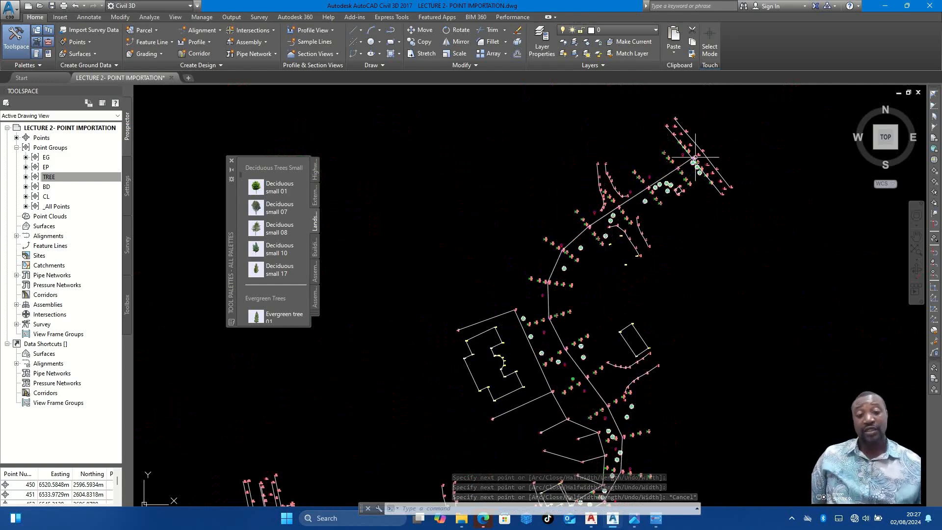
mouse_move(691, 162)
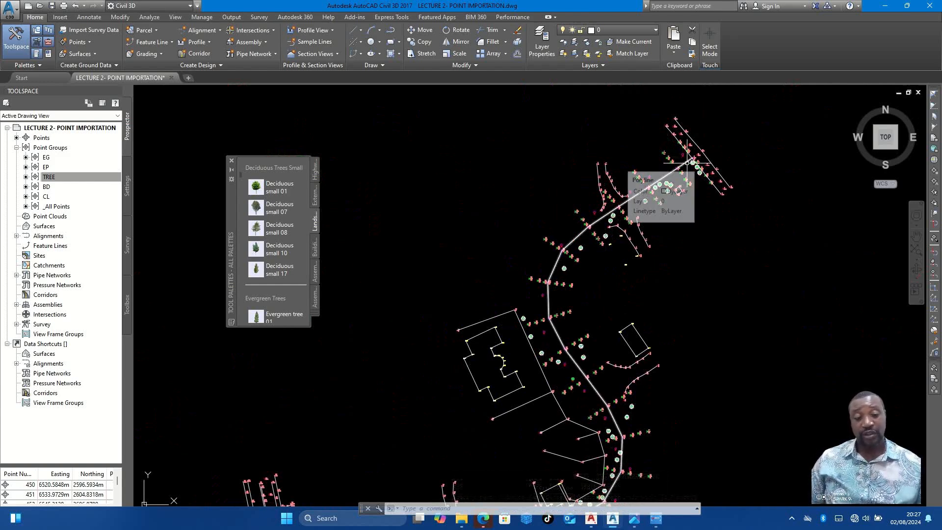
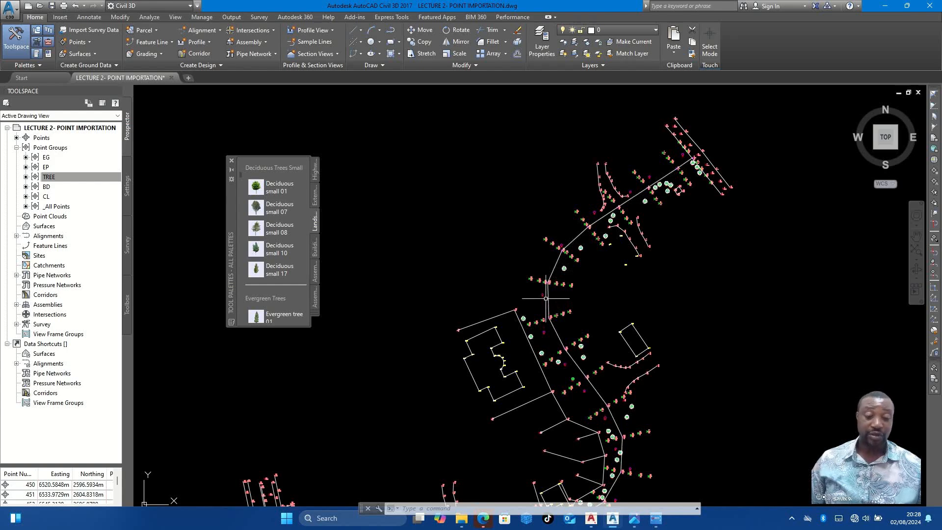
- Examine the joined centreline along the whole route, including its start at CL point 1 beside NYSC Road
middle_click_drag(570, 230, 561, 169)
middle_click_drag(567, 256, 570, 314)
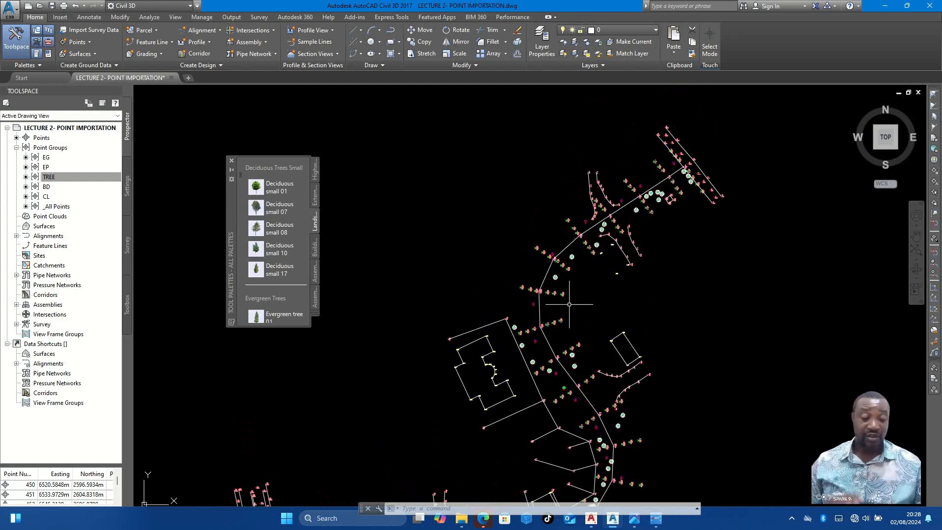
scroll(567, 303, "down", 4)
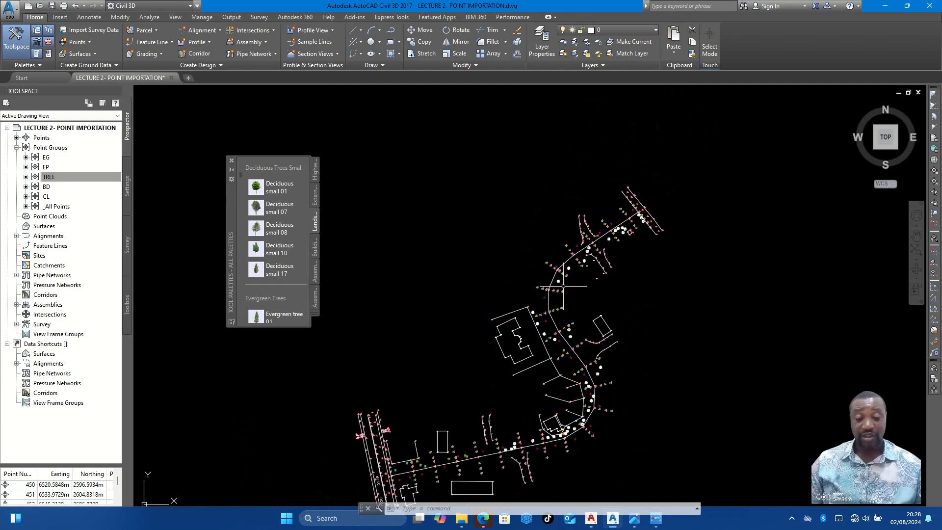
scroll(562, 322, "up", 4)
middle_click_drag(604, 389, 559, 273)
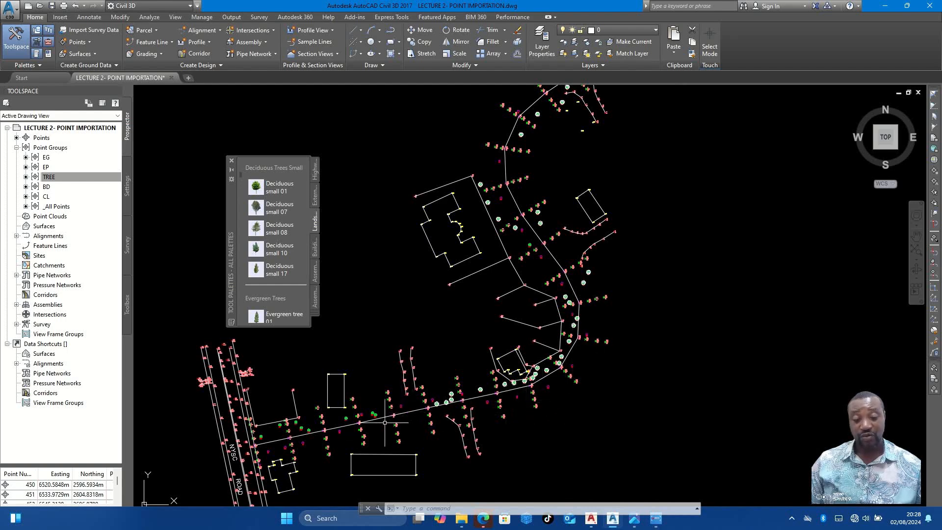
scroll(535, 380, "up", 4)
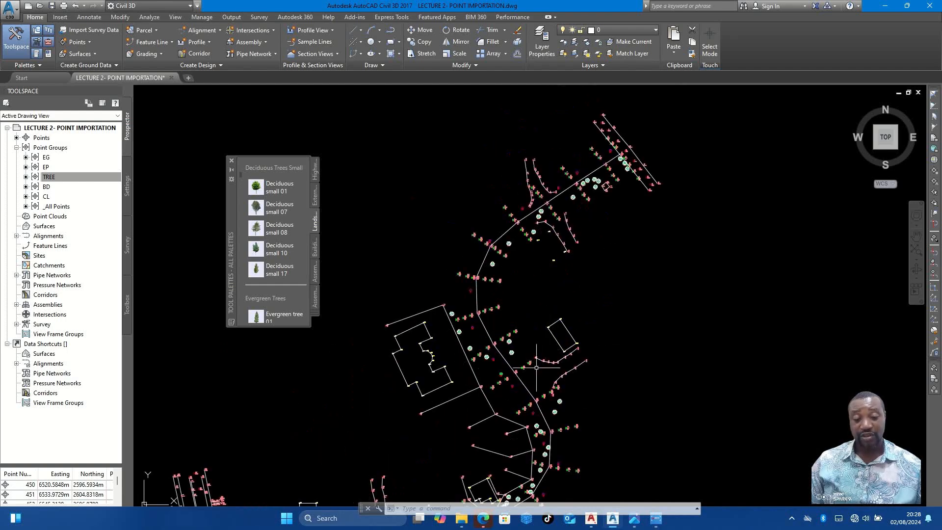
scroll(540, 235, "down", 3)
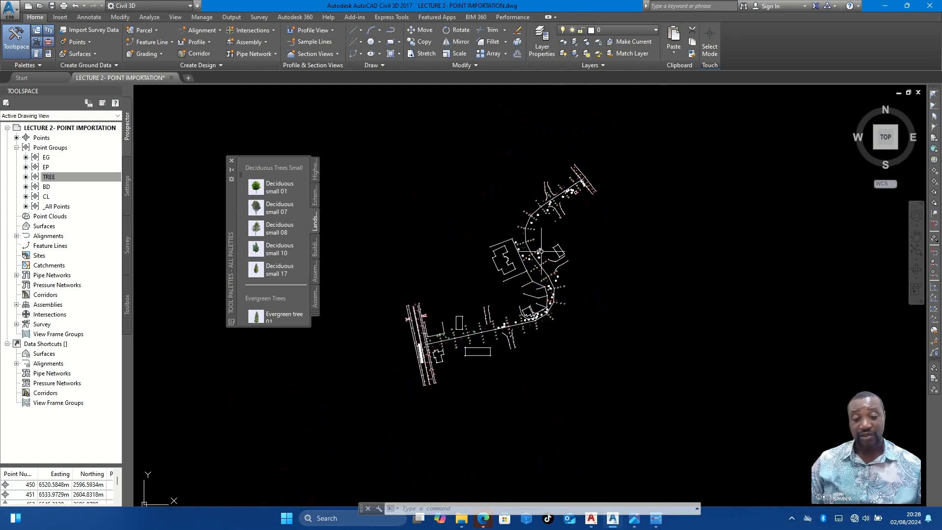
scroll(525, 326, "up", 2)
scroll(369, 354, "up", 8)
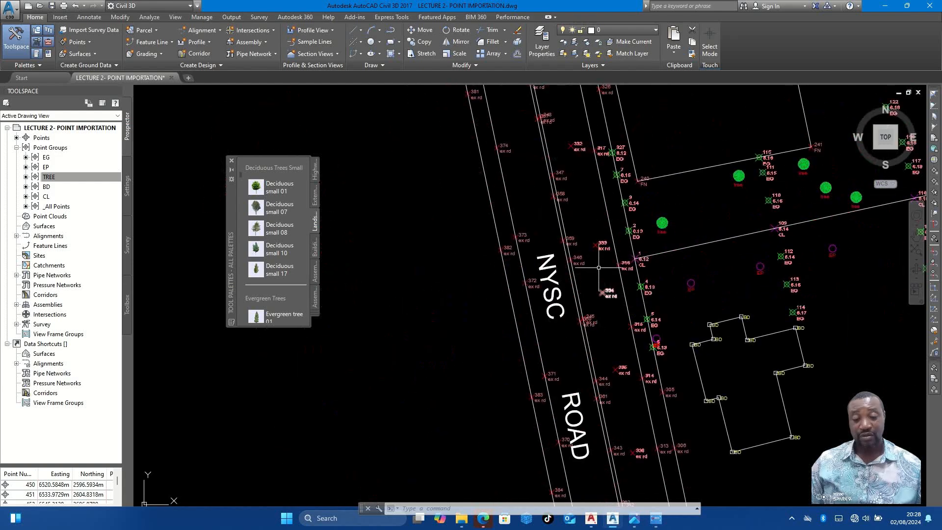
scroll(608, 293, "up", 4)
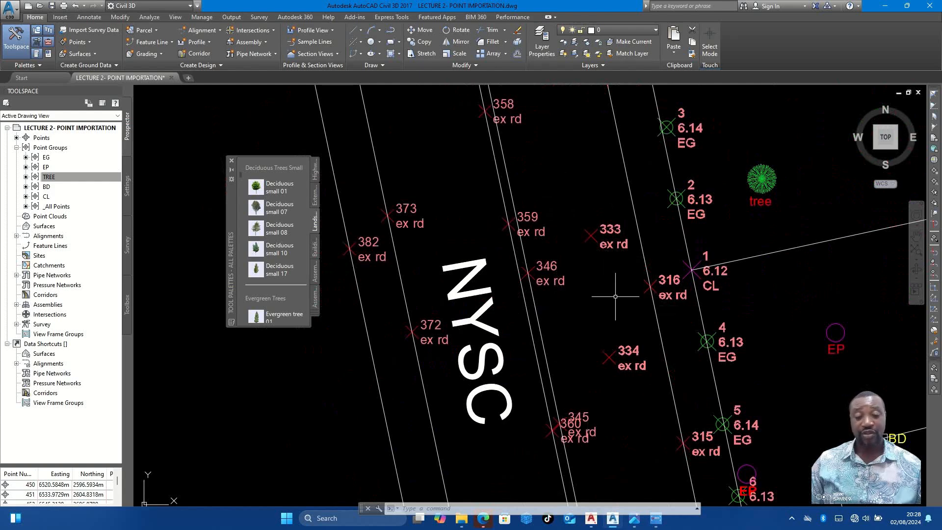
scroll(562, 225, "down", 2)
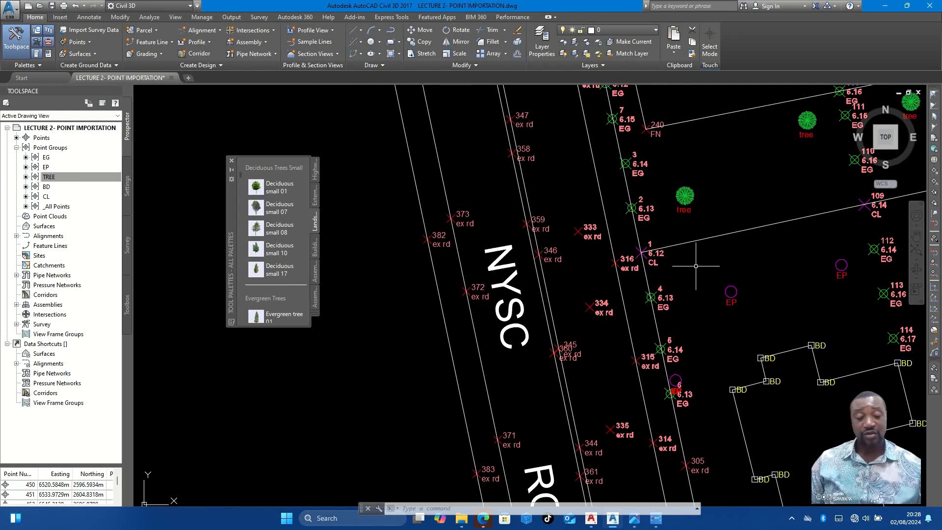
scroll(608, 255, "down", 4)
middle_click_drag(723, 225, 572, 256)
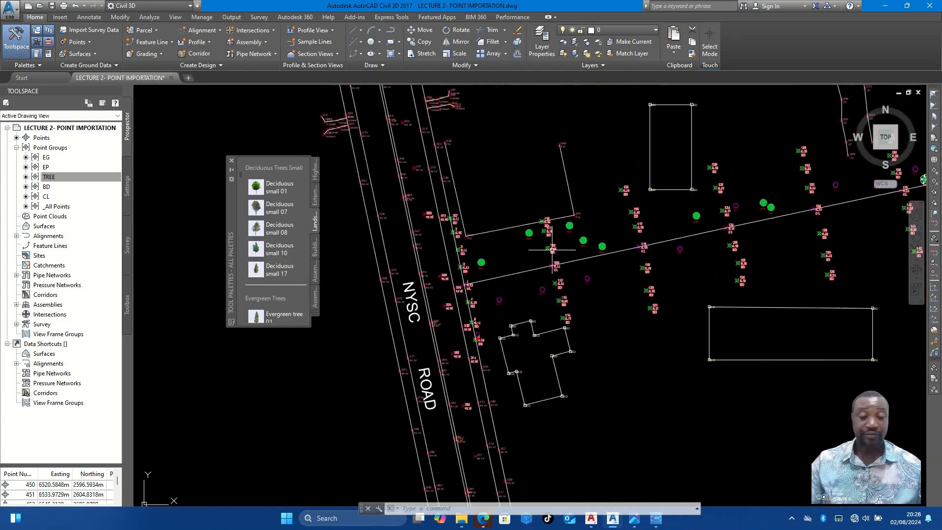
scroll(539, 267, "down", 4)
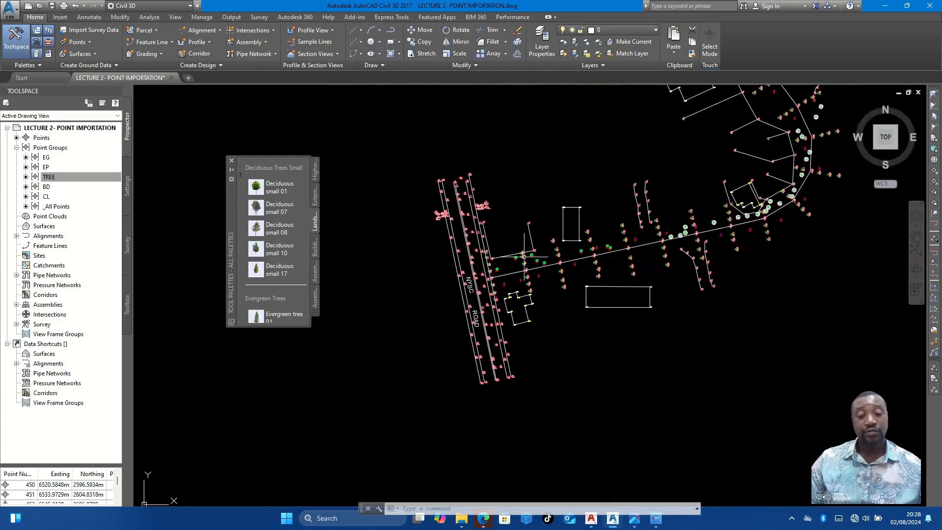
- Draw a straight line about 276 m long from CL point 1 along the centreline to a point beyond the road's first bend
left_click(361, 31)
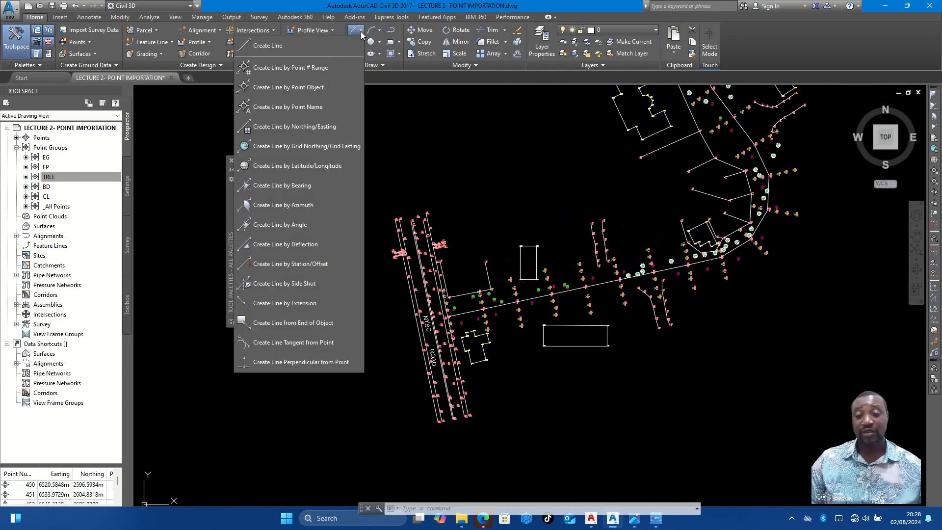
left_click(284, 47)
scroll(528, 265, "down", 1)
middle_click_drag(528, 265, 487, 373)
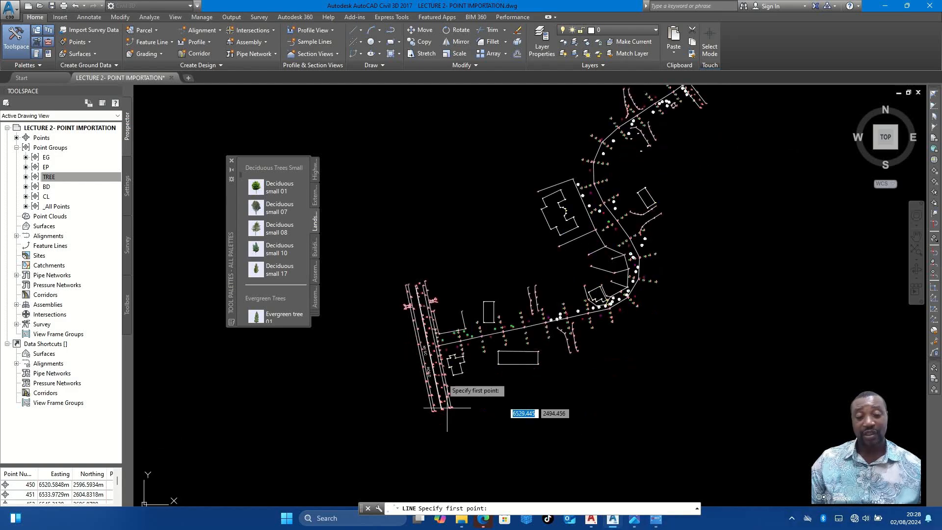
scroll(442, 402, "up", 4)
scroll(442, 331, "up", 3)
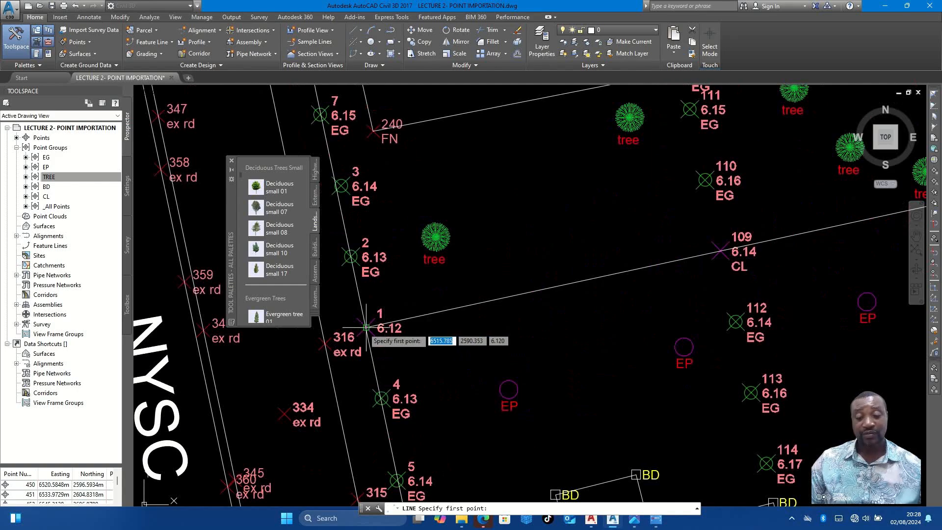
left_click(370, 329)
scroll(369, 329, "down", 5)
scroll(541, 309, "down", 4)
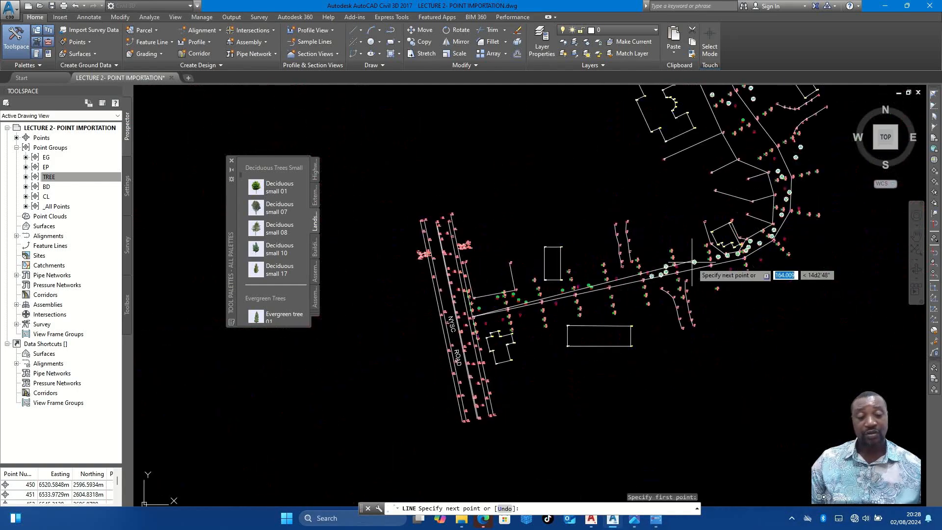
left_click(843, 238)
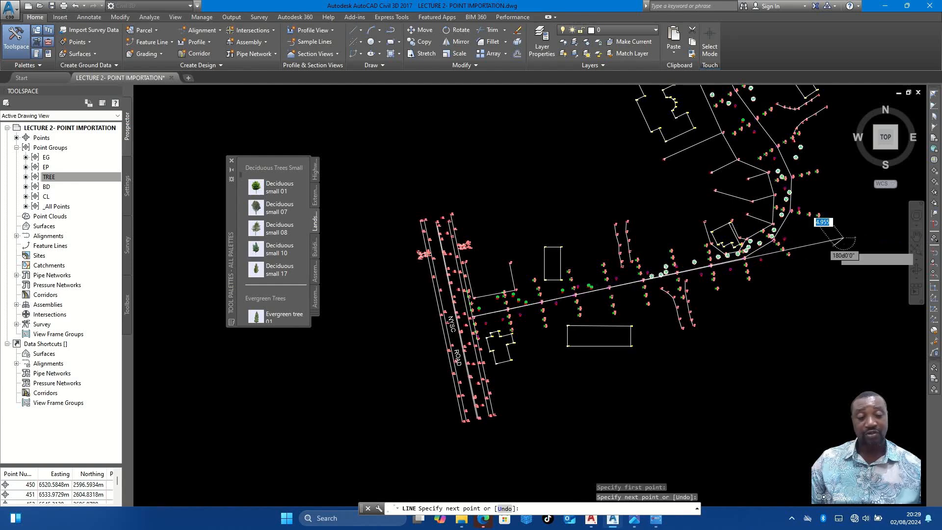
- Add a second straight segment about 203 m long running northwest along the centreline to a point outside the upper bend
scroll(841, 241, "down", 2)
scroll(764, 108, "up", 4)
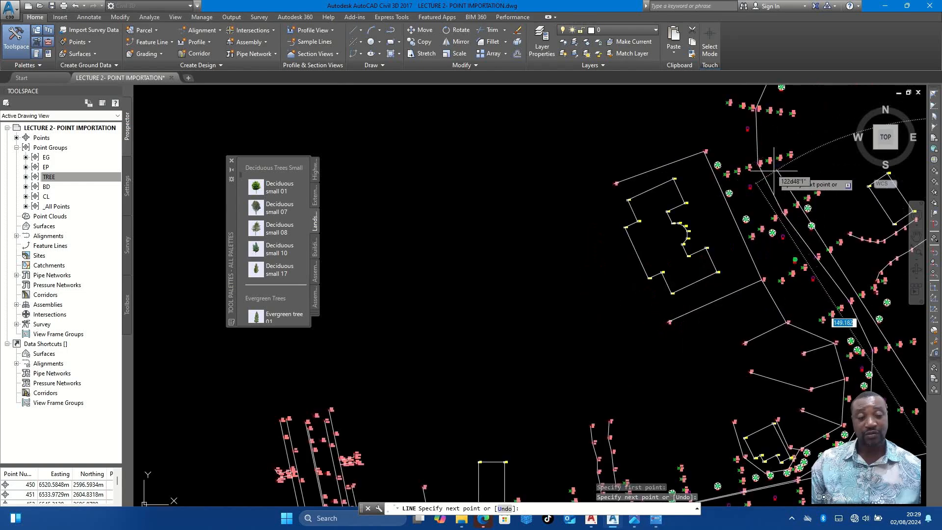
scroll(744, 146, "down", 2)
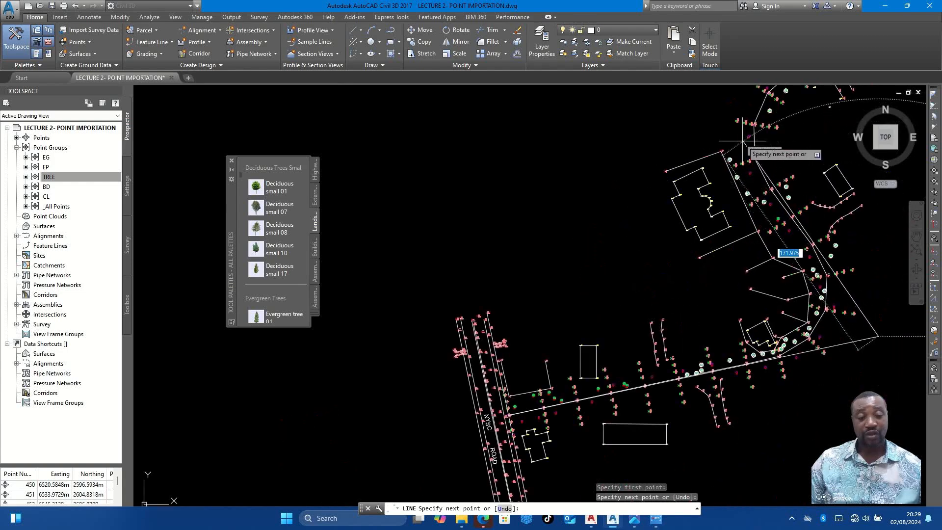
left_click(713, 108)
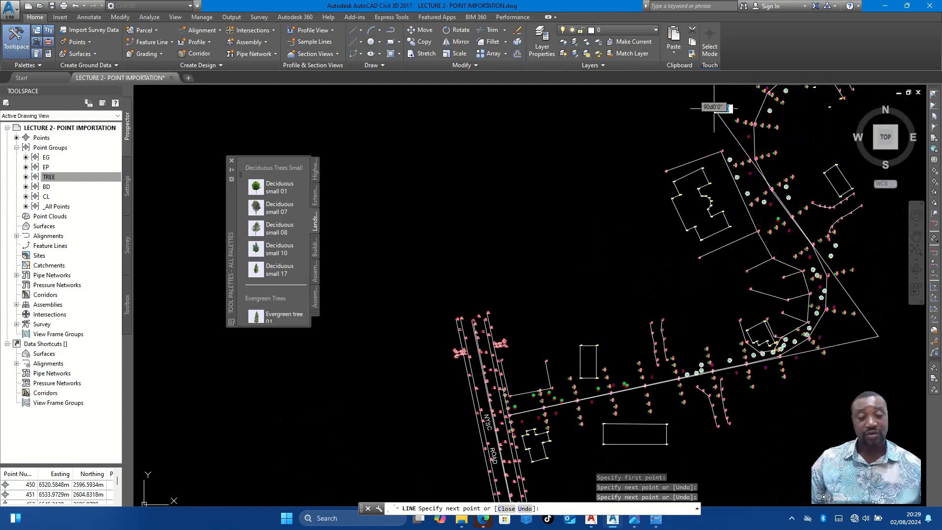
- Add the third straight segment northeast to CL point 35 beside the existing road and end the line
scroll(703, 273, "up", 4)
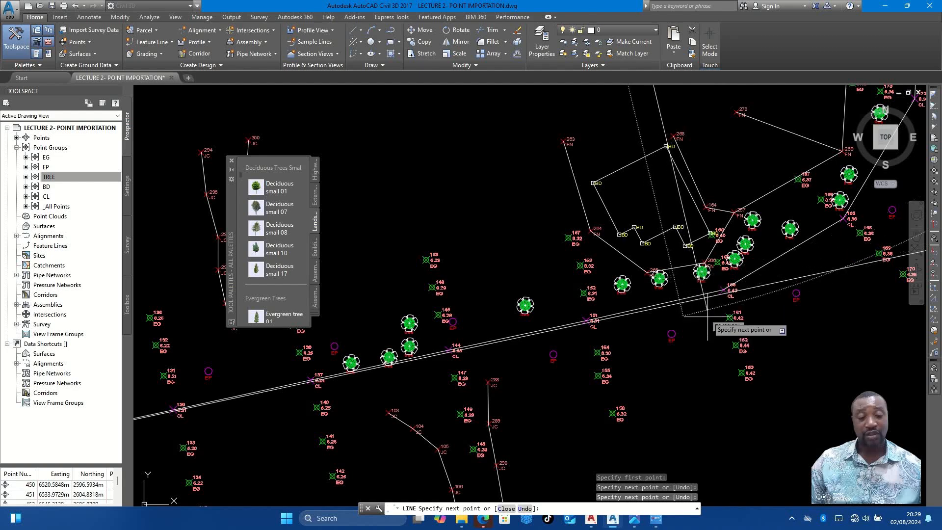
scroll(706, 285, "up", 4)
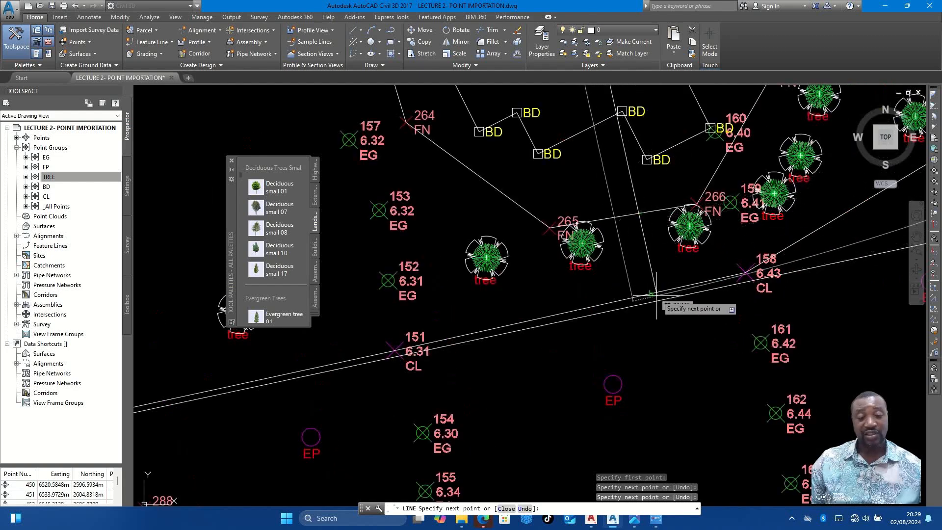
scroll(635, 308, "down", 5)
scroll(725, 231, "up", 3)
scroll(541, 205, "up", 3)
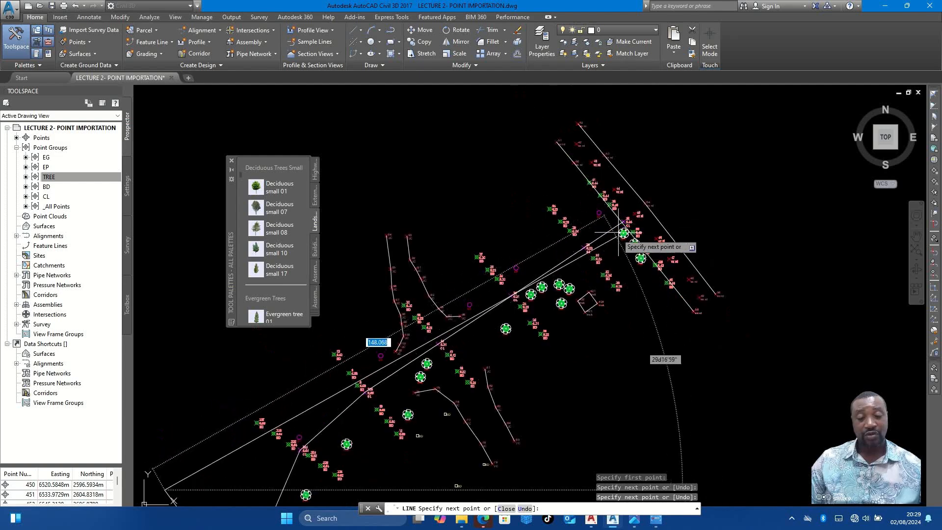
scroll(627, 237, "up", 5)
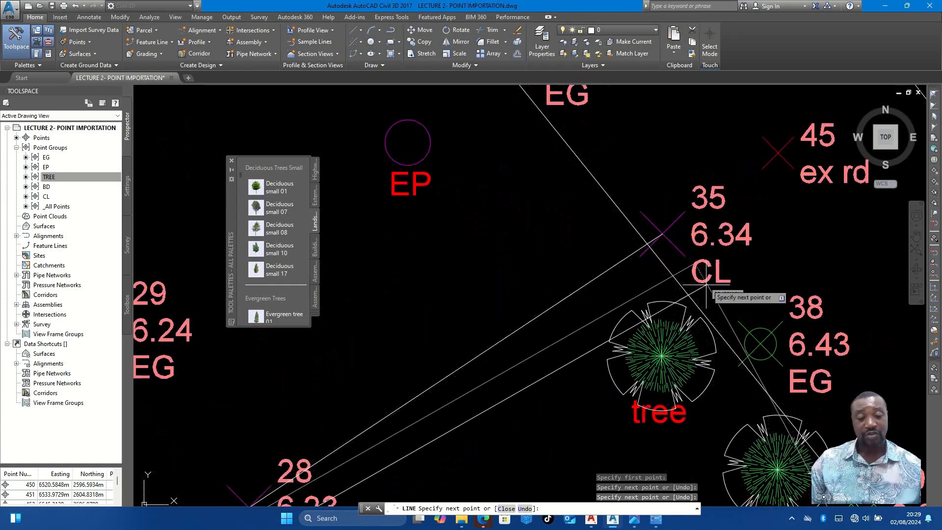
left_click(683, 240)
scroll(683, 240, "down", 5)
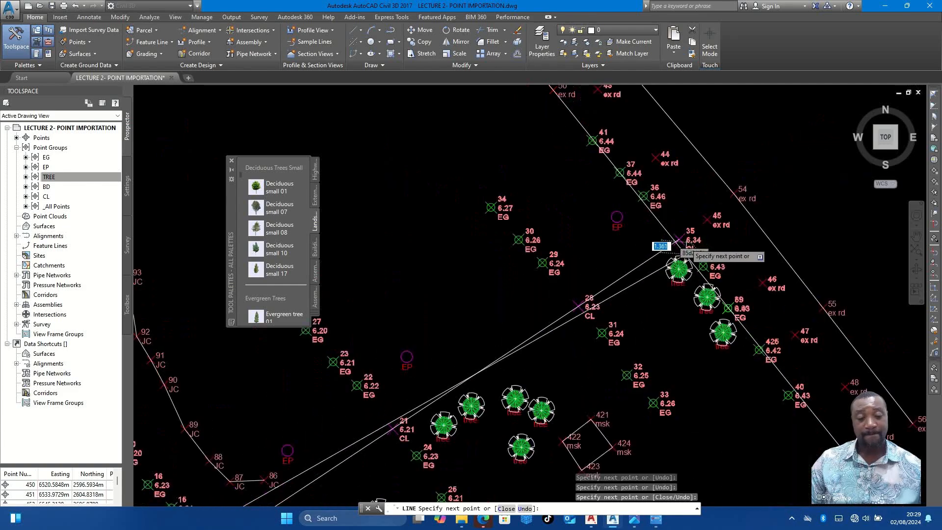
right_click(683, 242)
left_click(742, 242)
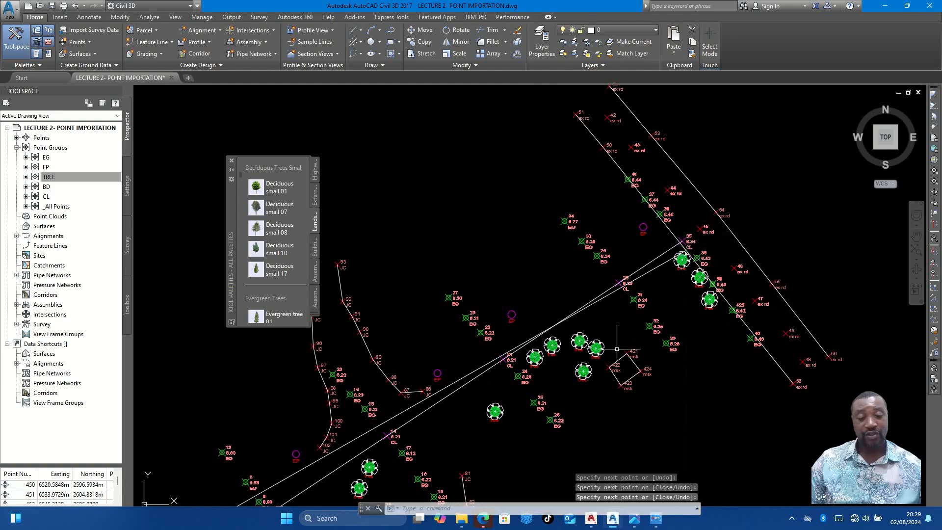
middle_click_drag(624, 368, 667, 285)
middle_click_drag(596, 337, 641, 305)
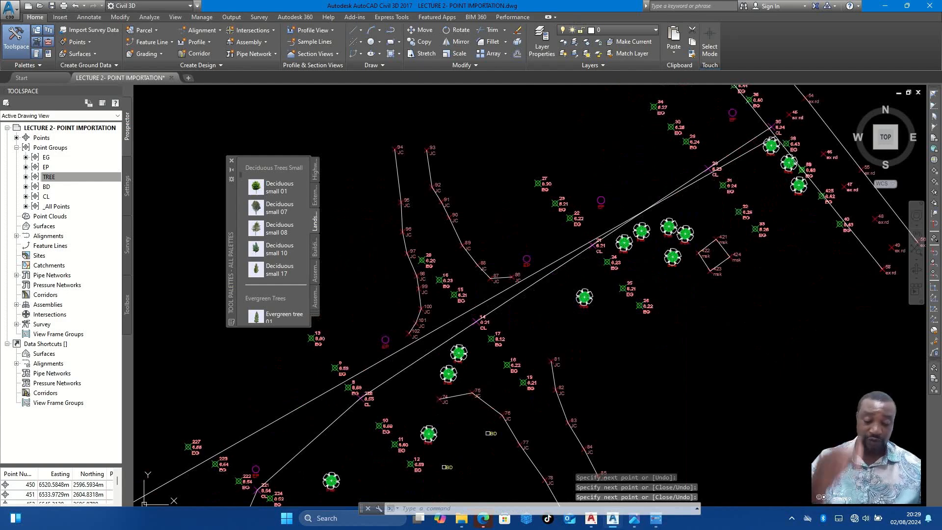
type("D")
key("Return")
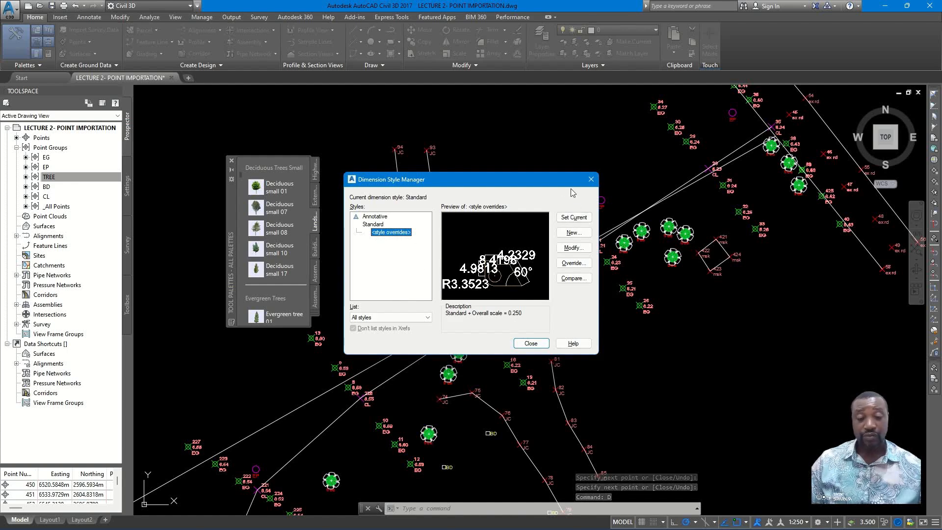
left_click(591, 180)
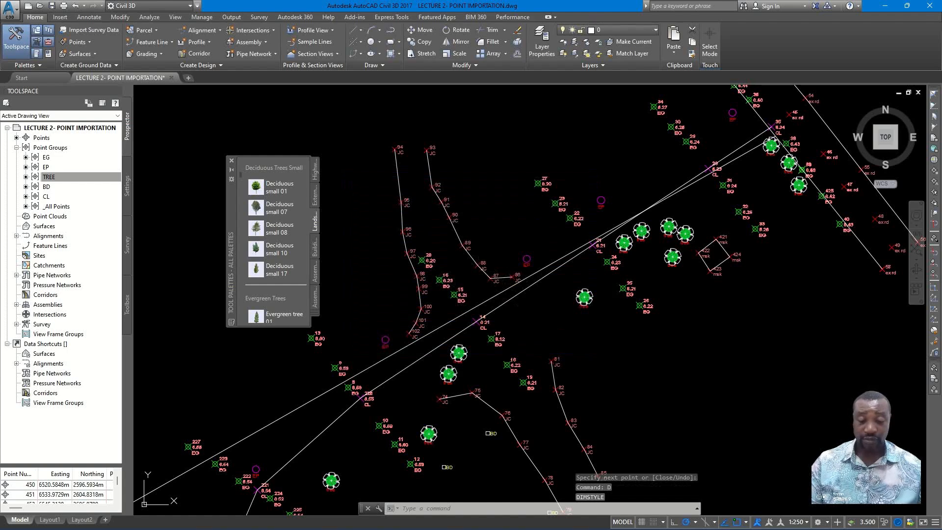
key("Escape")
type("D")
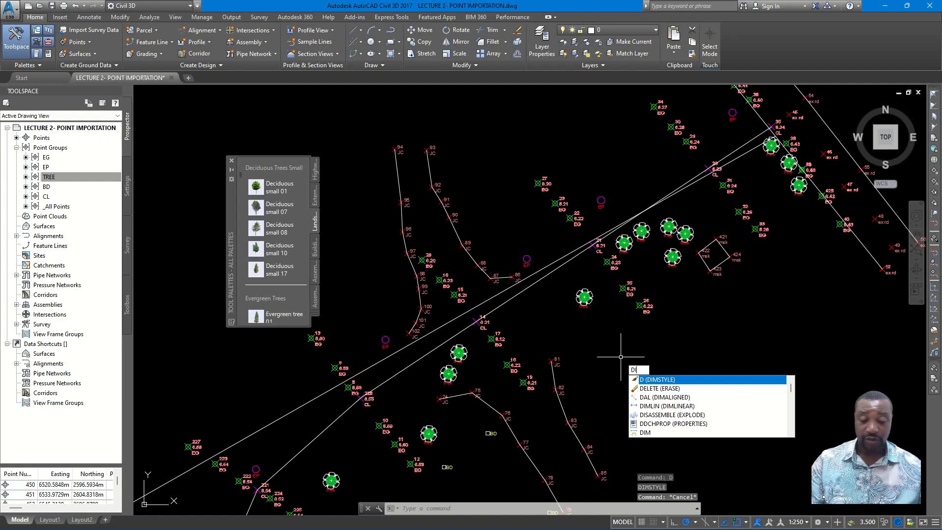
type("IL")
key("Return")
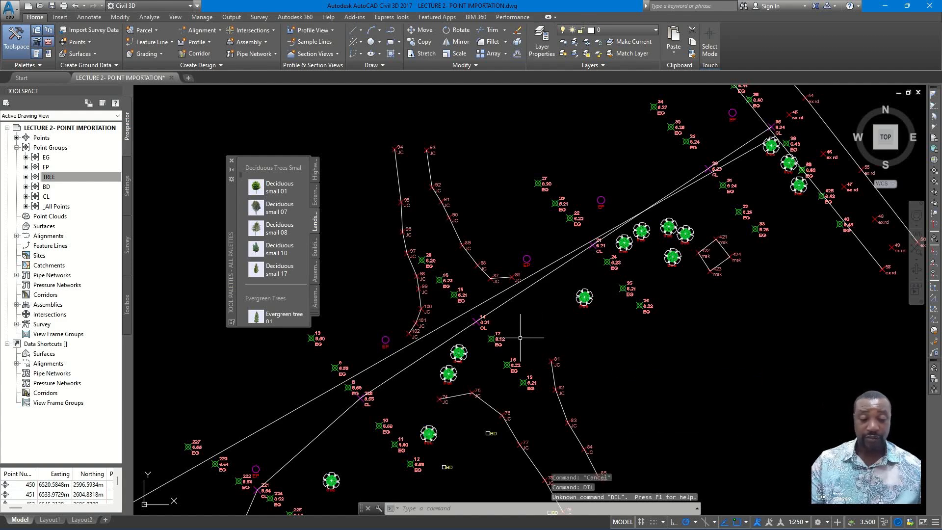
- Measure the junction opening with an aligned dimension from point 86 across the road to beside point 81, without placing the dimension
type("DIMA")
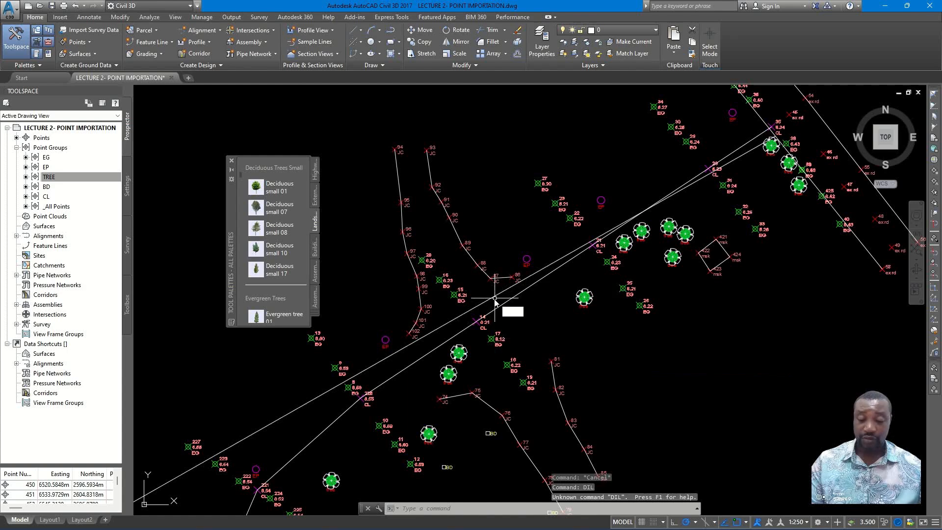
type("L")
key("Return")
scroll(497, 304, "up", 2)
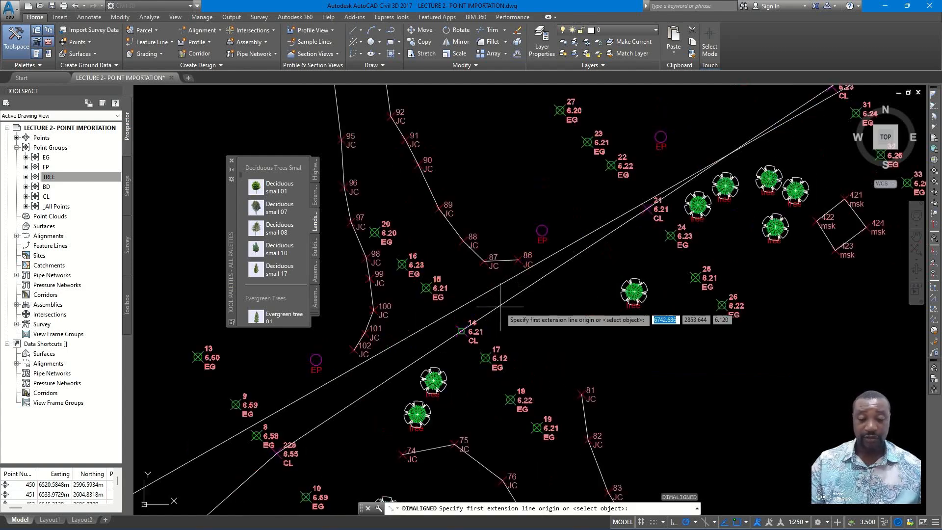
left_click(518, 261)
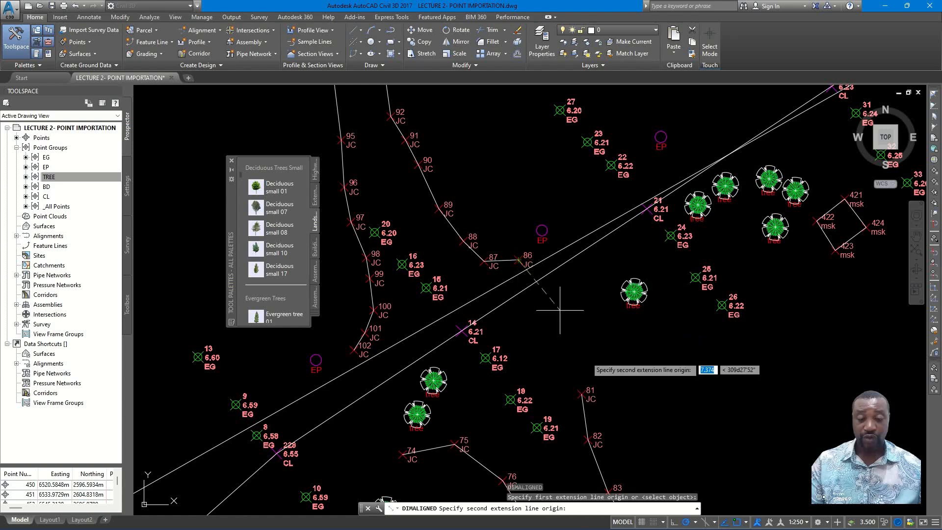
left_click(597, 378)
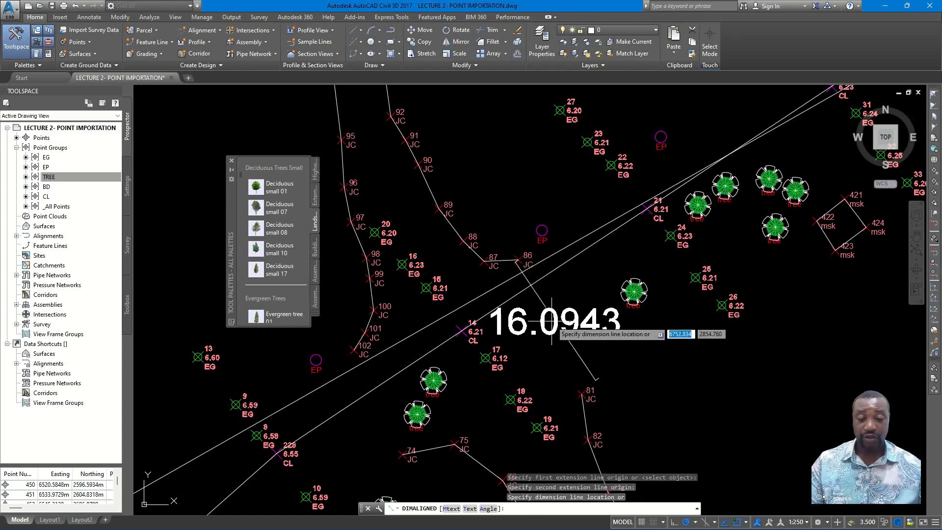
scroll(568, 314, "down", 2)
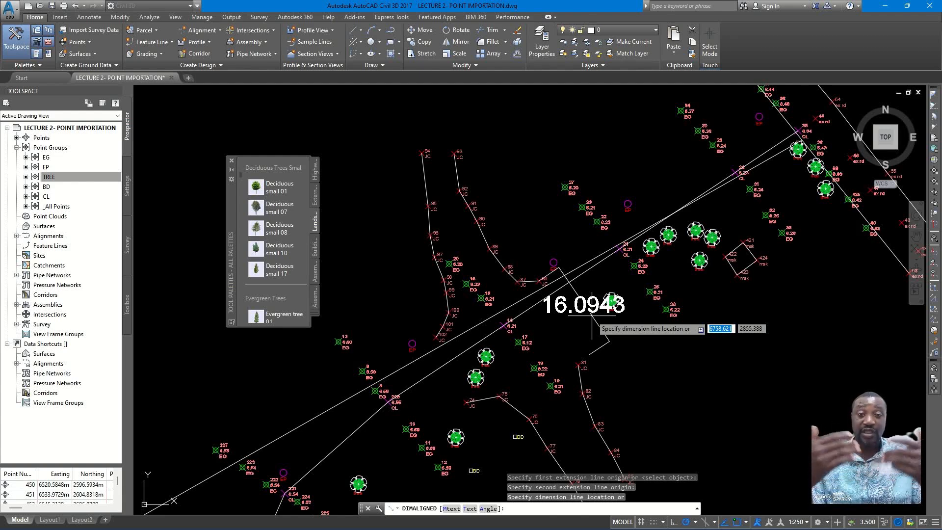
scroll(564, 294, "down", 3)
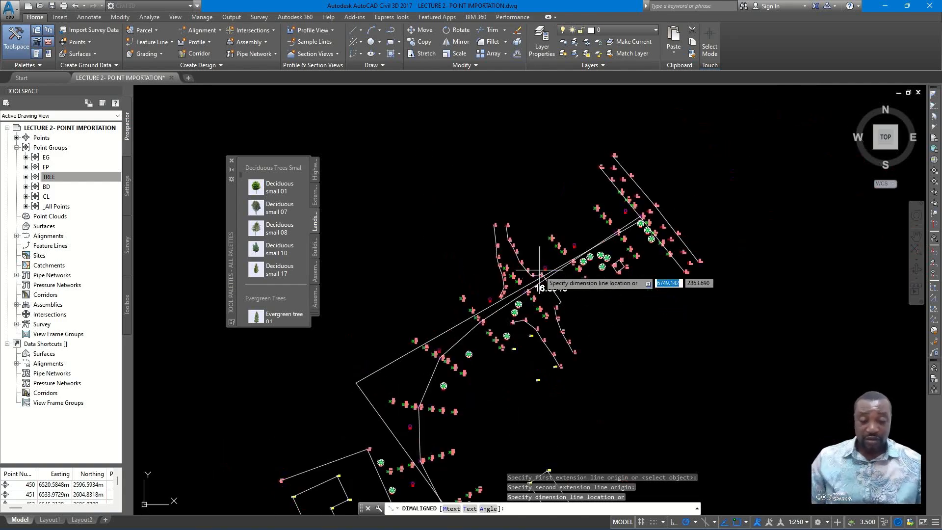
scroll(557, 291, "up", 3)
scroll(562, 300, "up", 6)
scroll(564, 300, "down", 2)
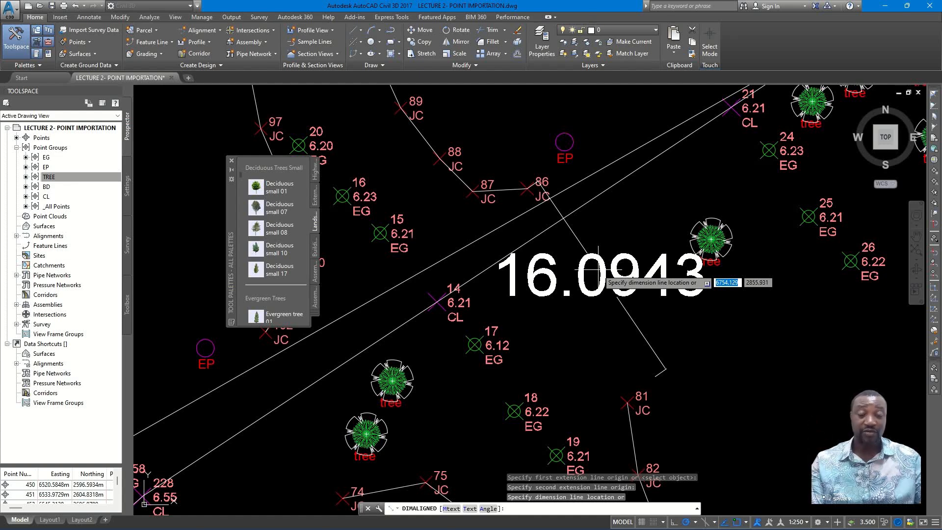
key("Escape")
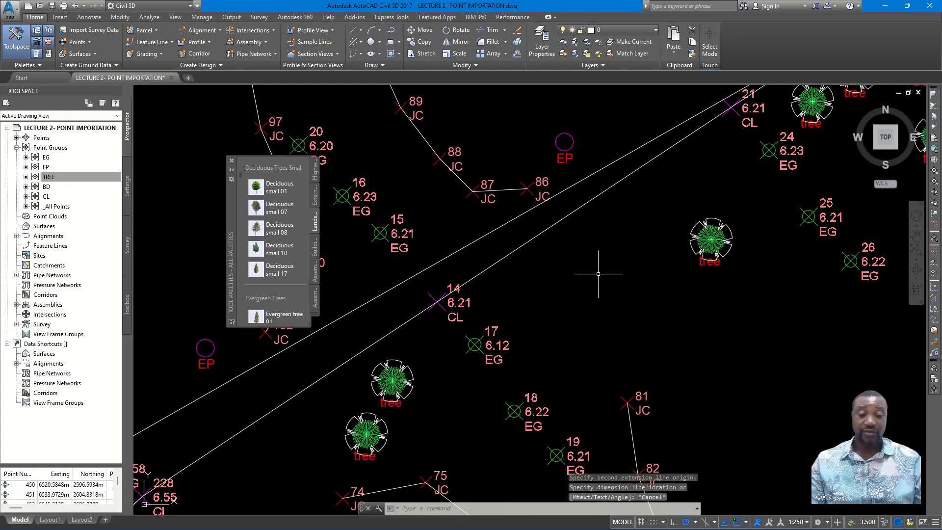
- Stretch the third segment's southwest end southeast onto the second segment, so the line runs through the upper bend near CL point 221
scroll(608, 227, "down", 4)
scroll(584, 240, "down", 3)
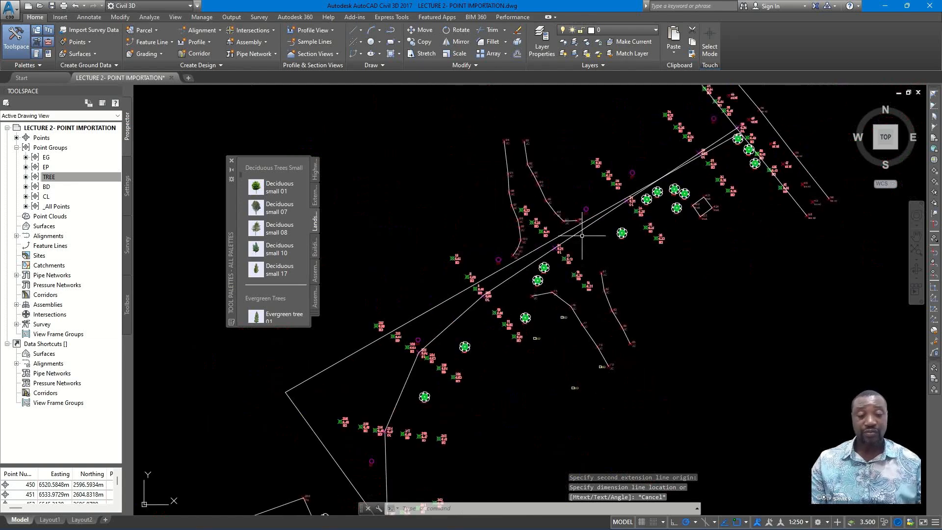
left_click(565, 233)
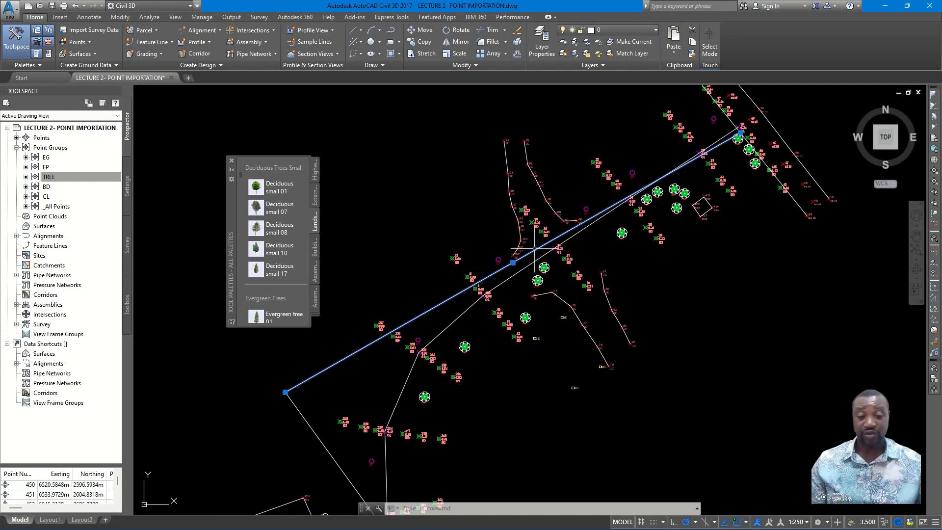
scroll(534, 248, "up", 2)
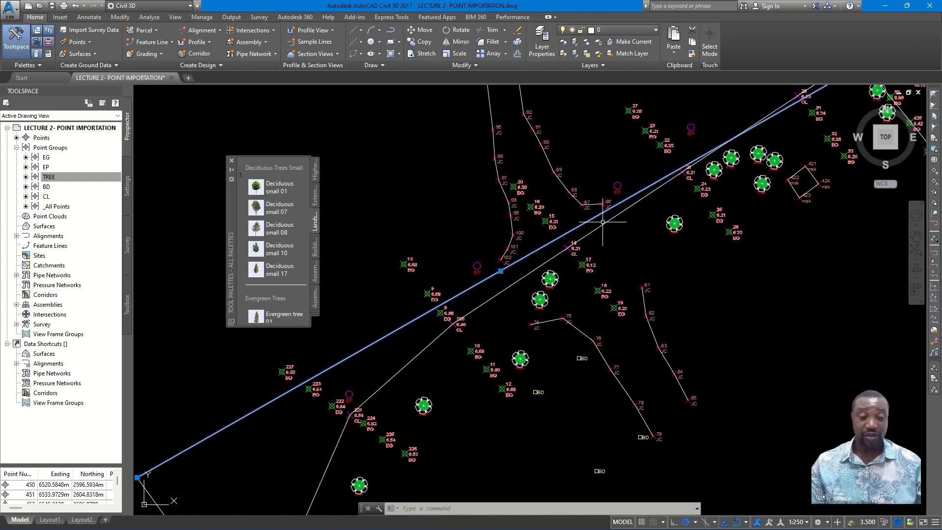
scroll(609, 219, "down", 3)
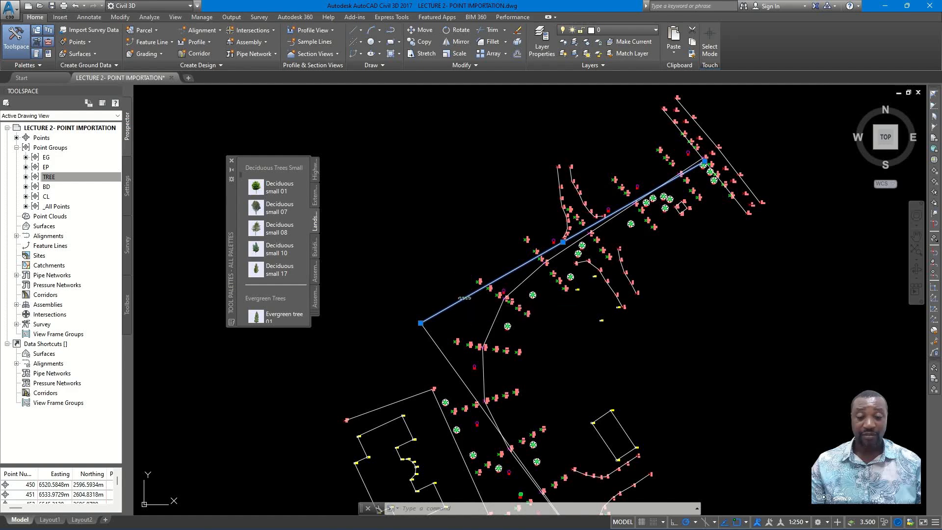
left_click(425, 320)
left_click(420, 323)
left_click(420, 323)
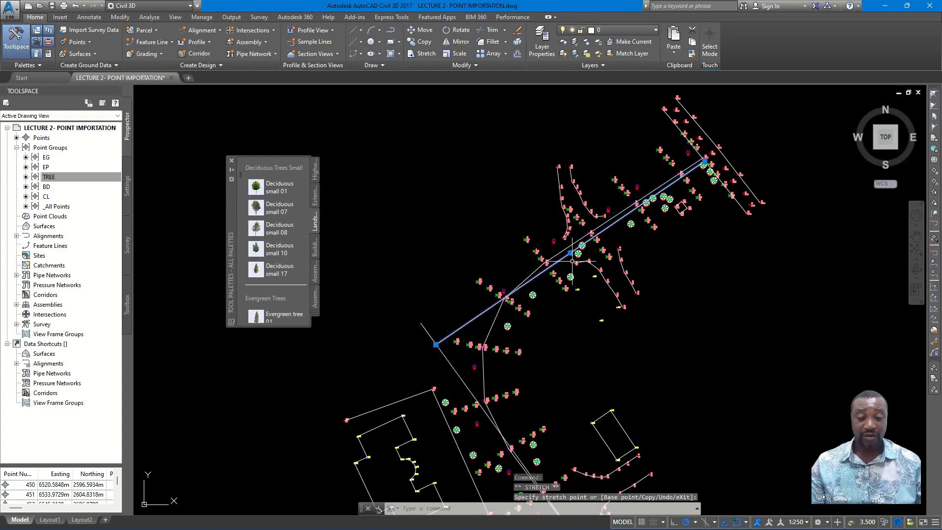
scroll(580, 228, "up", 5)
scroll(580, 228, "up", 2)
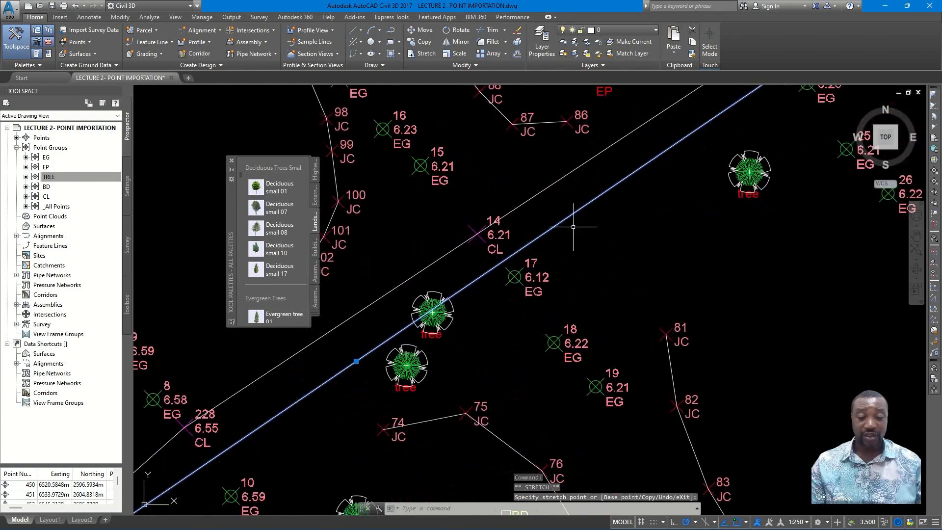
scroll(577, 223, "down", 6)
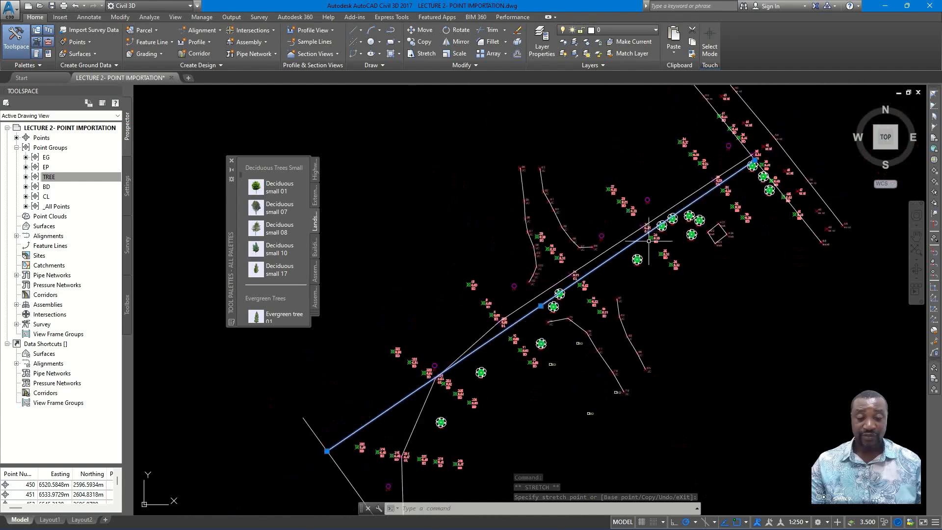
- Stretch the third segment's northeast end slightly outward onto the existing road's edge line, between CL point 35 and point 38
scroll(744, 173, "up", 5)
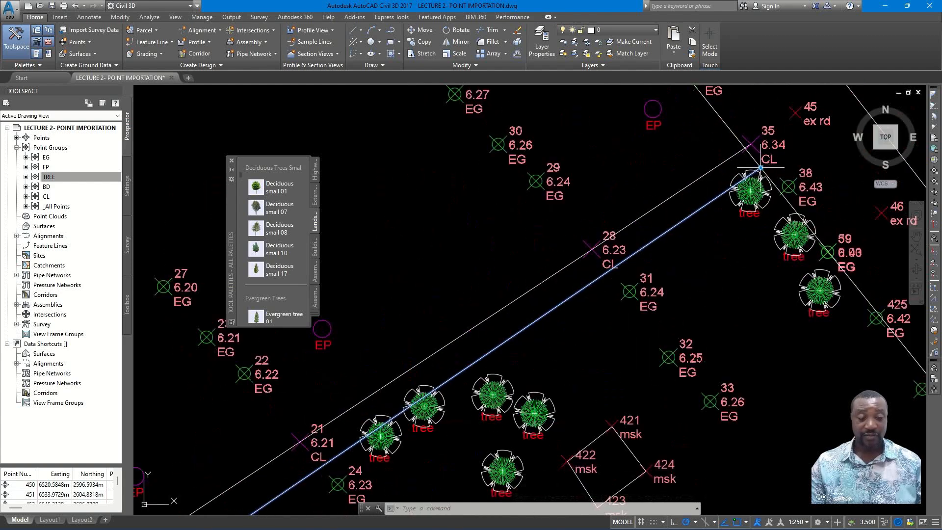
left_click(760, 168)
scroll(760, 168, "up", 3)
scroll(768, 174, "down", 6)
scroll(759, 166, "up", 7)
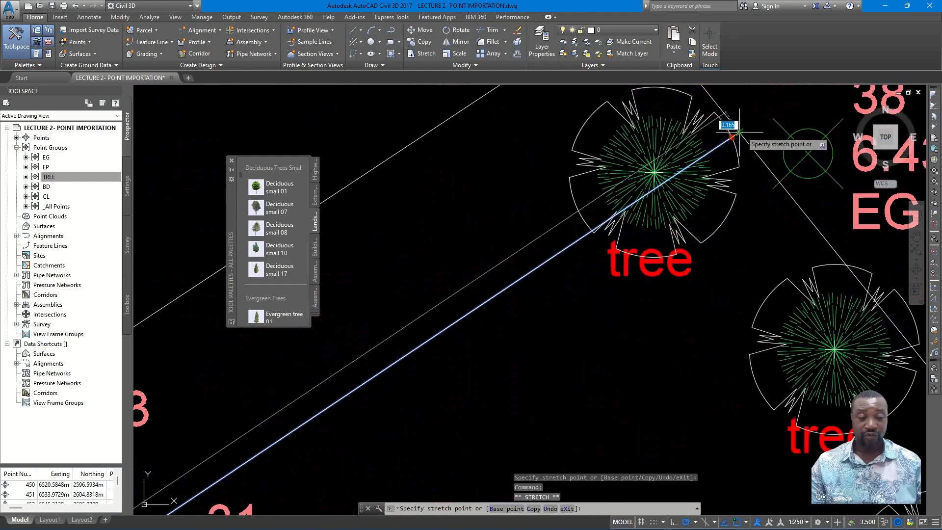
scroll(740, 131, "down", 10)
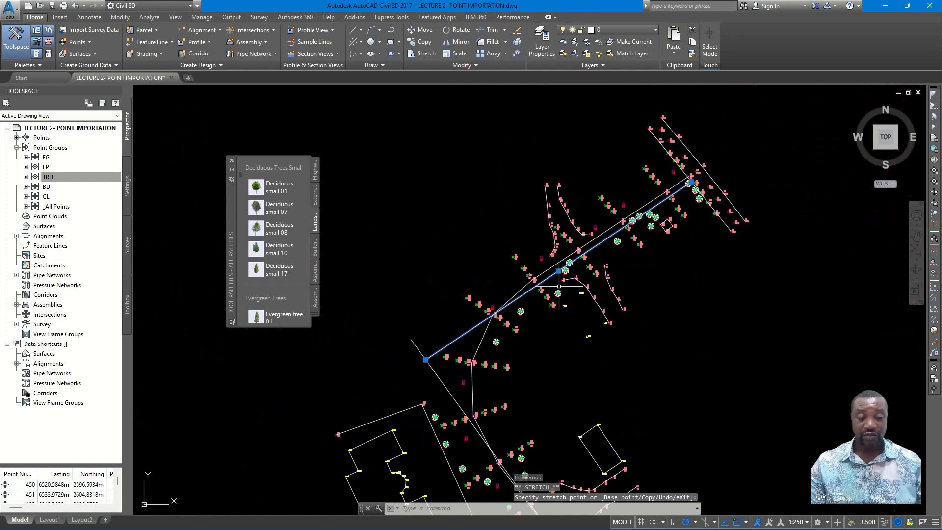
scroll(505, 297, "up", 2)
key("Escape")
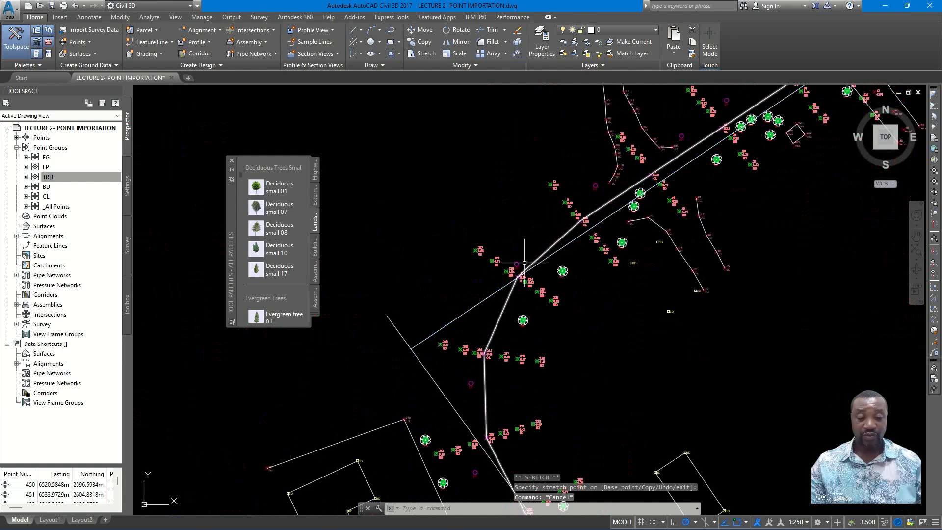
- Stretch the second segment's upper end back to meet the third segment's southwest endpoint
left_click(400, 331)
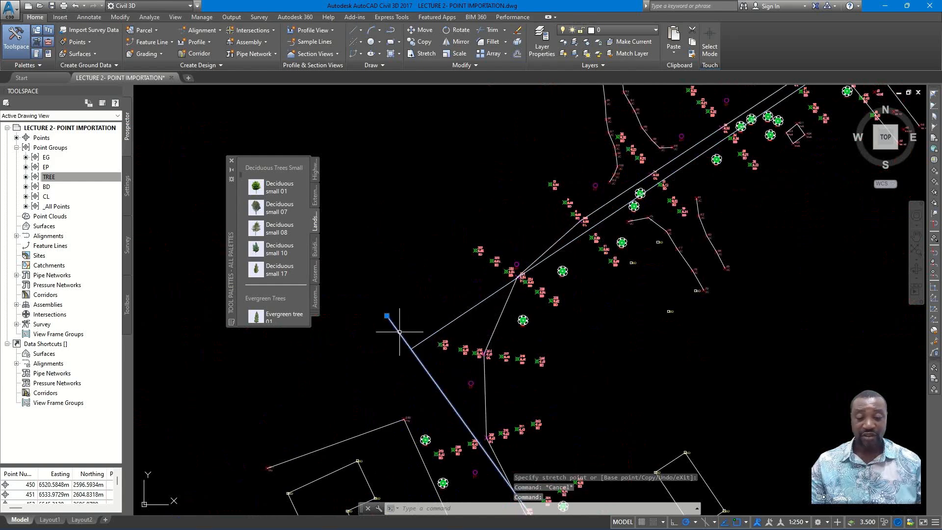
left_click(387, 316)
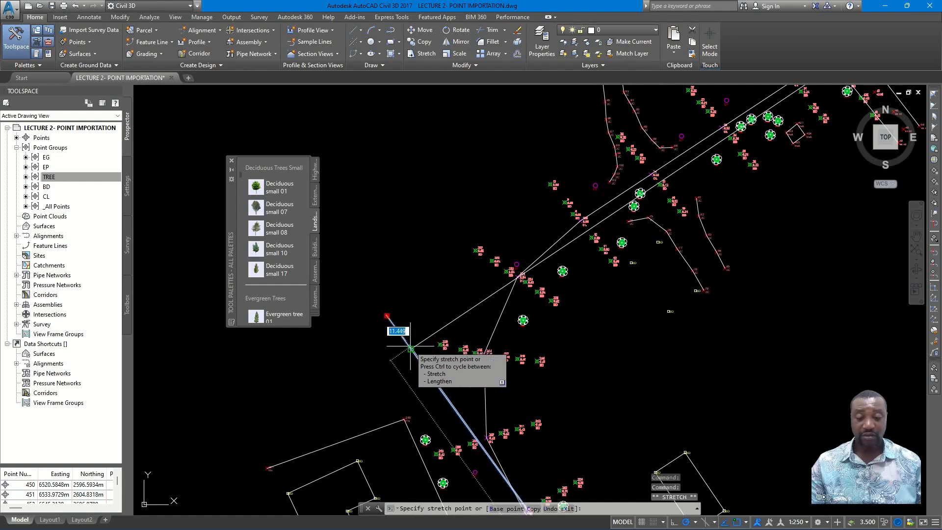
scroll(654, 188, "up", 5)
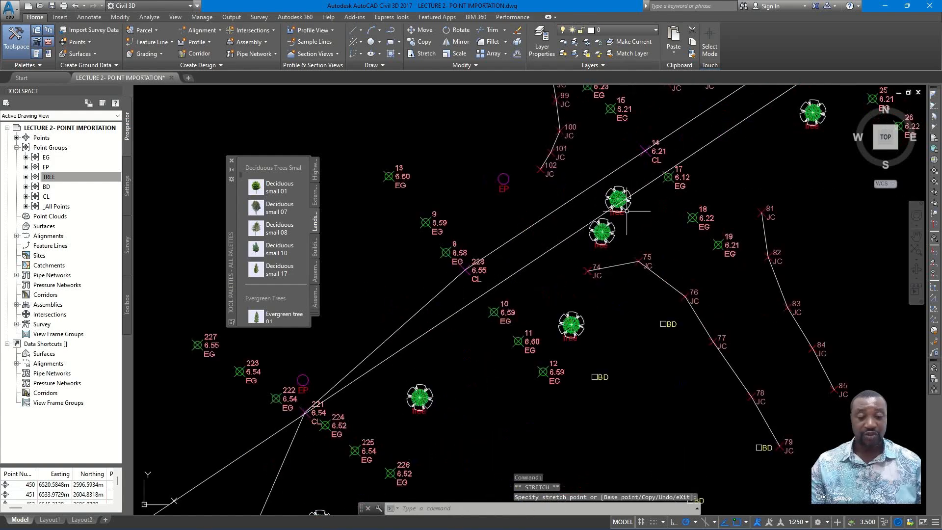
key("Escape")
scroll(575, 231, "down", 4)
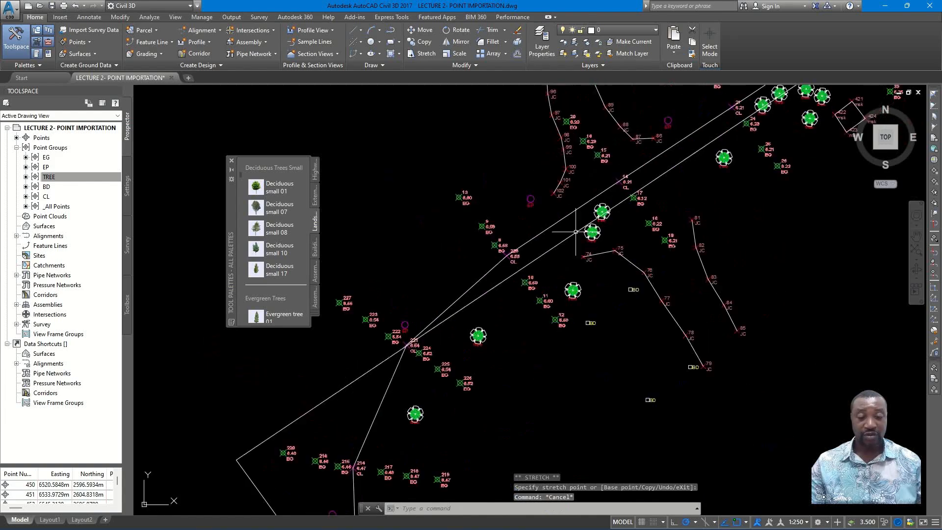
- Stretch the third segment's northeast end along the existing road edge, closer to CL point 35
left_click(574, 238)
scroll(574, 241, "down", 2)
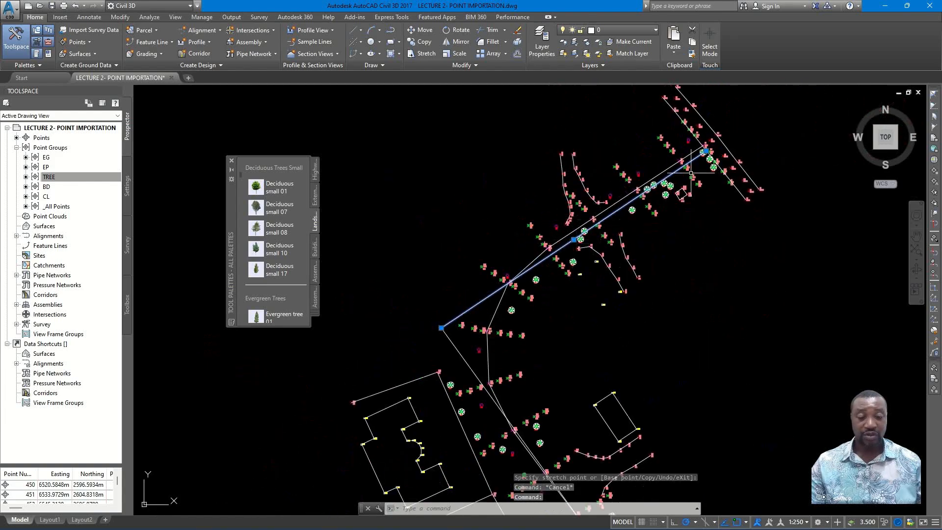
scroll(709, 158, "up", 4)
left_click(705, 151)
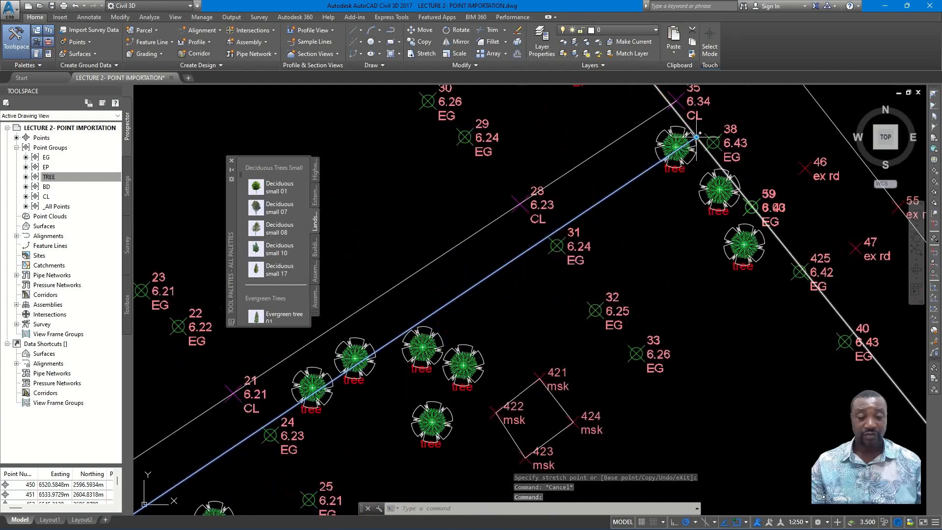
scroll(693, 123, "up", 3)
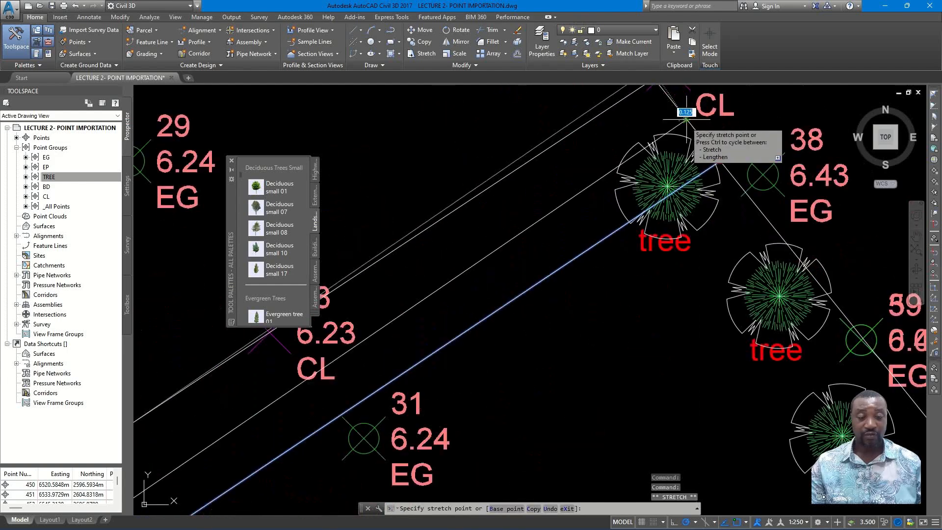
scroll(684, 129, "down", 4)
key("Escape")
- Examine the adjusted third segment against the centreline and follow the route back to the first bend
scroll(613, 222, "down", 4)
middle_click_drag(590, 254, 654, 223)
middle_click_drag(552, 297, 620, 239)
scroll(554, 269, "down", 2)
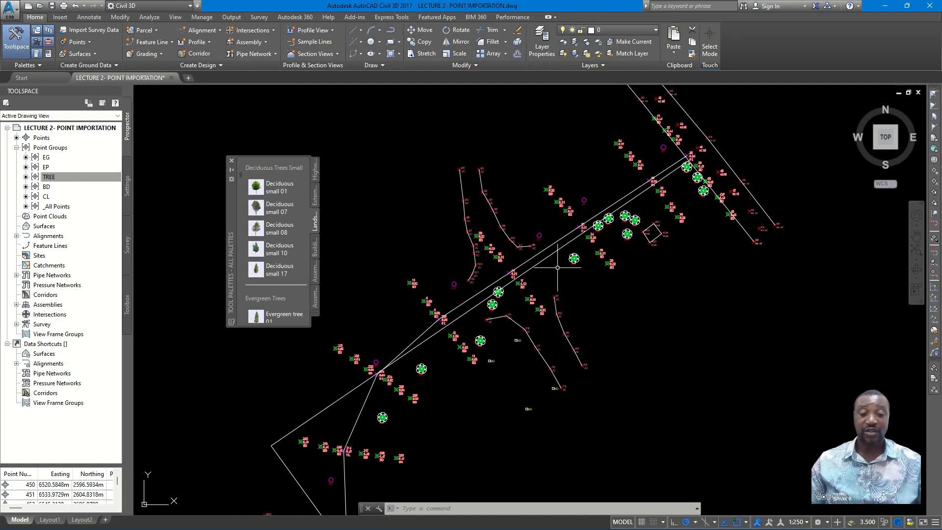
scroll(542, 269, "down", 4)
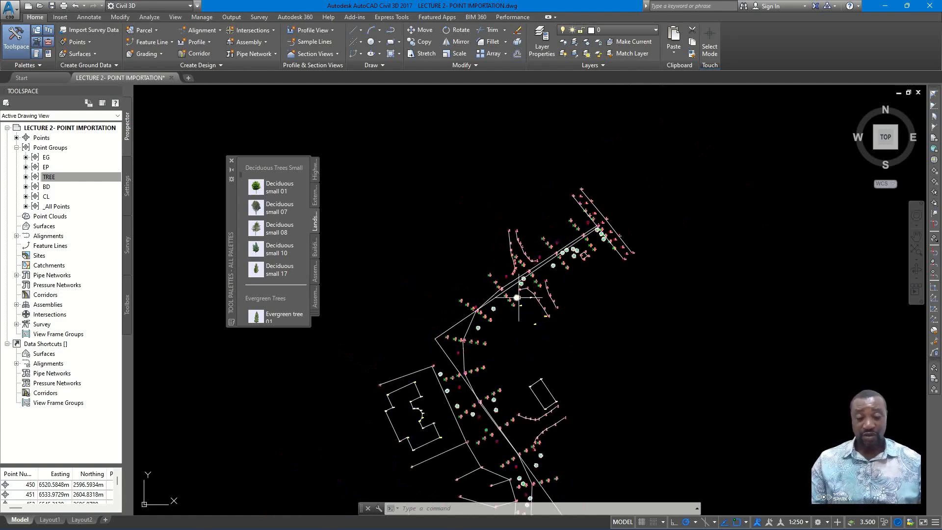
middle_click_drag(520, 297, 527, 167)
scroll(564, 263, "up", 3)
mouse_move(548, 295)
middle_mouse_down()
mouse_move(563, 259)
mouse_move(581, 247)
middle_mouse_up()
- Measure the clearance from the fence between points 265 and 266 to the first straight segment with an aligned dimension, without placing it
scroll(628, 307, "up", 6)
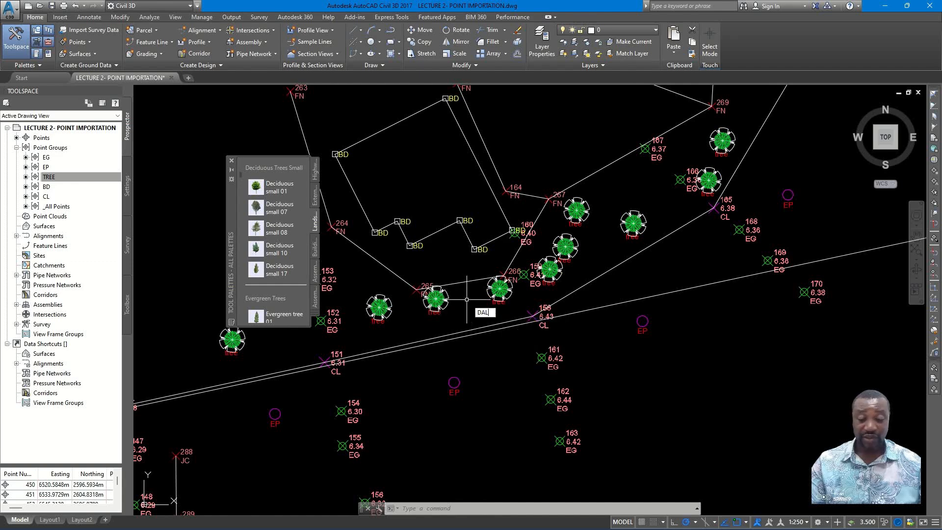
key("Return")
left_click(466, 282)
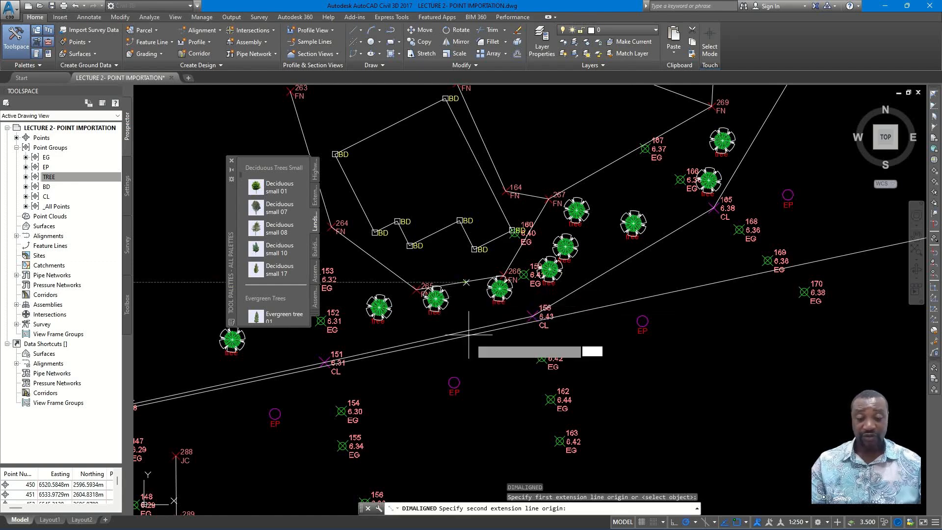
left_click(470, 335)
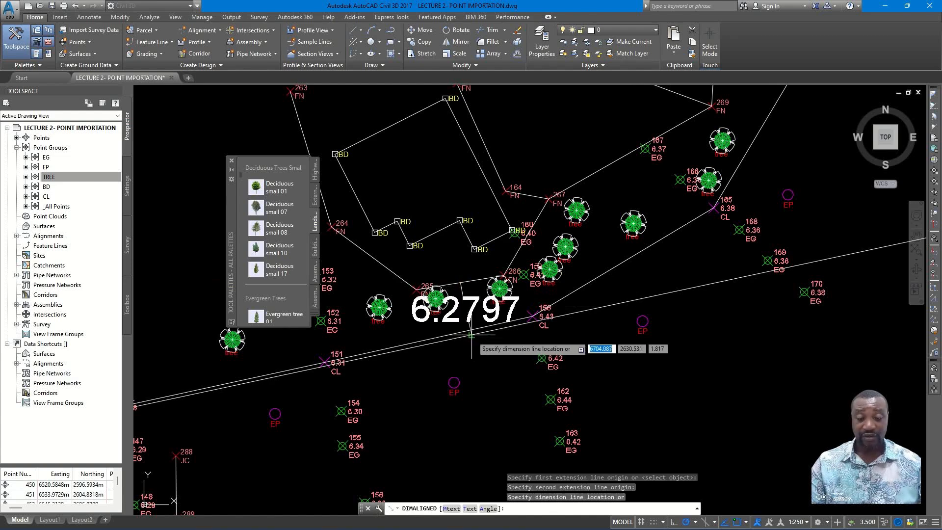
key("Escape")
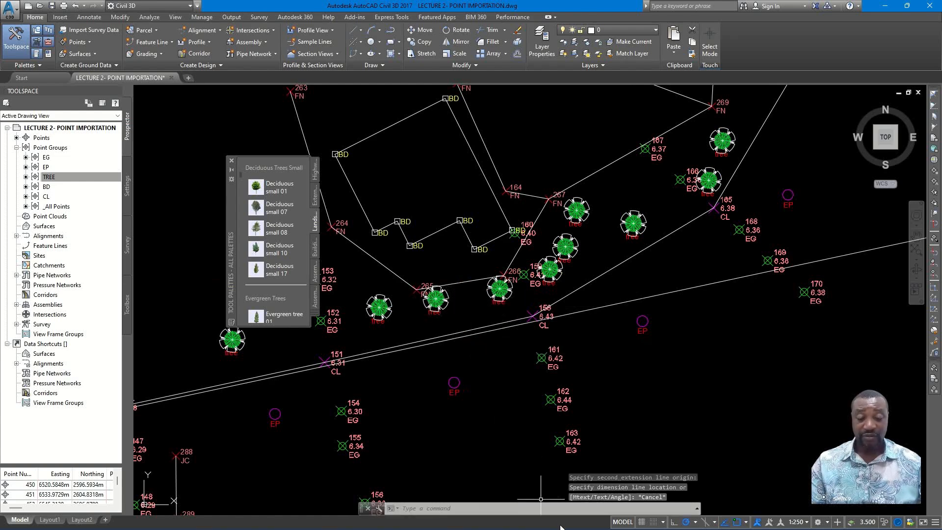
- Stretch the first straight segment's east end slightly southward, away from the fence
scroll(551, 407, "down", 5)
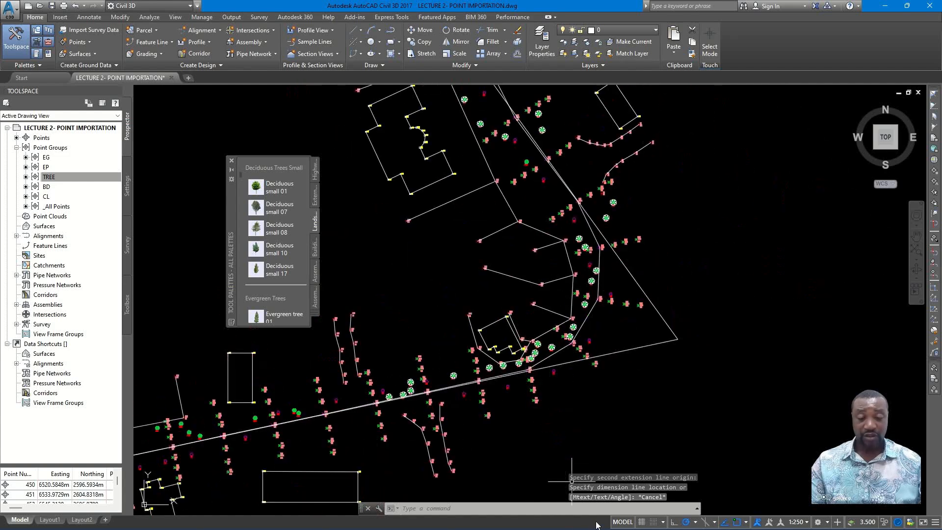
left_click(662, 344)
left_click(677, 340)
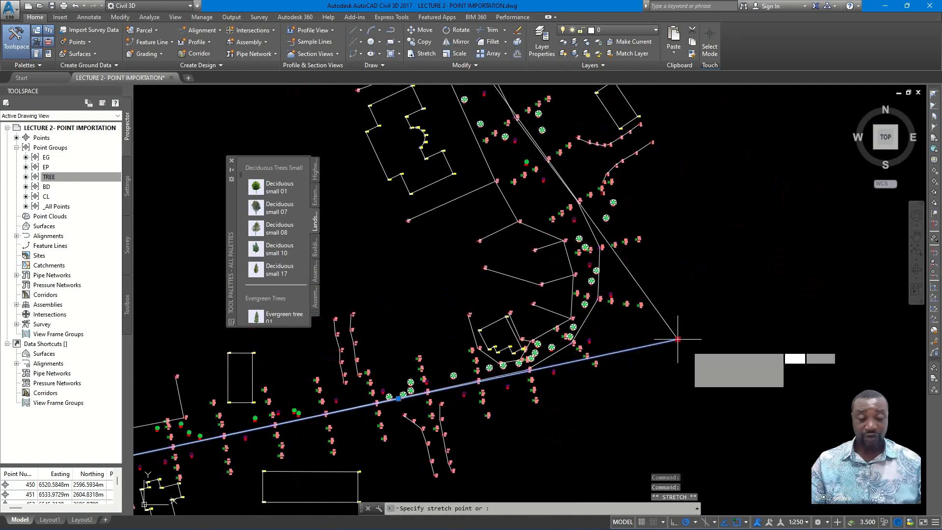
scroll(689, 352, "up", 3)
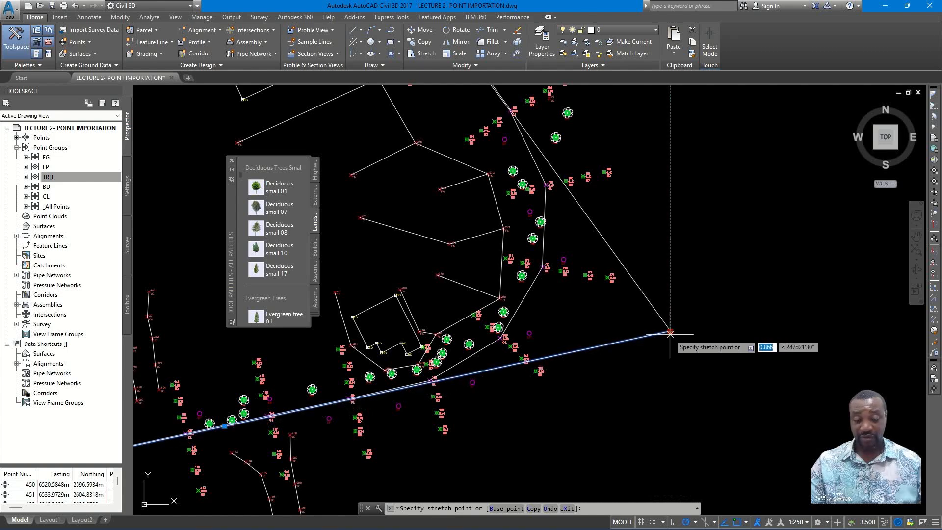
scroll(671, 335, "up", 2)
key("Escape")
left_click(670, 329)
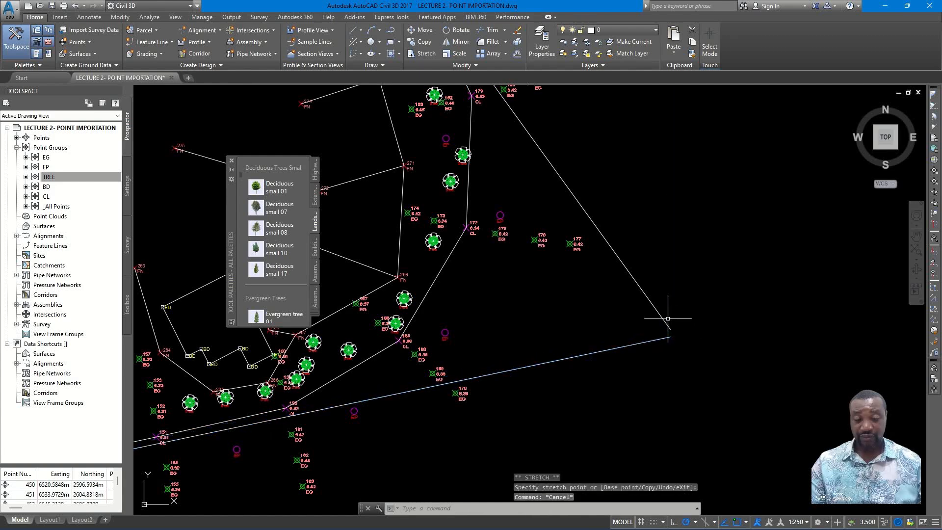
left_click(662, 319)
key("Escape")
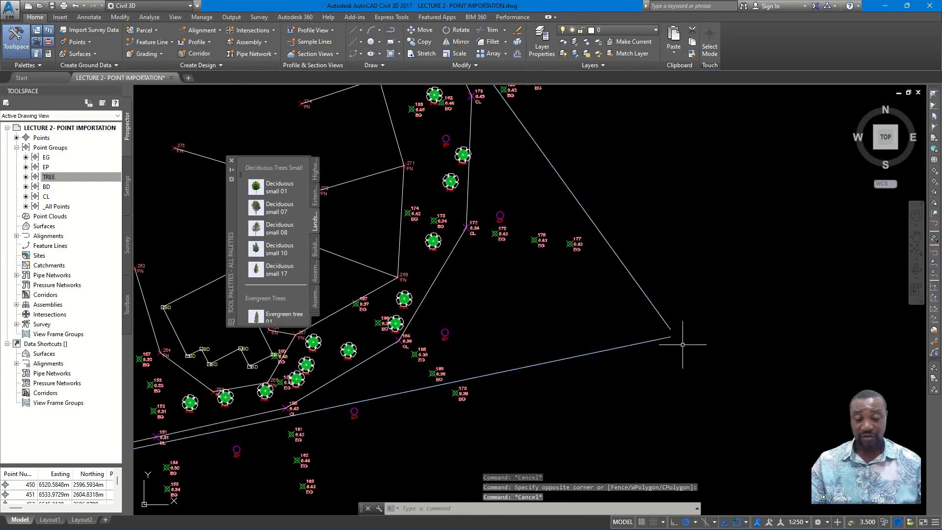
- Try to extend the first and second straight segments to each other at the open corner
key("Return")
key("Return")
scroll(682, 344, "up", 5)
left_click(679, 348)
scroll(636, 303, "up", 4)
key("Escape")
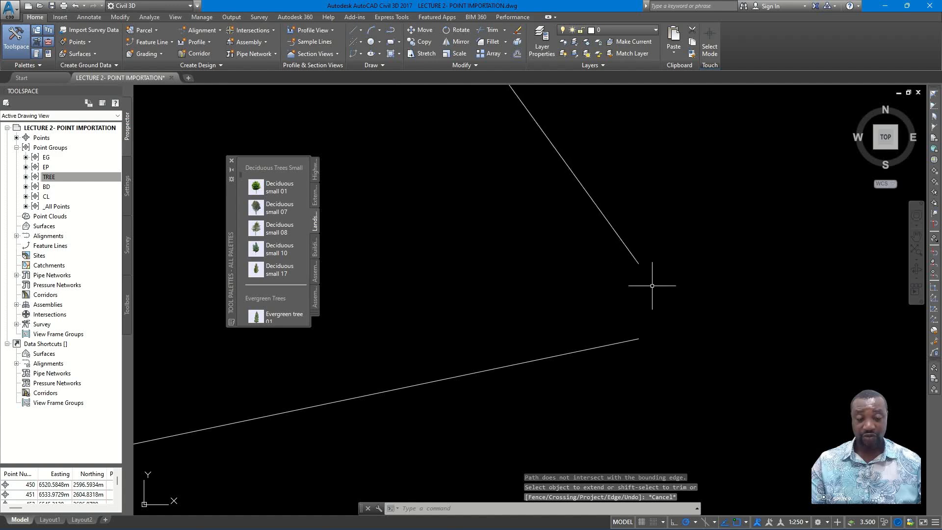
type("EX")
key("Return")
left_click(650, 293)
left_click(628, 259)
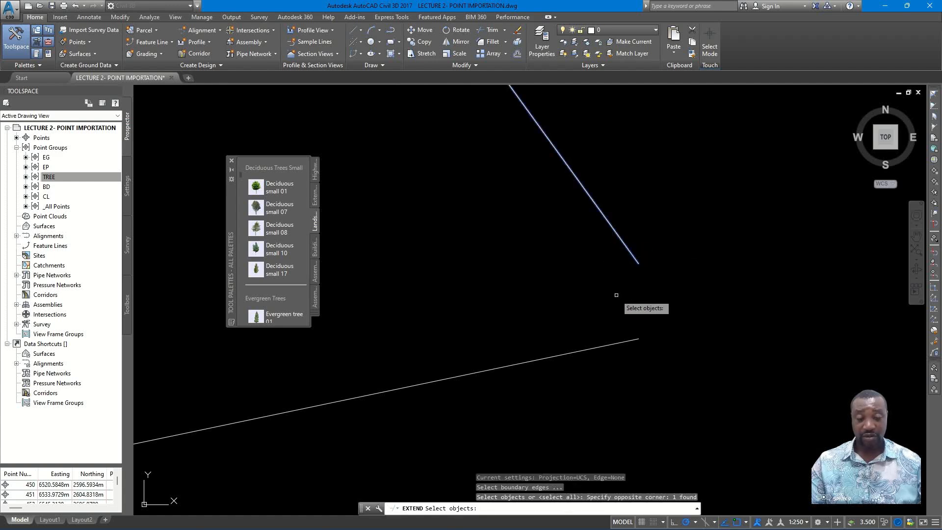
key("Return")
left_click(618, 338)
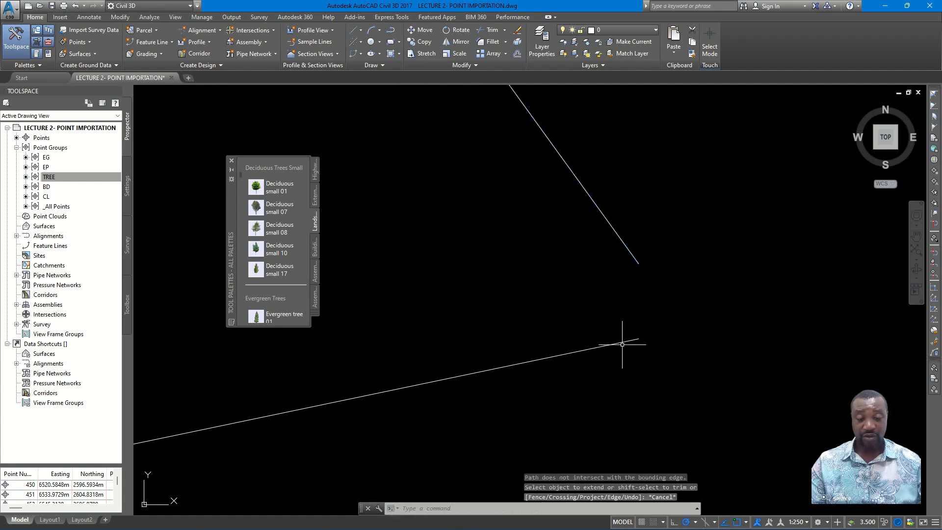
- Stretch the second segment's lower end onto the first segment's east endpoint, and shift their shared corner outward along the first segment's direction
left_click(638, 338)
left_click(631, 269)
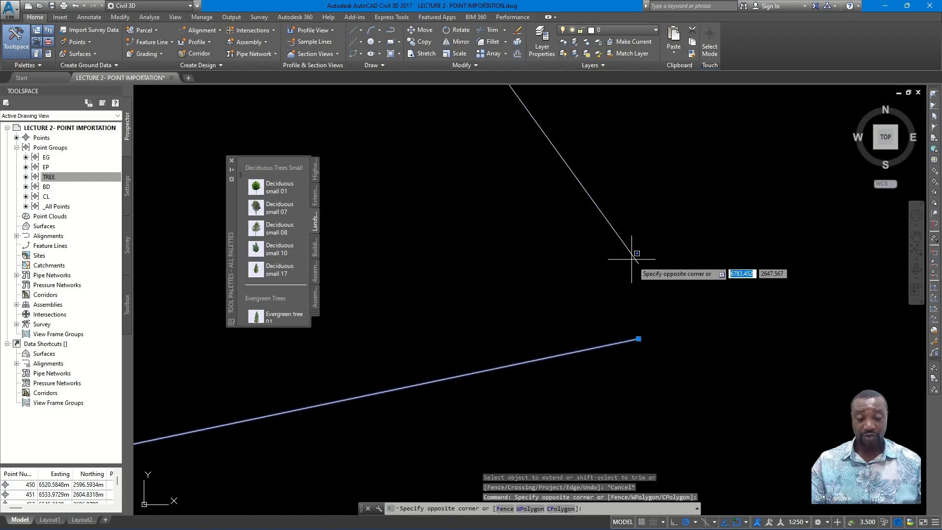
left_click(638, 264)
left_click(638, 263)
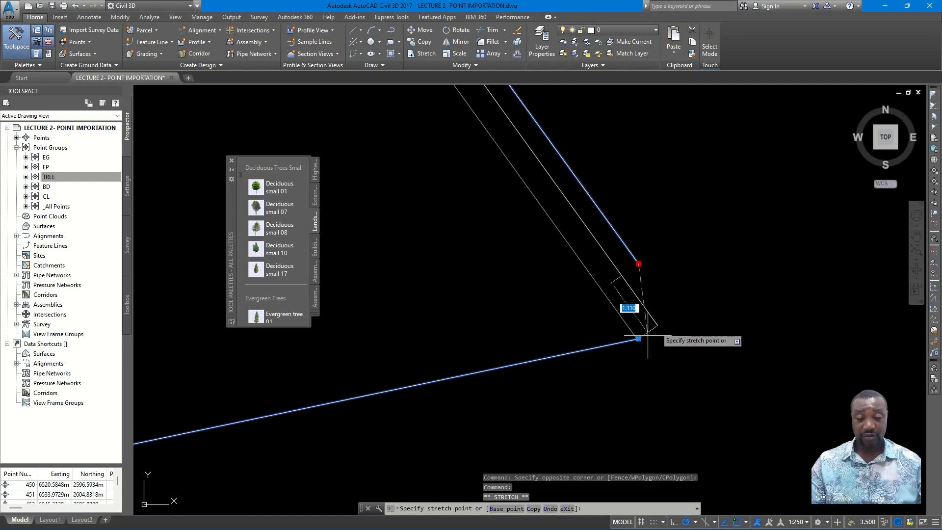
left_click(638, 339)
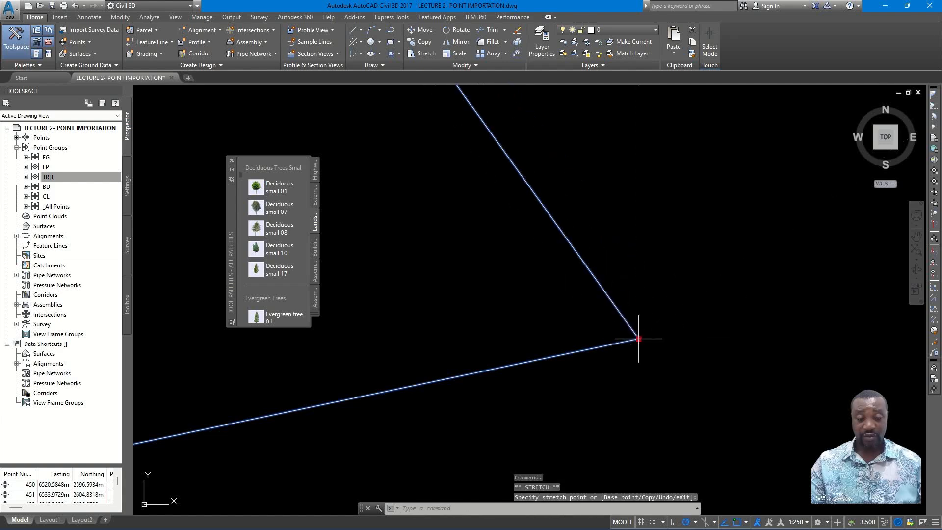
left_click(690, 326)
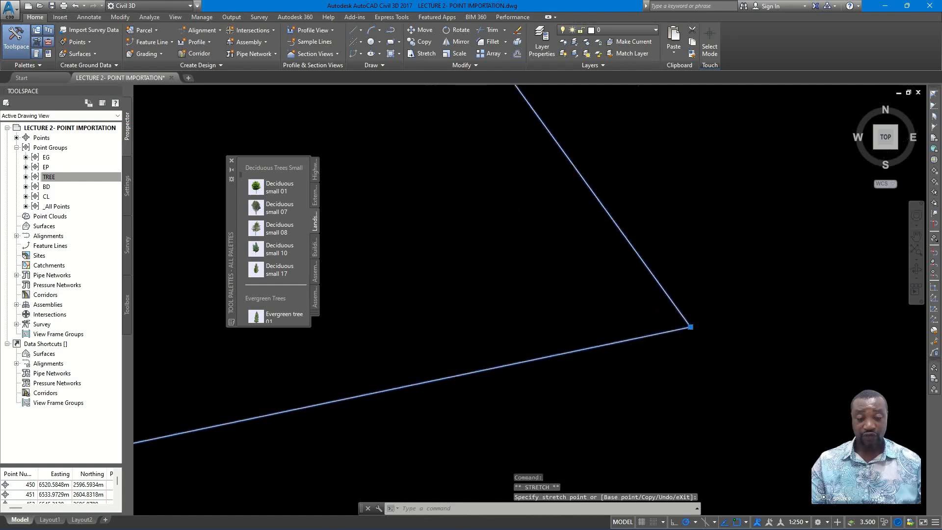
key("Escape")
- Examine the adjusted first segment against the CL points, and follow the second segment along the surveyed centreline back to the first bend
scroll(593, 351, "up", 6)
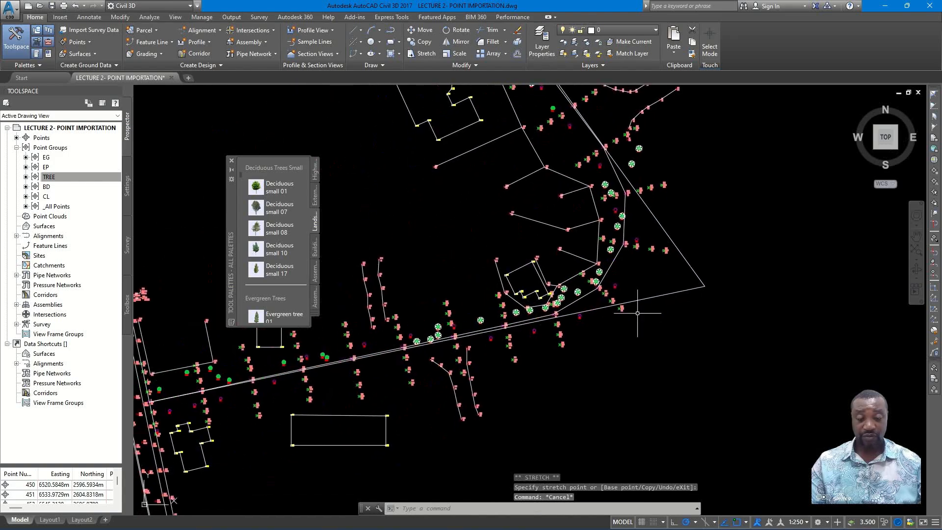
scroll(518, 312, "down", 3)
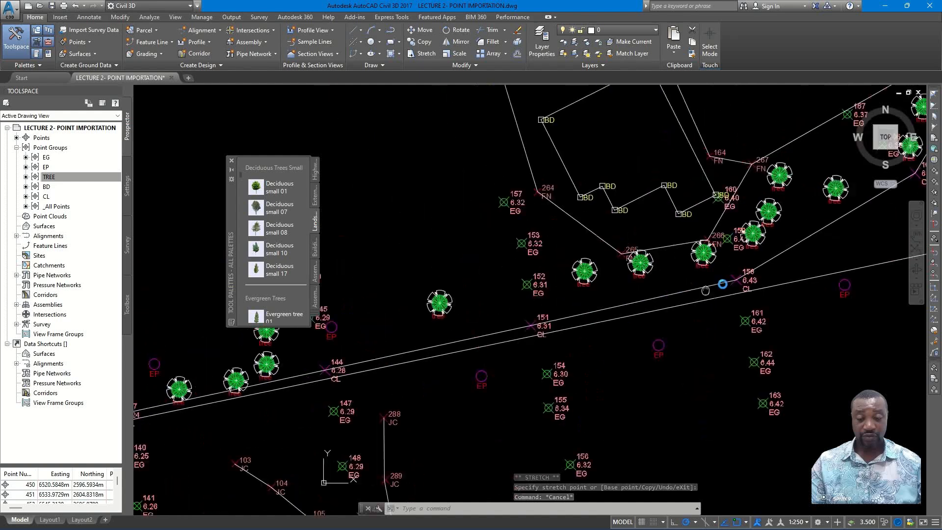
scroll(564, 348, "down", 4)
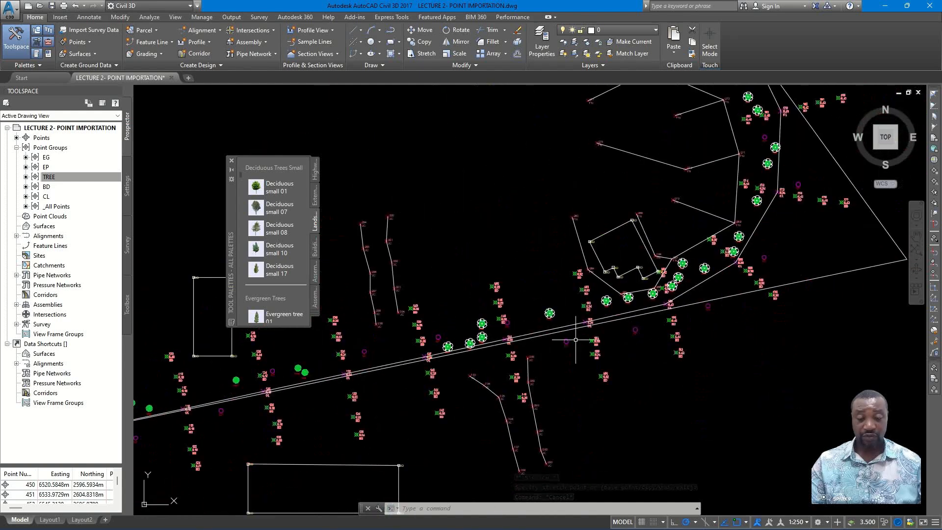
middle_click_drag(598, 334, 516, 377)
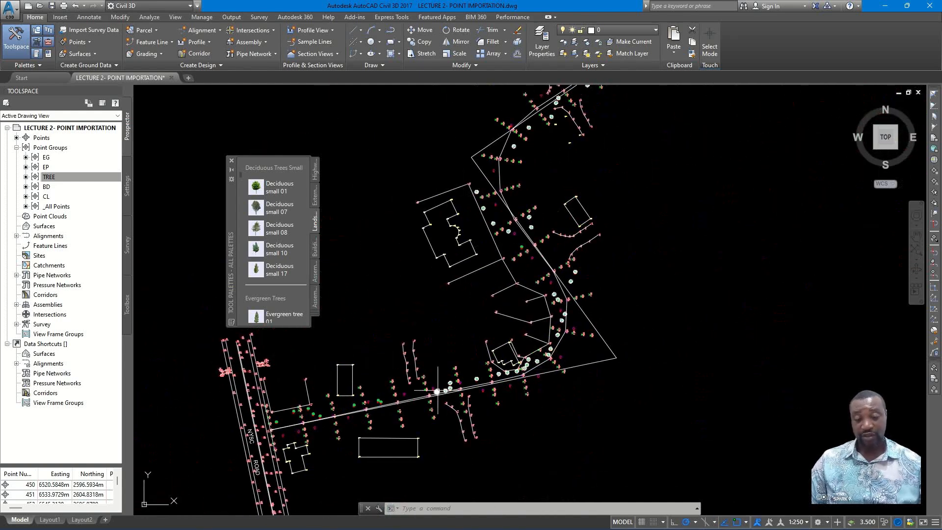
scroll(547, 249, "up", 2)
scroll(625, 288, "up", 2)
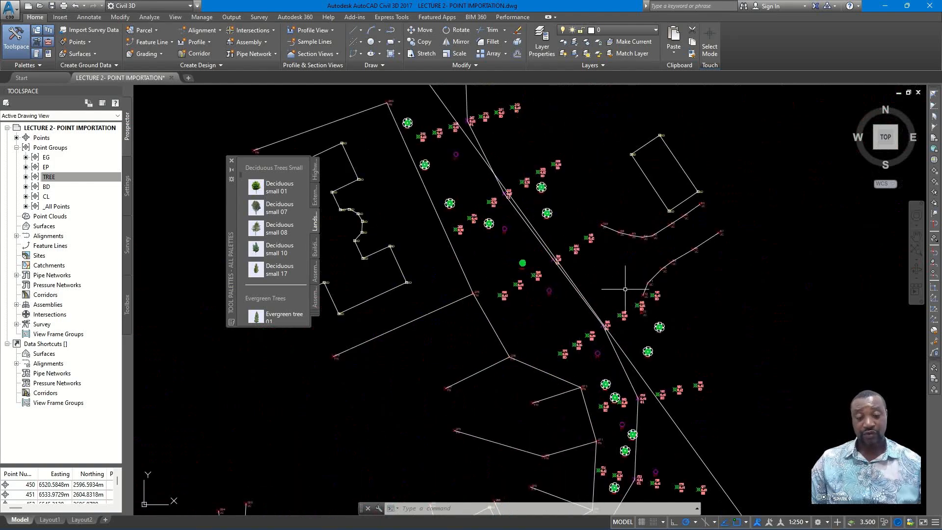
scroll(579, 356, "up", 3)
scroll(571, 343, "down", 5)
scroll(574, 346, "up", 2)
scroll(574, 346, "up", 2)
scroll(556, 344, "up", 2)
scroll(555, 307, "down", 2)
middle_click_drag(574, 339, 549, 269)
middle_click_drag(572, 309, 559, 246)
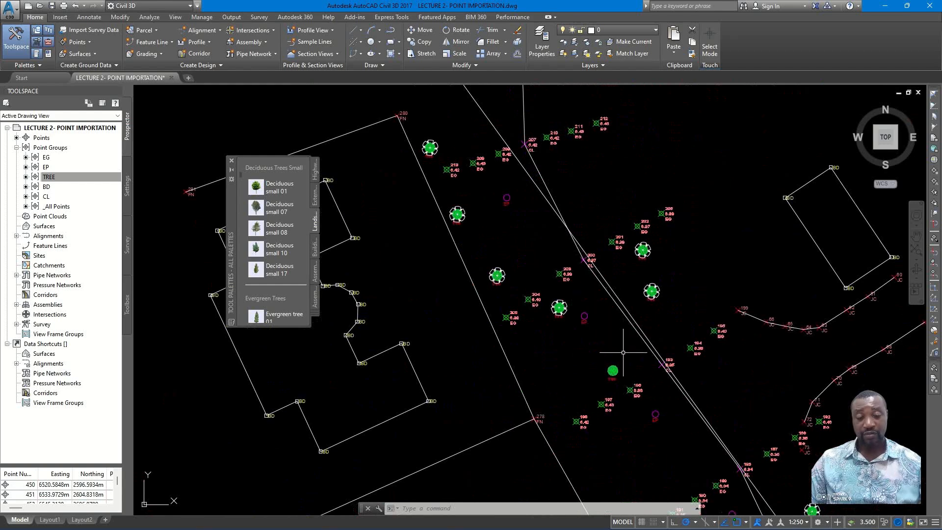
middle_click_drag(631, 373, 632, 283)
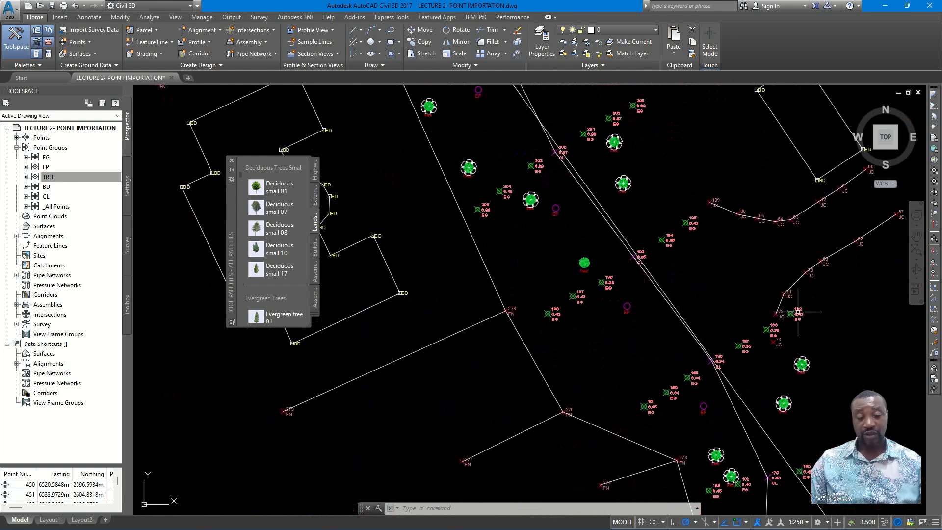
mouse_move(712, 478)
middle_mouse_down()
mouse_move(648, 385)
mouse_move(649, 328)
middle_mouse_up()
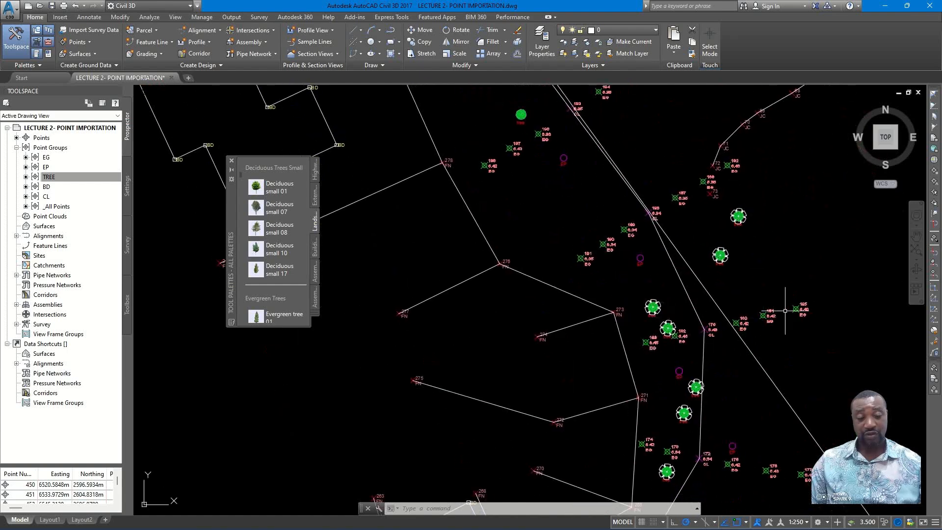
middle_click_drag(612, 298, 558, 173)
middle_click_drag(671, 325, 658, 232)
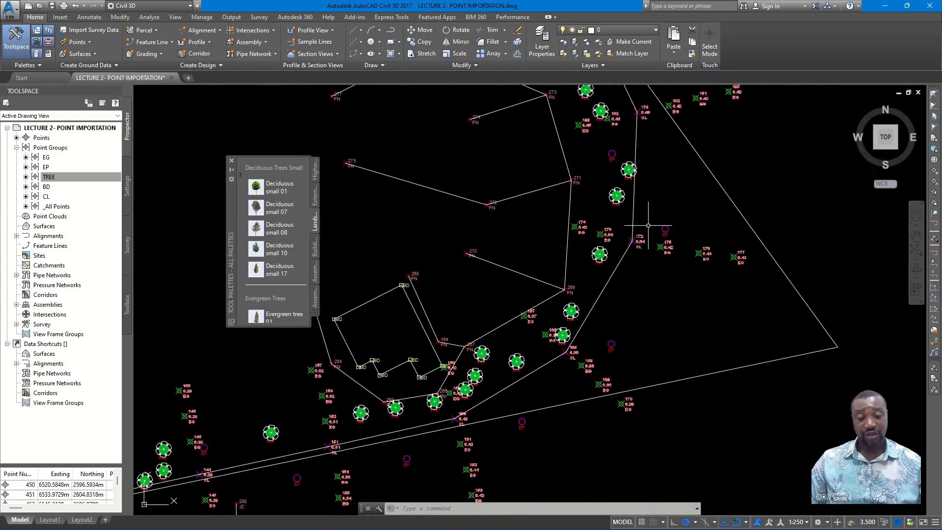
- Examine the fence, building and surveyed centreline around the first bend in relation to the straight segments
scroll(595, 306, "down", 2)
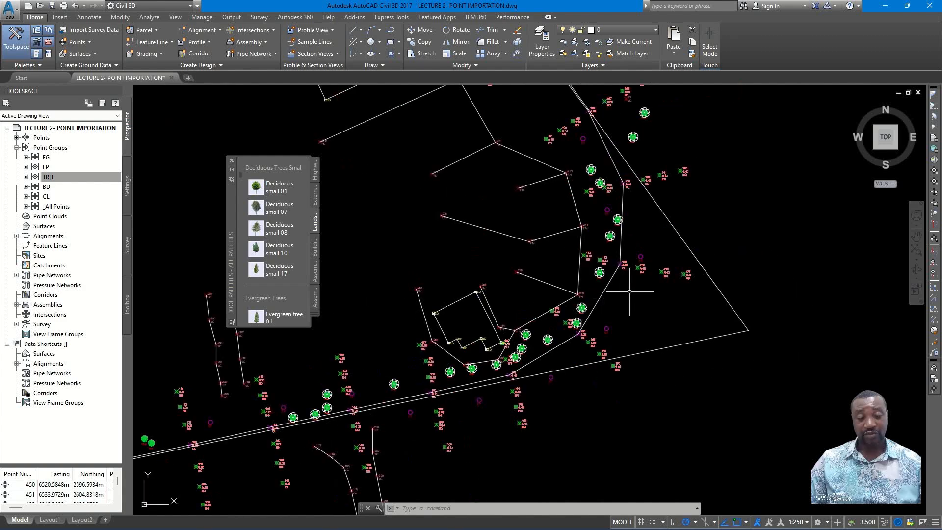
scroll(632, 284, "up", 2)
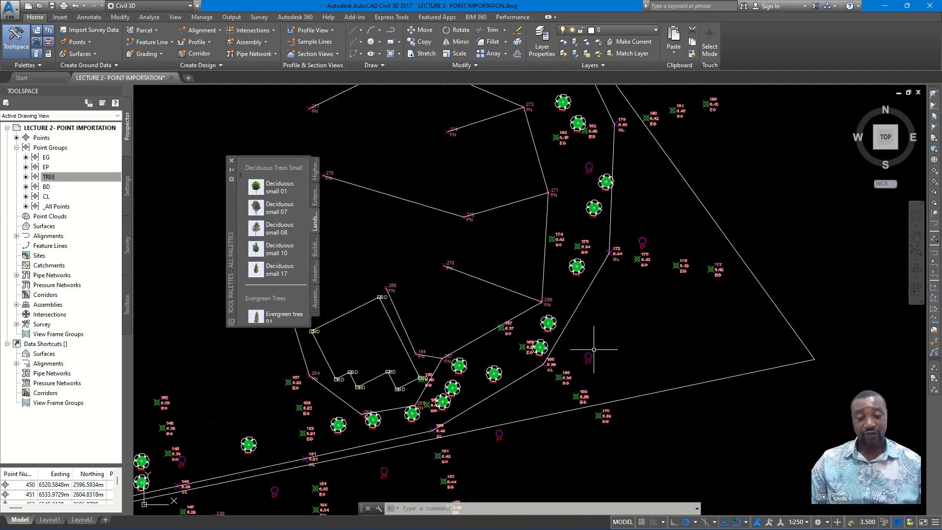
scroll(622, 250, "down", 2)
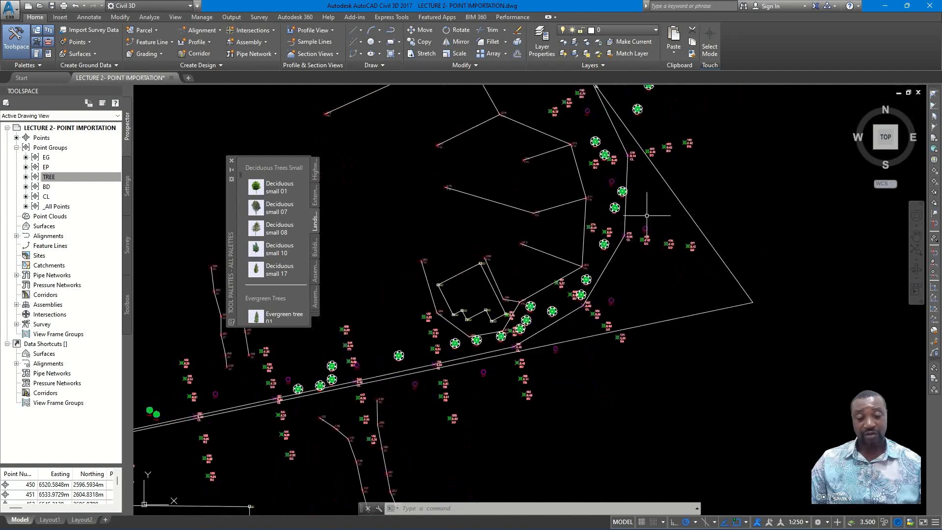
scroll(492, 344, "up", 3)
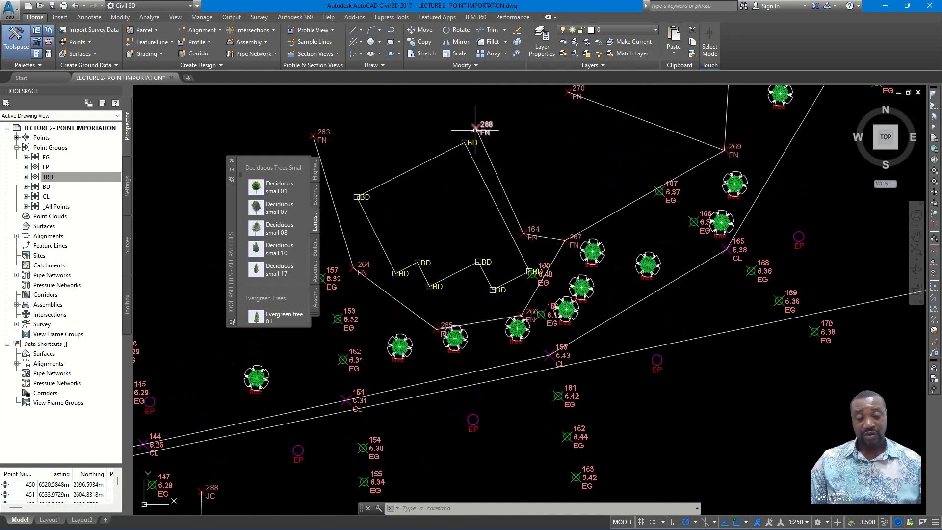
middle_click_drag(329, 131, 363, 158)
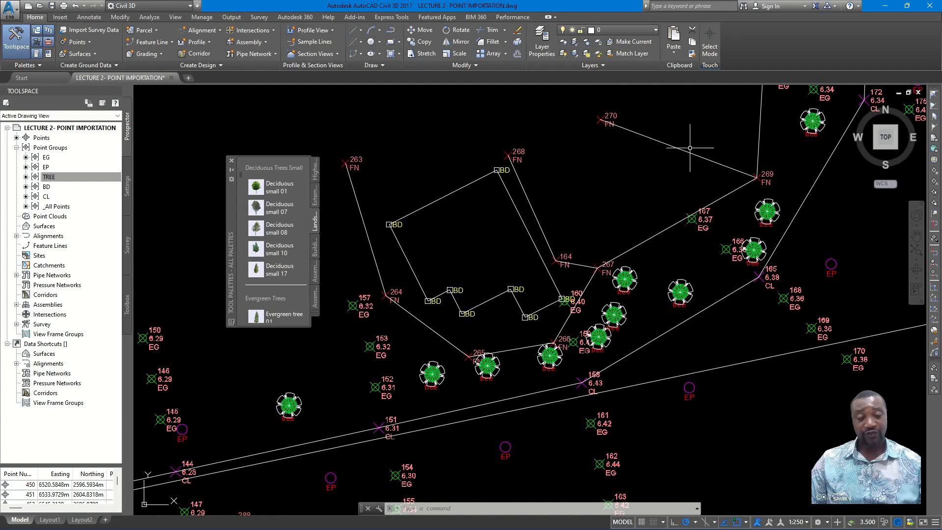
scroll(612, 269, "down", 8)
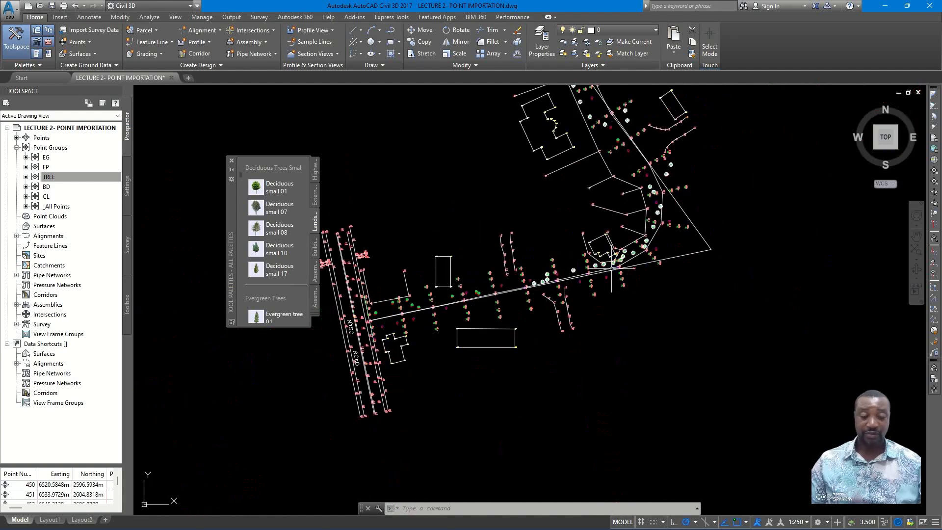
scroll(581, 303, "up", 2)
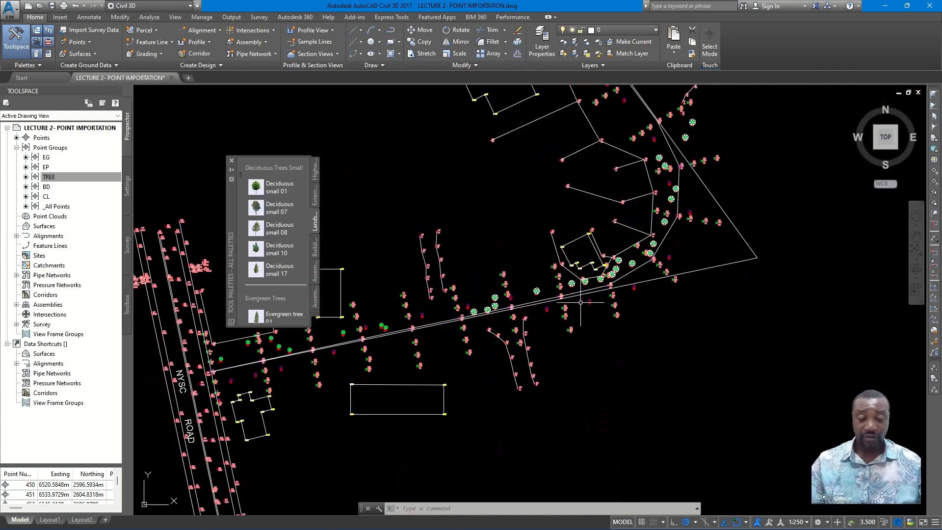
- Start creating an alignment from objects with the three straight tangent segments and accept its default direction
left_click(206, 35)
left_click(181, 93)
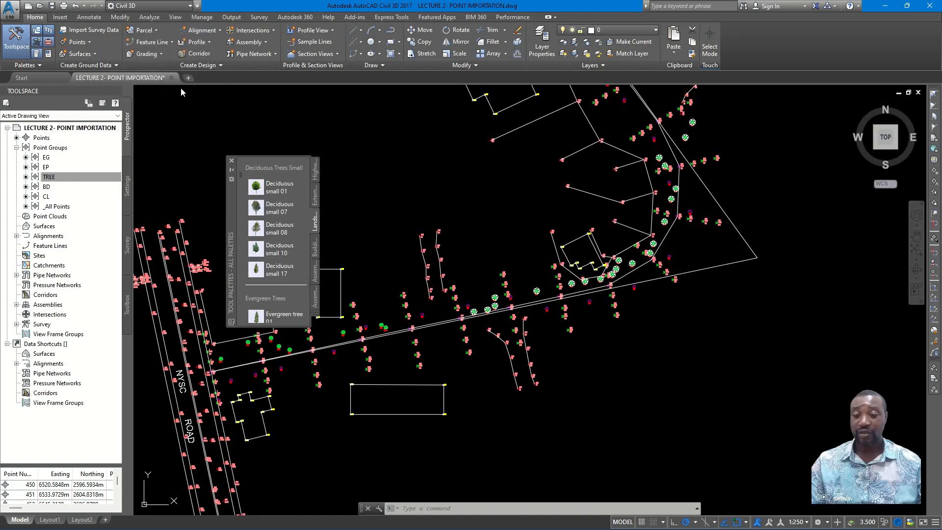
left_click(777, 250)
left_click(742, 260)
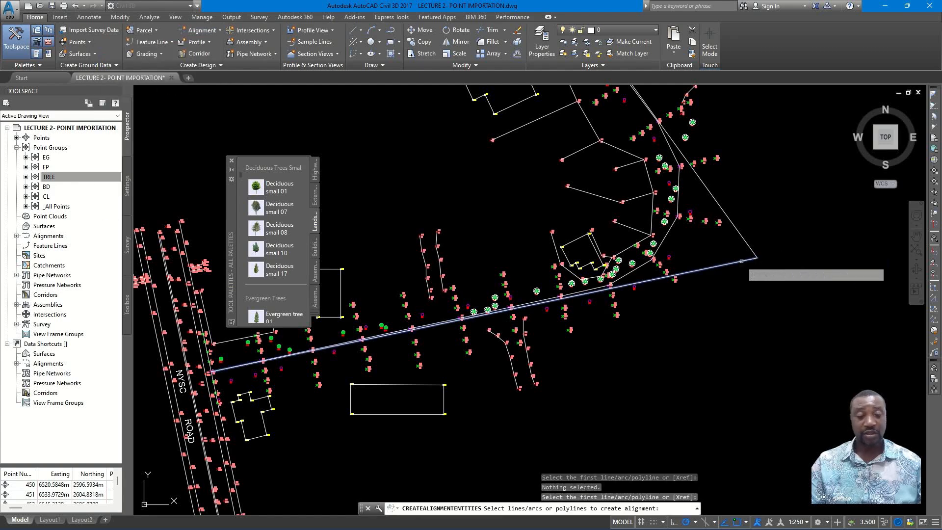
scroll(706, 147, "down", 5)
scroll(667, 186, "up", 3)
left_click(654, 208)
left_click(653, 210)
key("Return")
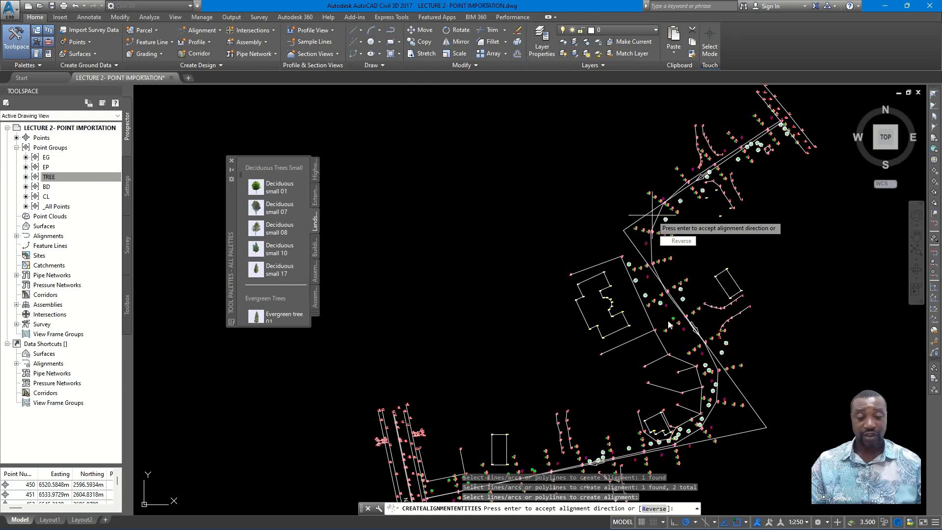
scroll(651, 214, "down", 3)
scroll(584, 344, "up", 3)
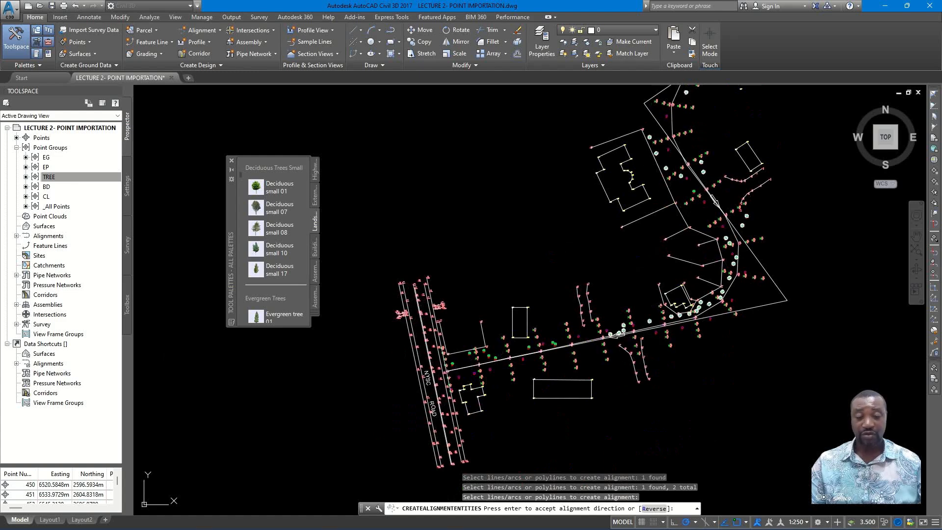
key("Return")
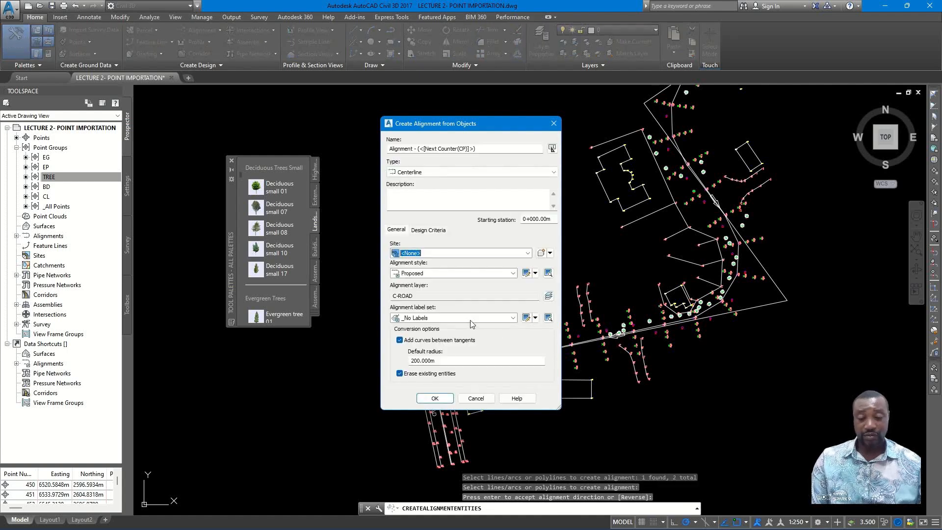
- Keep the Proposed style for the new alignment and set its label set to All Labels
left_click(466, 274)
left_click(466, 278)
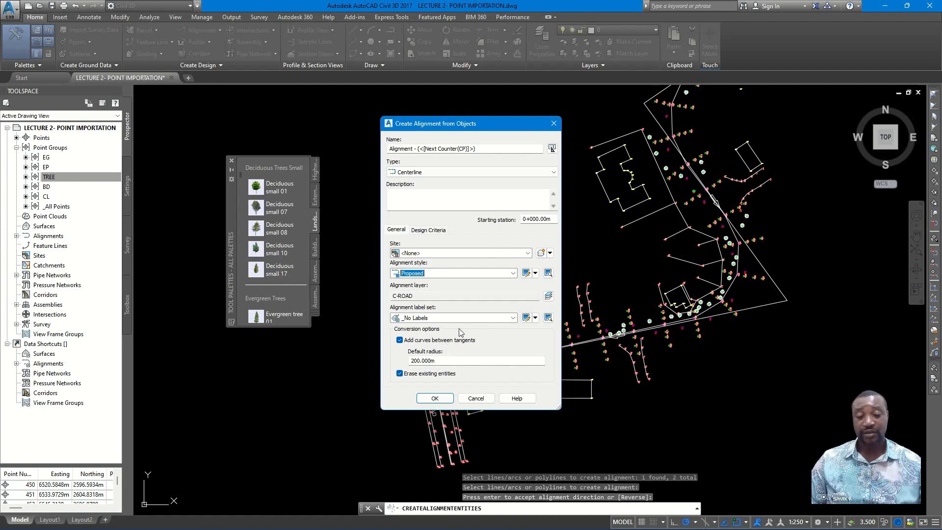
left_click(469, 318)
left_click(431, 340)
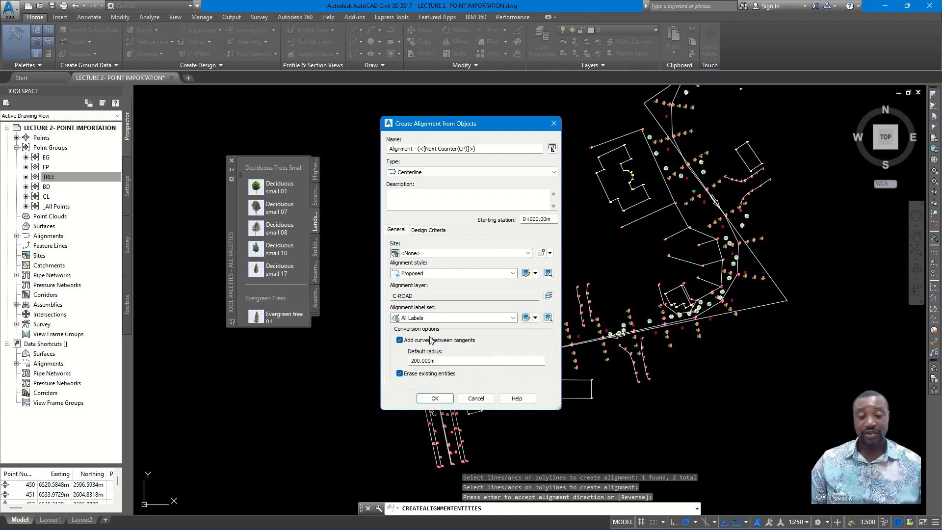
- Create the alignment with 200 m default-radius curves between the tangents and the existing entities erased
left_click(435, 399)
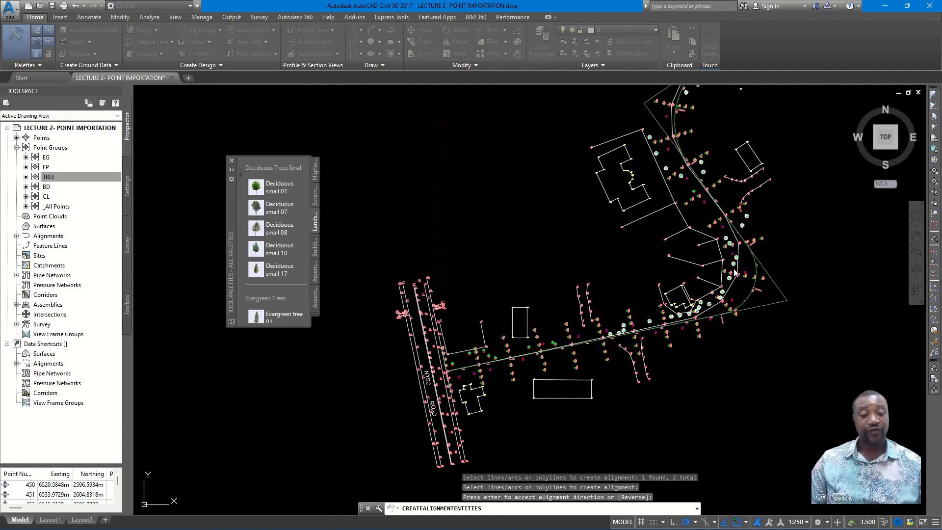
scroll(765, 283, "up", 4)
scroll(731, 312, "down", 2)
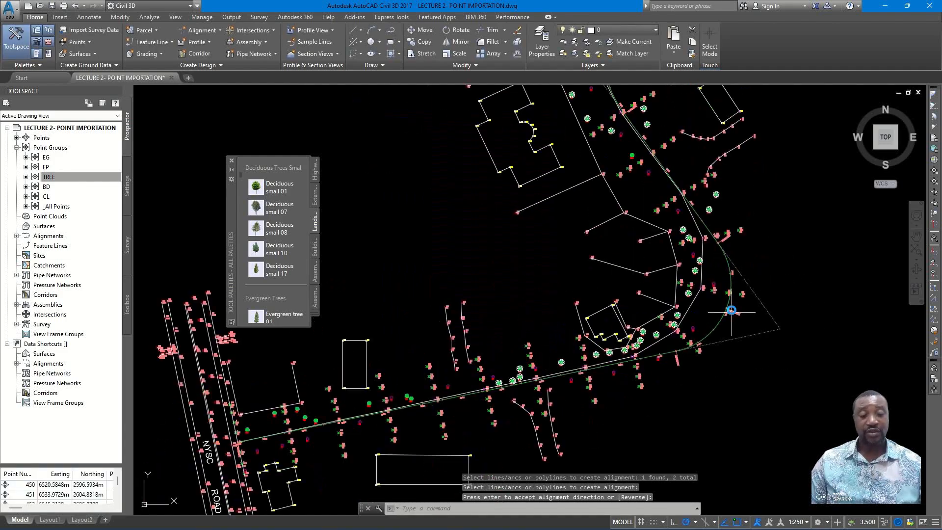
- Set the drawing's annotation scale to 1:500 to enlarge the station and point labels
scroll(518, 321, "up", 5)
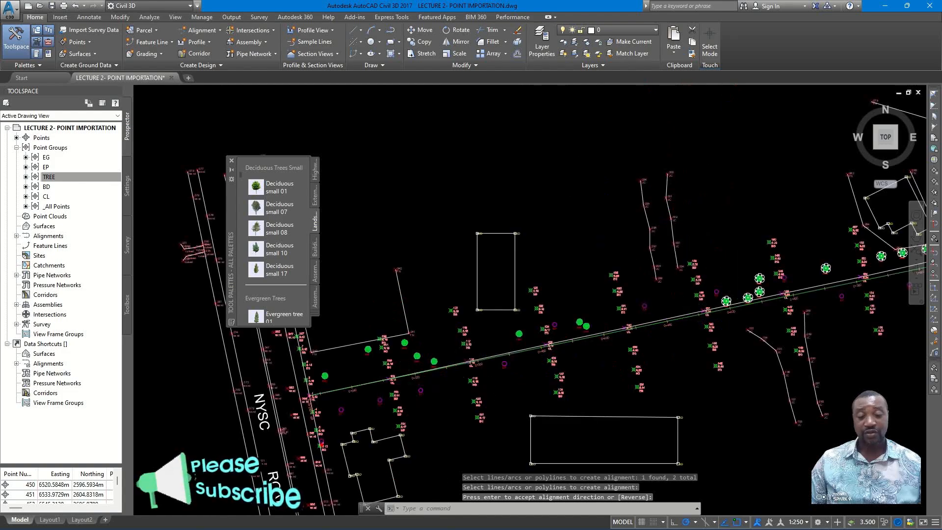
scroll(638, 295, "down", 6)
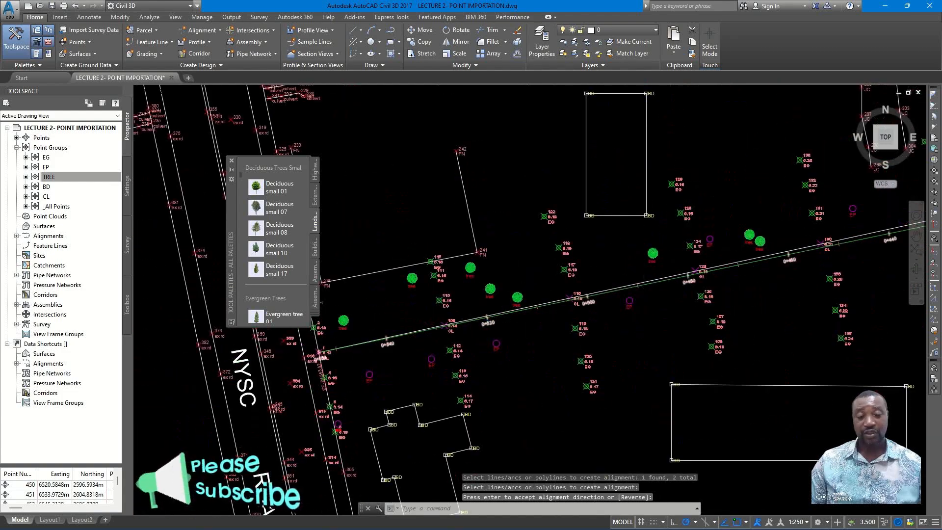
middle_click_drag(637, 299, 645, 298)
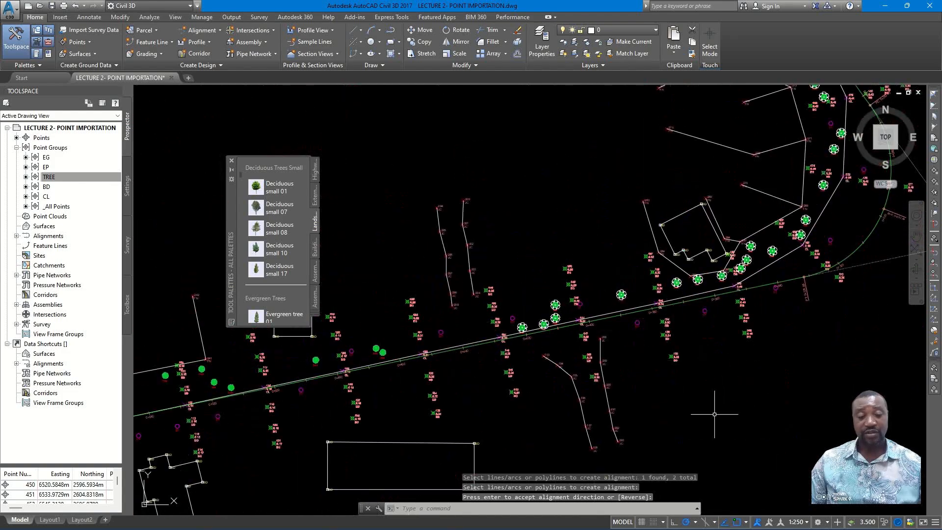
left_click(798, 522)
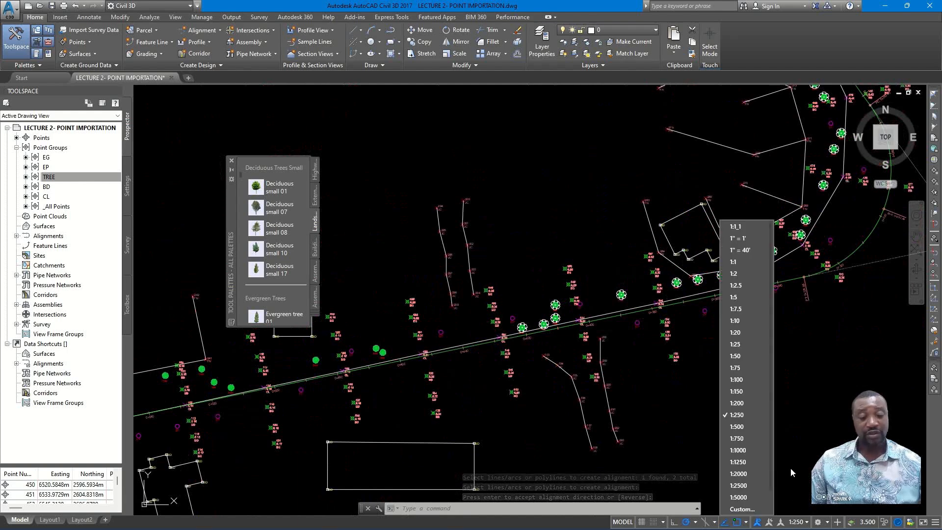
left_click(745, 429)
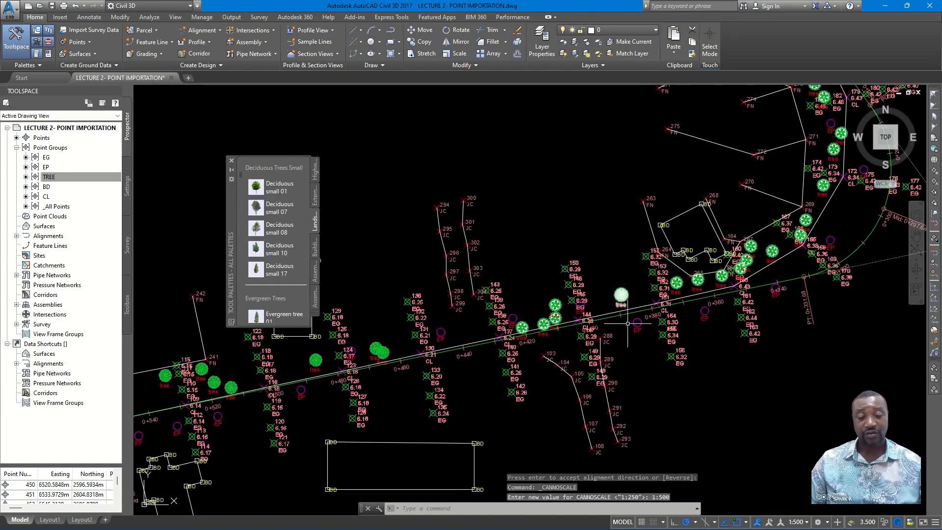
- Examine the rescaled station labels along the alignment, from the long straight near NYSC Road through the bends to the far end
scroll(629, 319, "up", 4)
scroll(692, 310, "up", 4)
scroll(674, 311, "down", 7)
scroll(665, 308, "up", 1)
scroll(665, 307, "up", 2)
middle_click_drag(693, 299, 488, 403)
scroll(483, 366, "down", 4)
middle_click_drag(685, 325, 650, 400)
scroll(649, 401, "down", 5)
scroll(638, 241, "up", 2)
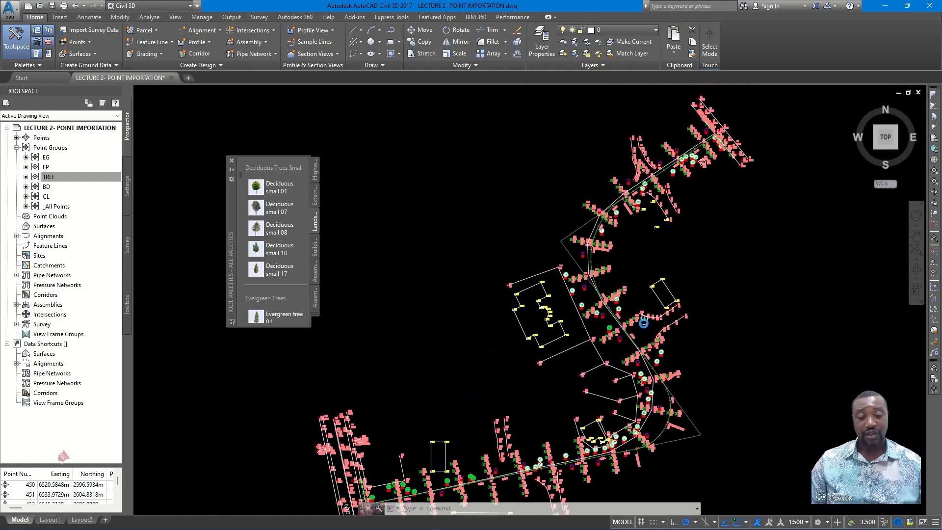
- Compare the alignment's upper curve around station 0+120 with the surveyed centreline, and follow the alignment back along the straight toward NYSC Road
scroll(592, 250, "up", 3)
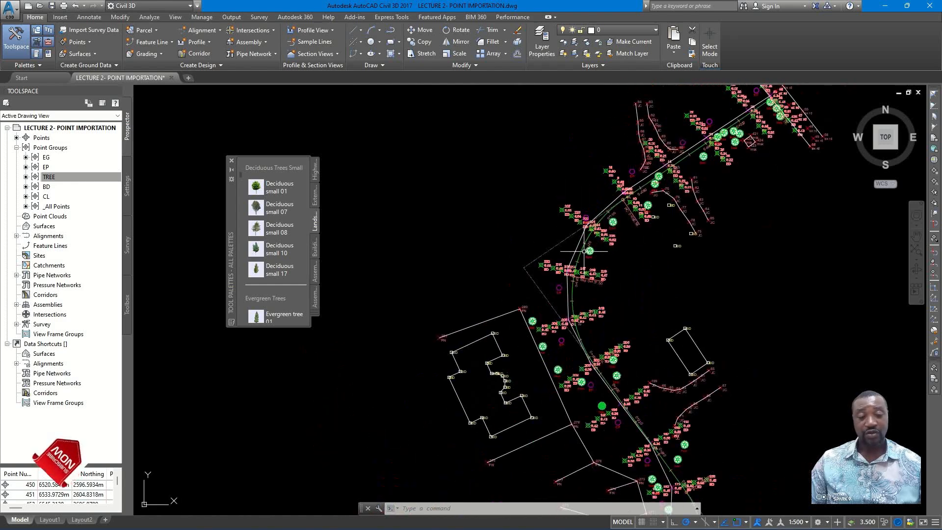
scroll(577, 245, "up", 2)
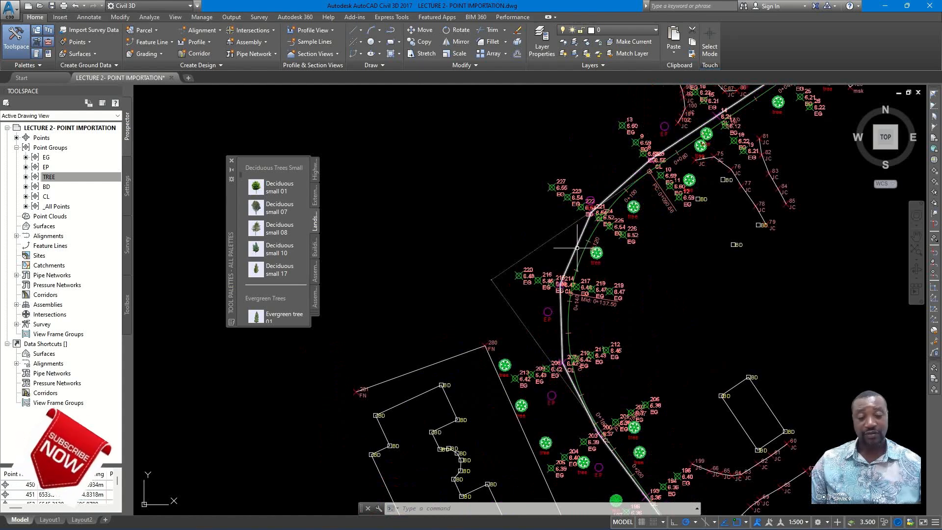
scroll(577, 247, "up", 2)
scroll(579, 251, "up", 2)
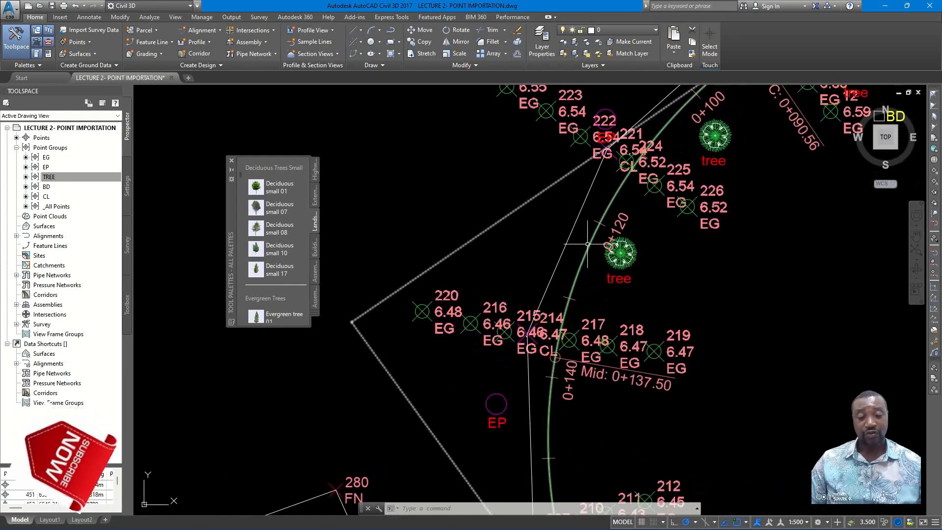
scroll(582, 250, "down", 6)
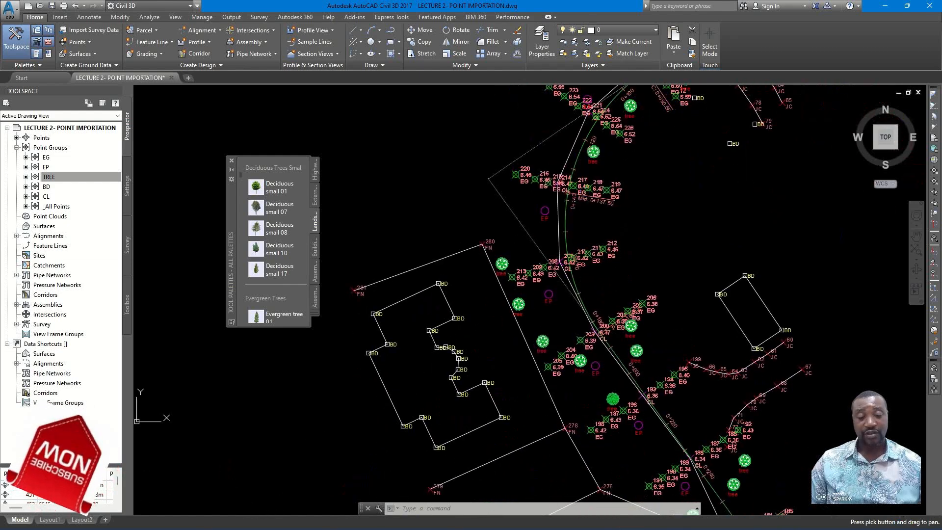
middle_click_drag(649, 323, 666, 216)
scroll(666, 217, "down", 2)
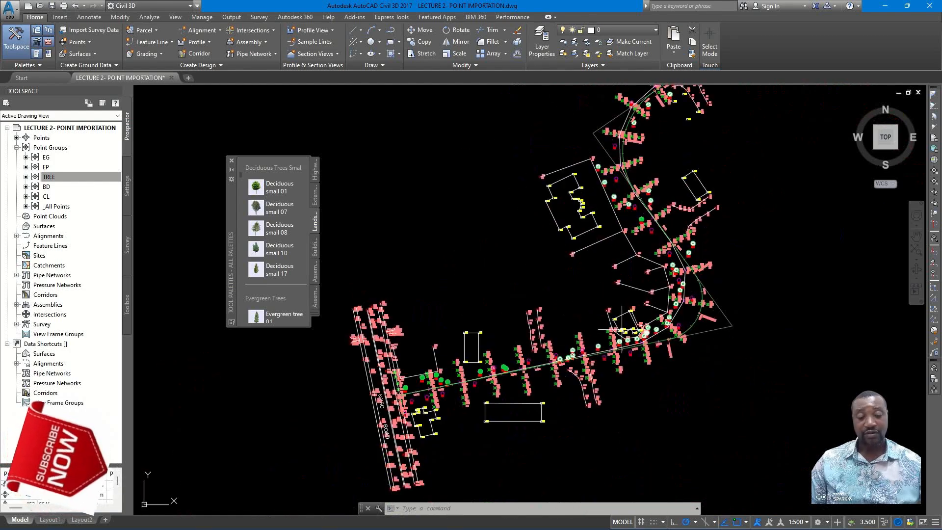
scroll(541, 355, "up", 6)
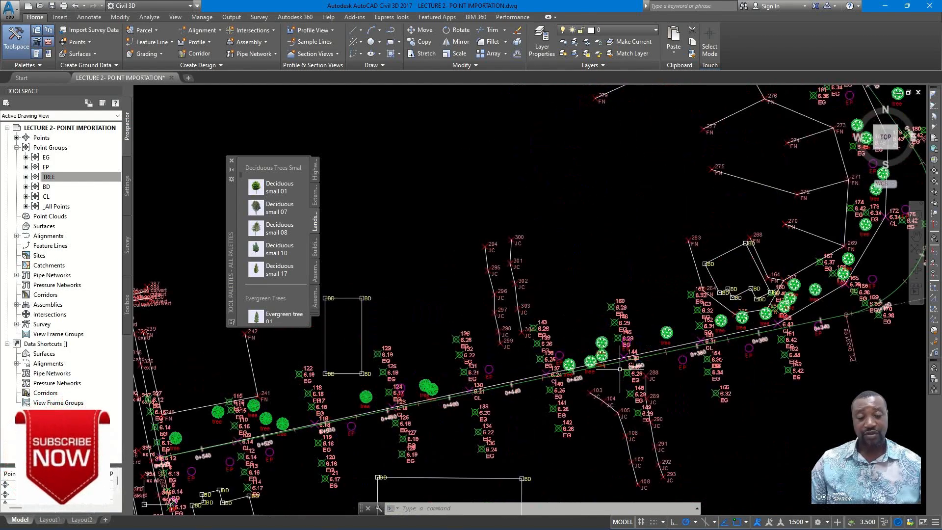
scroll(554, 381, "down", 3)
scroll(645, 374, "up", 2)
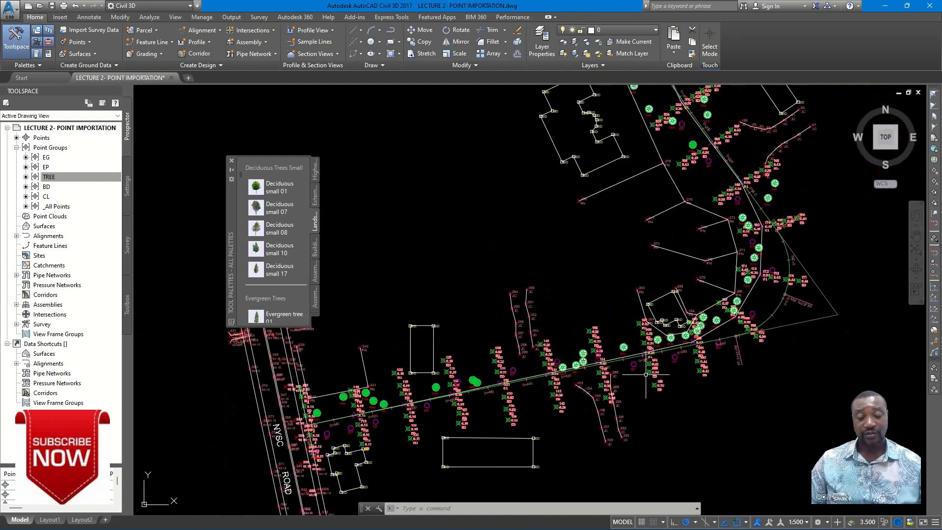
mouse_move(646, 374)
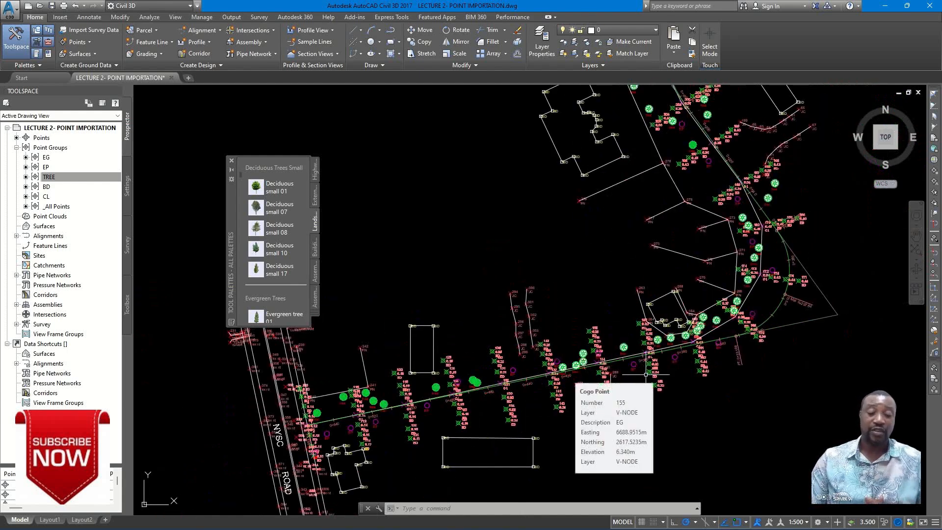